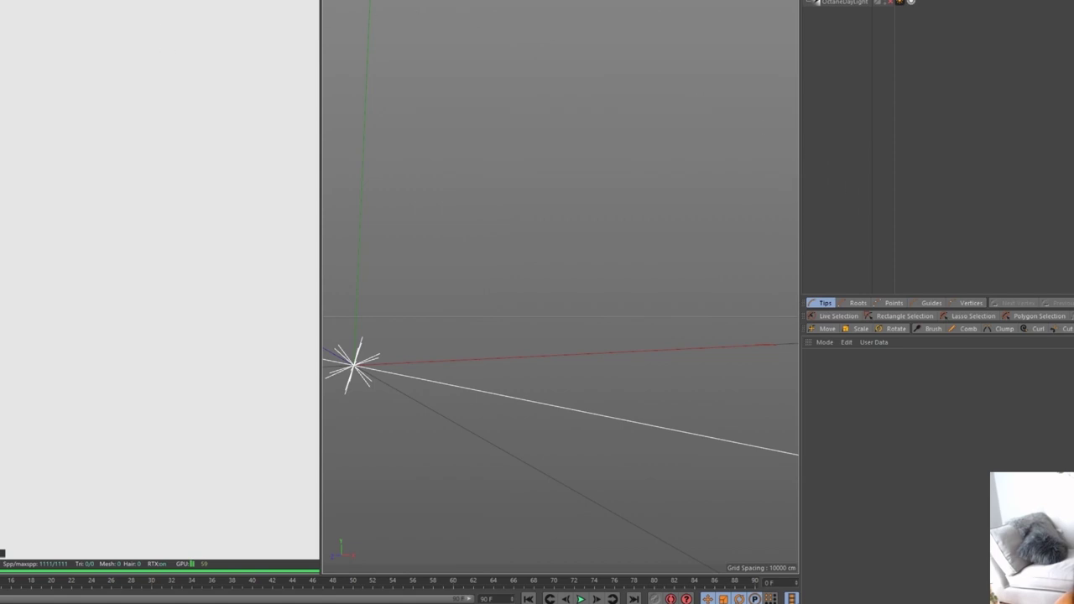
# - Add a Landscape object, scale it to about 423.6 × 70.6 × 423.6 cm and shift it within the camera view
pyautogui.click(172, 2)
pyautogui.click(369, 11)
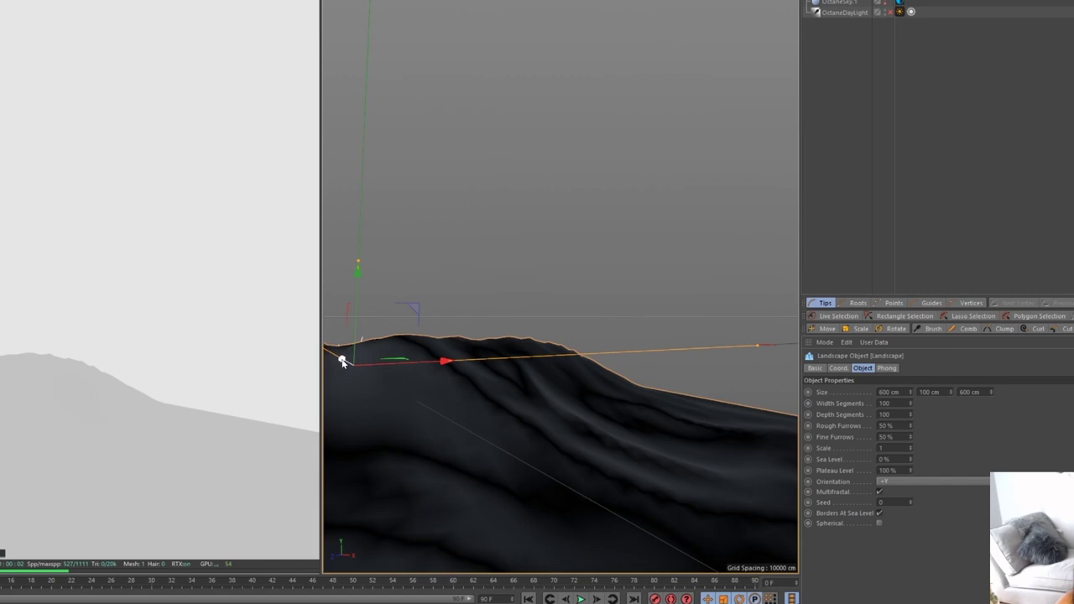
pyautogui.moveTo(342, 359); pyautogui.dragTo(402, 372)
pyautogui.press('t')
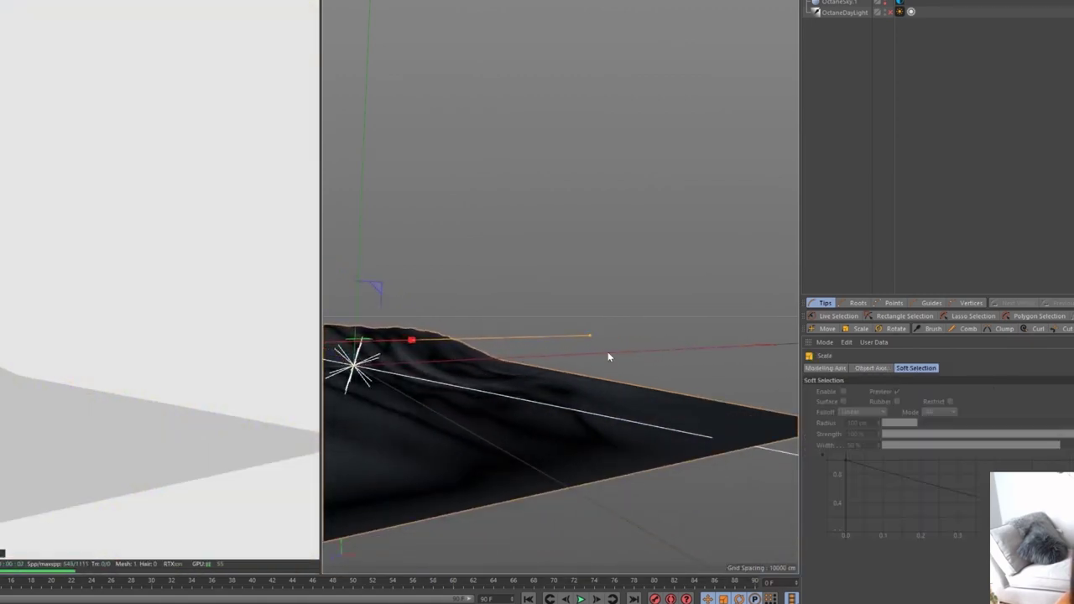
pyautogui.moveTo(629, 346); pyautogui.dragTo(547, 348)
pyautogui.press('e')
pyautogui.hotkey('ctrl', 'z')
pyautogui.moveTo(362, 342); pyautogui.dragTo(399, 359)
pyautogui.click(835, 1)
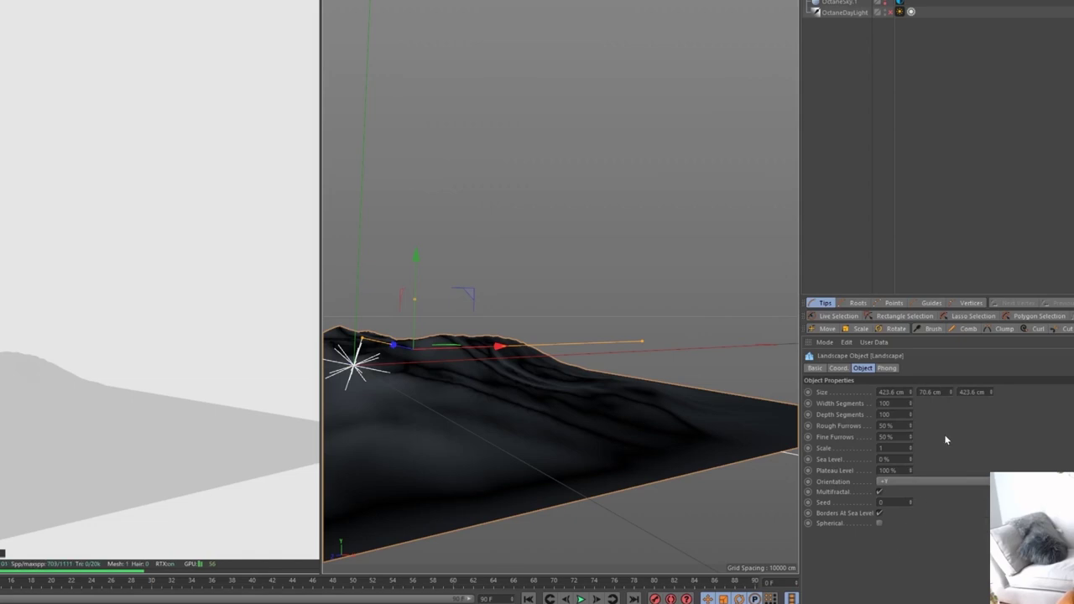
# - Set the landscape's seed to -2 after comparing neighbouring seed variations
pyautogui.click(913, 505)
pyautogui.click(912, 505)
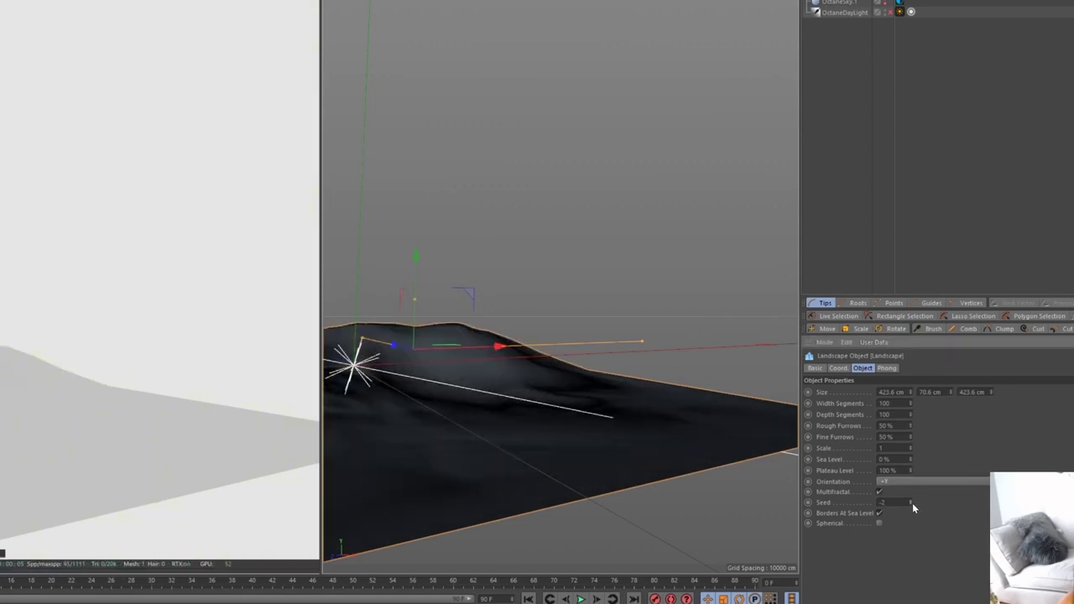
pyautogui.click(912, 498)
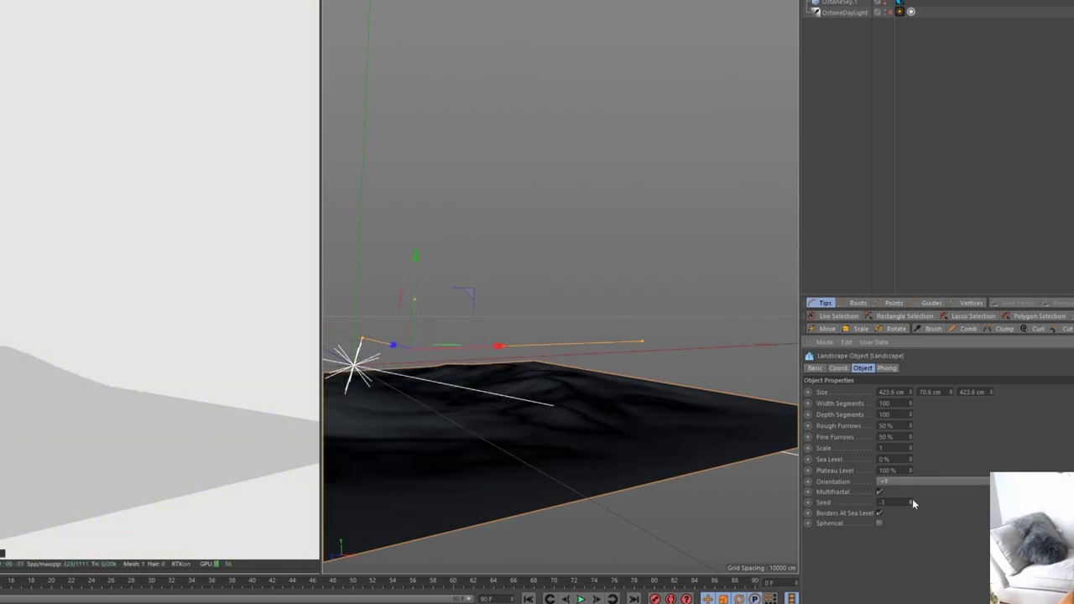
pyautogui.click(912, 505)
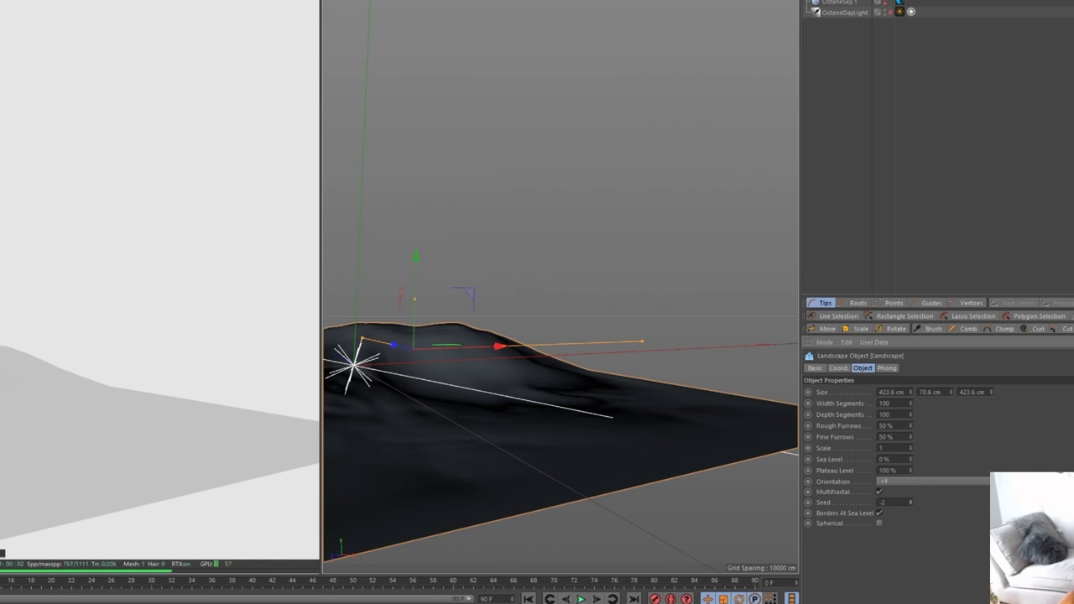
# - Set the landscape's rough and fine furrows to 0% and flatten its height to about 40.2 cm
pyautogui.moveTo(910, 428); pyautogui.dragTo(912, 480)
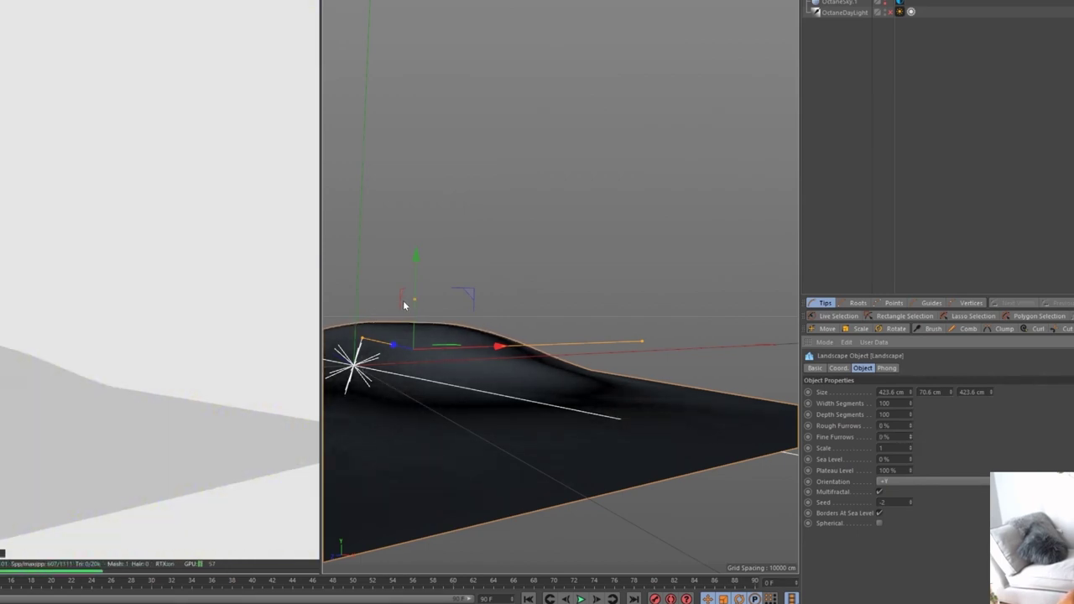
pyautogui.moveTo(414, 300); pyautogui.dragTo(409, 323)
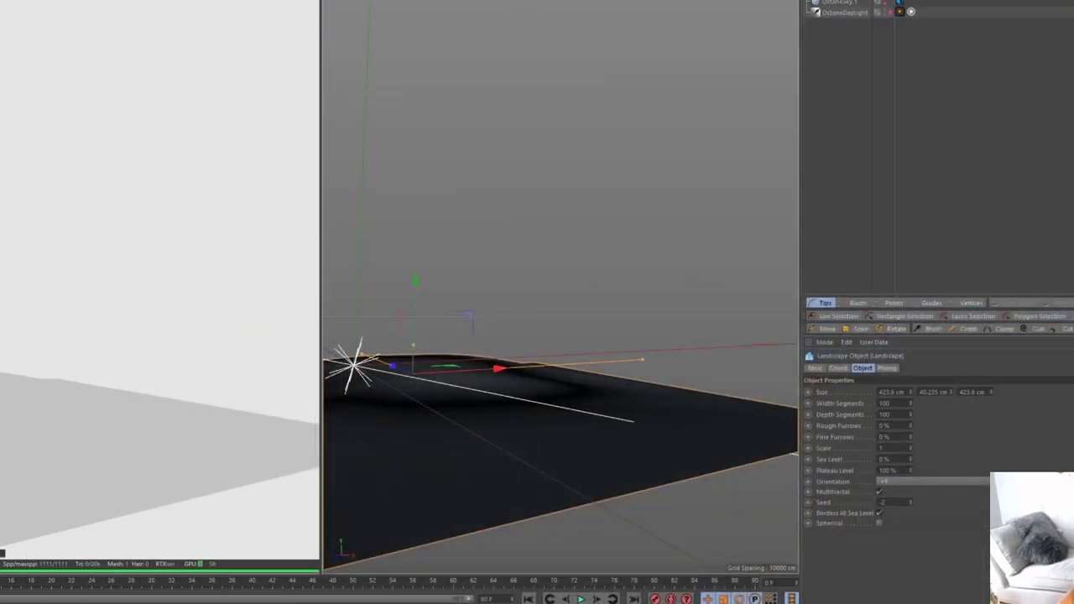
# - Add a plane, scale it up to reach the horizon and lower it so the landscape rises above it
pyautogui.click(165, 2)
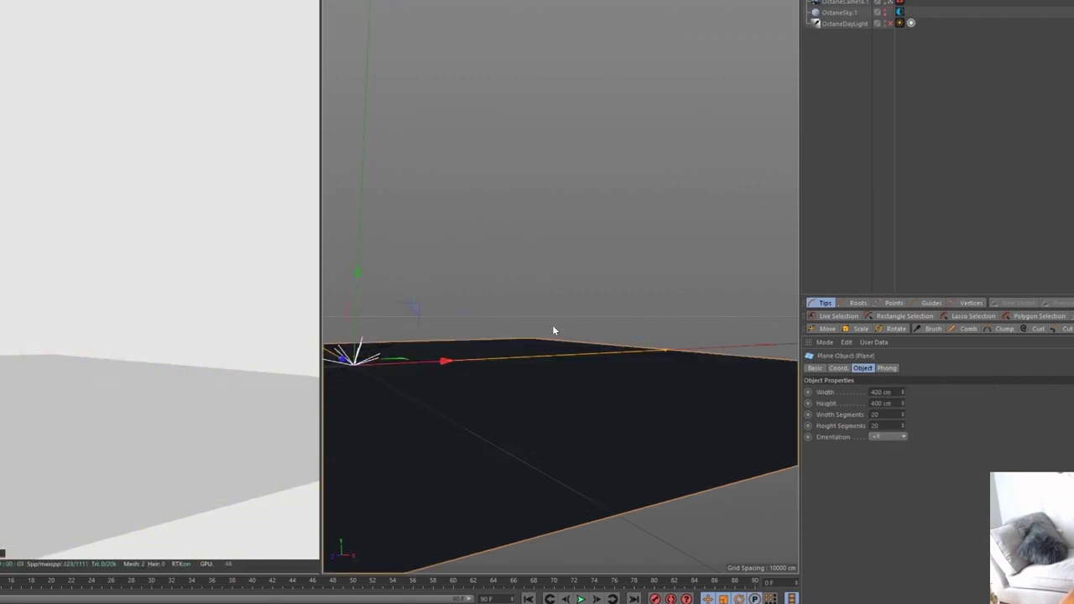
pyautogui.press('t')
pyautogui.moveTo(629, 304); pyautogui.dragTo(793, 277)
pyautogui.press('e')
pyautogui.moveTo(354, 286); pyautogui.dragTo(356, 340)
# - Search the content browser for water and look through the materials found
pyautogui.hotkey('shift', 'F8')
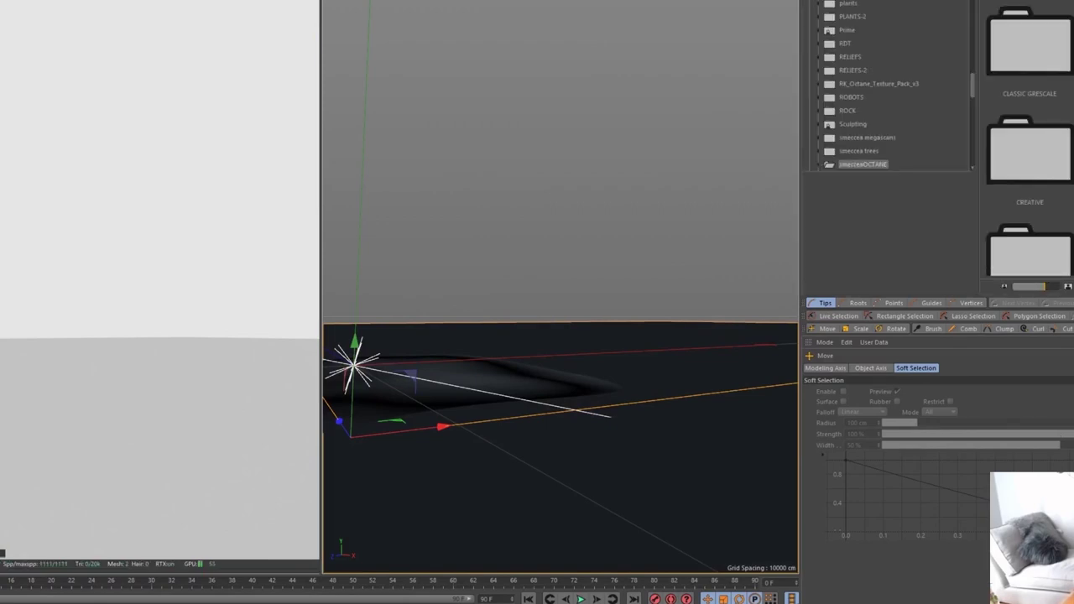
pyautogui.press('Return')
pyautogui.scroll(-5, 1070, 131)
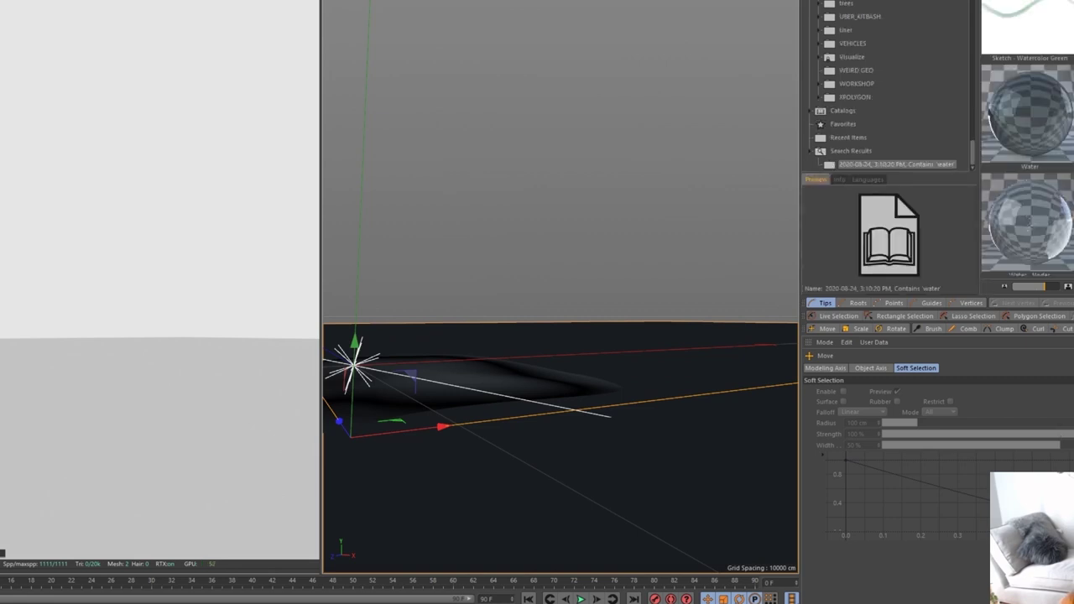
pyautogui.scroll(-3, 1070, 130)
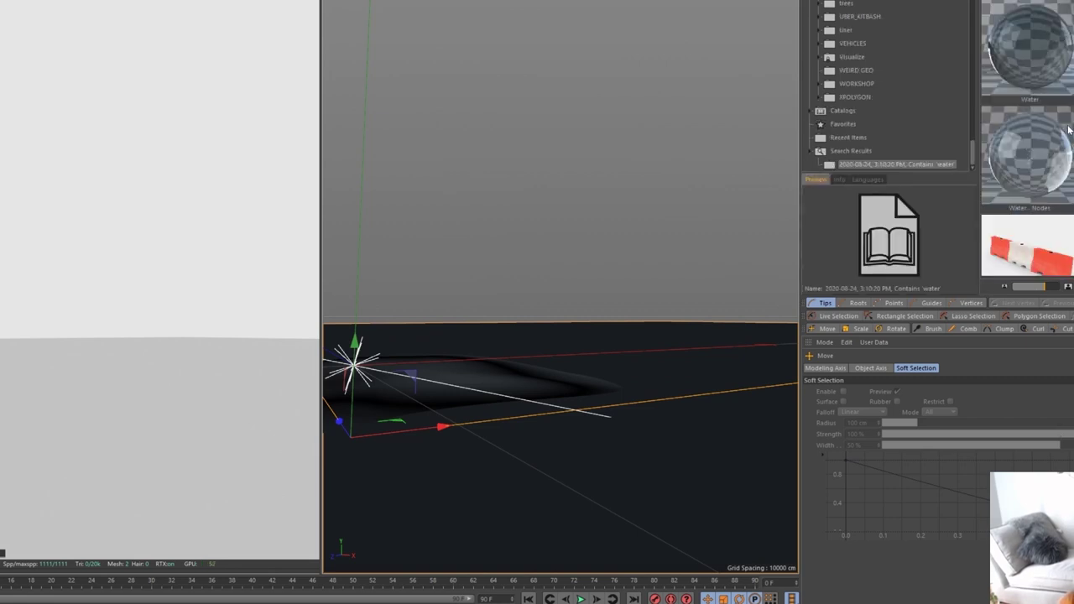
pyautogui.scroll(1, 1070, 130)
pyautogui.scroll(1, 1028, 138)
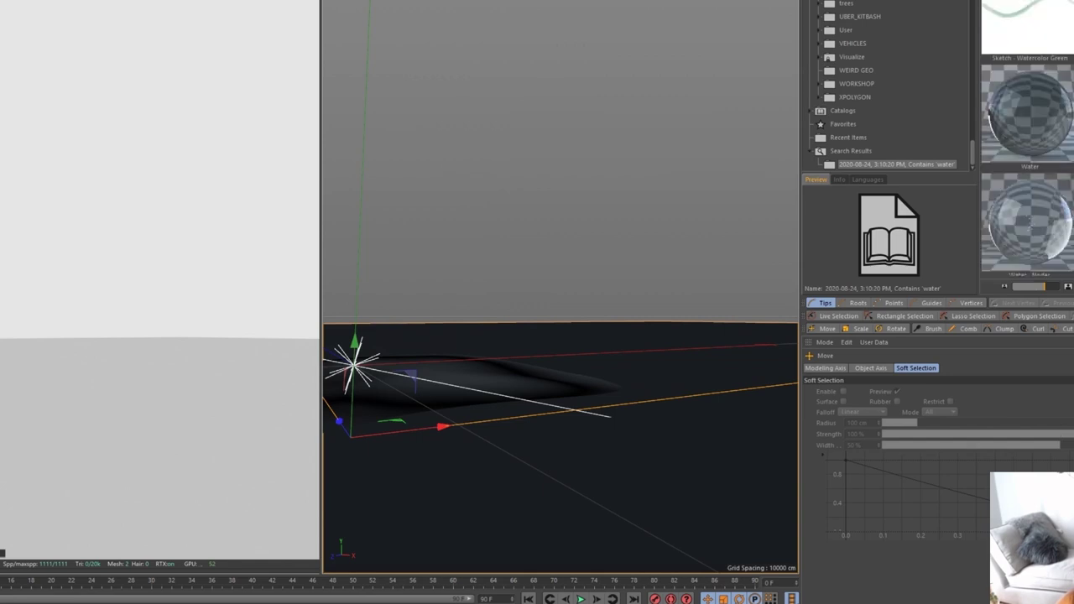
# - Load the Water-Pool (animated) material into the scene and apply it to the large plane
pyautogui.click(1027, 126)
pyautogui.scroll(-3, 1041, 134)
pyautogui.click(1056, 132)
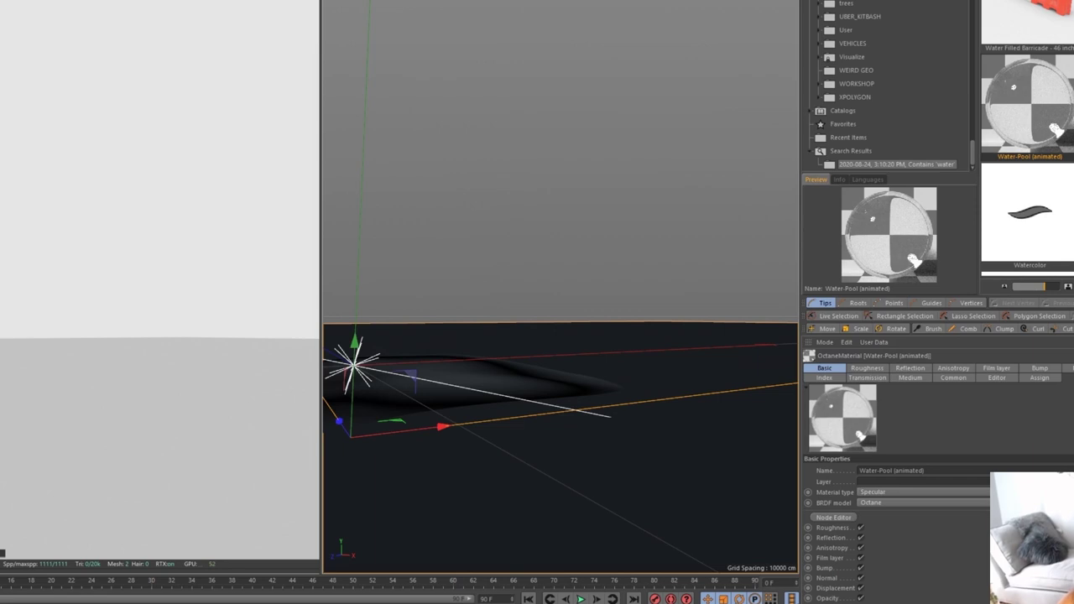
pyautogui.hotkey('shift', 'F1')
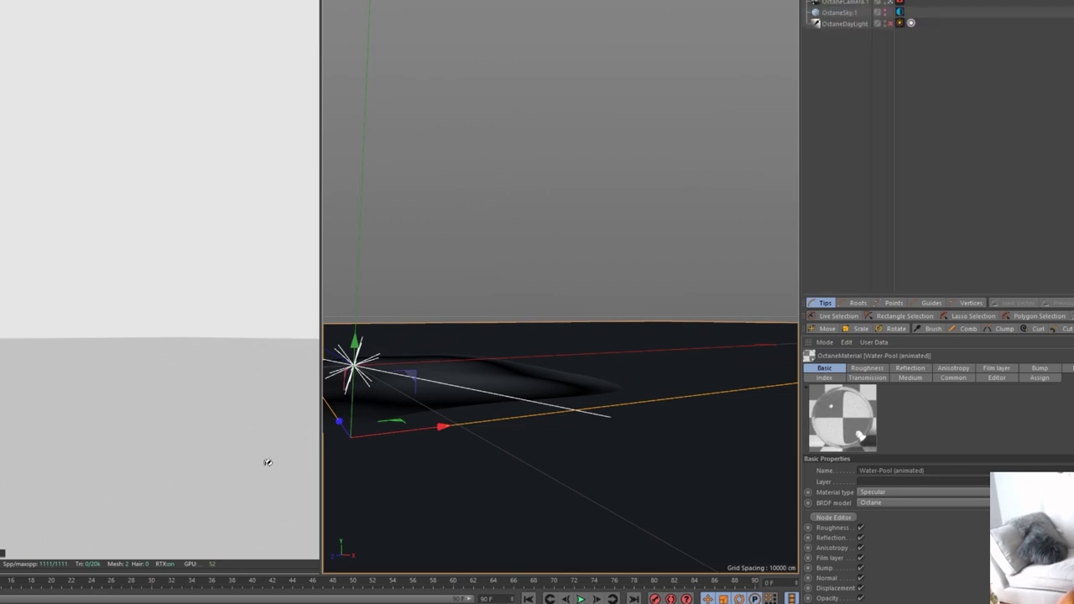
pyautogui.moveTo(681, 361); pyautogui.dragTo(787, 377)
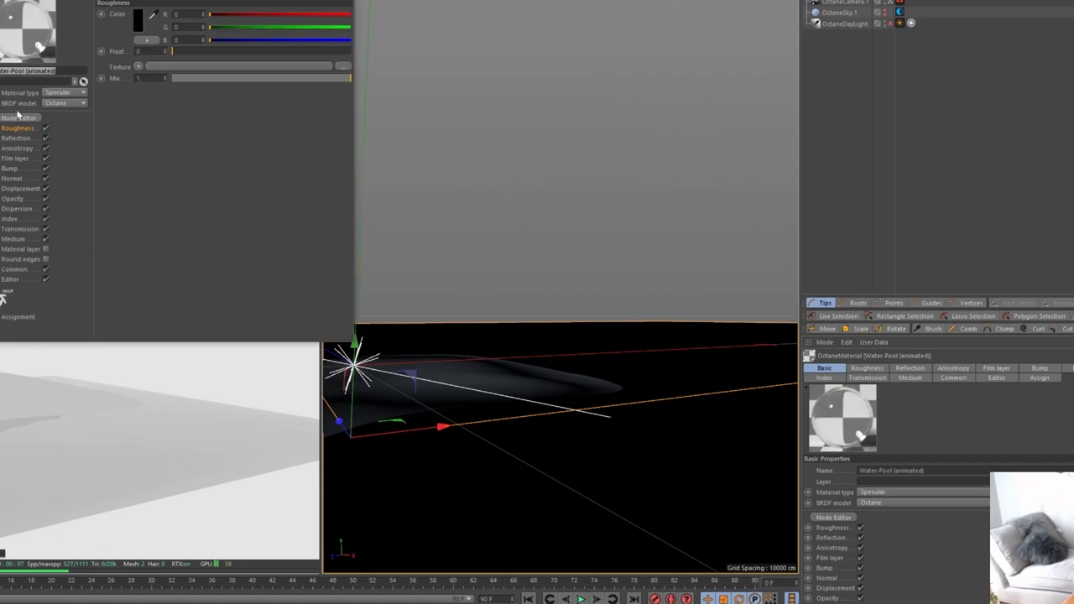
# - Examine the node setup of the Water-Pool (animated) material
pyautogui.click(20, 119)
pyautogui.moveTo(250, 227); pyautogui.dragTo(150, 313)
pyautogui.click(474, 132)
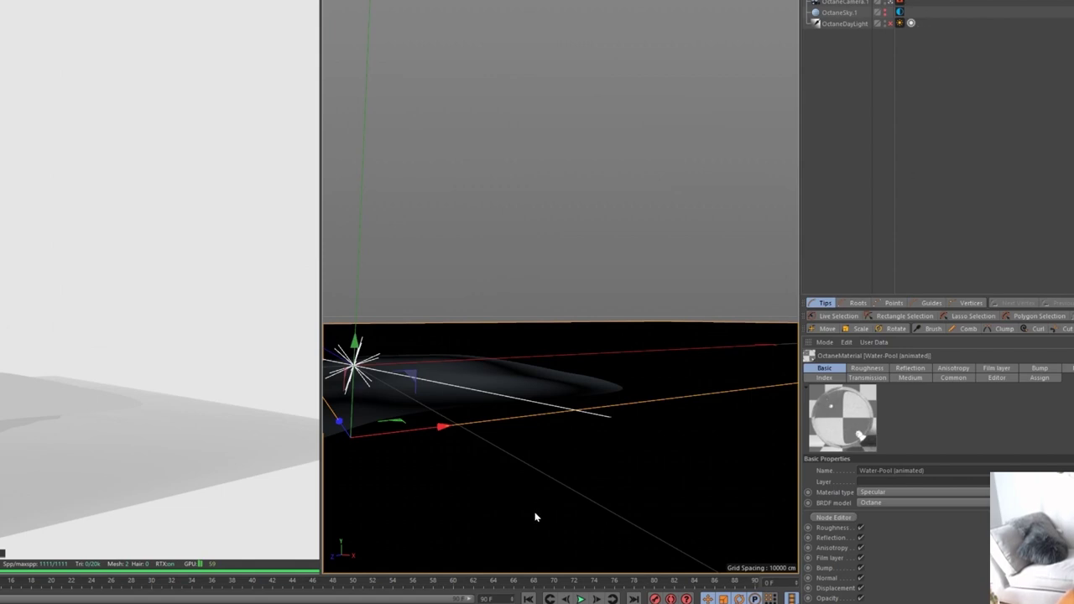
# - Enable the Octane sky and increase the landscape's height to about 48.5 cm
pyautogui.click(887, 15)
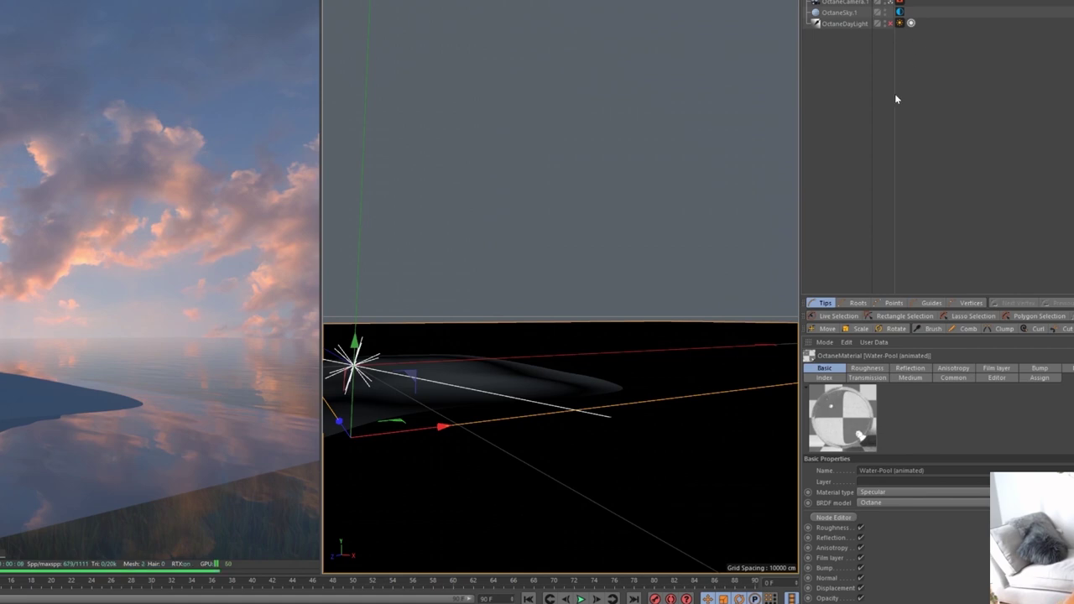
pyautogui.click(439, 382)
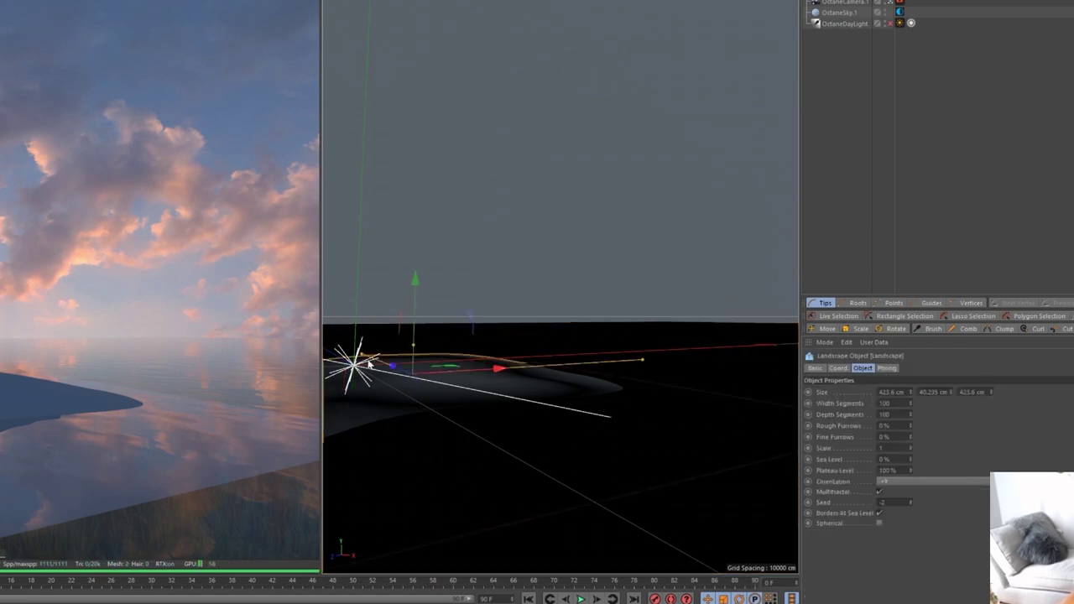
pyautogui.moveTo(418, 321)
pyautogui.mouseDown()
pyautogui.moveTo(419, 311)
pyautogui.moveTo(418, 335)
pyautogui.mouseUp()
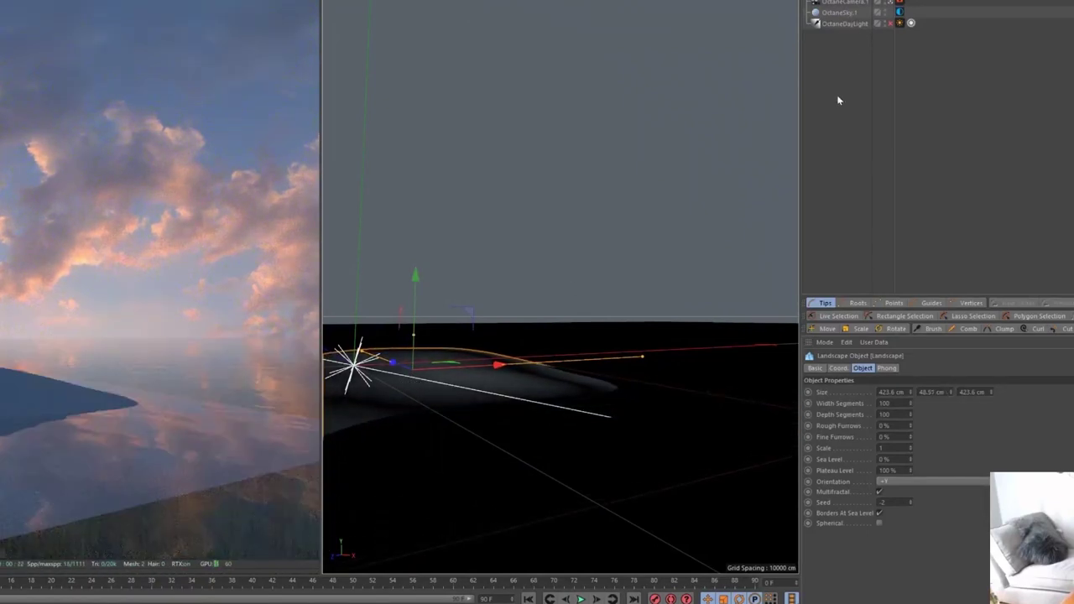
# - Set the landscape's seed to 0 and raise the landscape slightly out of the water
pyautogui.click(911, 499)
pyautogui.click(911, 500)
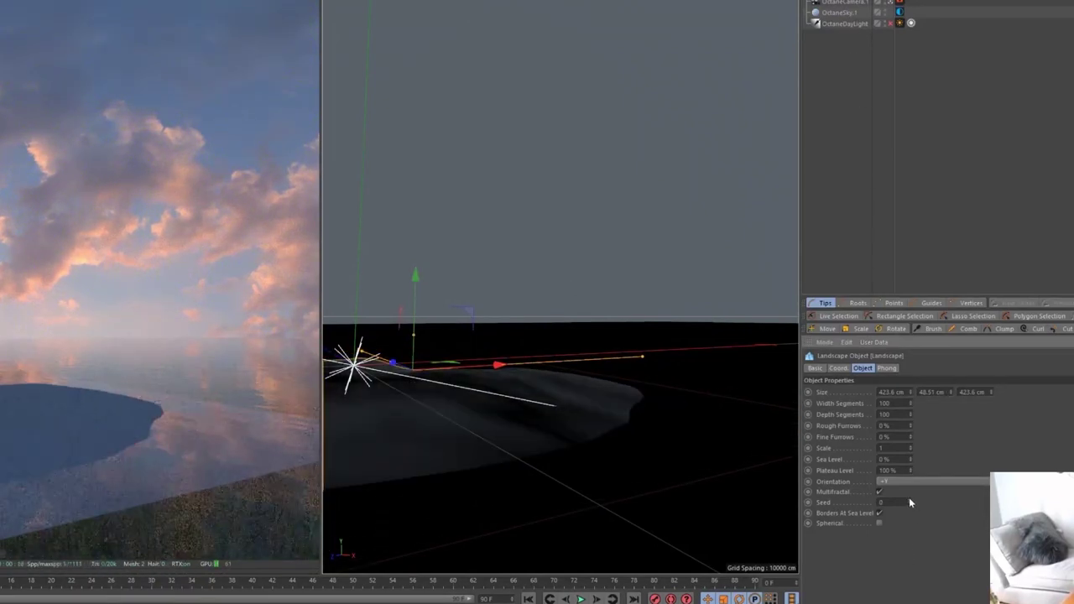
pyautogui.moveTo(421, 312); pyautogui.dragTo(423, 306)
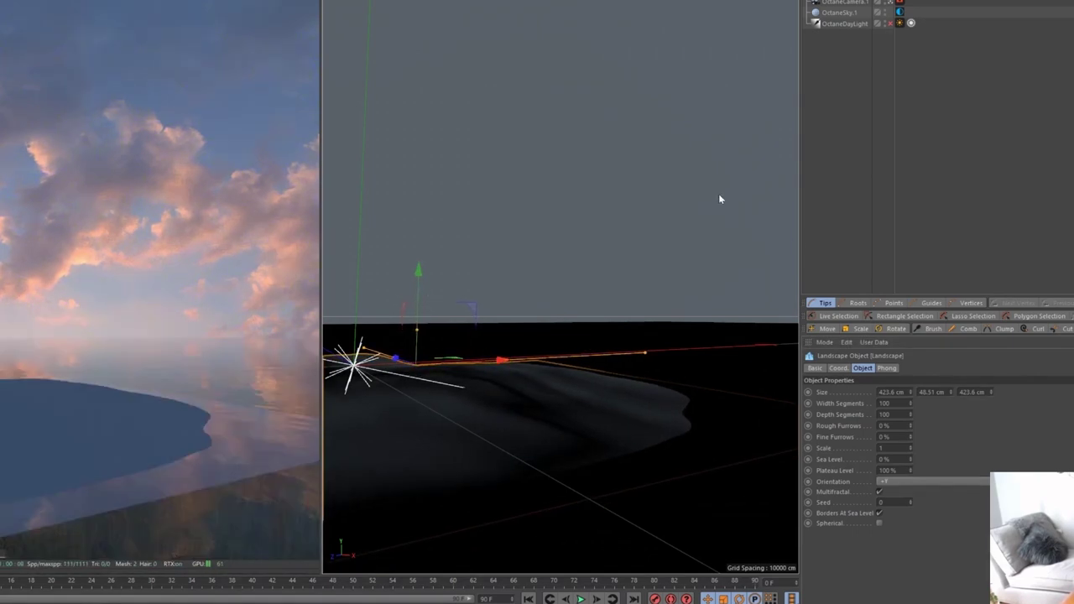
# - Enable the Octane daylight and shift the landscape to adjust the island's placement in the frame
pyautogui.click(892, 23)
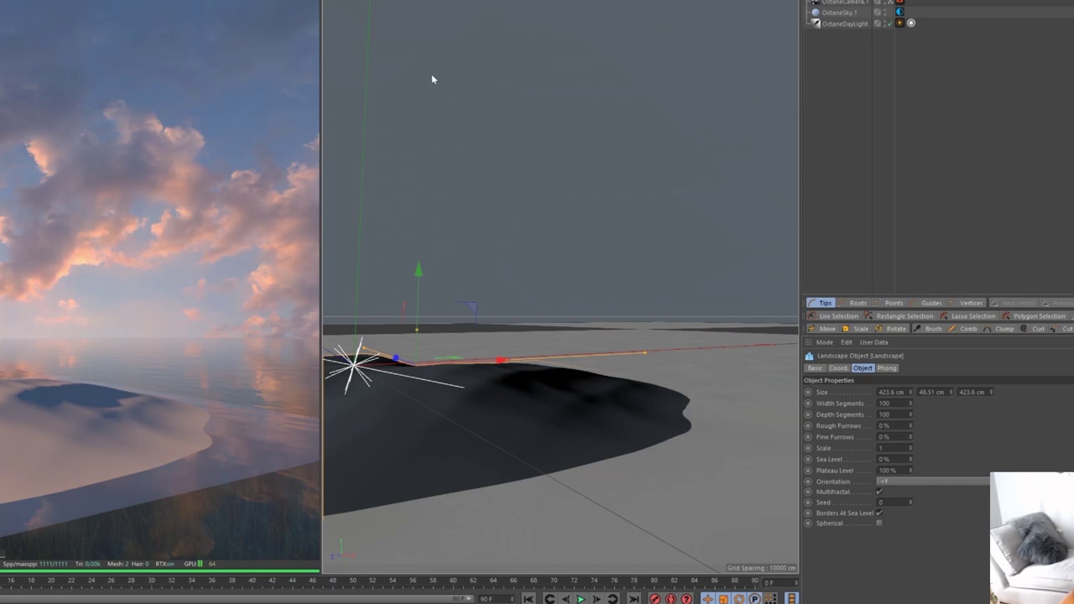
pyautogui.moveTo(506, 417); pyautogui.dragTo(380, 362)
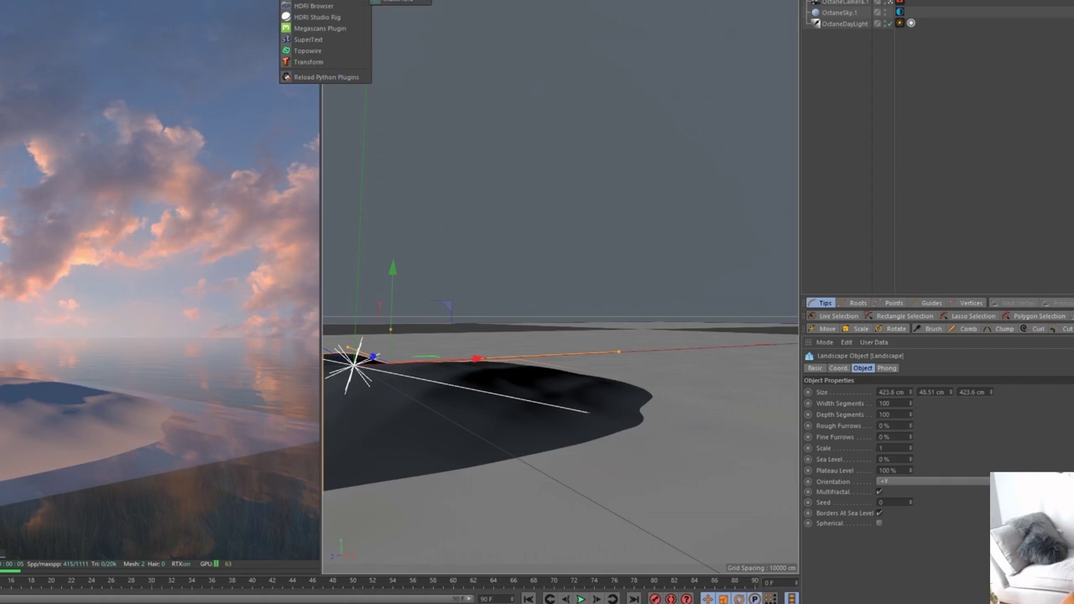
# - Add a Forester Tree, move it back onto the island and lower its base into the ground
pyautogui.click(401, 1)
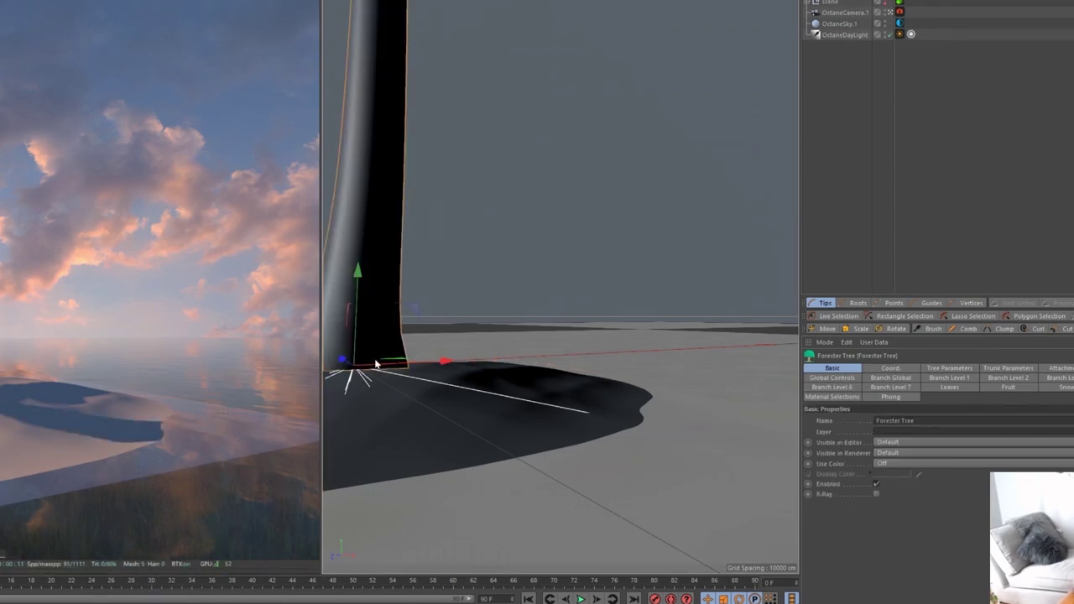
pyautogui.moveTo(412, 343); pyautogui.dragTo(571, 296)
pyautogui.moveTo(496, 248); pyautogui.dragTo(501, 334)
# - Browse the Forester tree library and load the Olive preset for the tree
pyautogui.click(881, 387)
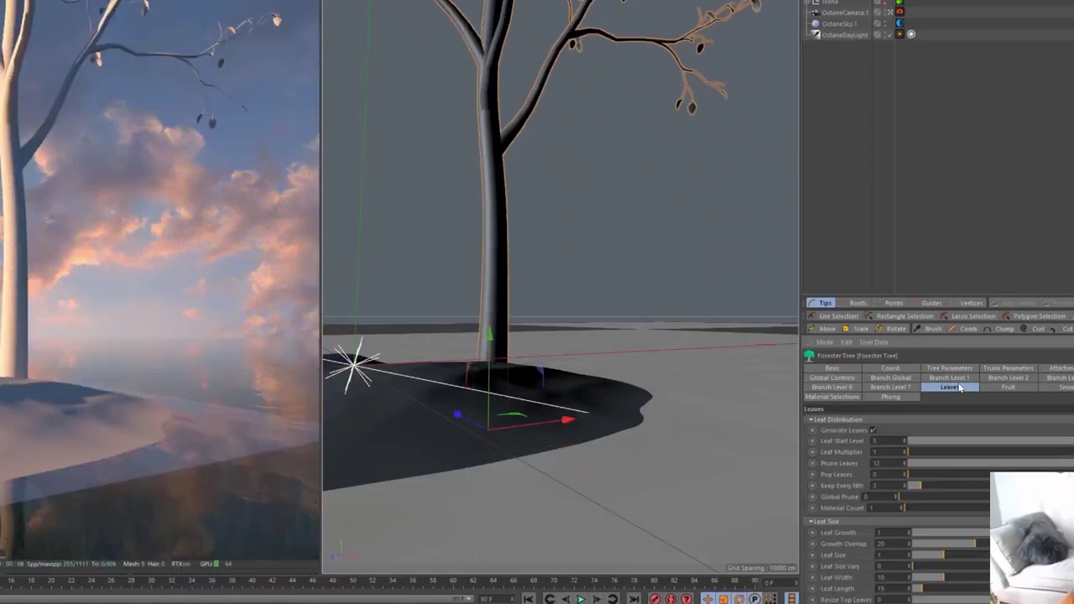
pyautogui.click(1071, 378)
pyautogui.scroll(-8, 891, 522)
pyautogui.scroll(-5, 892, 524)
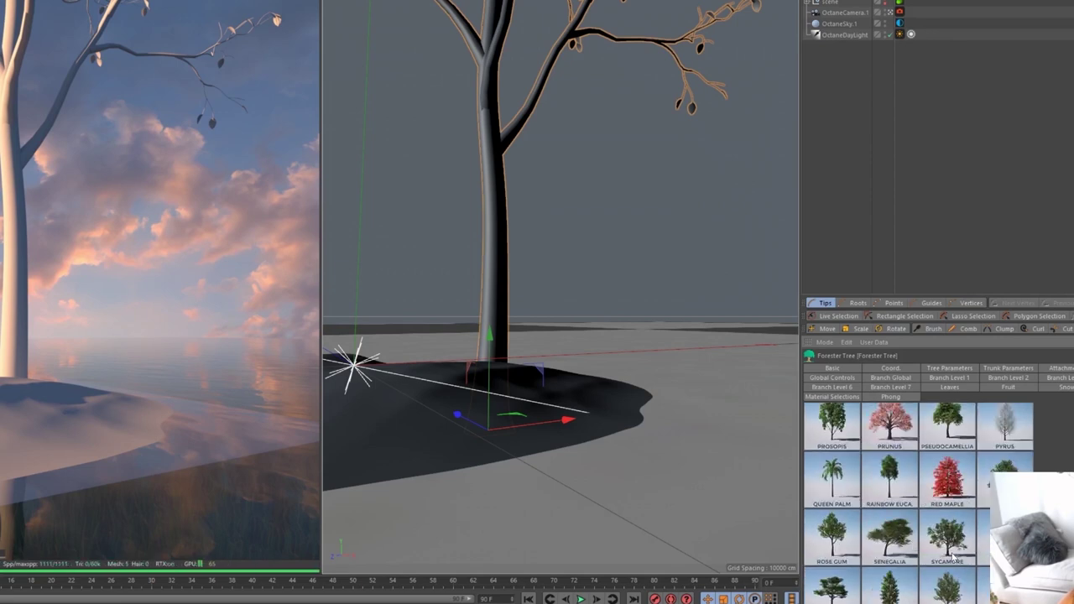
pyautogui.scroll(3, 954, 554)
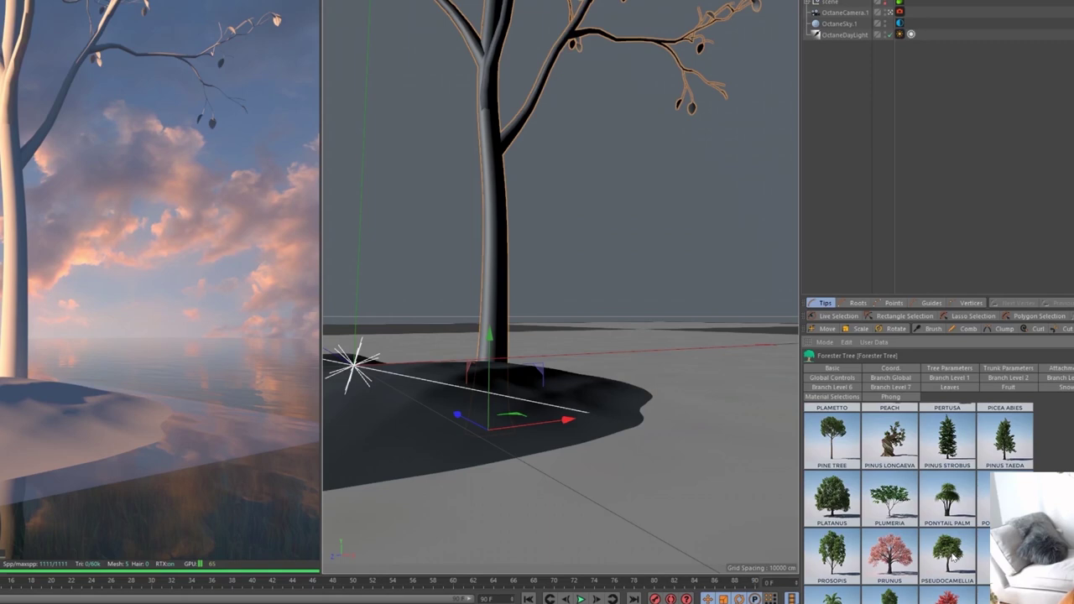
pyautogui.scroll(2, 953, 554)
pyautogui.scroll(-4, 954, 554)
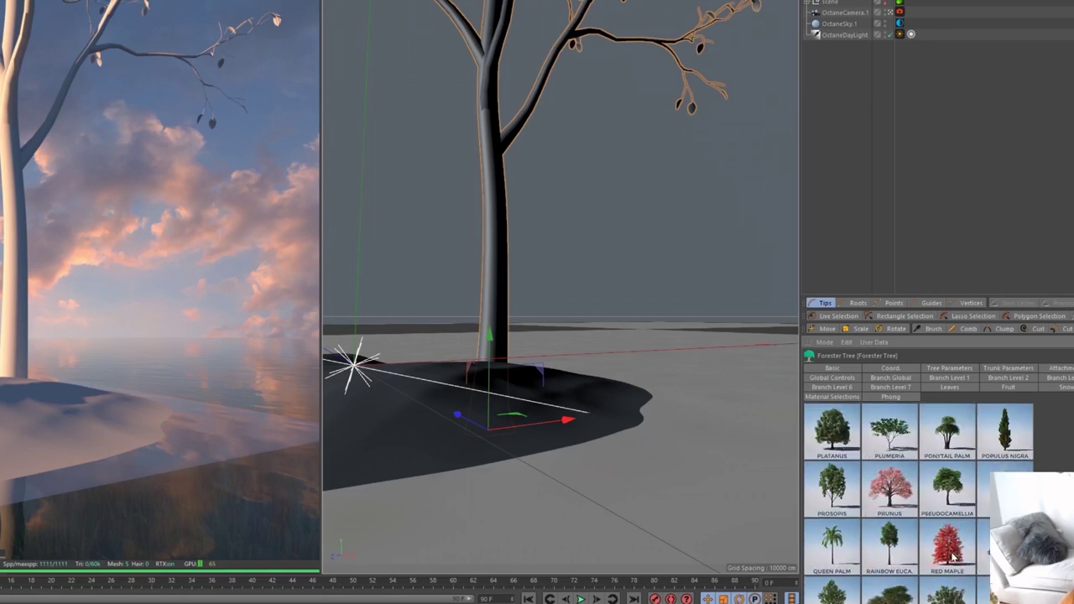
pyautogui.scroll(5, 953, 556)
pyautogui.click(945, 466)
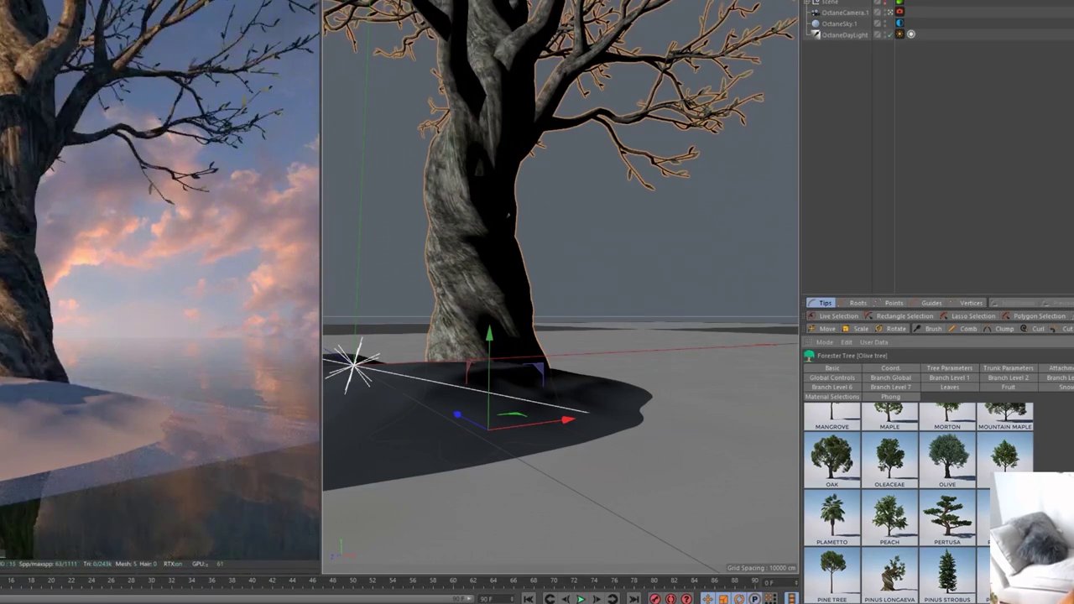
# - Reduce the olive tree's Tree Size to 0.34 and set its viewport and render levels to 5
pyautogui.click(950, 369)
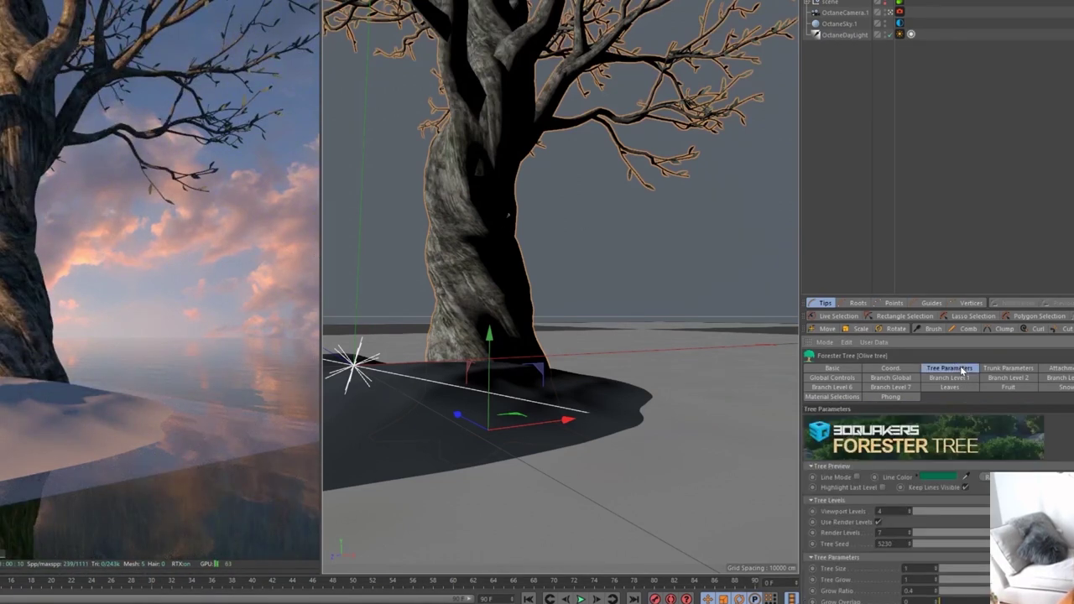
pyautogui.click(991, 371)
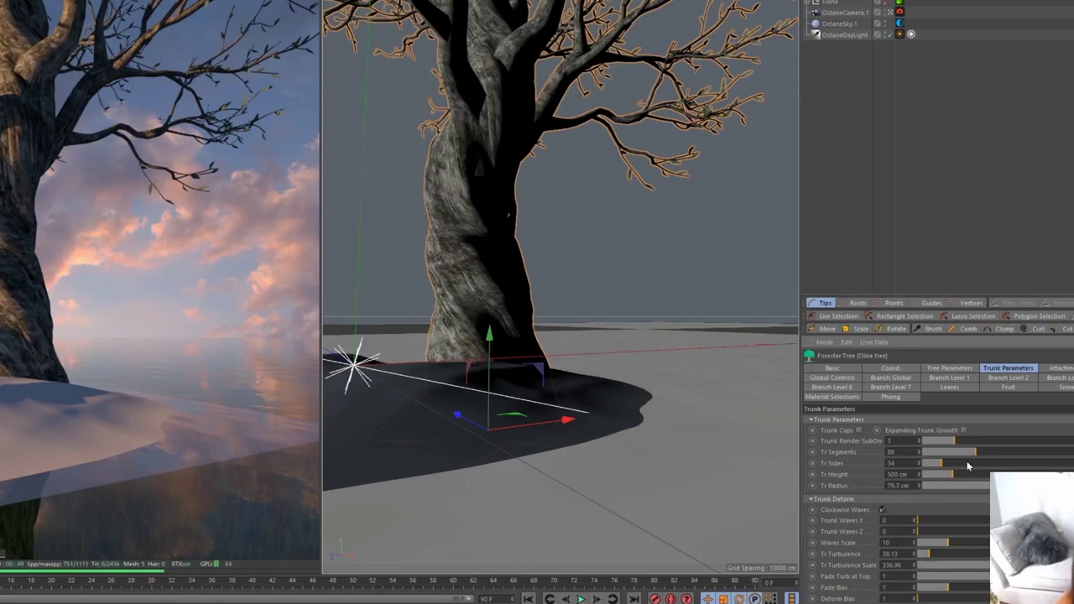
pyautogui.click(967, 370)
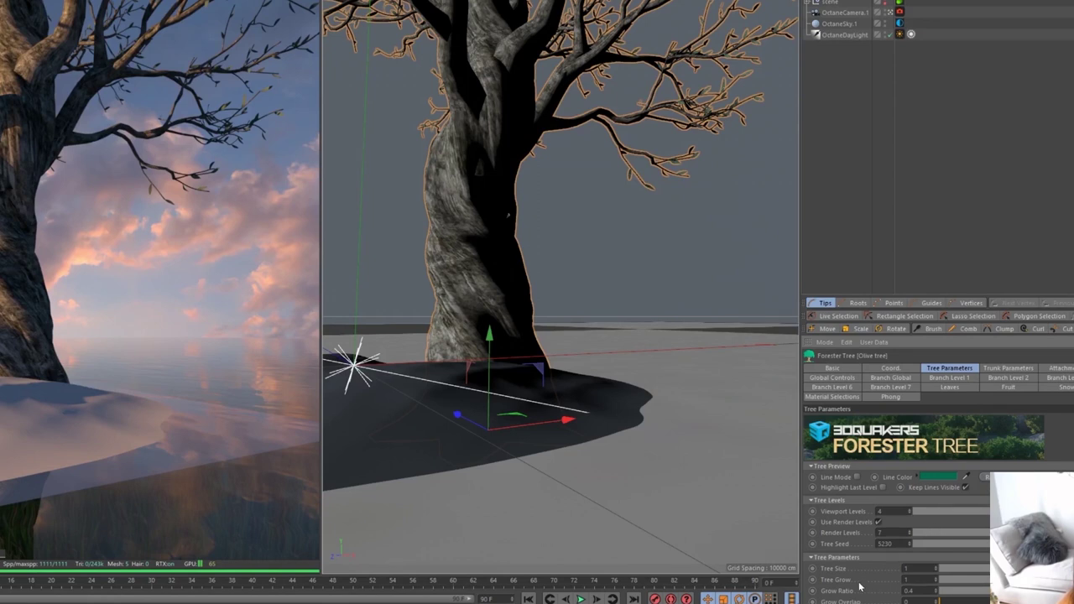
pyautogui.moveTo(935, 568)
pyautogui.mouseDown()
pyautogui.moveTo(935, 601)
pyautogui.moveTo(939, 569)
pyautogui.moveTo(929, 568)
pyautogui.mouseUp()
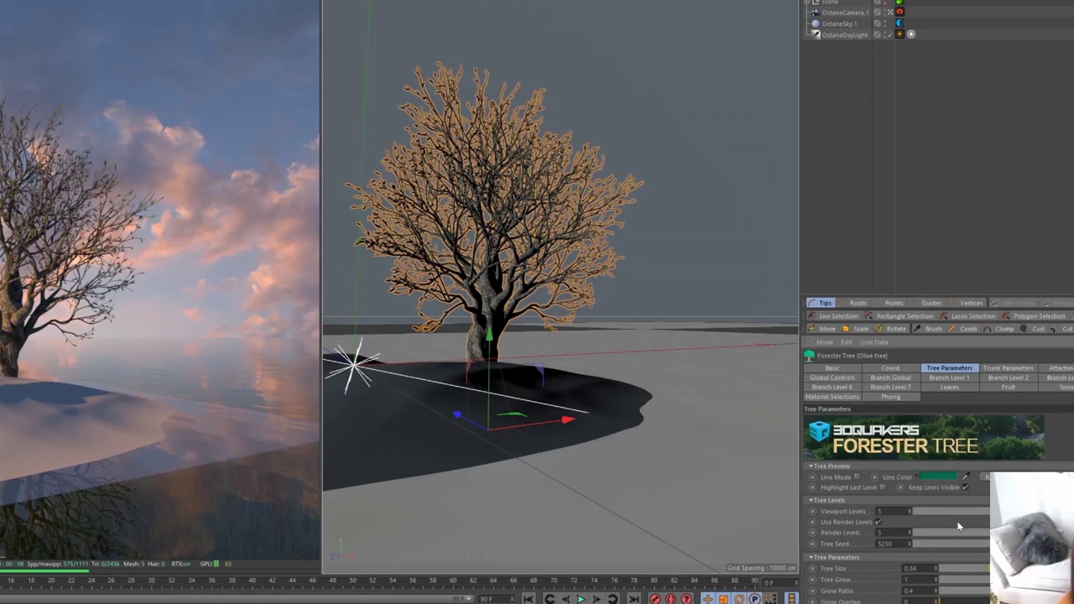
pyautogui.write('5')
pyautogui.press('Return')
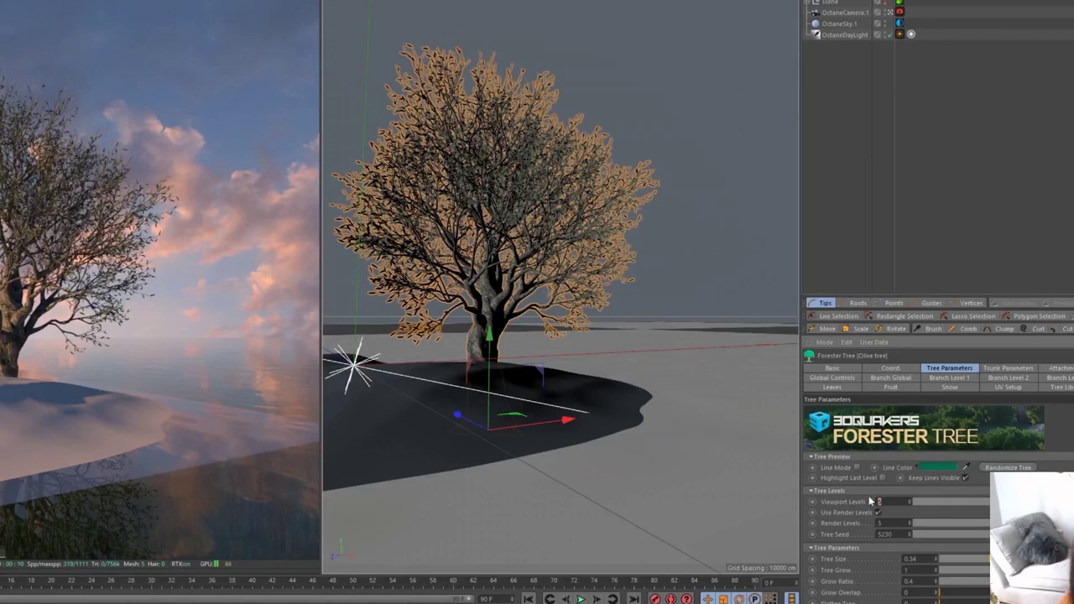
# - Set the olive tree's viewport and render levels to 6 and move the tree forward on the island, adjusting its height
pyautogui.write('66')
pyautogui.press('Return')
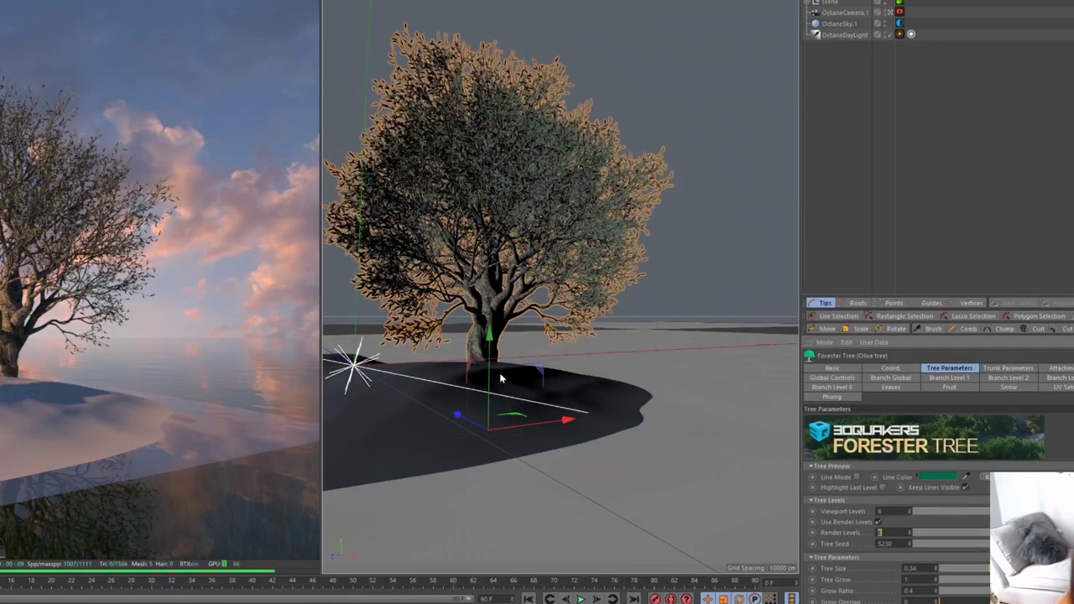
pyautogui.moveTo(490, 347); pyautogui.dragTo(489, 310)
pyautogui.moveTo(468, 385); pyautogui.dragTo(546, 430)
pyautogui.moveTo(616, 407); pyautogui.dragTo(552, 412)
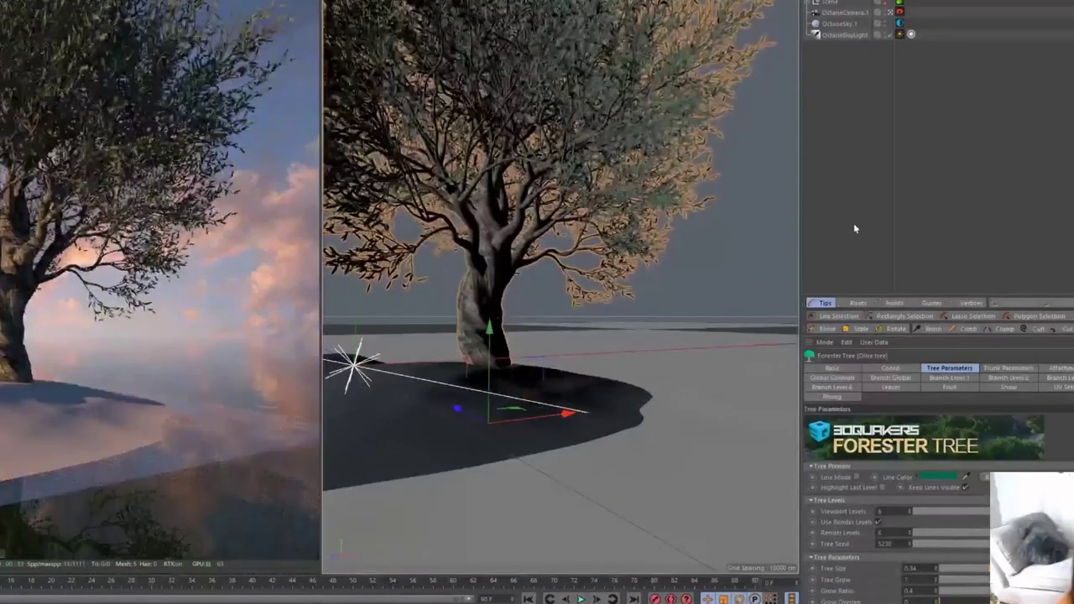
# - Reduce the olive tree's Tree Size to 0.21
pyautogui.click(994, 370)
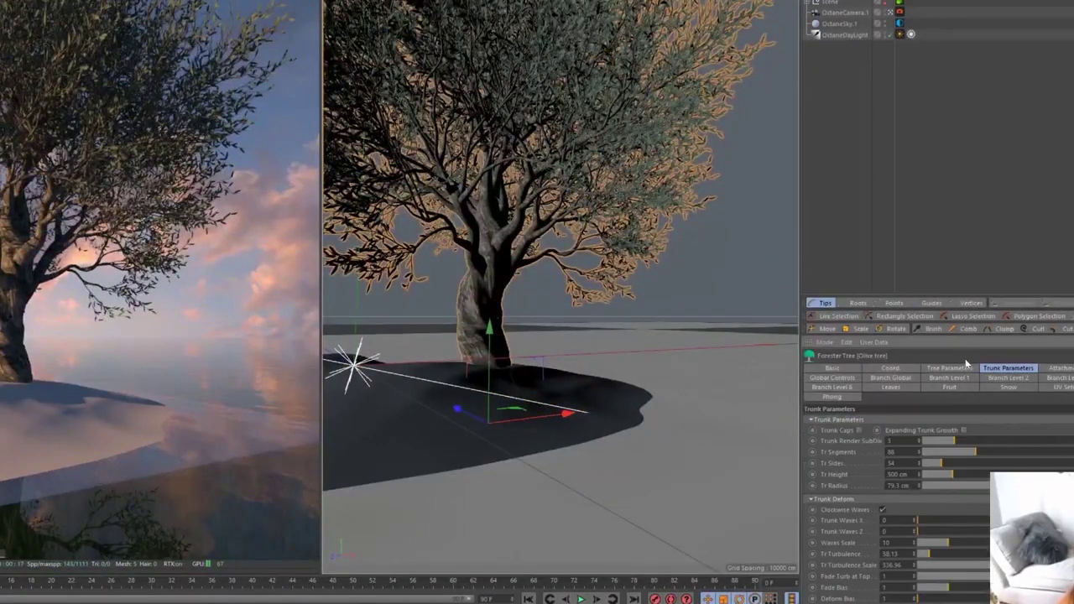
pyautogui.click(965, 367)
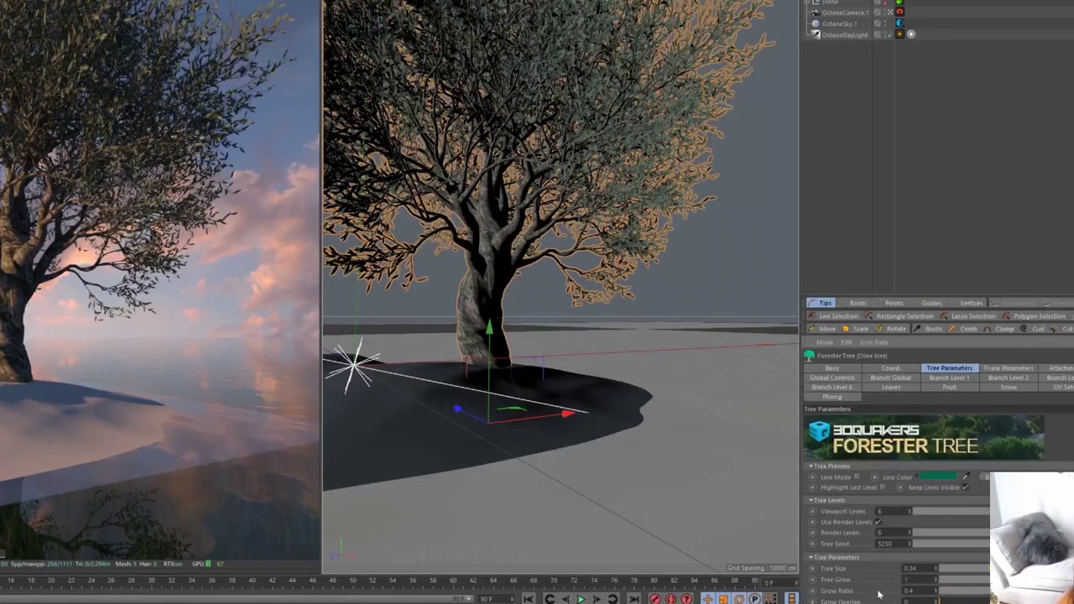
pyautogui.click(972, 571)
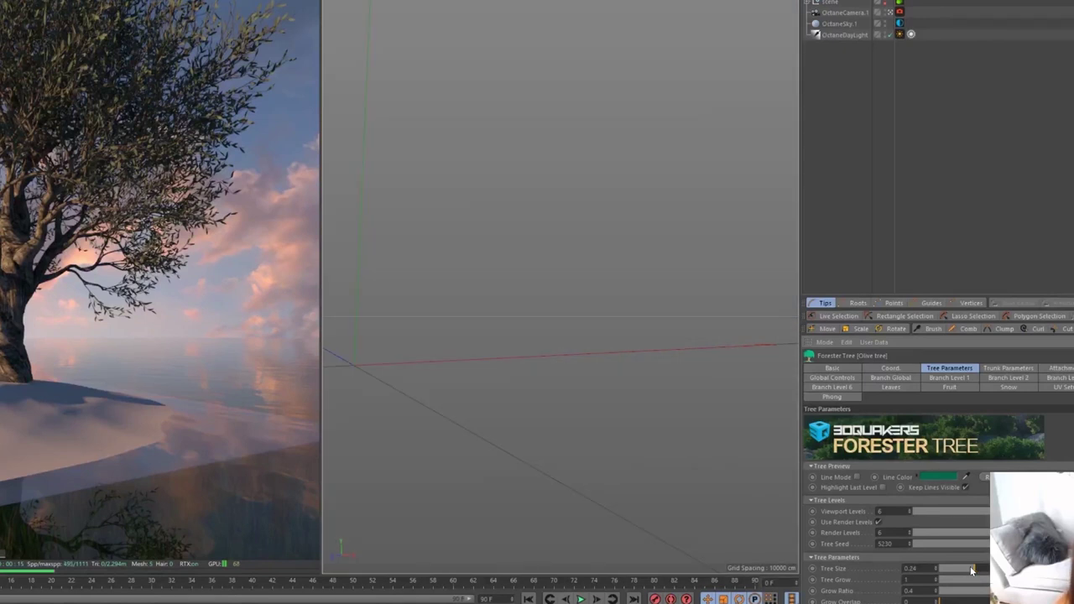
pyautogui.click(971, 568)
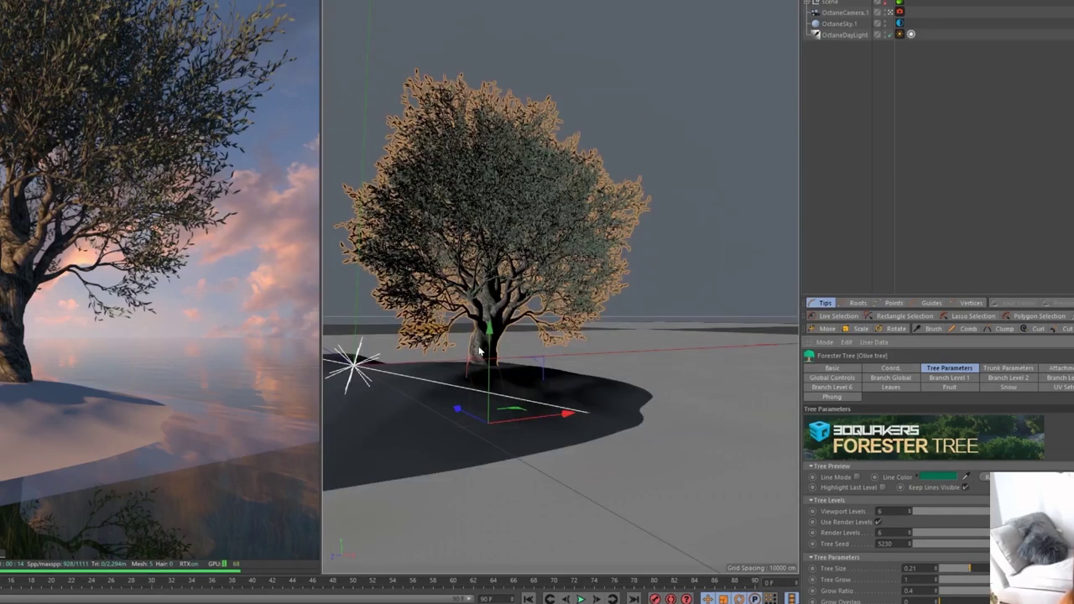
# - Raise the olive tree so its trunk stands clear of the ground, and shift it forward on the island
pyautogui.moveTo(491, 358); pyautogui.dragTo(492, 314)
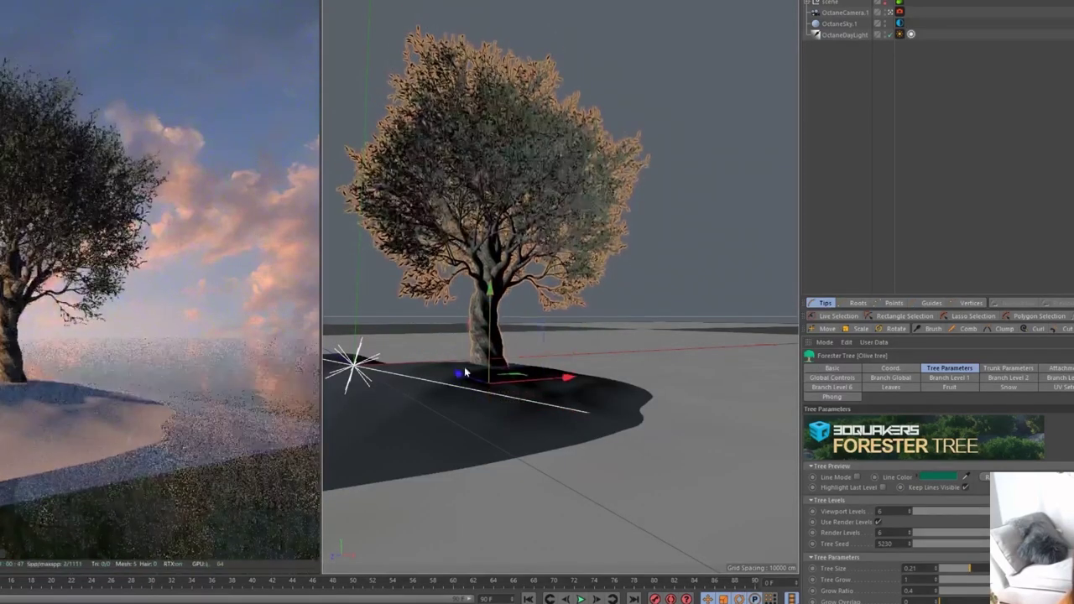
pyautogui.moveTo(461, 376); pyautogui.dragTo(492, 384)
pyautogui.moveTo(576, 386); pyautogui.dragTo(562, 389)
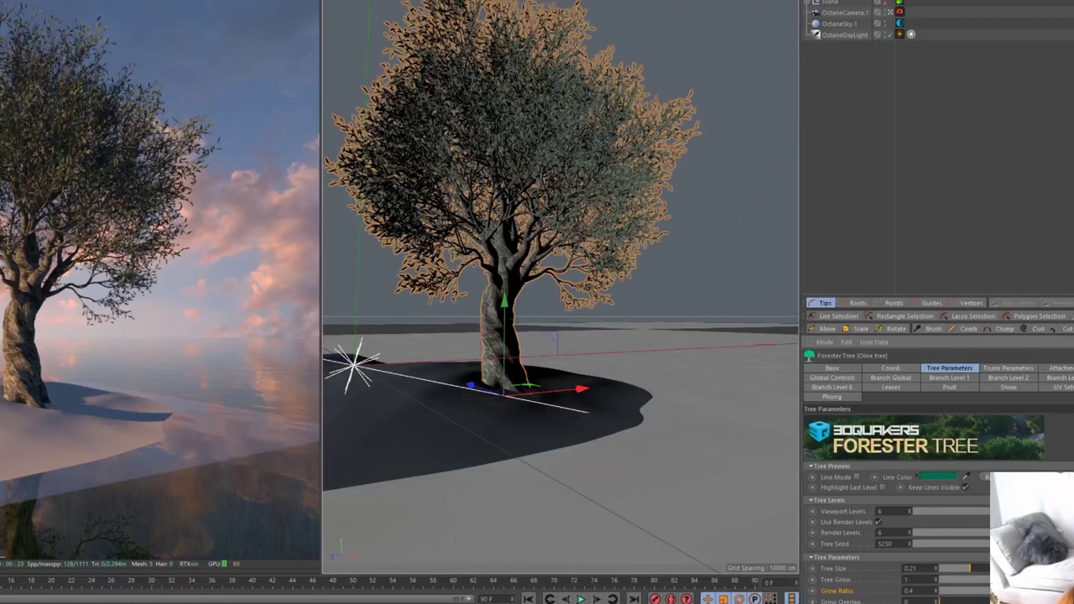
# - Set the trunk's Bend Trunk to 99.9 and its Twist CrossSection to 420.66
pyautogui.click(1008, 368)
pyautogui.scroll(-5, 875, 531)
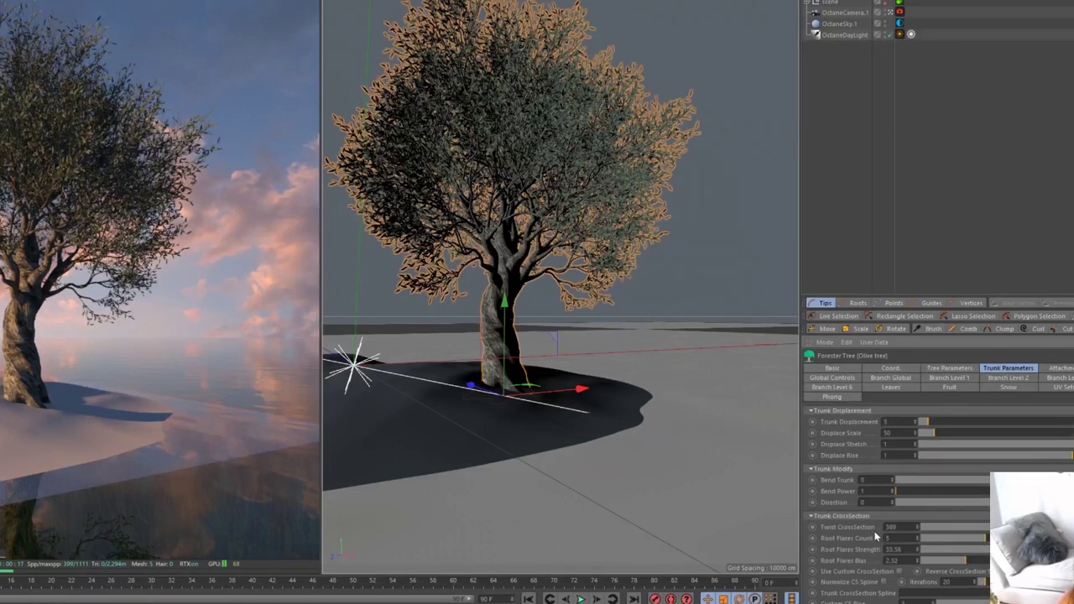
pyautogui.click(1020, 480)
pyautogui.moveTo(893, 462); pyautogui.dragTo(893, 453)
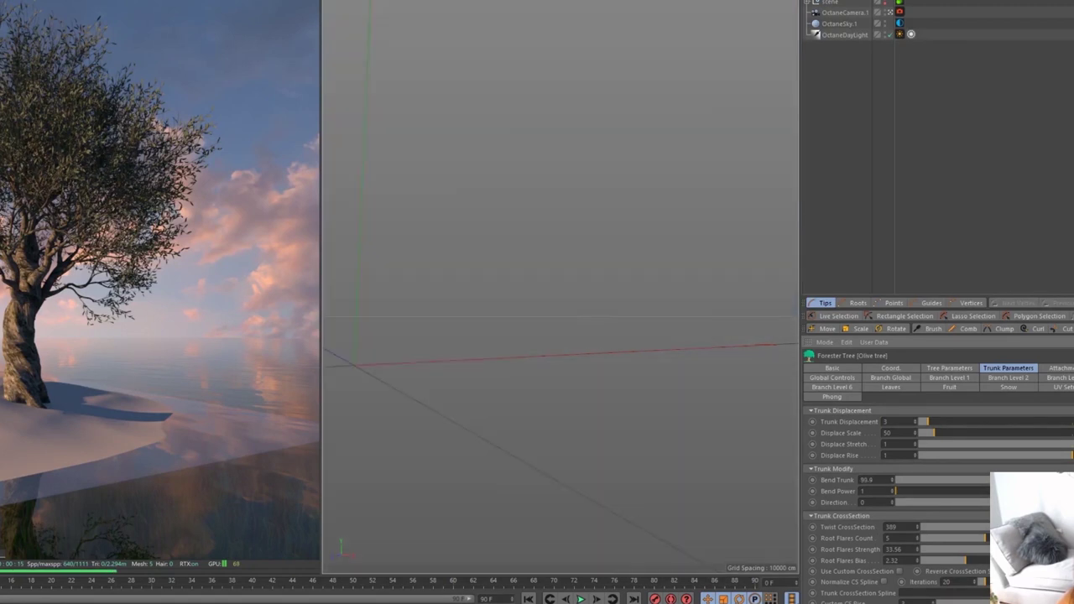
pyautogui.moveTo(1004, 527); pyautogui.dragTo(1012, 527)
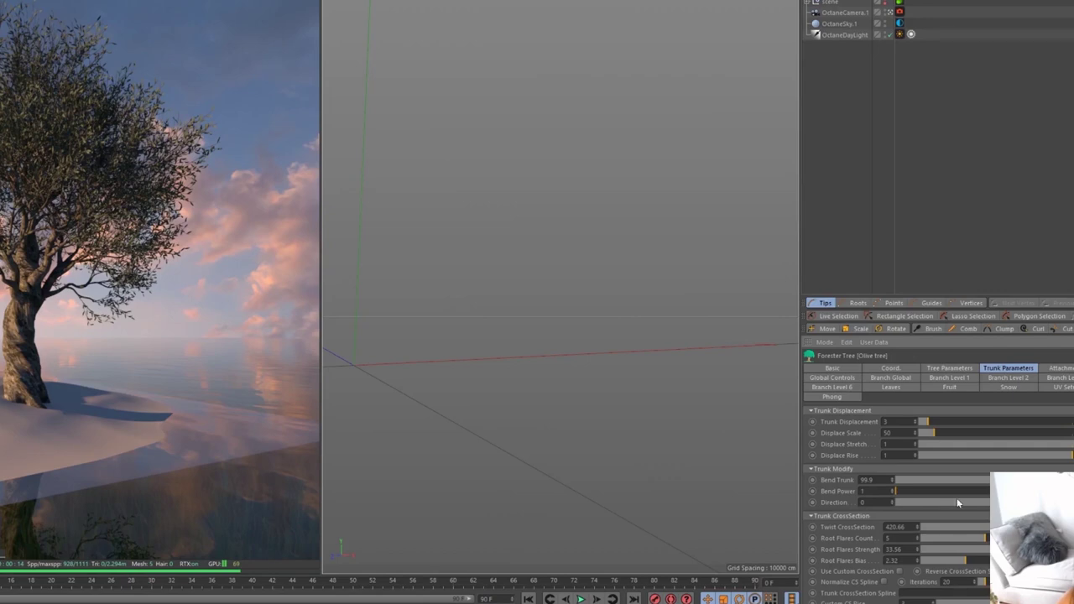
pyautogui.click(811, 515)
pyautogui.scroll(3, 823, 486)
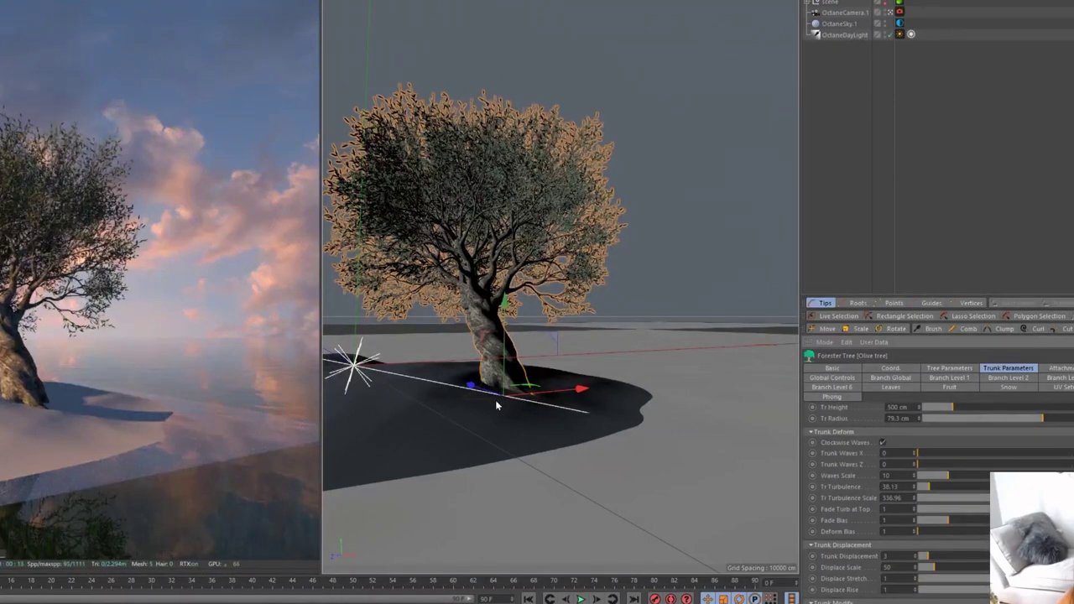
# - Rotate the olive tree about its vertical axis so it leans over the island's tip, and greatly increase its trunk height
pyautogui.press('r')
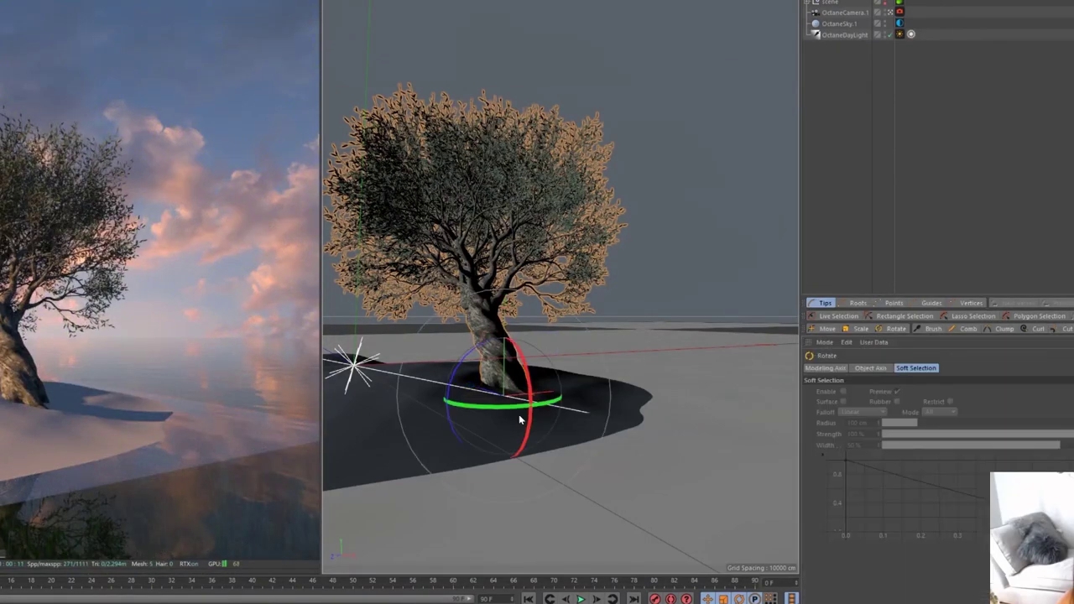
pyautogui.moveTo(518, 419); pyautogui.dragTo(339, 417)
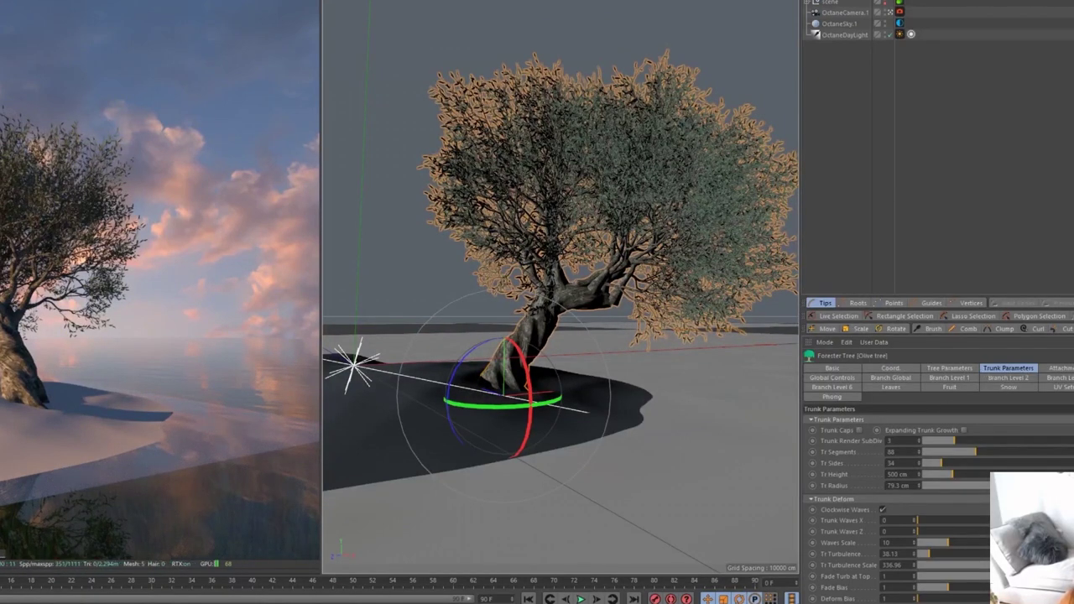
pyautogui.moveTo(954, 474); pyautogui.dragTo(1000, 474)
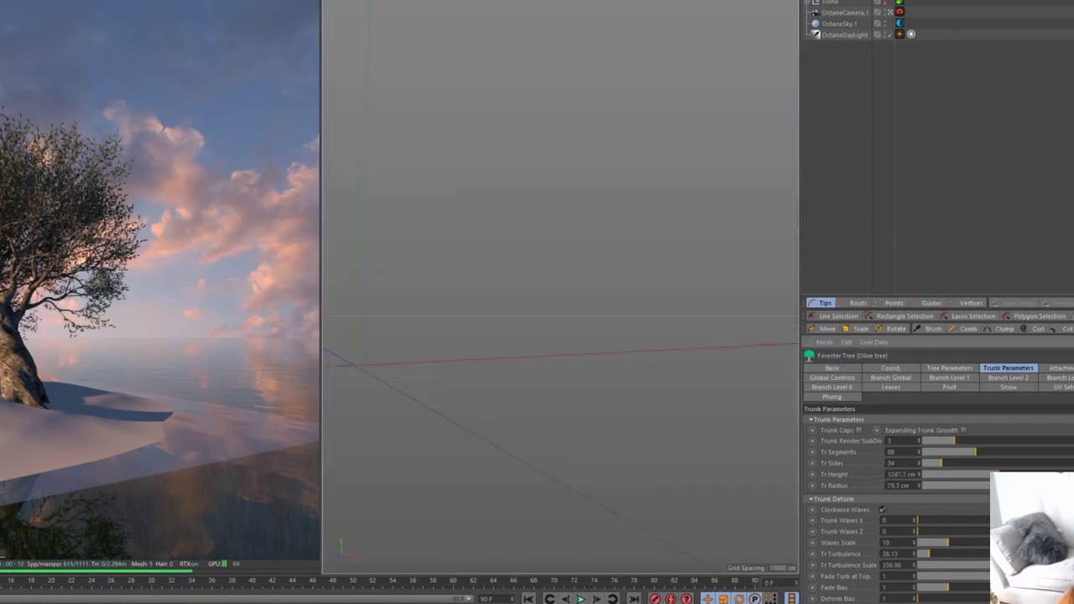
# - Move the olive tree away from the island's tip so its canopy arches over the island
pyautogui.press('e')
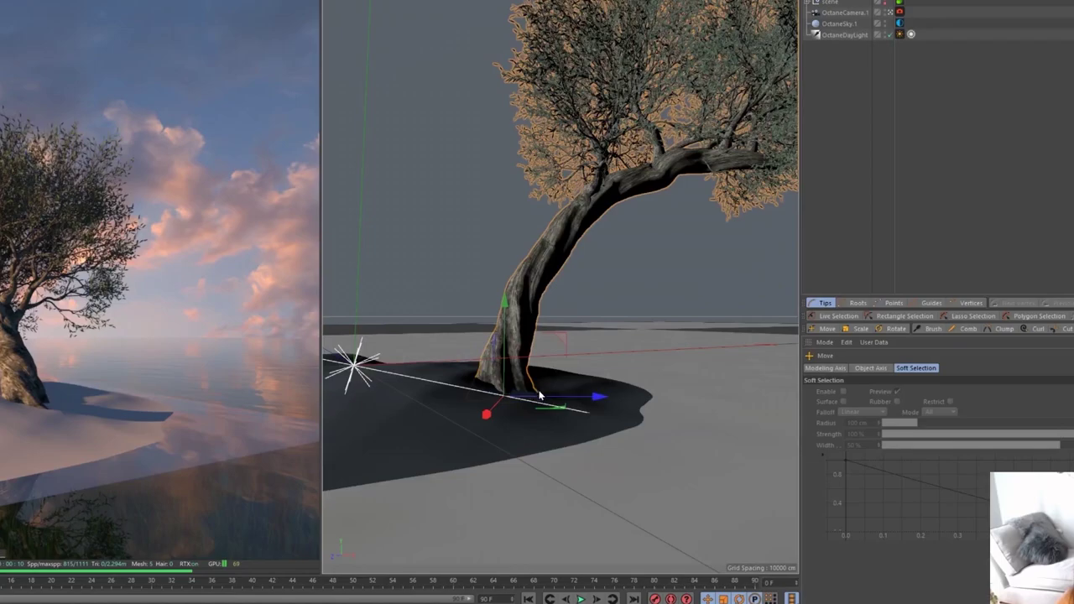
pyautogui.moveTo(528, 398); pyautogui.dragTo(410, 406)
pyautogui.moveTo(333, 428); pyautogui.dragTo(345, 414)
pyautogui.moveTo(473, 409); pyautogui.dragTo(396, 398)
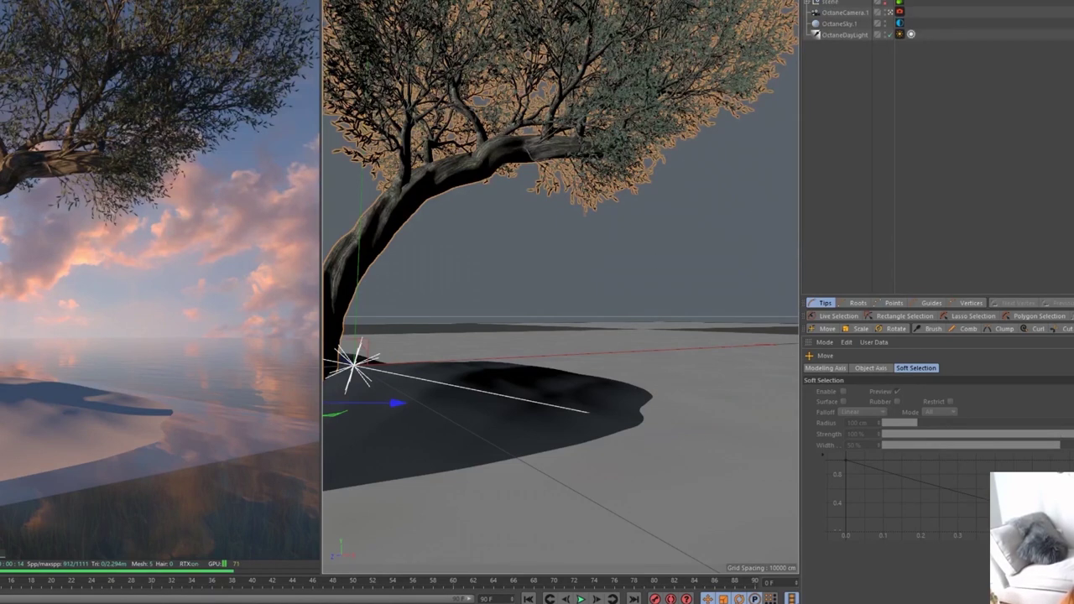
# - Add a MultiFlora plant, place it near the island's tip and load the Long Grass preset
pyautogui.click(205, 0)
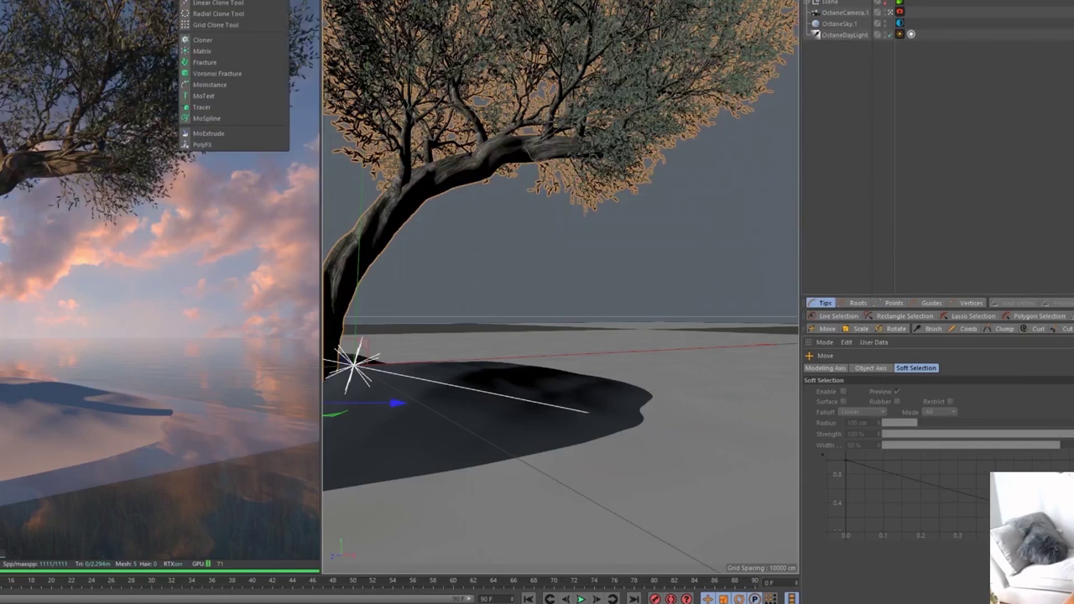
pyautogui.click(232, 42)
pyautogui.moveTo(294, 0)
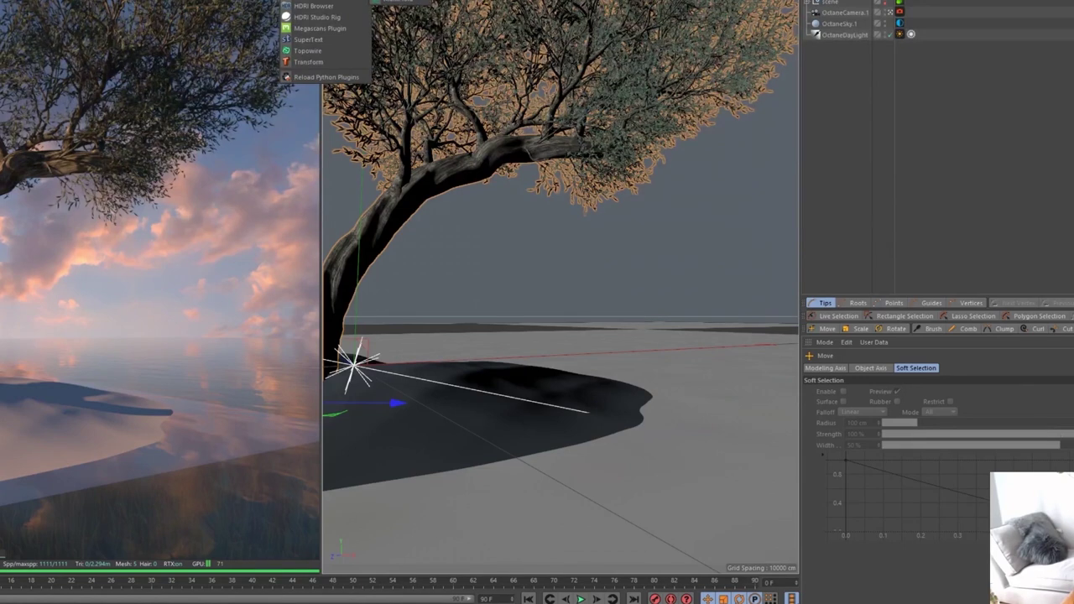
pyautogui.click(399, 1)
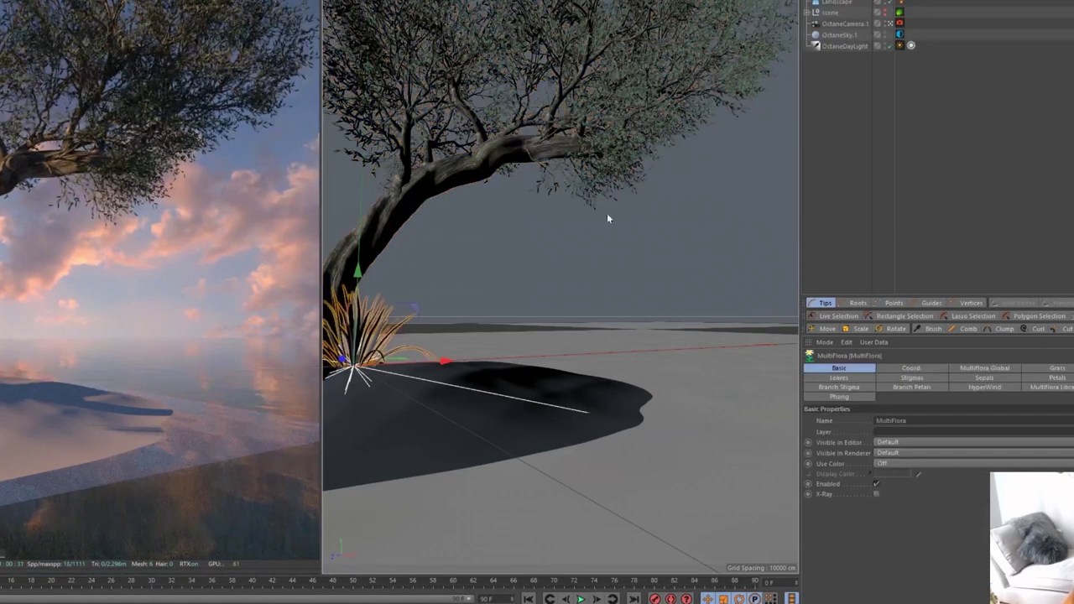
pyautogui.moveTo(453, 335); pyautogui.dragTo(646, 382)
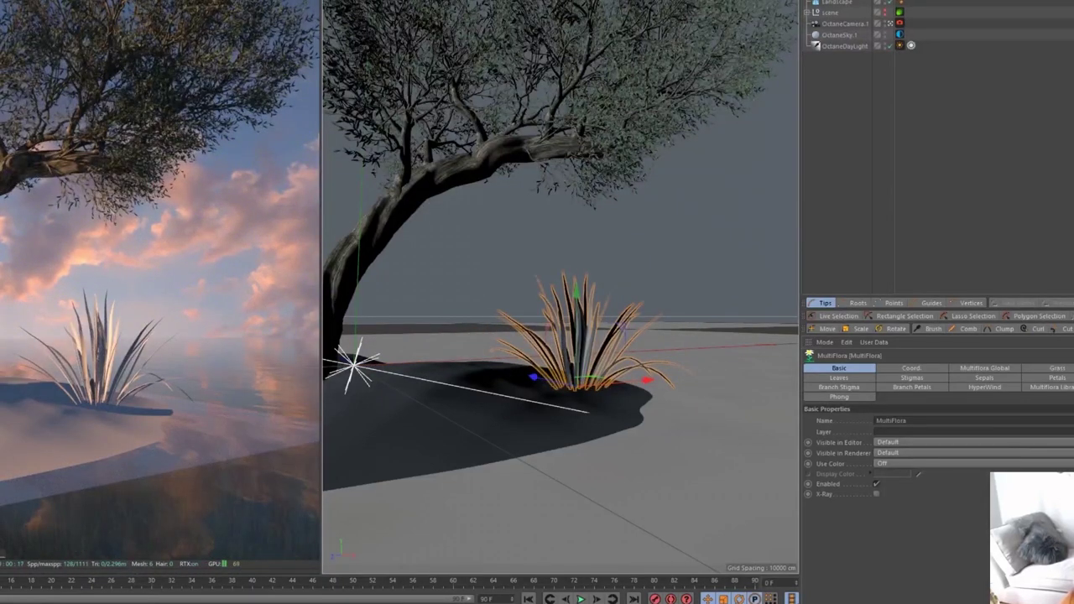
pyautogui.click(1049, 387)
pyautogui.click(974, 484)
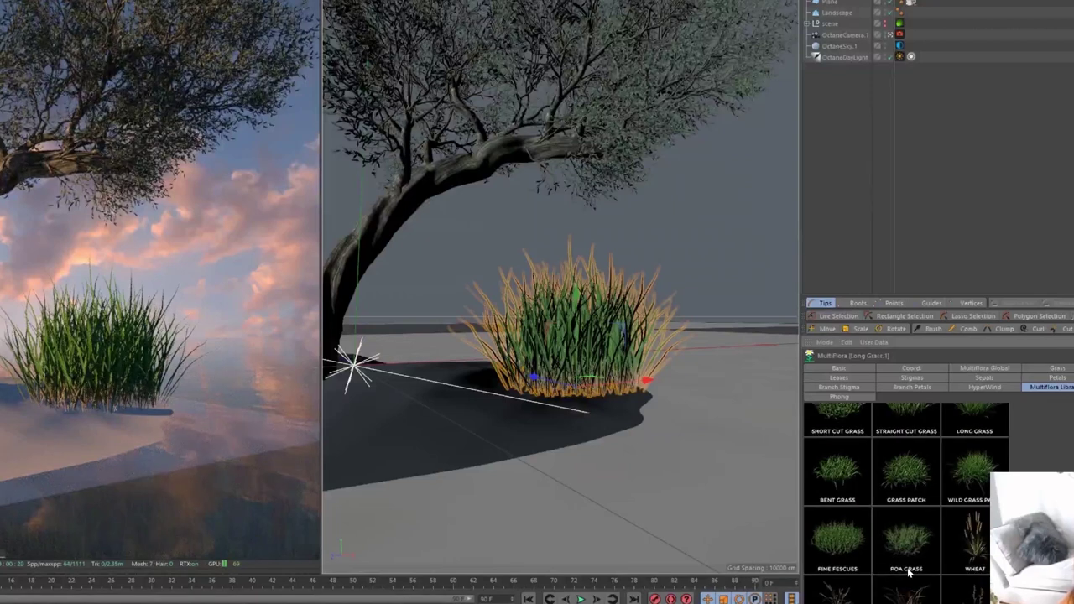
# - Load the Poa Grass preset on a copy of the long grass and move it beside the original toward the tree
pyautogui.scroll(-2, 911, 574)
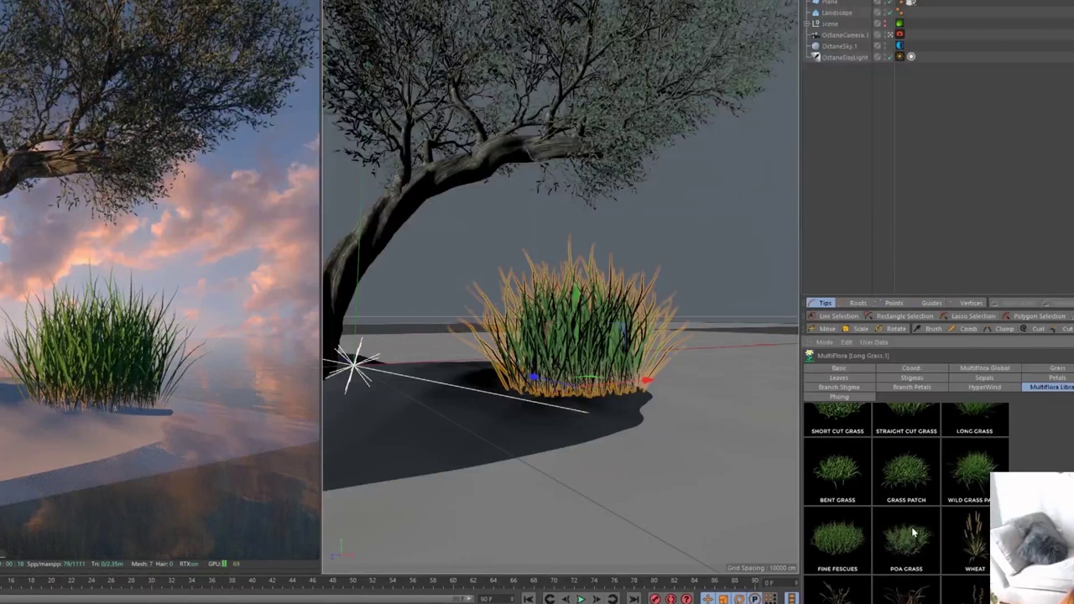
pyautogui.click(849, 538)
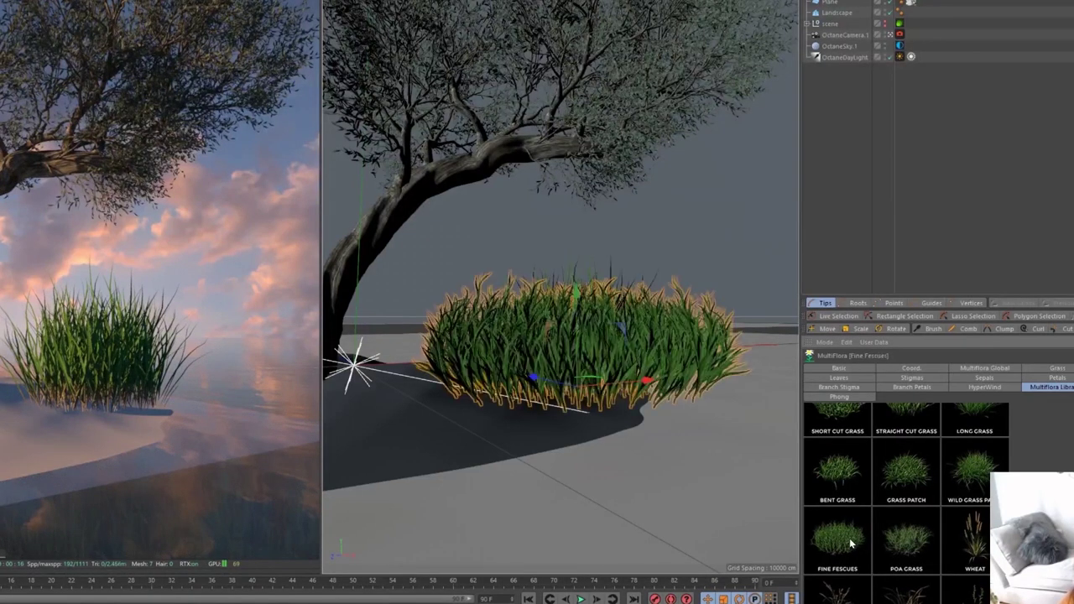
pyautogui.click(896, 545)
pyautogui.moveTo(632, 391); pyautogui.dragTo(466, 407)
# - Duplicate the Poa clump to the other side of the long grass and load the Wild Grass Patch preset on the copy
pyautogui.scroll(-1, 906, 486)
pyautogui.scroll(-4, 975, 572)
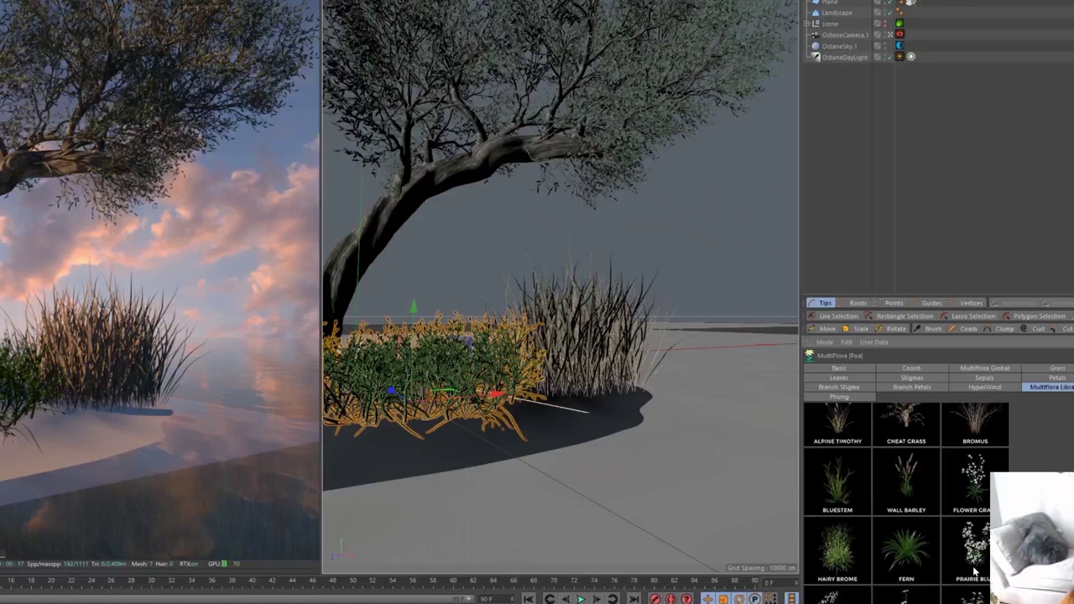
pyautogui.scroll(5, 975, 573)
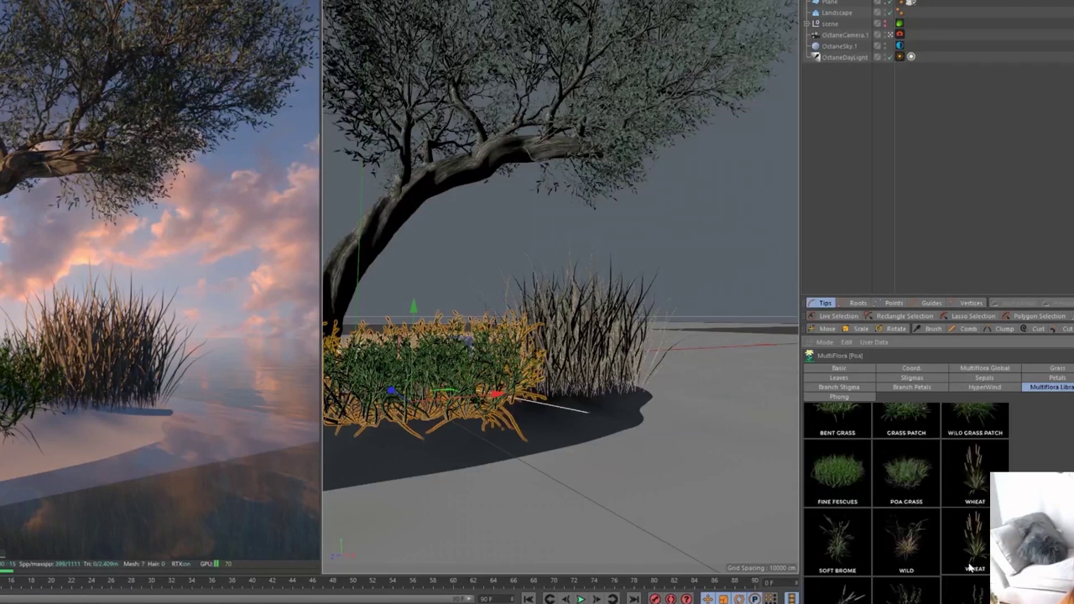
pyautogui.scroll(1, 971, 567)
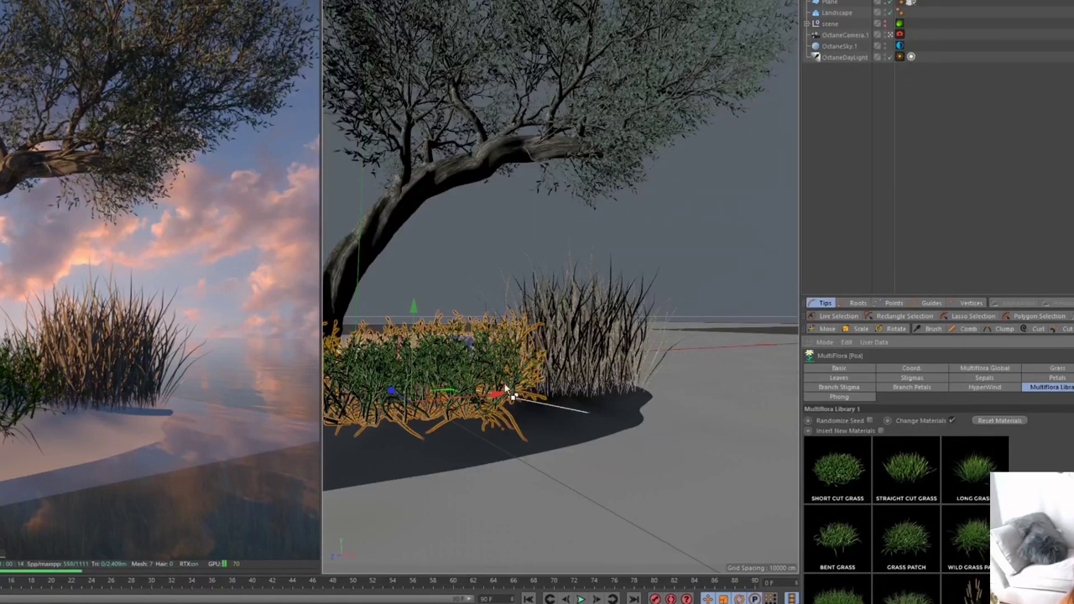
pyautogui.keyDown('ctrl'); pyautogui.moveTo(492, 391); pyautogui.dragTo(743, 313); pyautogui.keyUp('ctrl')
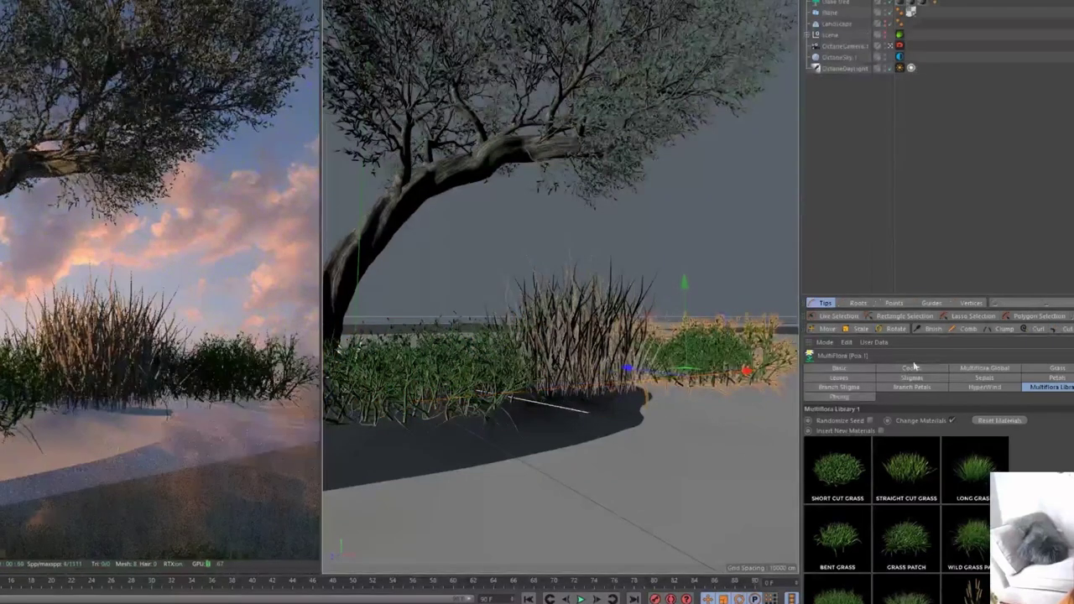
pyautogui.click(983, 544)
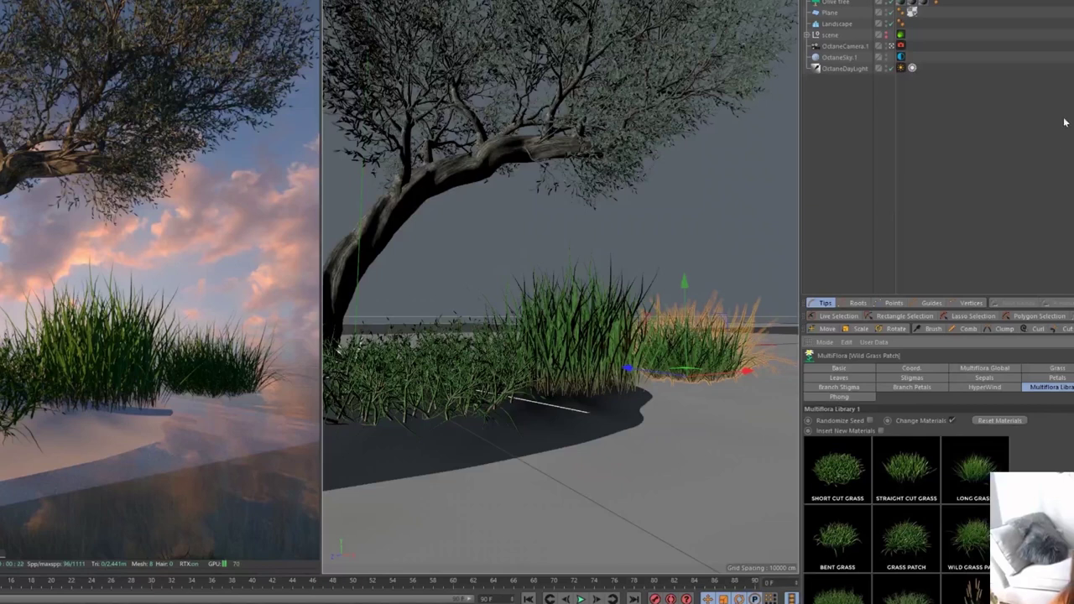
# - Place the Wild Grass Patch, Long Grass and Poa objects under a new Octane Scatter and assign Landscape as its surface
pyautogui.click(437, 370)
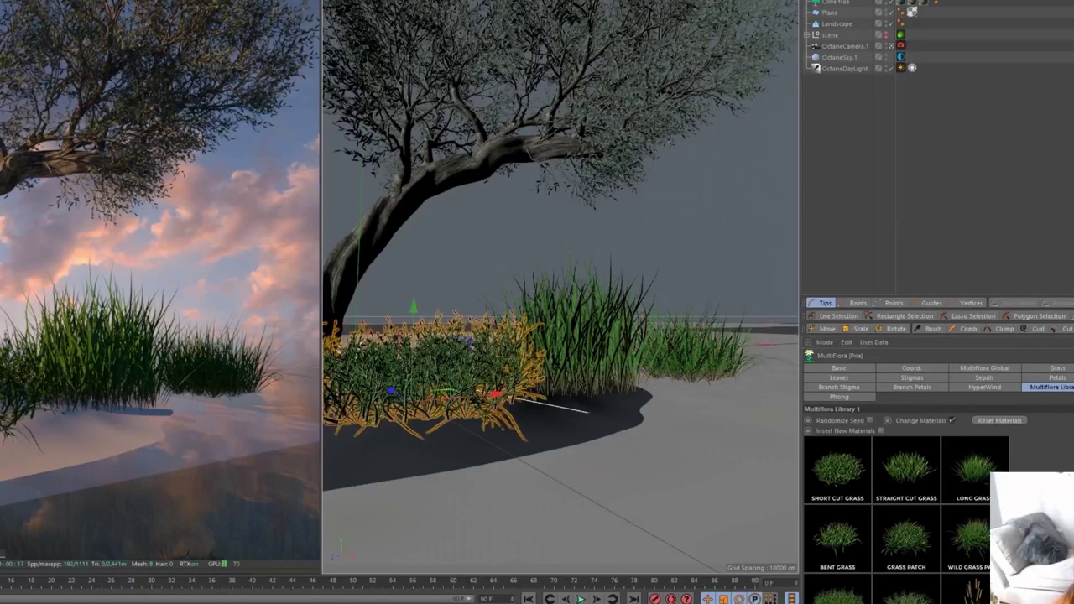
pyautogui.keyDown('shift'); pyautogui.click(697, 353); pyautogui.keyUp('shift')
pyautogui.keyDown('shift'); pyautogui.click(588, 336); pyautogui.keyUp('shift')
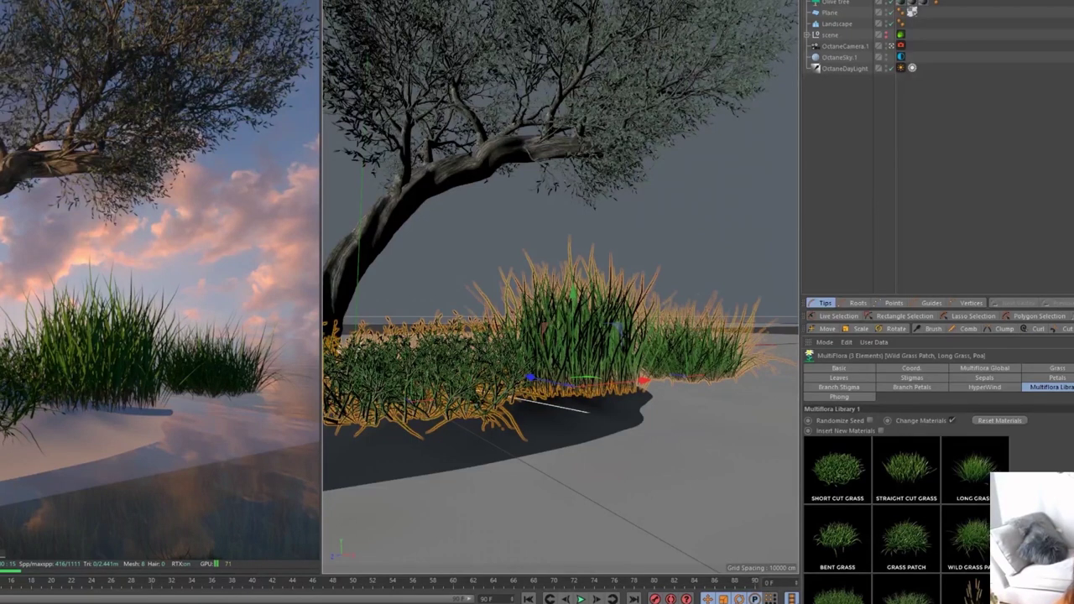
pyautogui.click(834, 2)
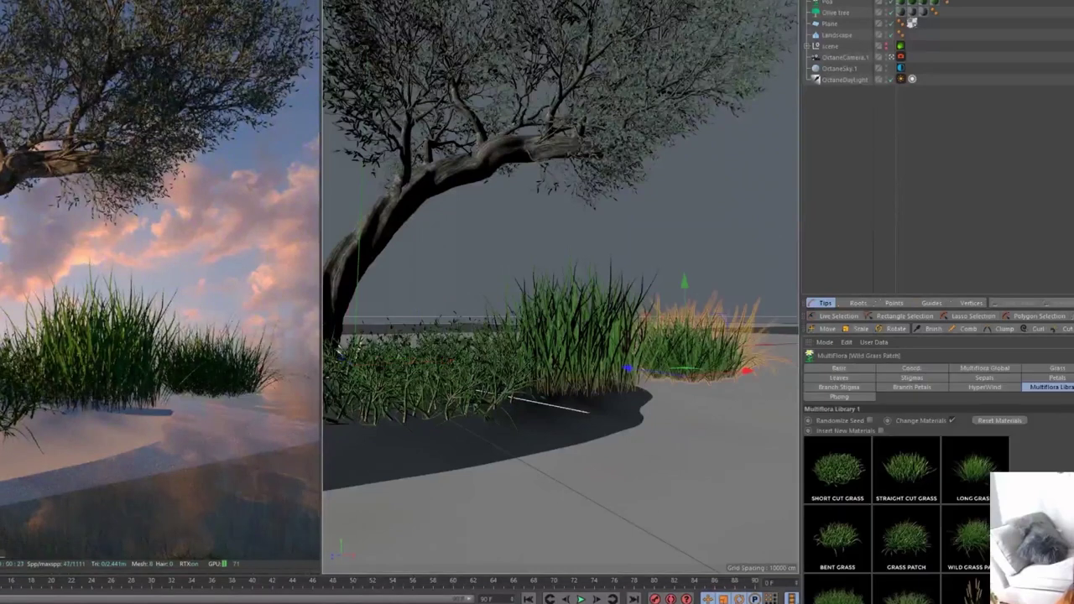
pyautogui.keyDown('ctrl'); pyautogui.click(833, 3); pyautogui.keyUp('ctrl')
pyautogui.keyDown('ctrl'); pyautogui.click(834, 3); pyautogui.keyUp('ctrl')
pyautogui.moveTo(828, 3); pyautogui.dragTo(833, 0)
pyautogui.click(834, 0)
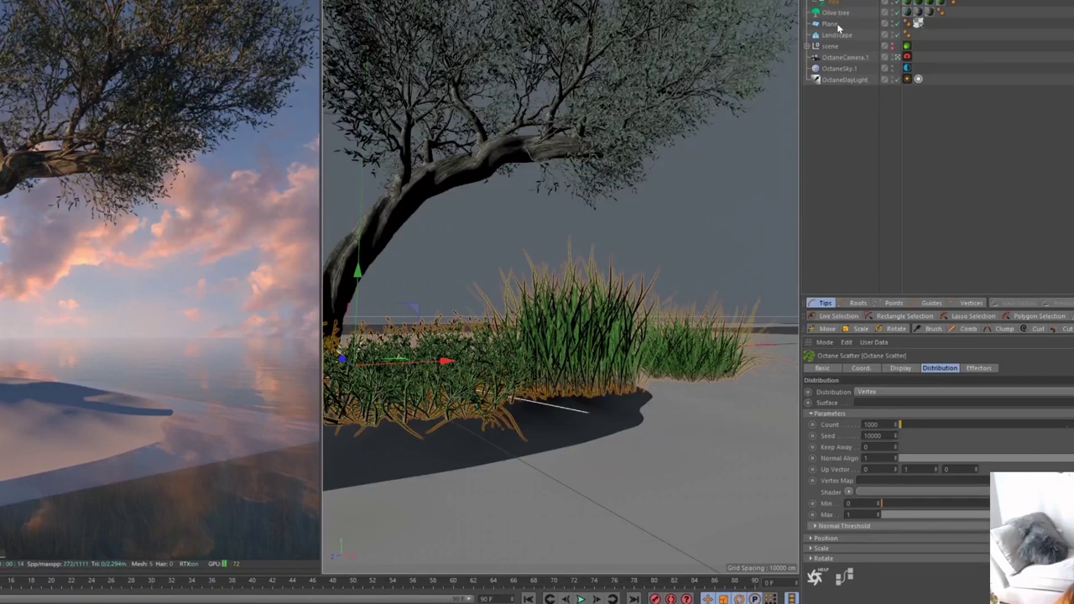
pyautogui.moveTo(837, 35); pyautogui.dragTo(874, 402)
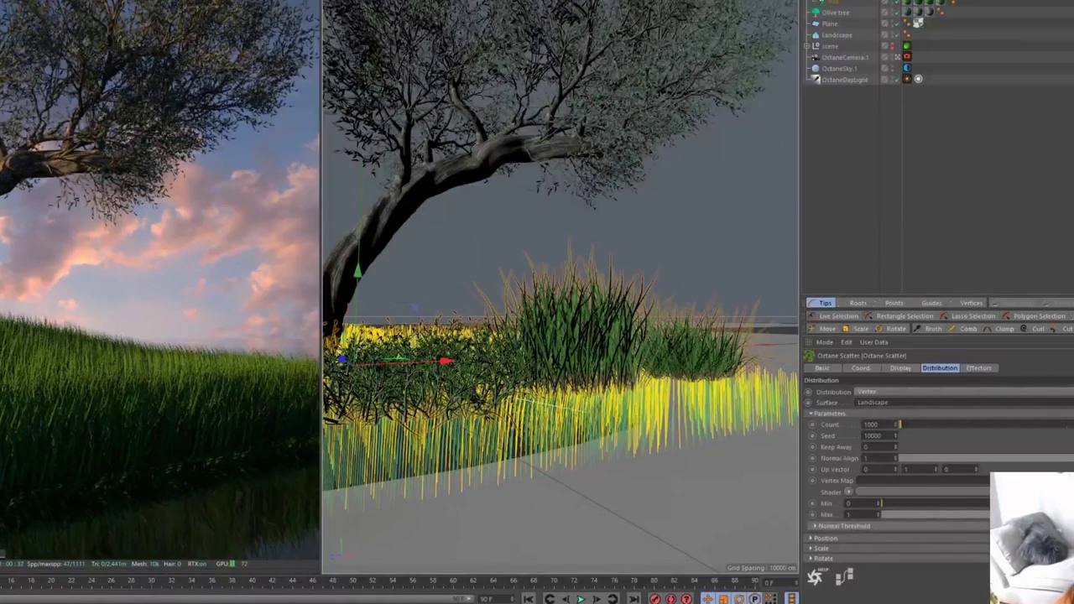
# - Select the Wild Grass Patch, Long Grass and Poa plants together and move them away from the island past its tip
pyautogui.click(834, 3)
pyautogui.keyDown('ctrl'); pyautogui.click(834, 0); pyautogui.keyUp('ctrl')
pyautogui.keyDown('ctrl'); pyautogui.click(835, 3); pyautogui.keyUp('ctrl')
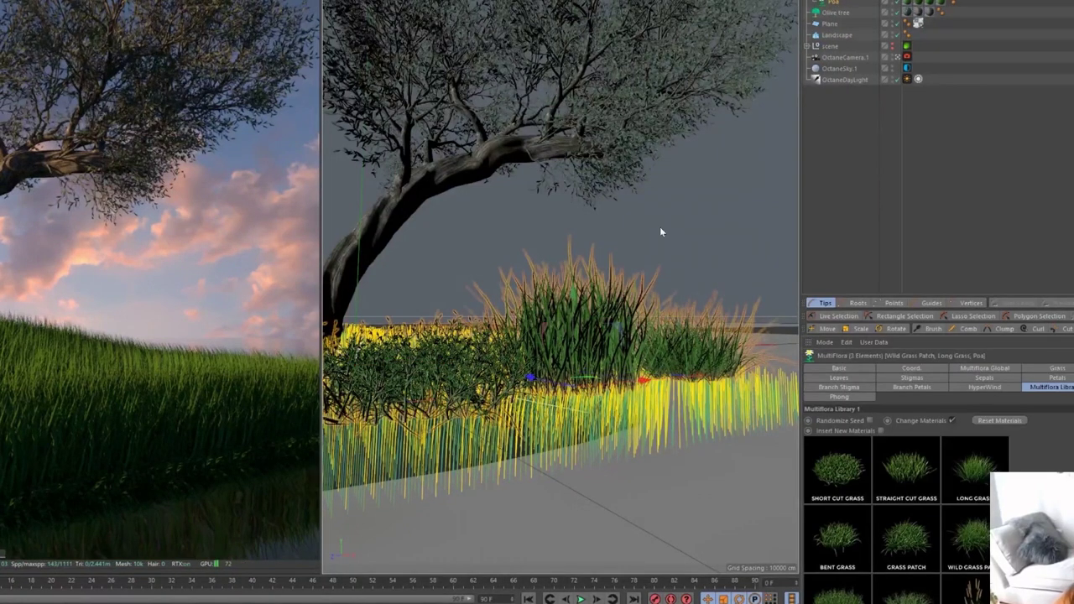
pyautogui.moveTo(638, 386); pyautogui.dragTo(940, 354)
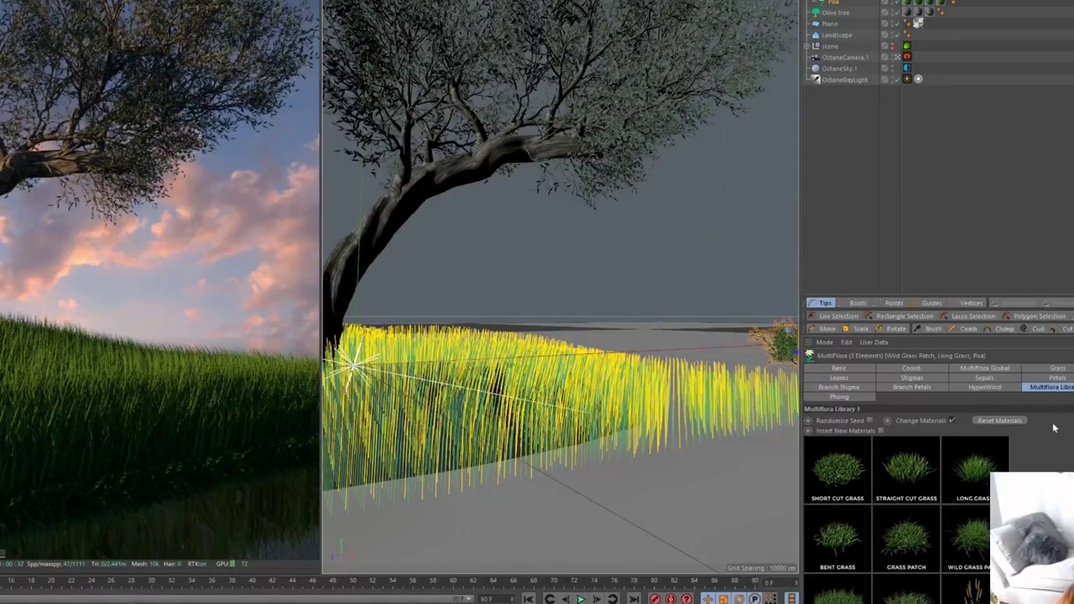
# - Reduce the MultiFlora Size of the three grasses to 0.23 and set the Poa's size to 0.52
pyautogui.click(974, 369)
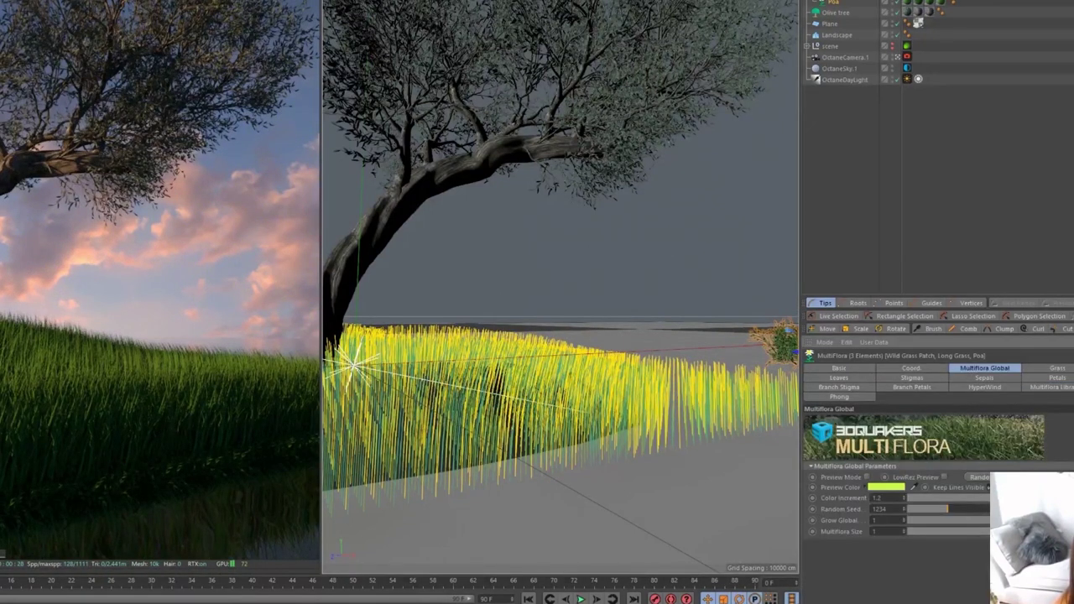
pyautogui.moveTo(991, 532); pyautogui.dragTo(982, 532)
pyautogui.click(836, 2)
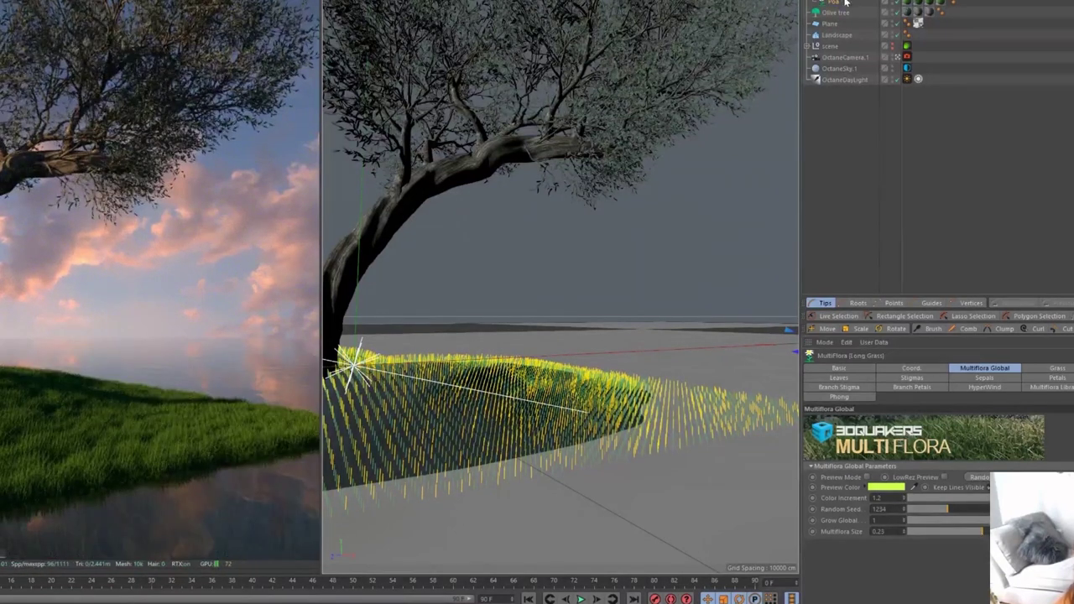
pyautogui.moveTo(982, 532); pyautogui.dragTo(1053, 532)
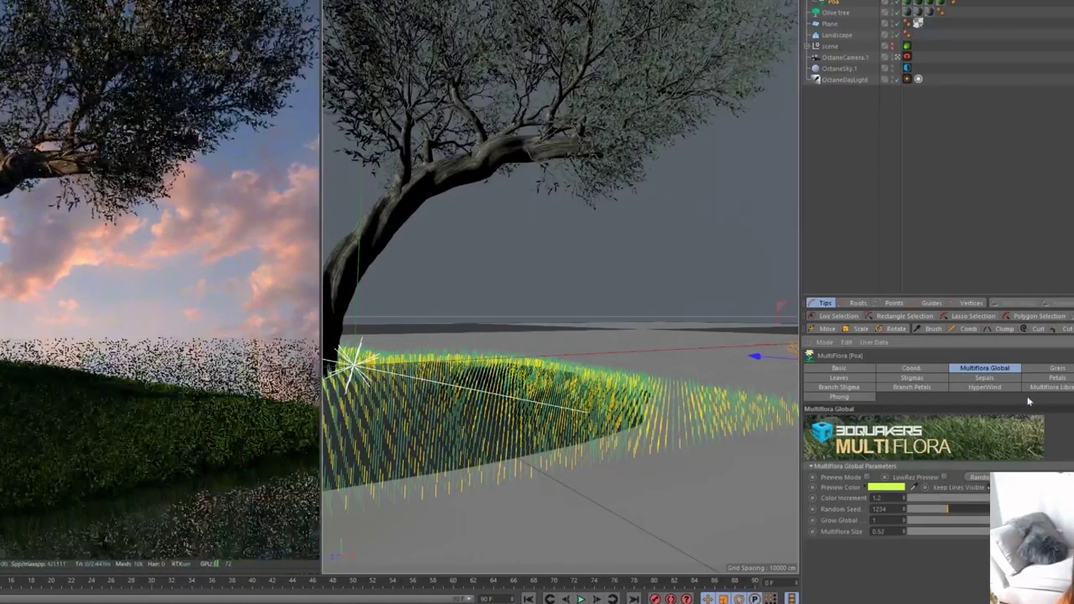
# - Add a Noise shader to the Octane Scatter's Scale settings to vary the size of the grass clumps
pyautogui.click(840, 2)
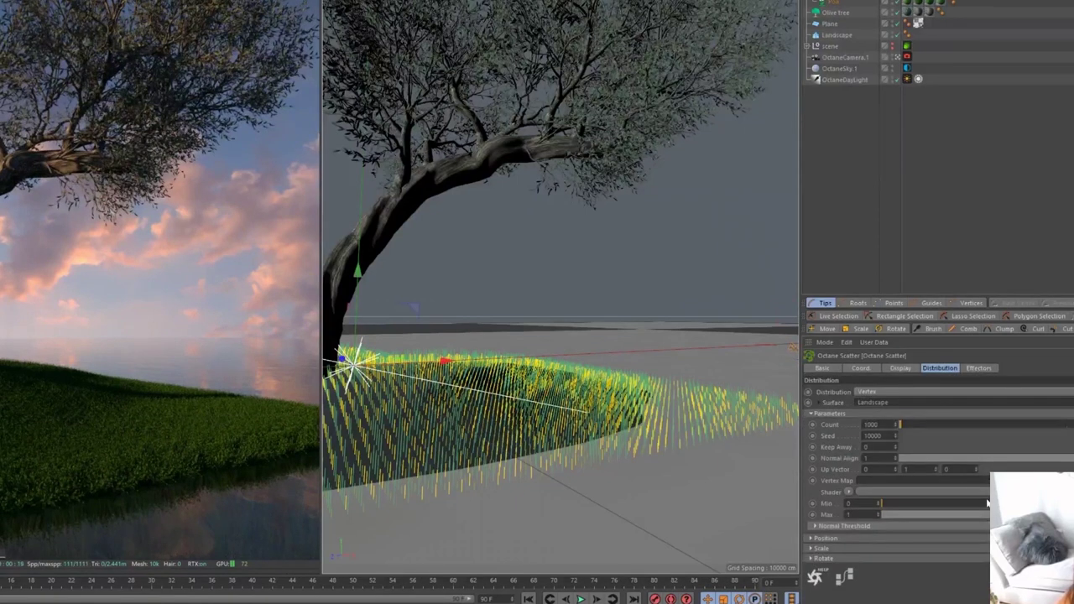
pyautogui.click(834, 548)
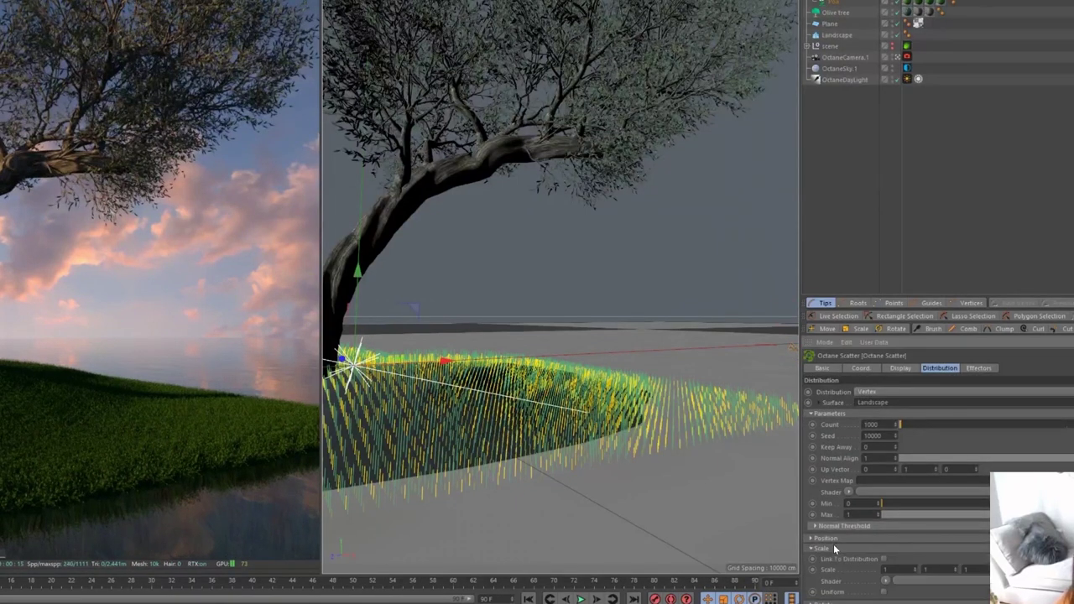
pyautogui.click(886, 585)
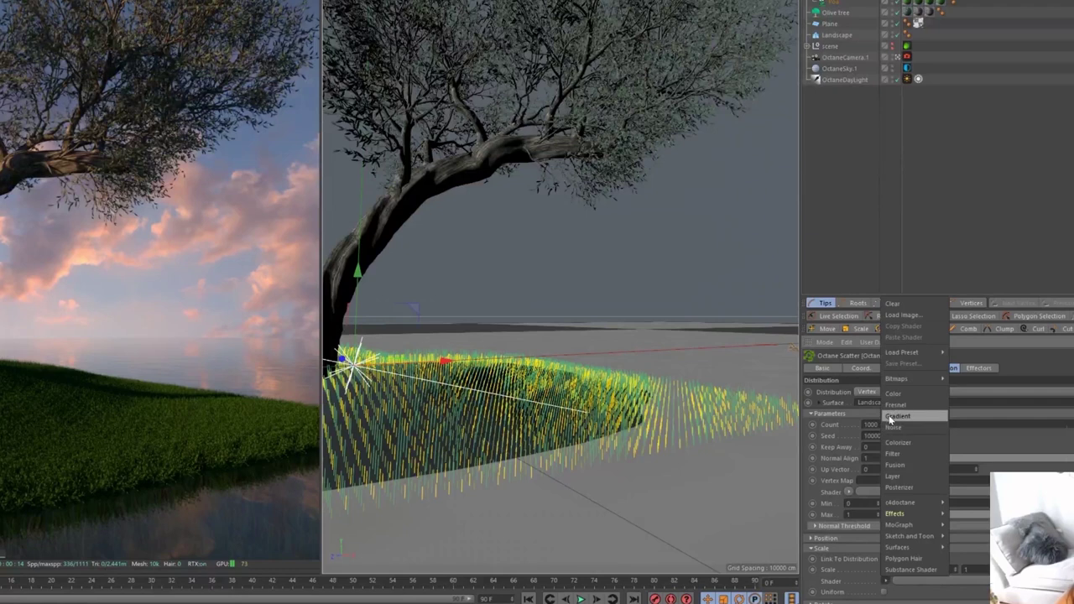
pyautogui.moveTo(917, 506)
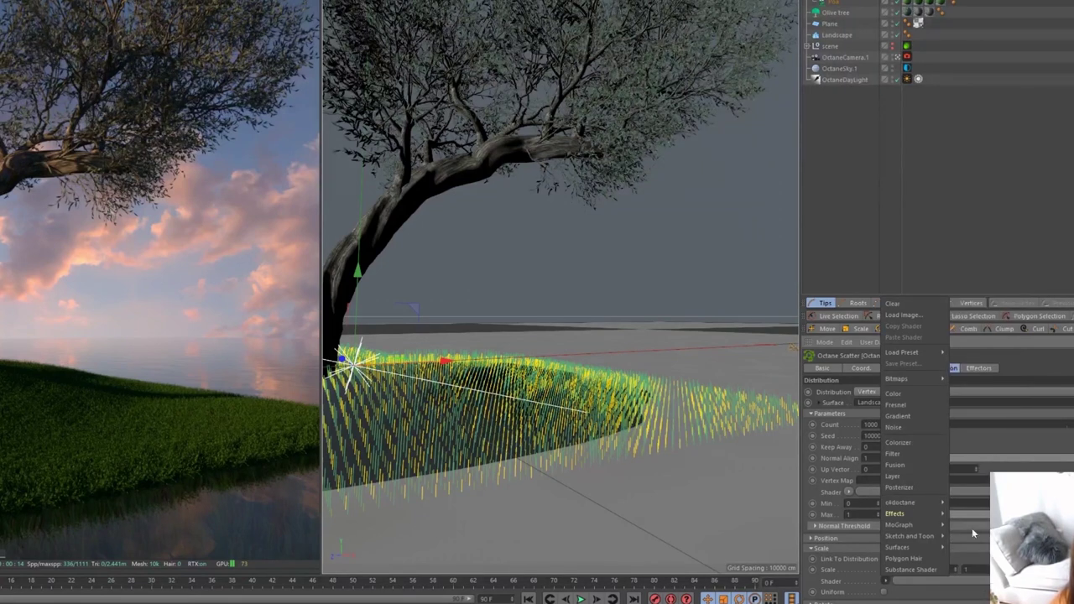
pyautogui.moveTo(938, 520)
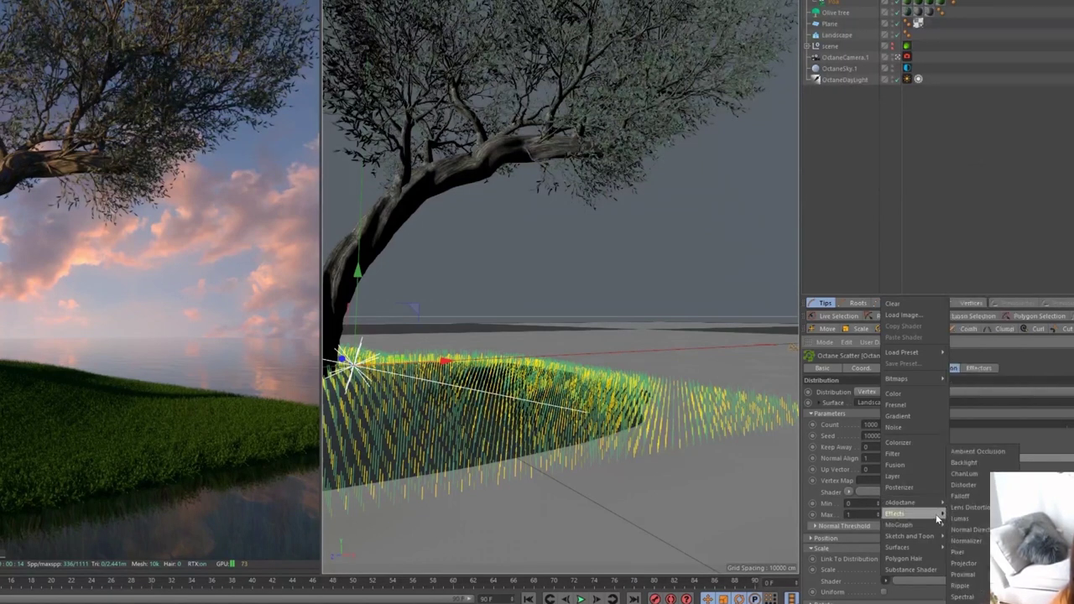
pyautogui.click(904, 429)
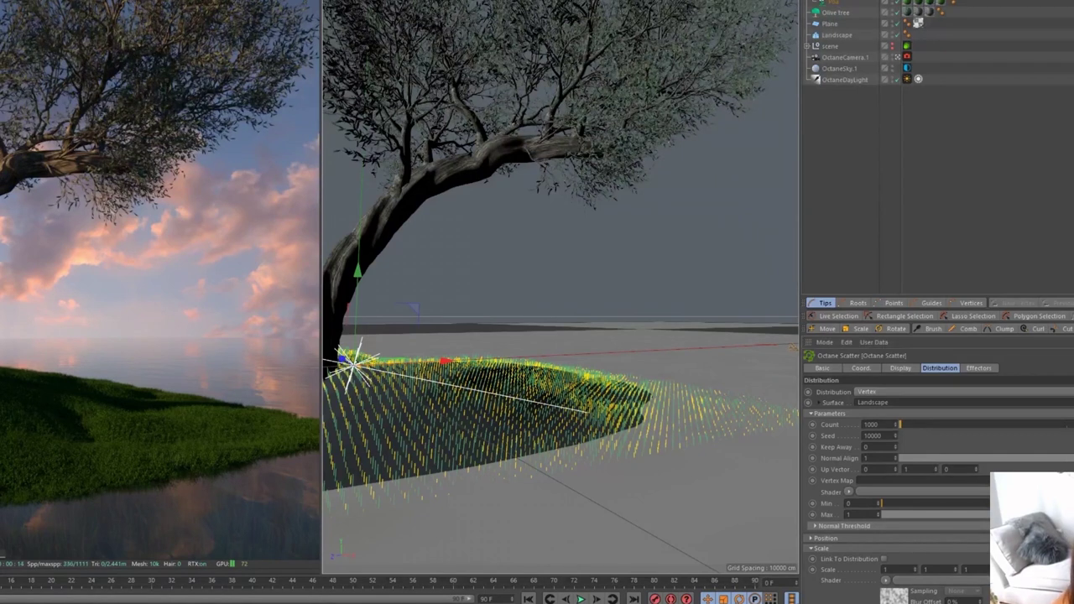
# - Switch the grass scatter's distribution to Surface and set its Count to 2838
pyautogui.click(879, 391)
pyautogui.click(887, 405)
pyautogui.click(954, 425)
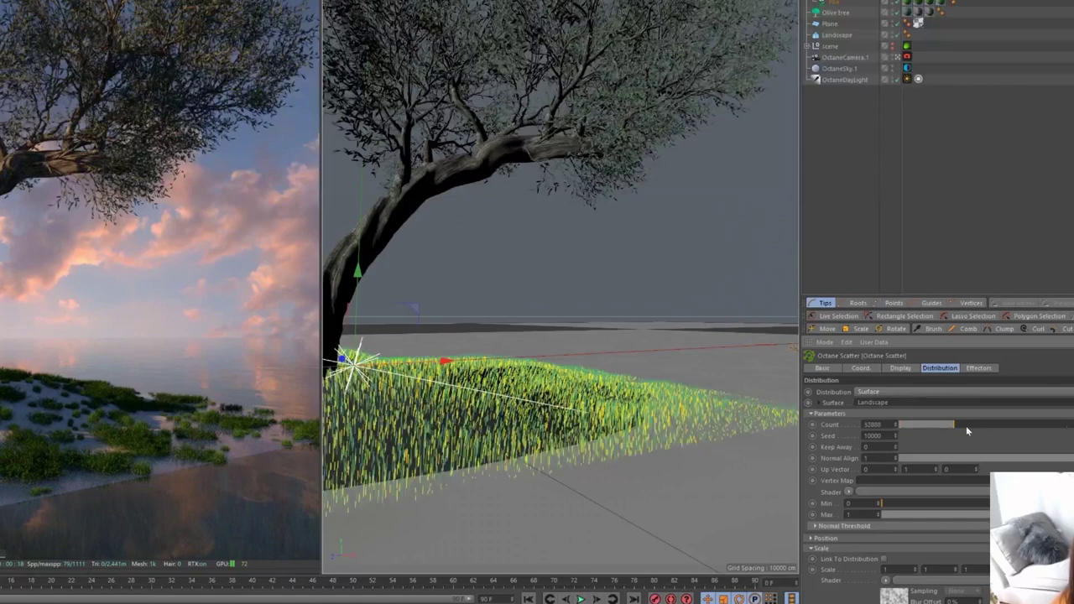
pyautogui.moveTo(978, 424); pyautogui.dragTo(905, 426)
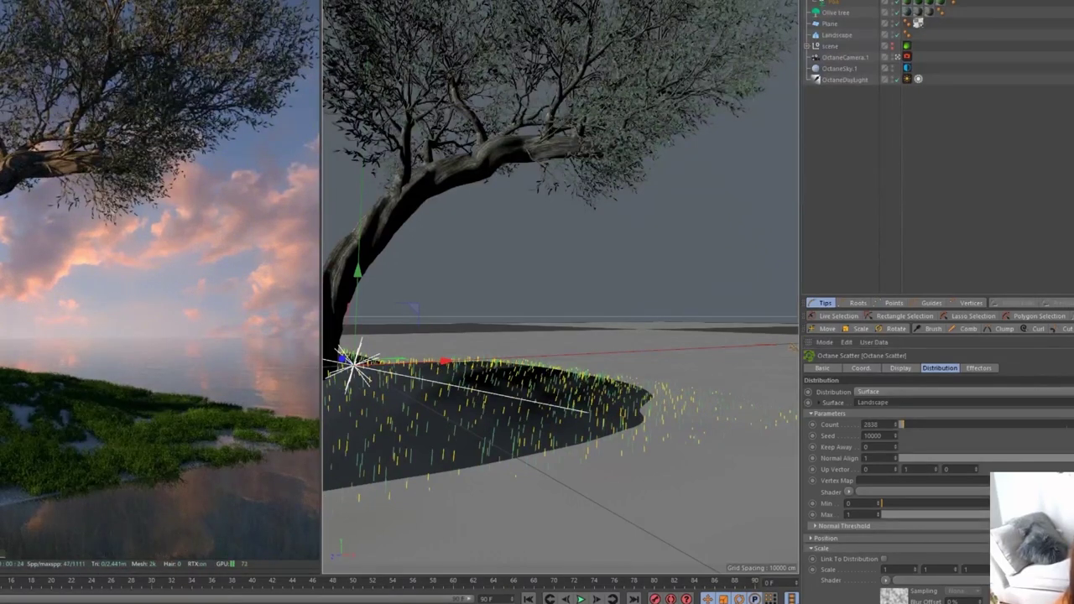
# - Duplicate the grass scatter and set the Global Scale of the copy's scale noise to 676%
pyautogui.scroll(1, 847, 10)
pyautogui.click(845, 12)
pyautogui.click(844, 23)
pyautogui.click(835, 34)
pyautogui.hotkey('ctrl', 'z')
pyautogui.hotkey('ctrl', 'z')
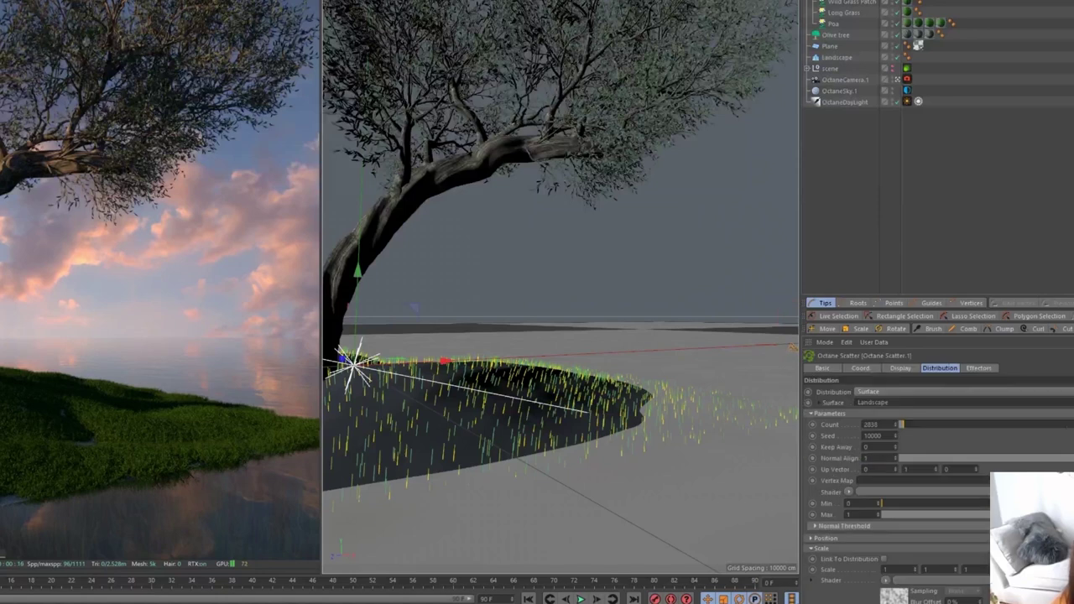
pyautogui.click(891, 593)
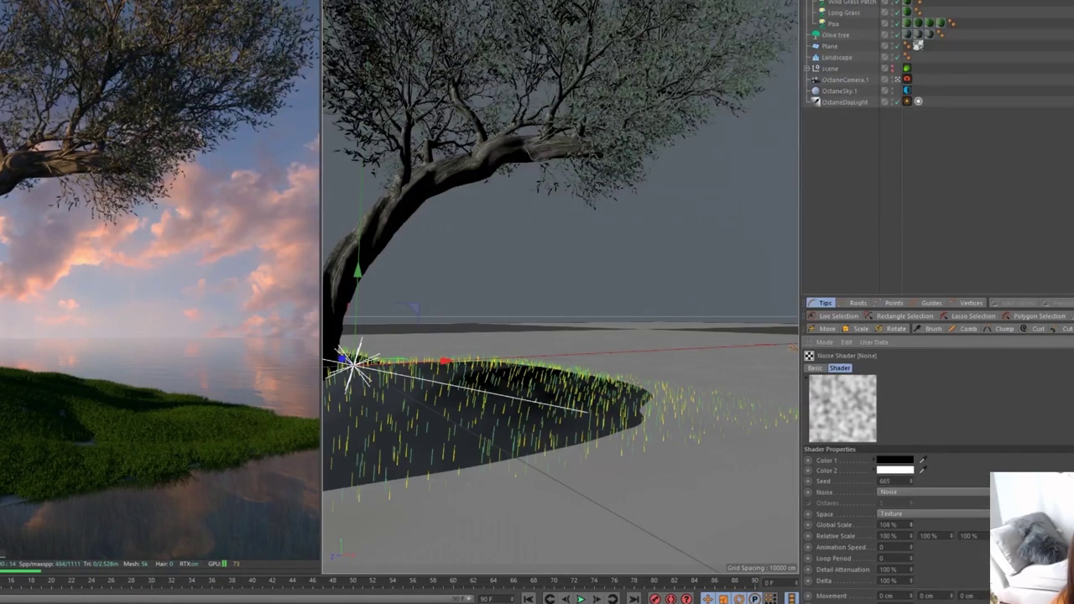
pyautogui.moveTo(911, 524); pyautogui.dragTo(923, 554)
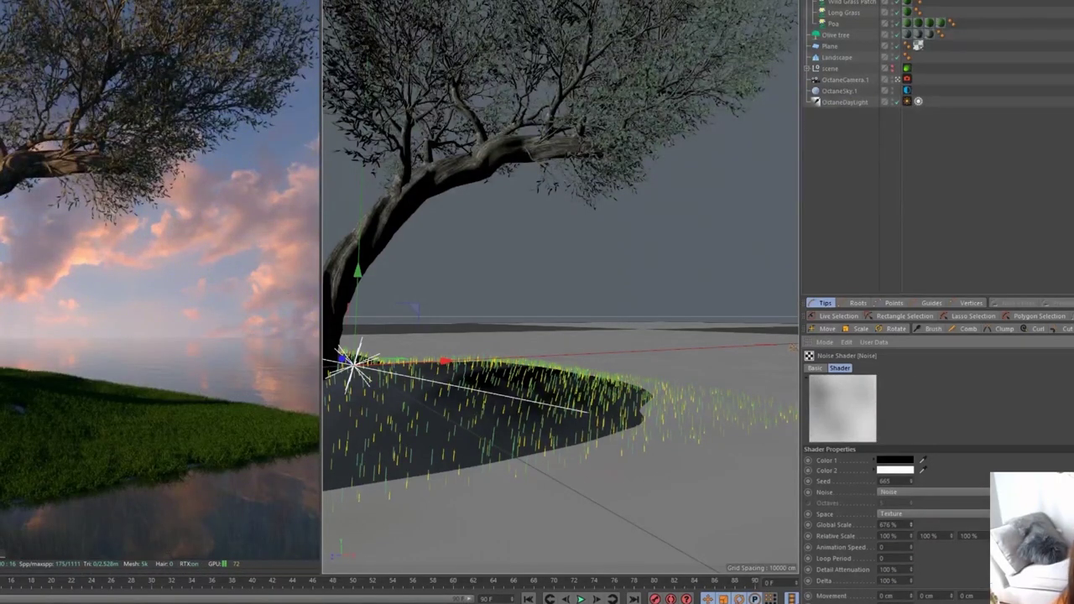
# - Set the MultiFlora Size of the copied scatter's Poa to 0.66 and reduce that scatter's Count to 167
pyautogui.click(833, 23)
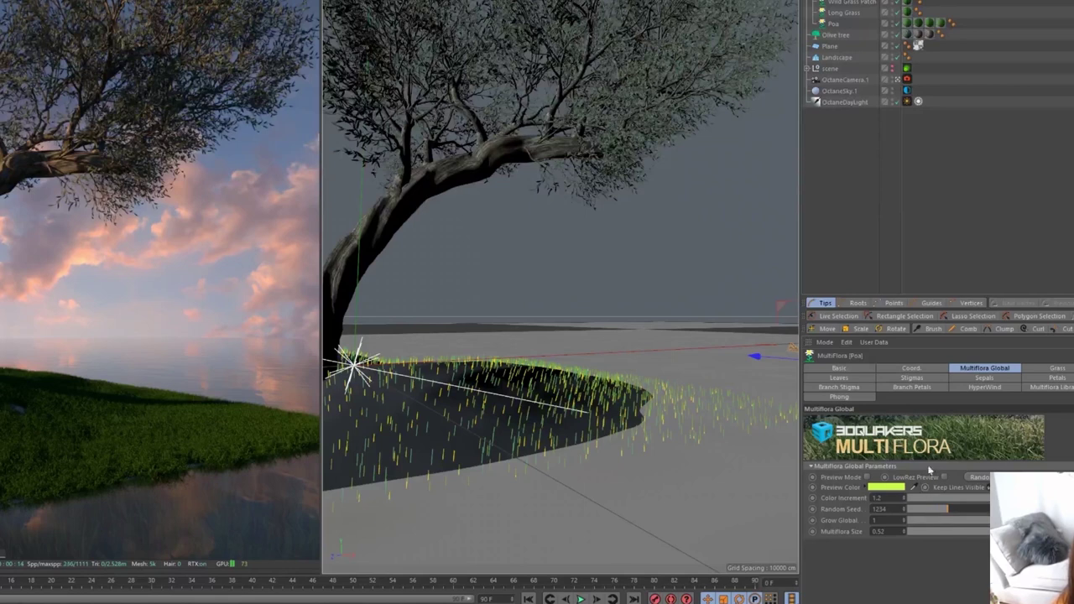
pyautogui.moveTo(904, 532); pyautogui.dragTo(904, 520)
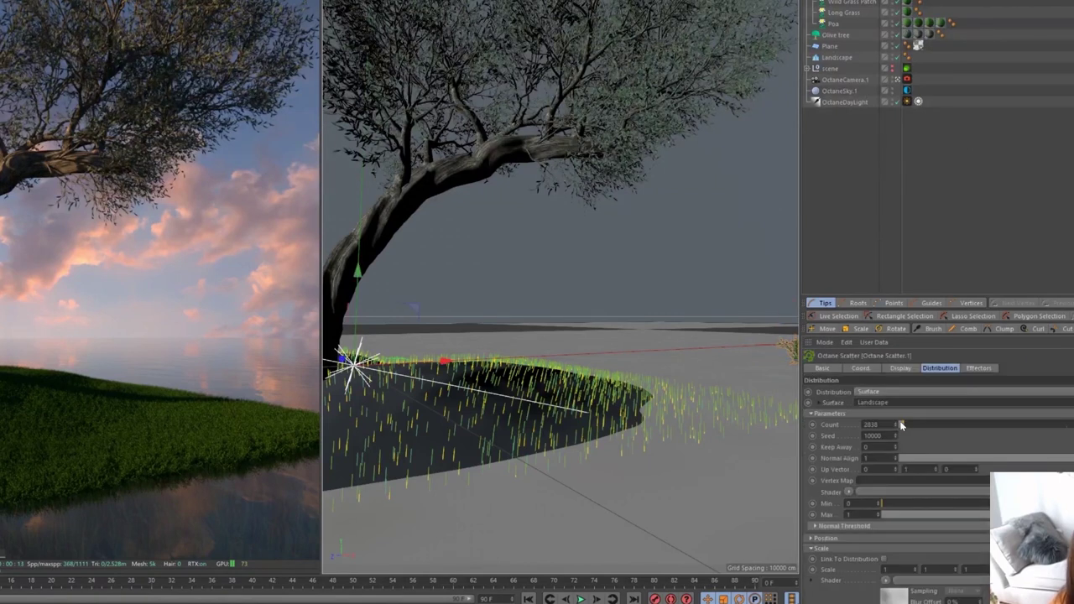
pyautogui.moveTo(902, 426); pyautogui.dragTo(901, 429)
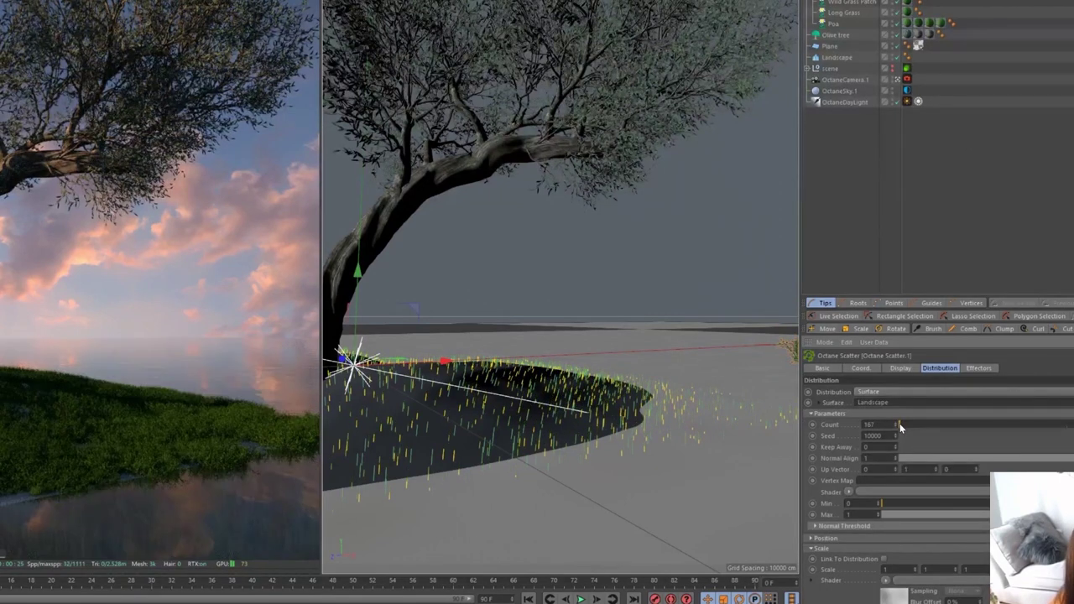
pyautogui.click(834, 23)
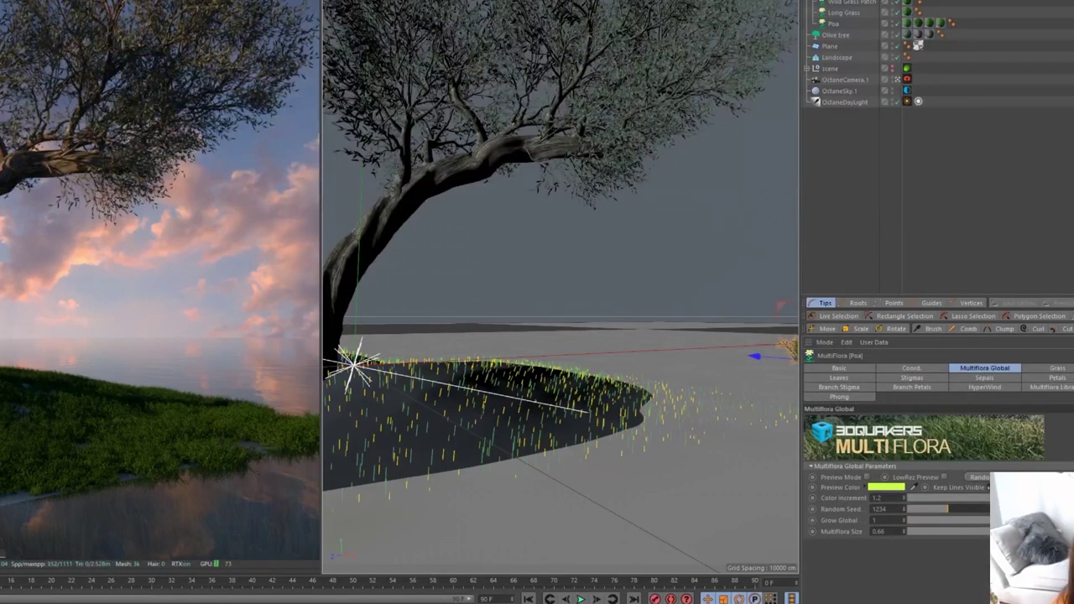
# - Change the original grass scatter's Seed to 9994 for a different clump layout
pyautogui.click(842, 13)
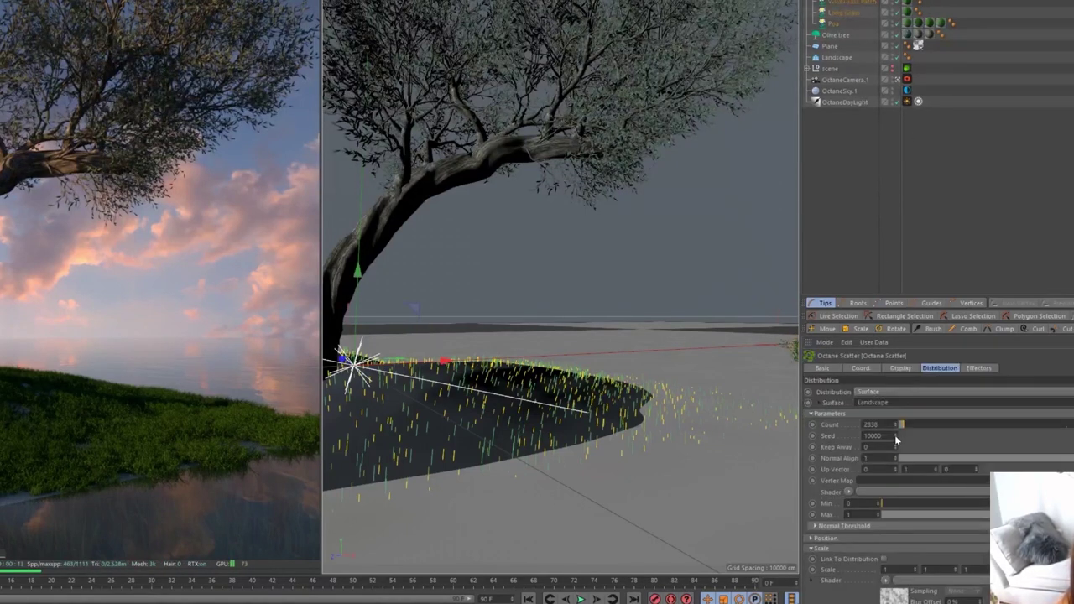
pyautogui.click(896, 439)
pyautogui.click(896, 439)
pyautogui.click(895, 440)
pyautogui.click(895, 440)
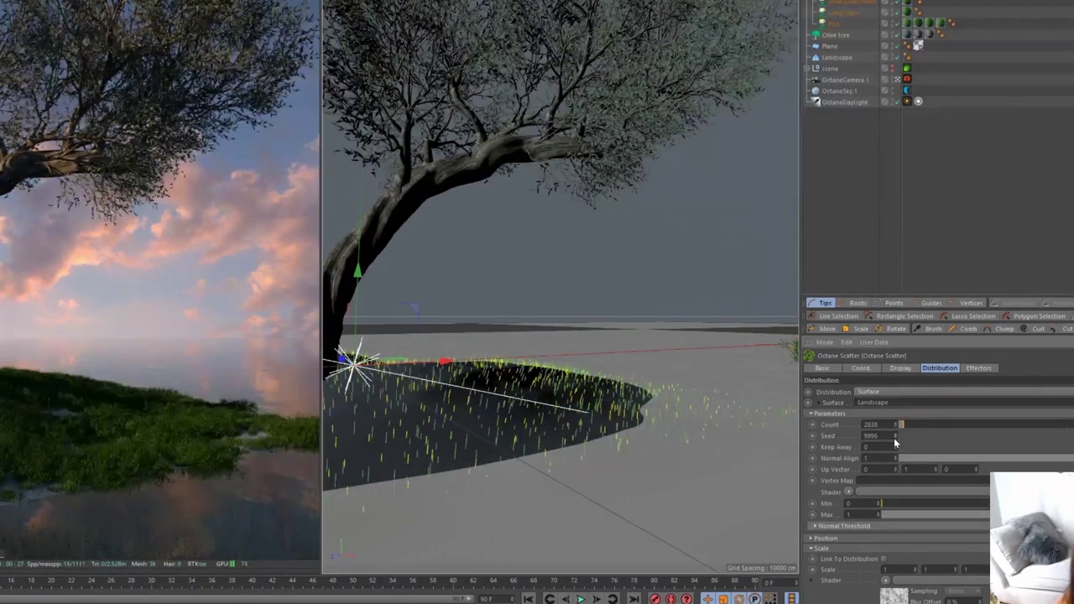
pyautogui.click(895, 442)
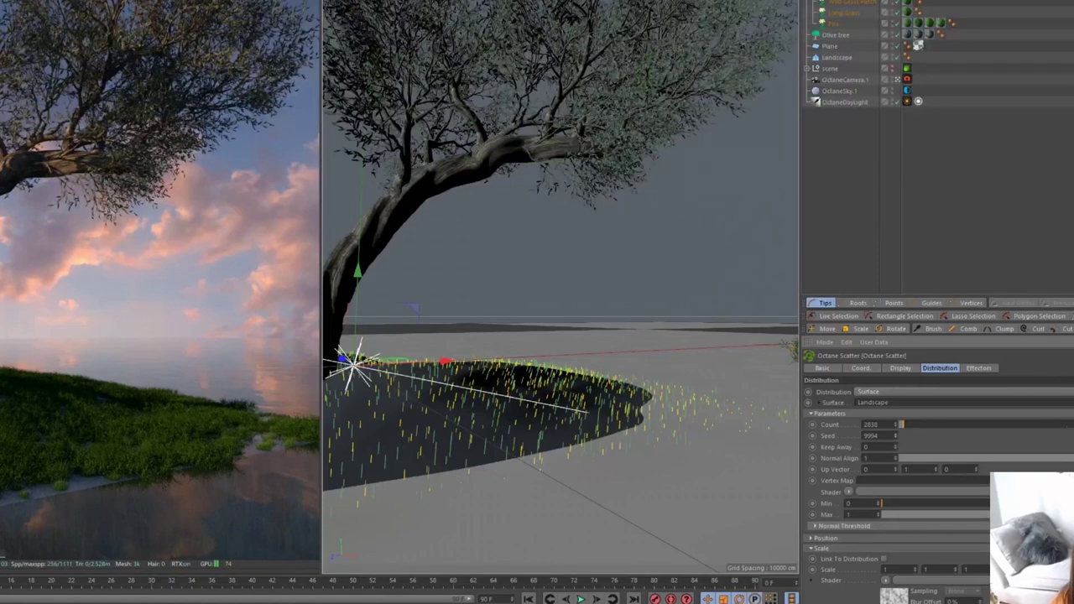
# - Search the content library for quixel, open the QUIXEL folder and load the cliffrok1 material into the scene
pyautogui.hotkey('shift', 'F8')
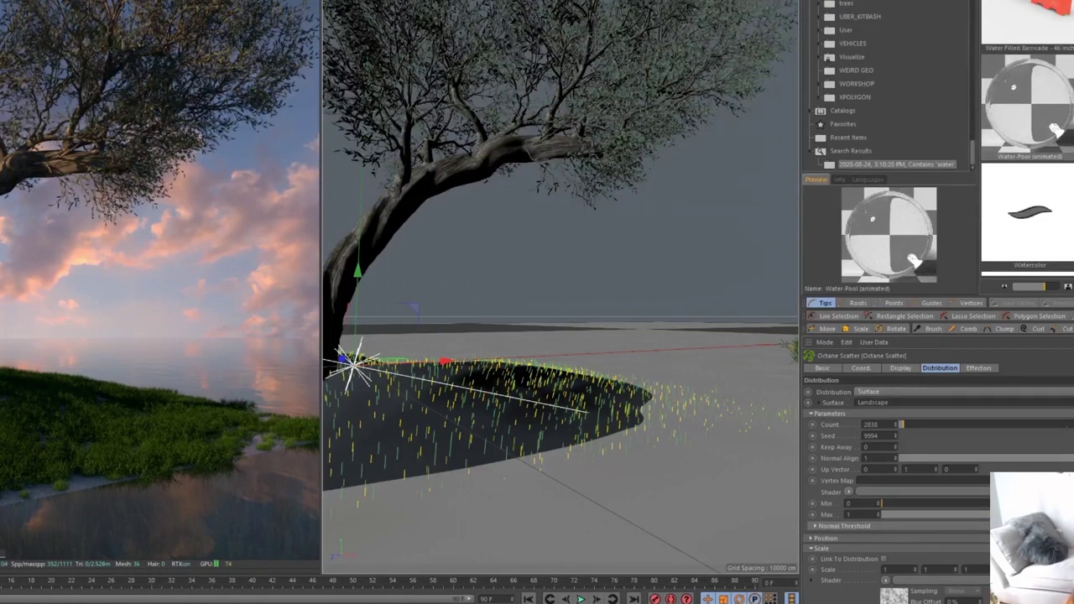
pyautogui.press('Return')
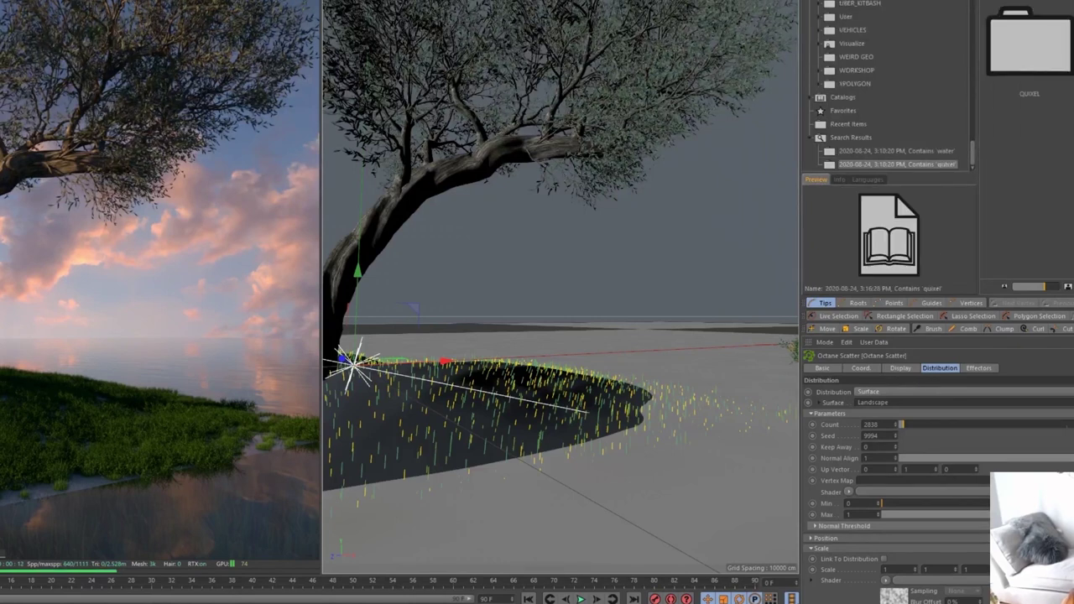
pyautogui.doubleClick(1038, 49)
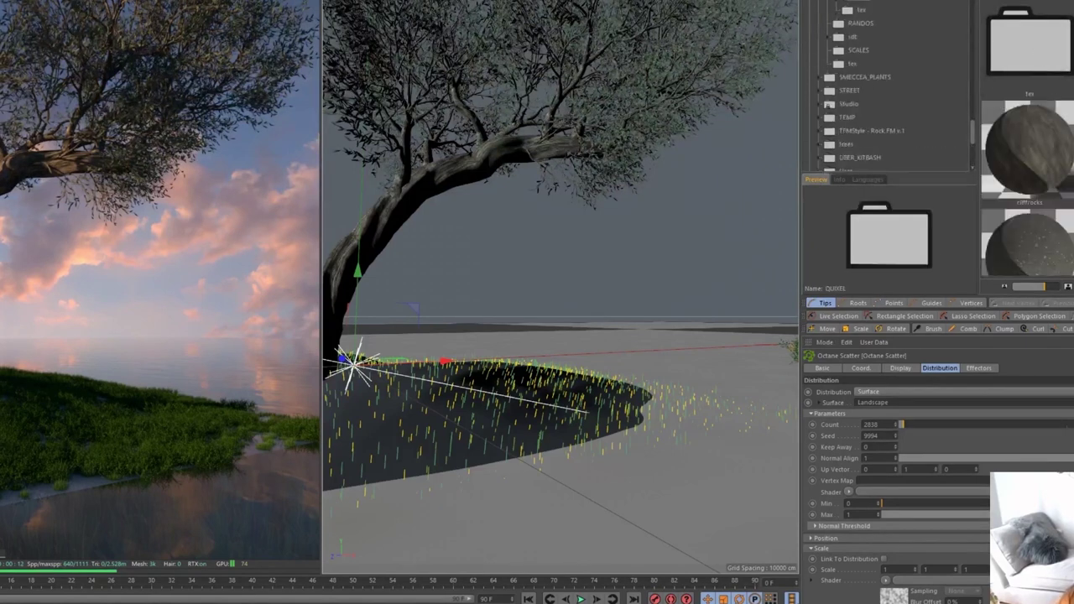
pyautogui.doubleClick(1028, 150)
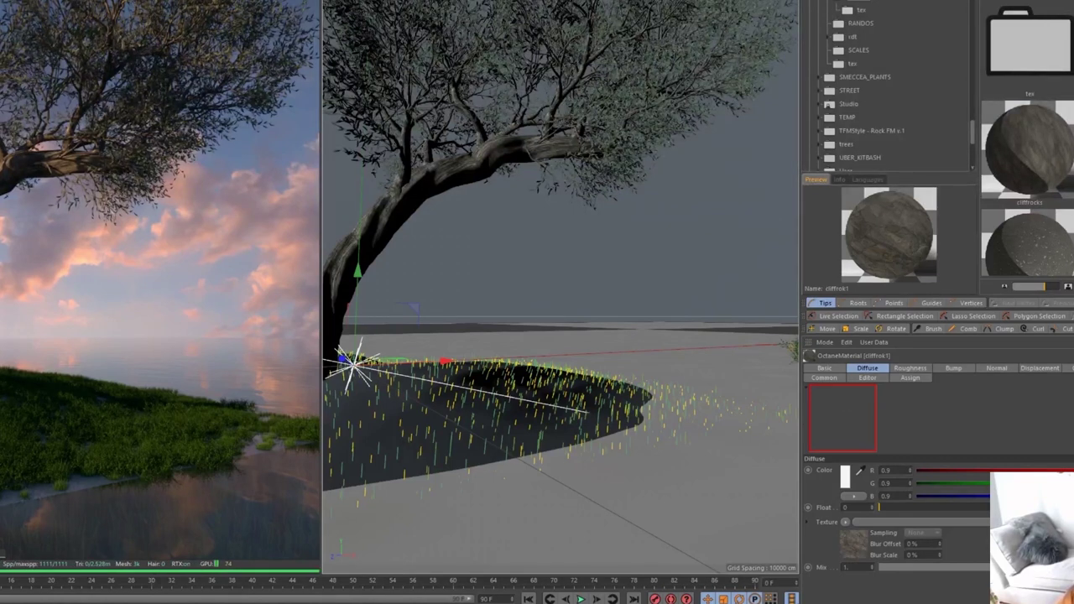
pyautogui.hotkey('shift', 'F1')
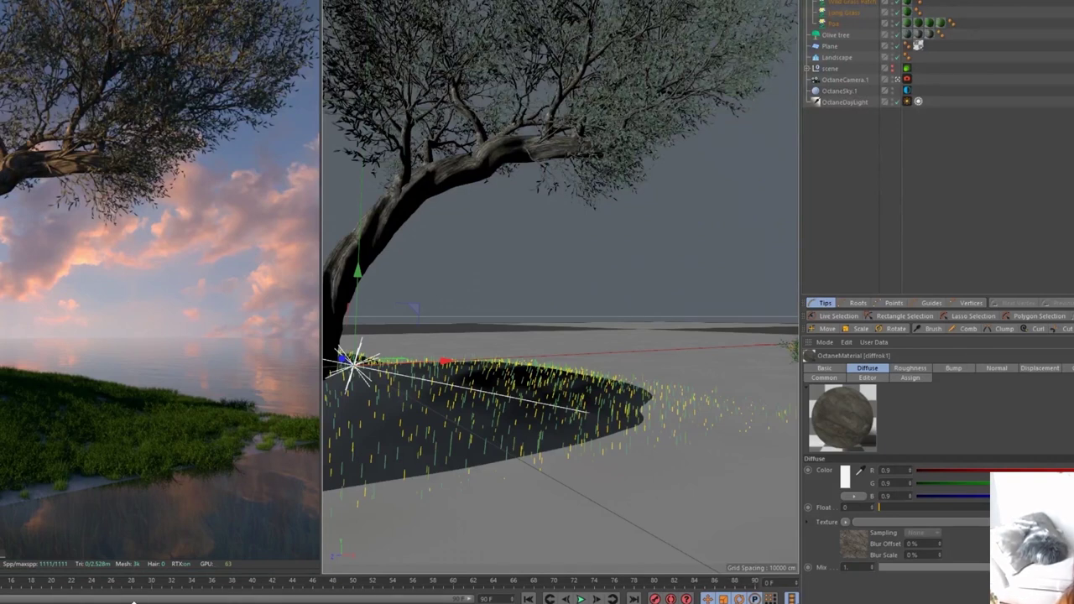
# - Reveal the scene's material list, open the Leaf material for inspection and select all of the materials
pyautogui.moveTo(152, 577); pyautogui.dragTo(175, 459)
pyautogui.click(245, 534)
pyautogui.doubleClick(244, 532)
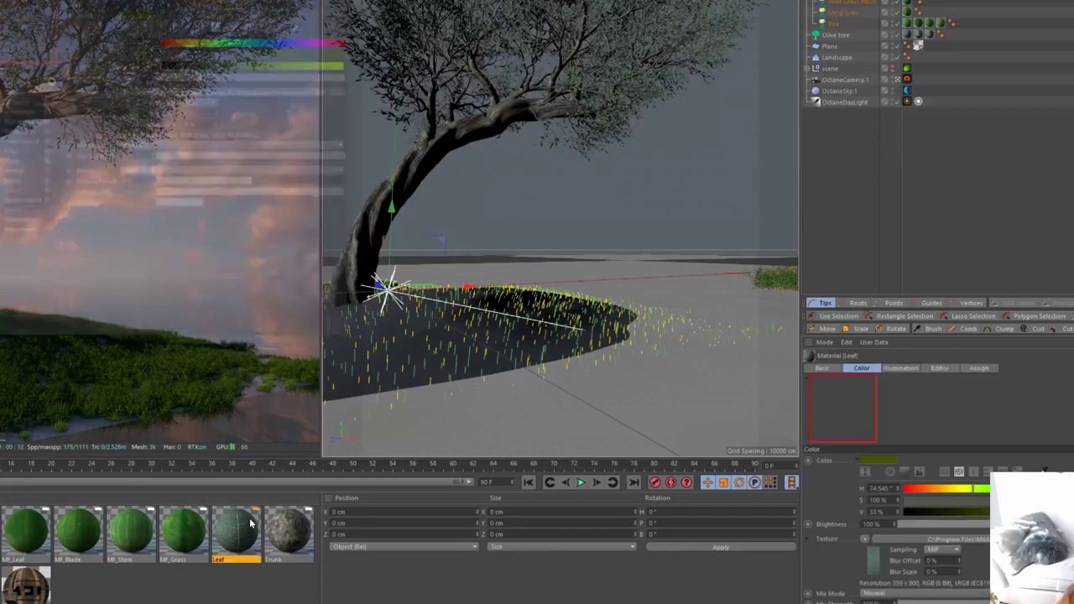
pyautogui.click(344, 3)
pyautogui.moveTo(286, 588); pyautogui.dragTo(2, 515)
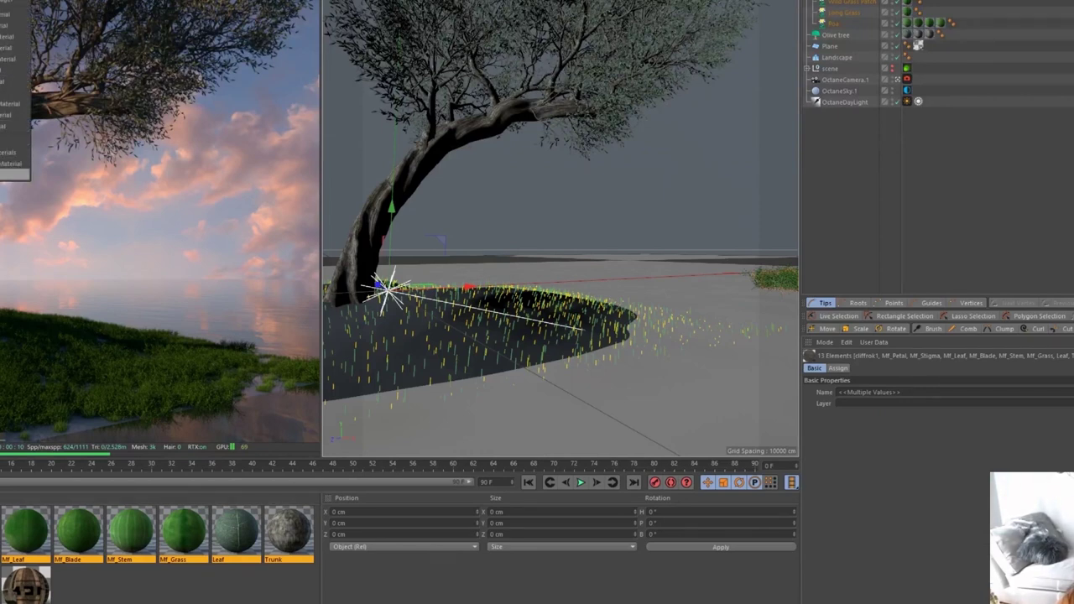
# - Duplicate the sparse grass scatter and load the White Aster preset on the copy's Poa plant
pyautogui.click(844, 2)
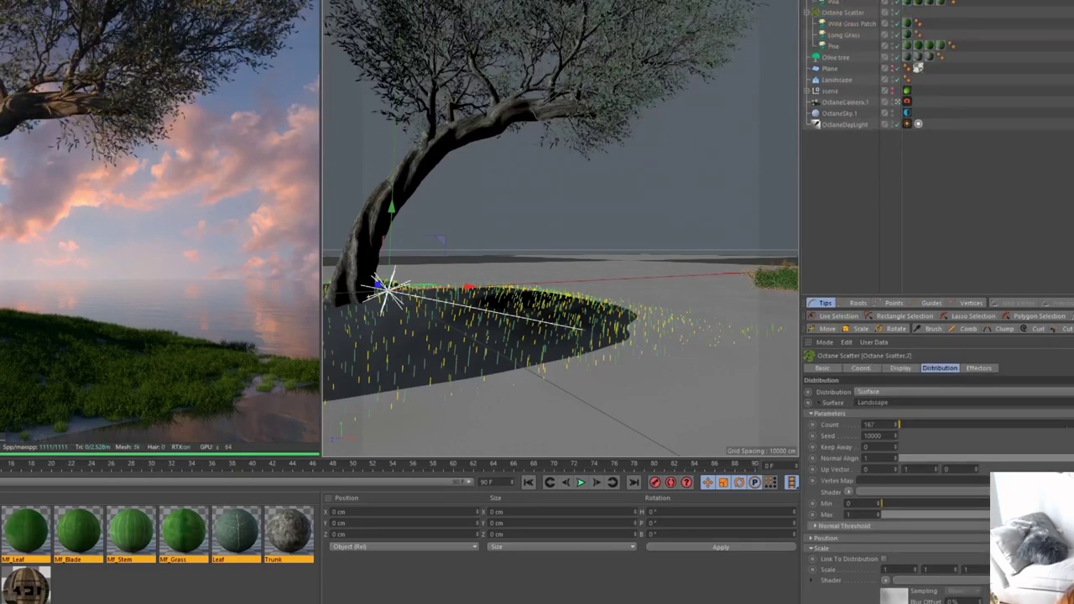
pyautogui.click(833, 2)
pyautogui.click(1051, 387)
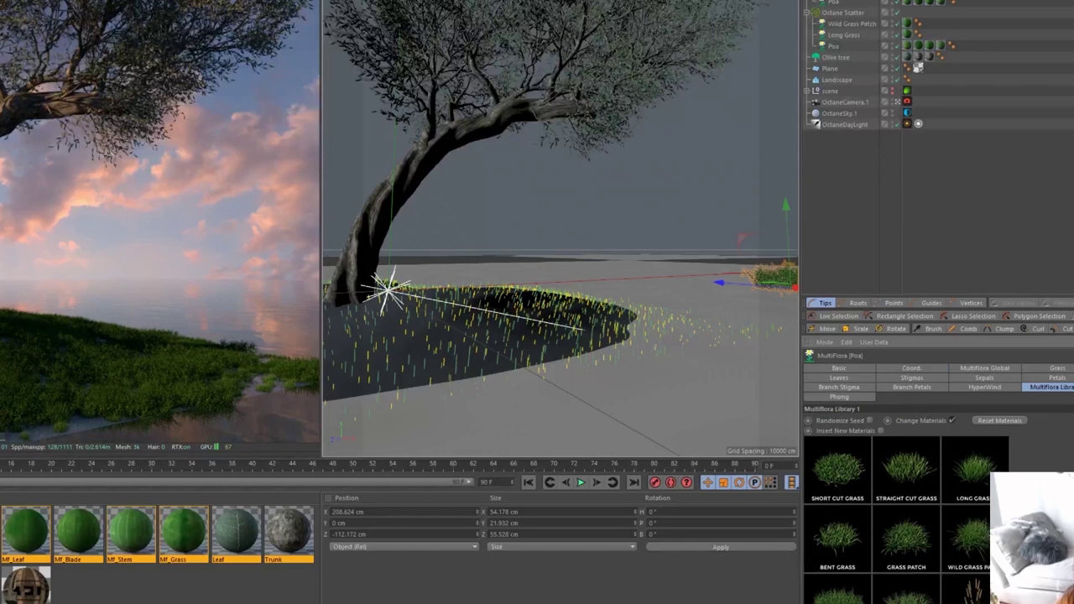
pyautogui.scroll(-3, 915, 549)
pyautogui.scroll(-2, 924, 539)
pyautogui.scroll(2, 923, 539)
pyautogui.click(914, 509)
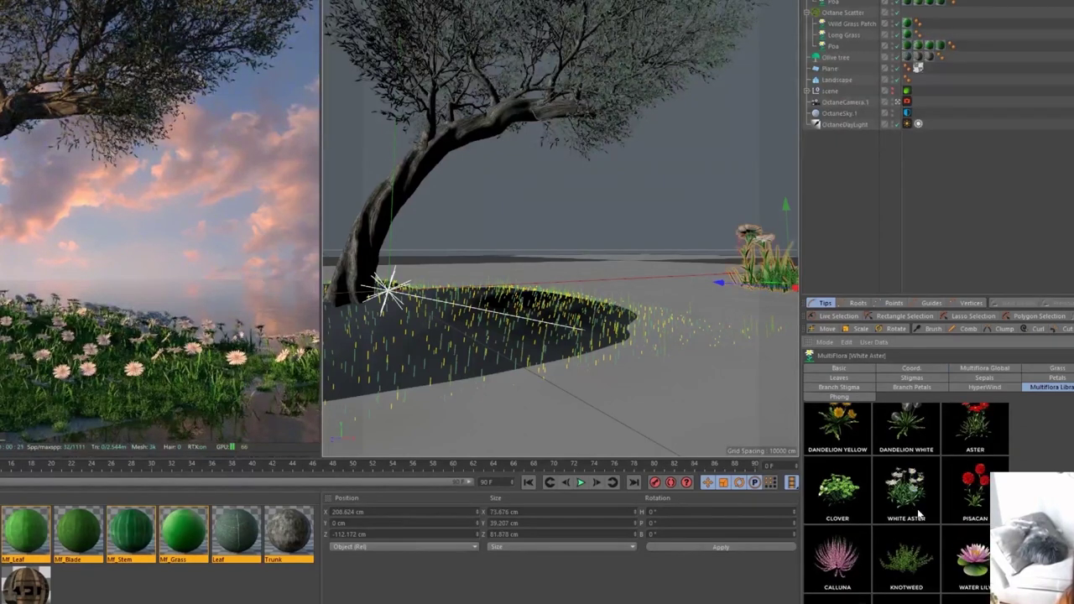
# - Set the Global Scale of the flower scatter's scale noise to 50%
pyautogui.click(844, 3)
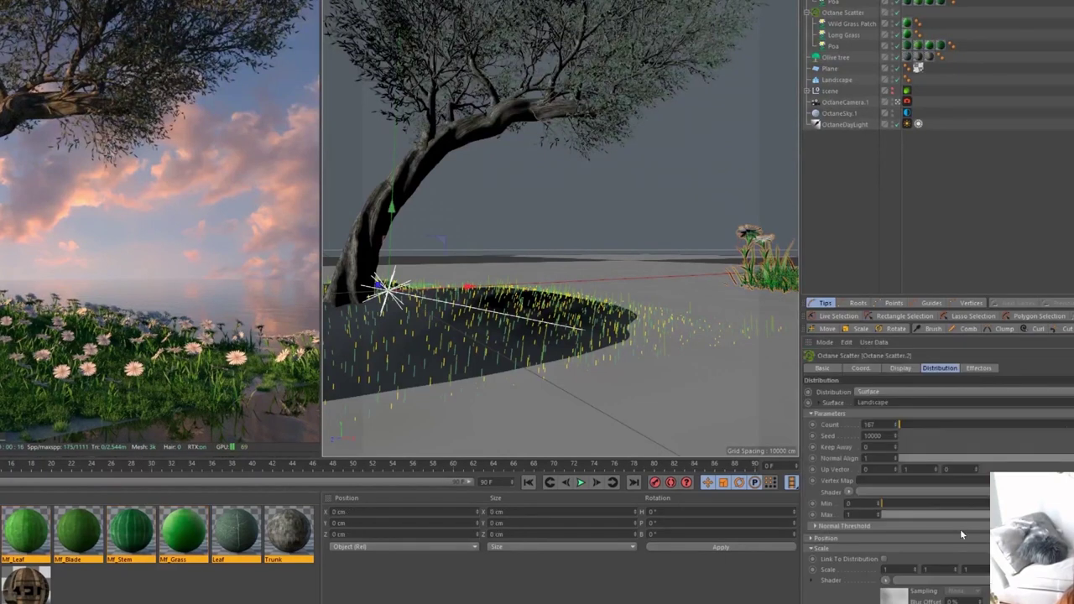
pyautogui.click(911, 587)
pyautogui.moveTo(901, 525); pyautogui.dragTo(790, 521)
pyautogui.write('50')
pyautogui.press('Return')
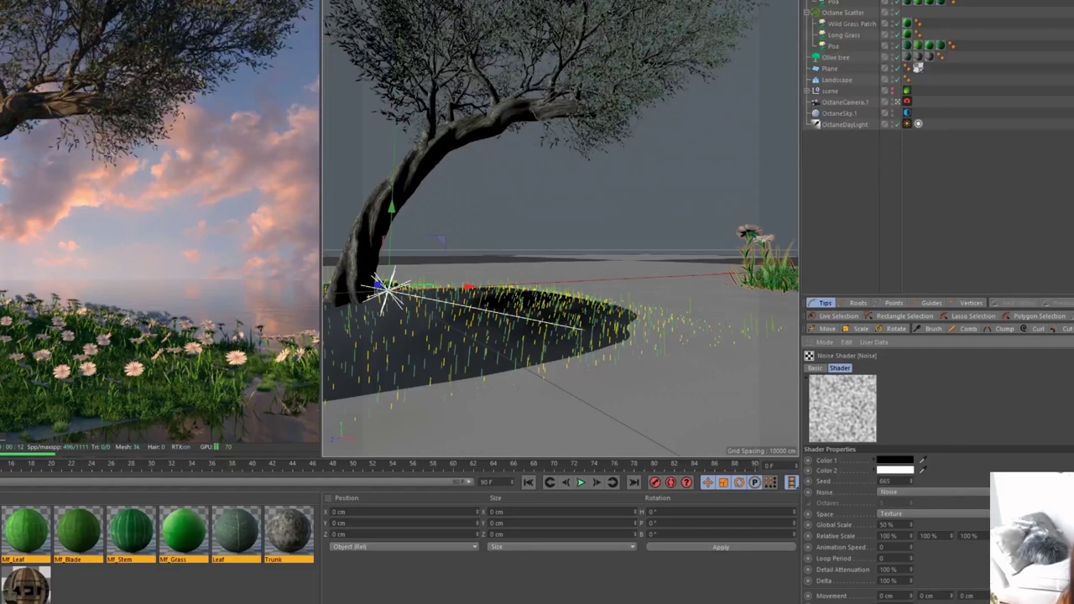
# - Reduce the Multiflora Size of the White Aster plant to 0.23 in its global parameters
pyautogui.click(766, 267)
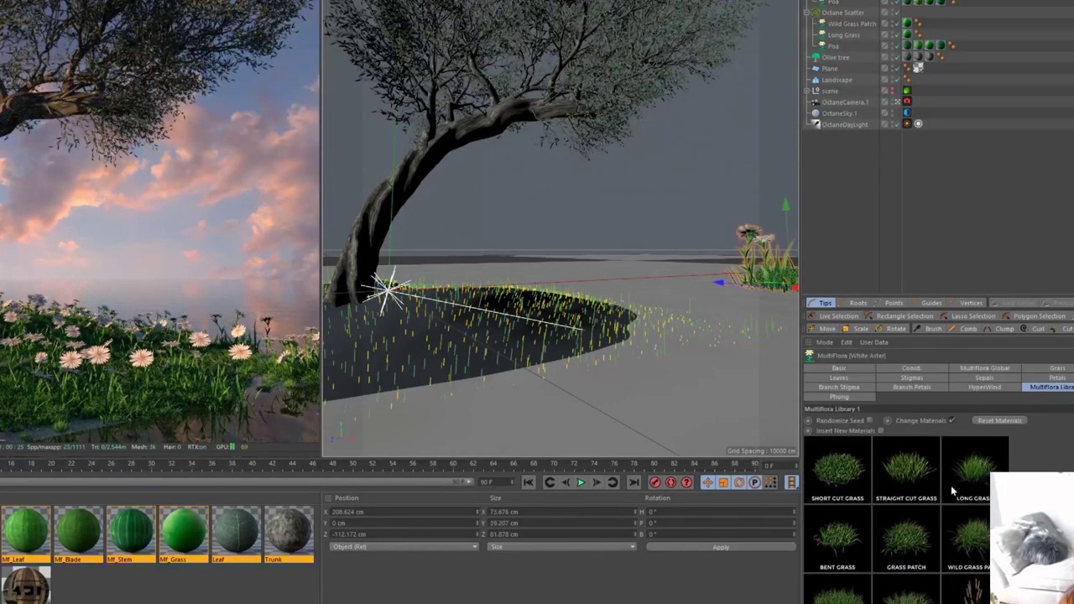
pyautogui.click(998, 387)
pyautogui.click(857, 389)
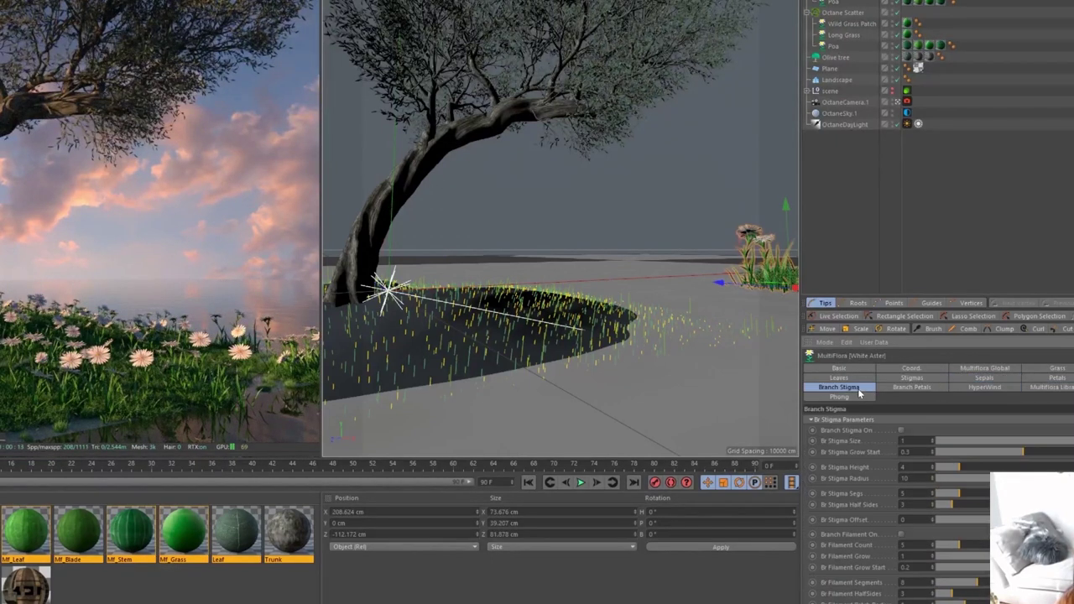
pyautogui.click(858, 397)
pyautogui.click(944, 367)
pyautogui.click(973, 368)
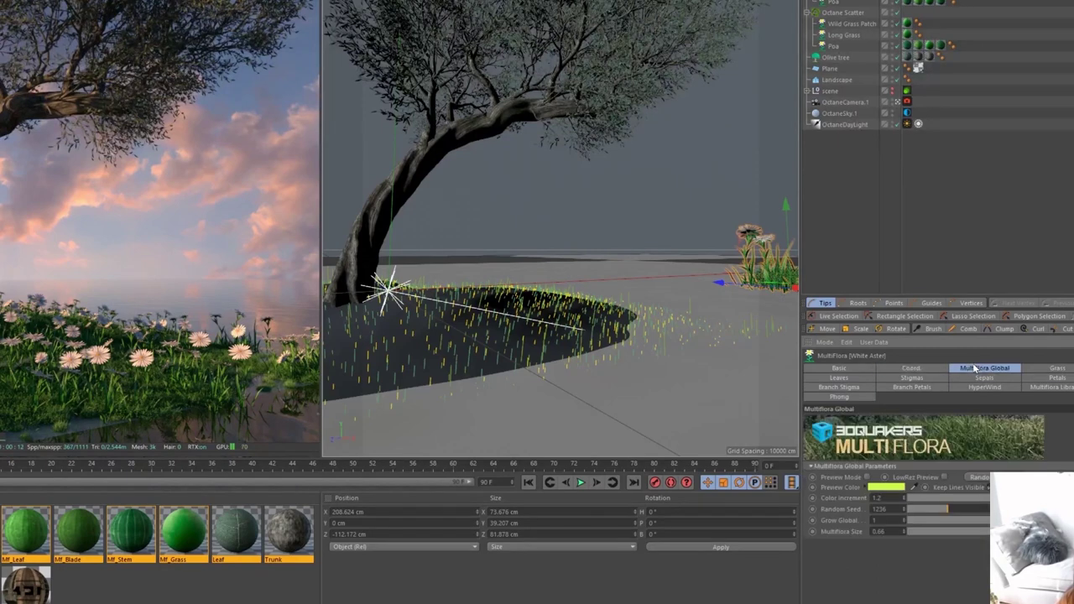
pyautogui.moveTo(903, 532); pyautogui.dragTo(903, 554)
pyautogui.moveTo(1029, 532); pyautogui.dragTo(982, 536)
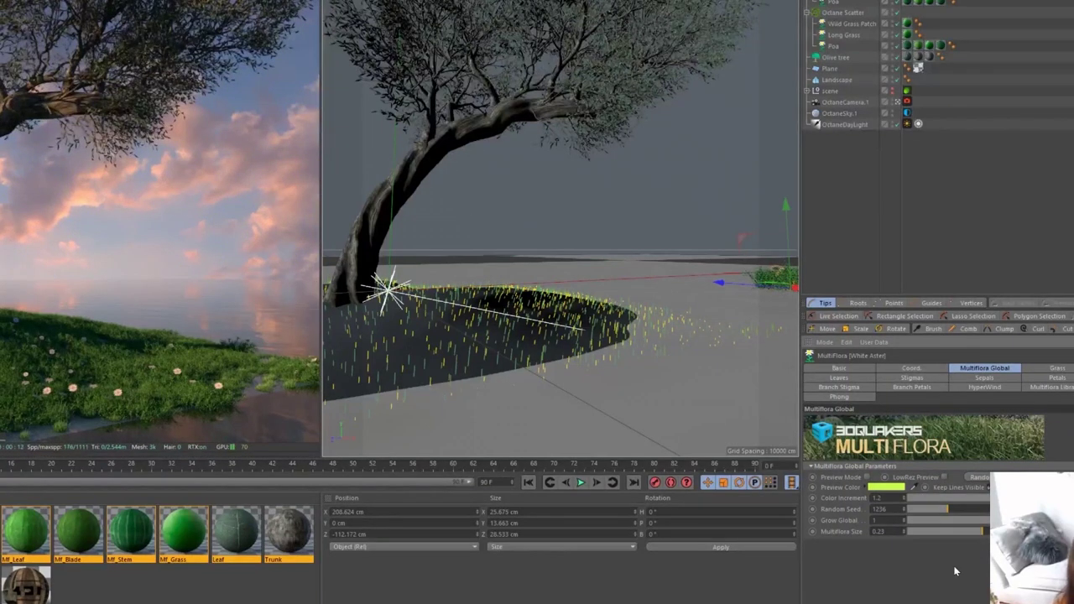
# - Set the flower scatter's distribution seed to 9996 and its count to 1169
pyautogui.click(844, 1)
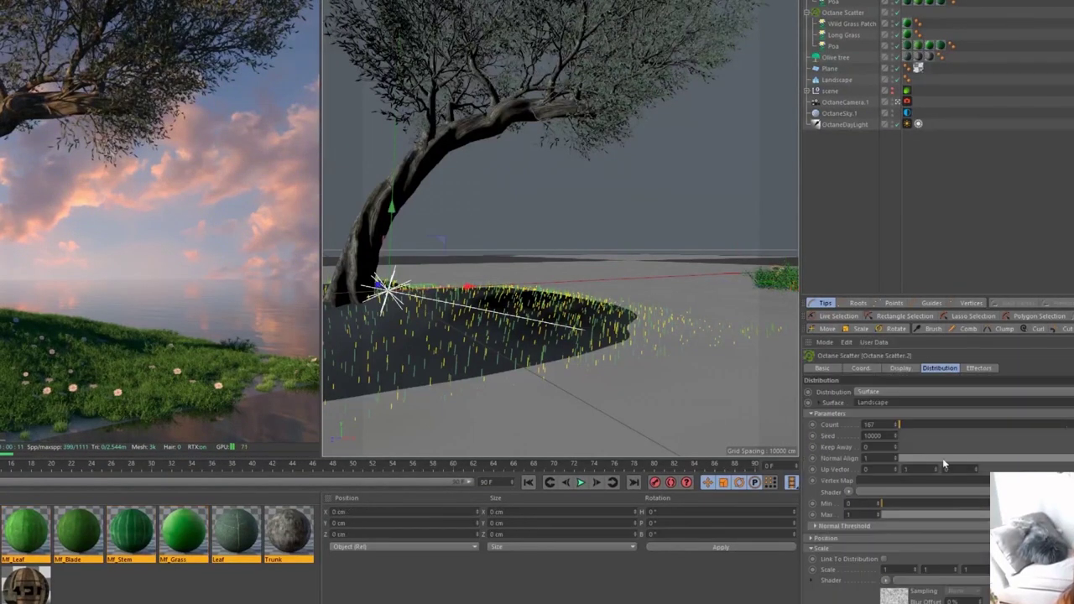
pyautogui.click(896, 439)
pyautogui.click(895, 439)
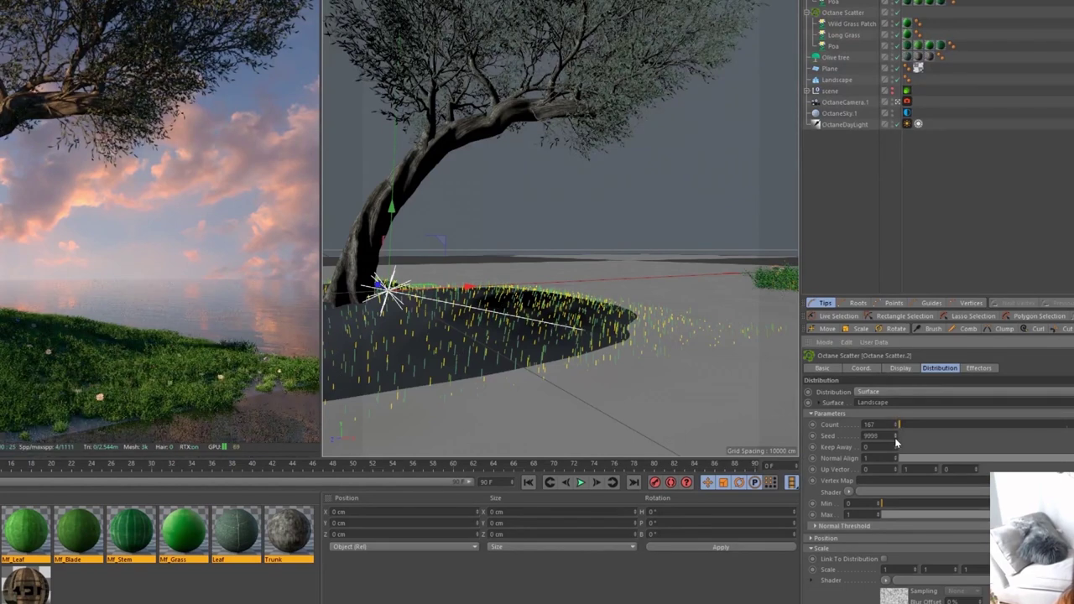
pyautogui.click(896, 439)
pyautogui.click(896, 439)
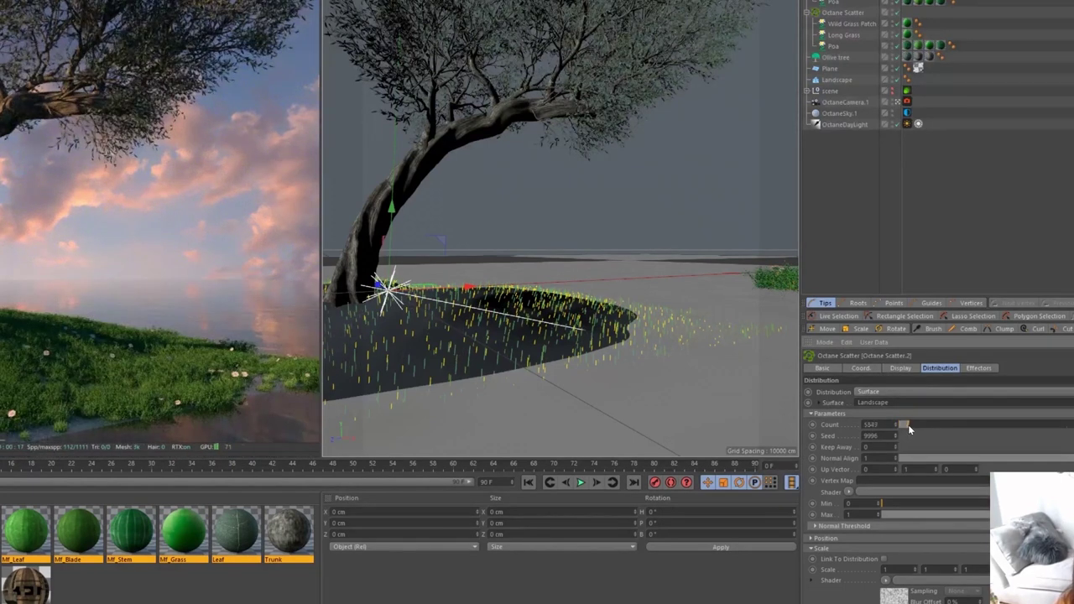
pyautogui.click(908, 425)
pyautogui.click(903, 425)
pyautogui.moveTo(905, 428); pyautogui.dragTo(903, 428)
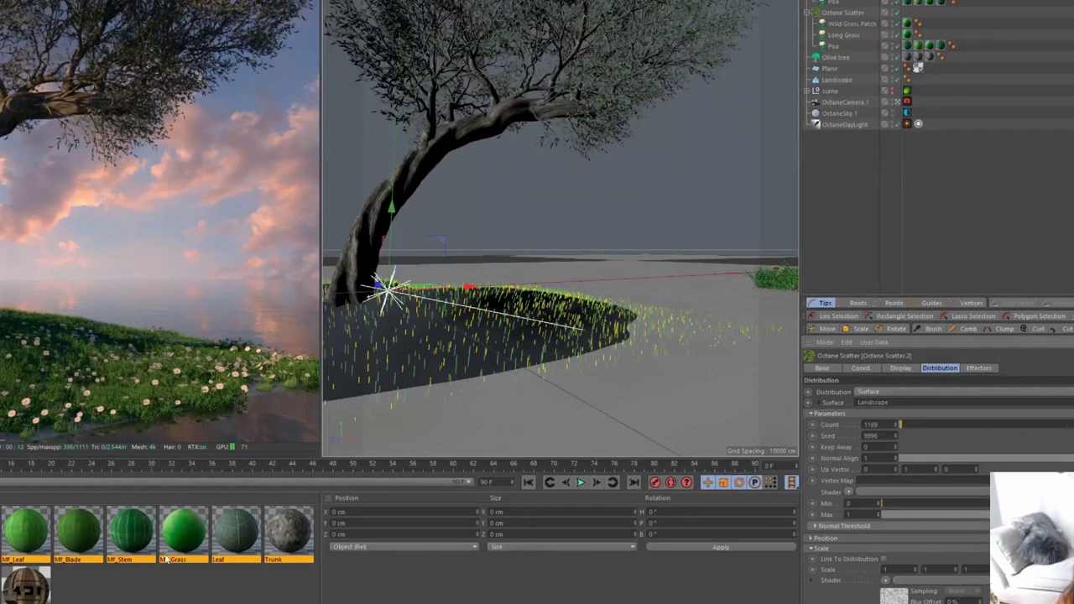
# - Cancel the render overwrite prompt, convert all selected materials to Octane materials and remove the unused originals
pyautogui.hotkey('ctrl', 'a')
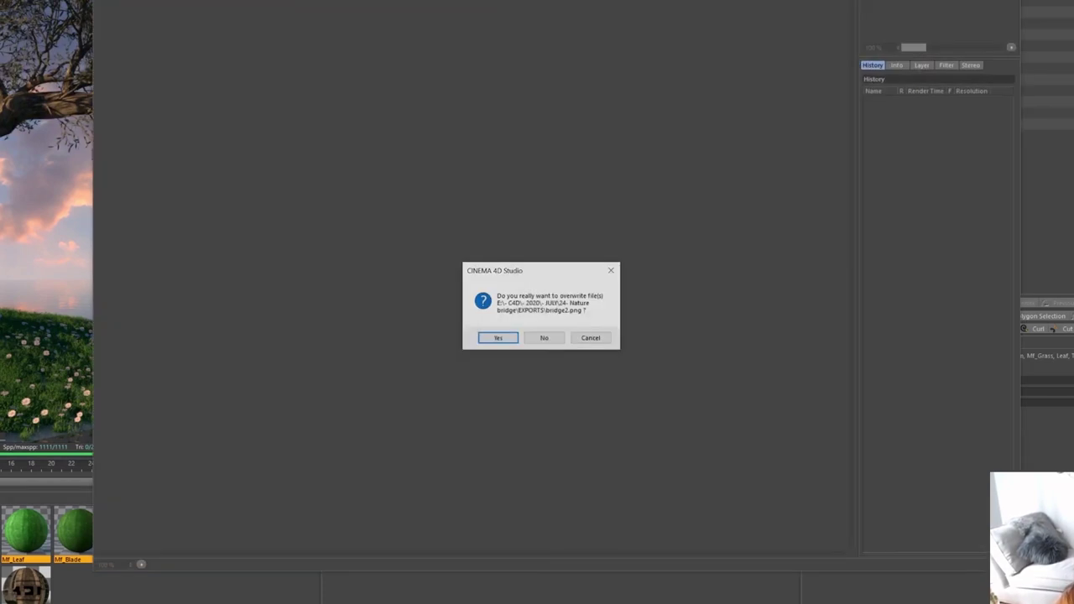
pyautogui.click(589, 336)
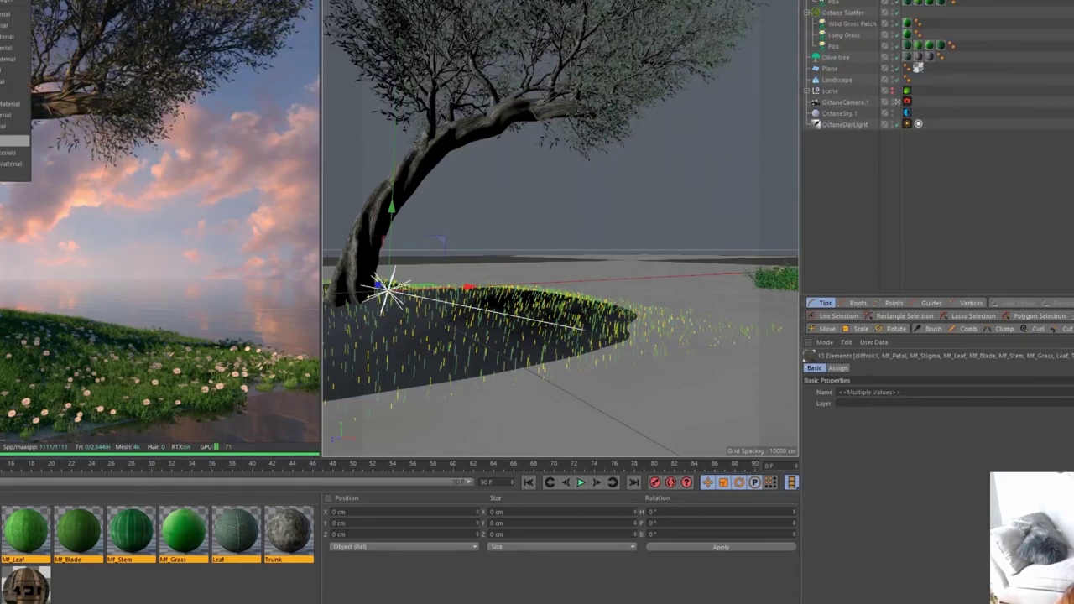
pyautogui.click(14, 140)
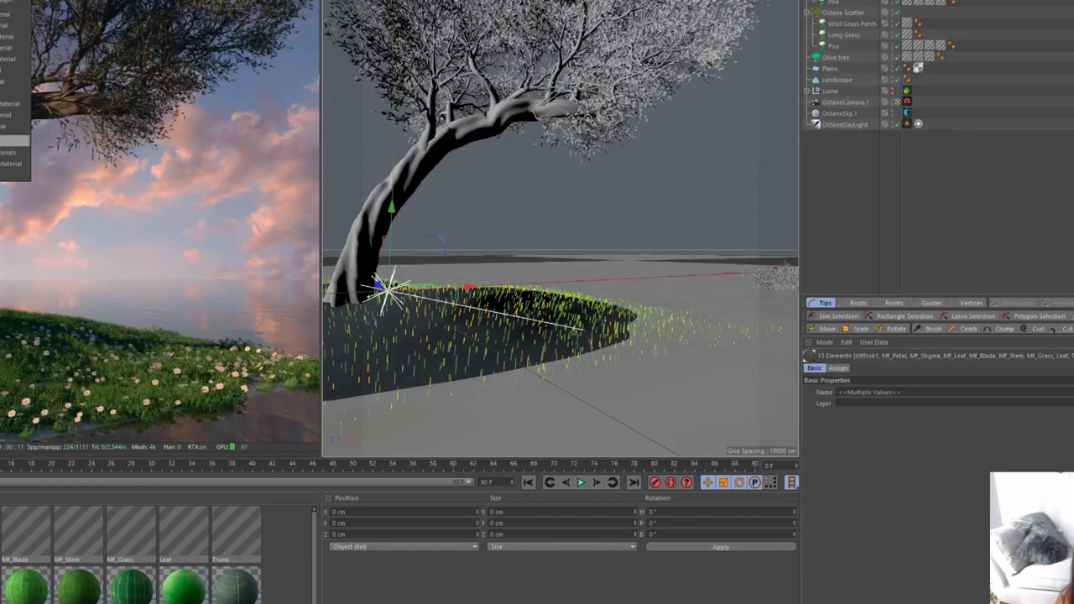
pyautogui.click(10, 152)
pyautogui.click(162, 594)
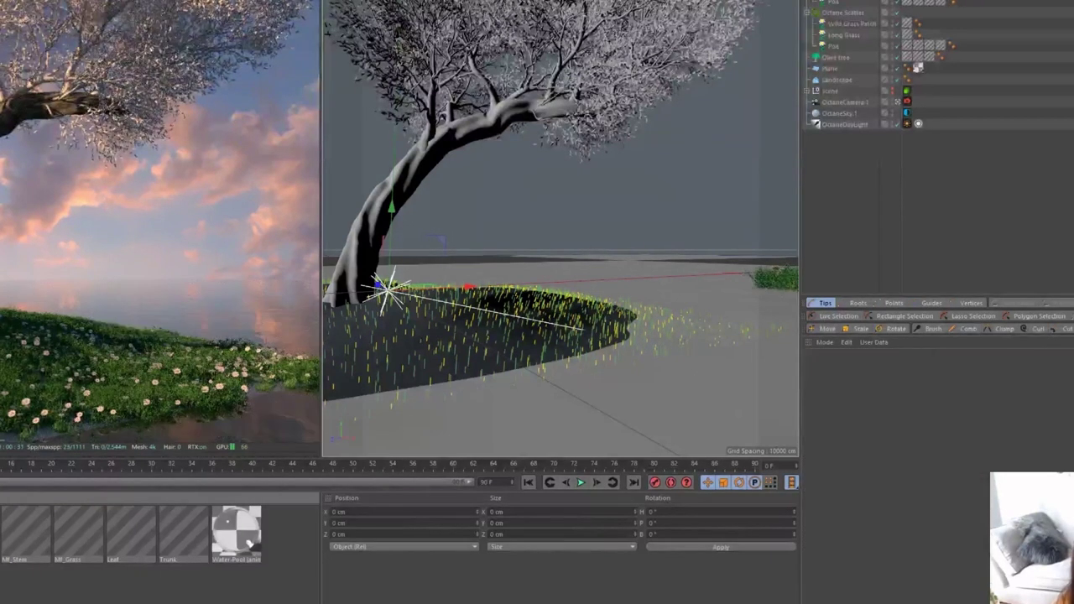
# - Open the Leaf material in the node editor and insert a Color correction node between its image texture and Diffuse
pyautogui.doubleClick(131, 533)
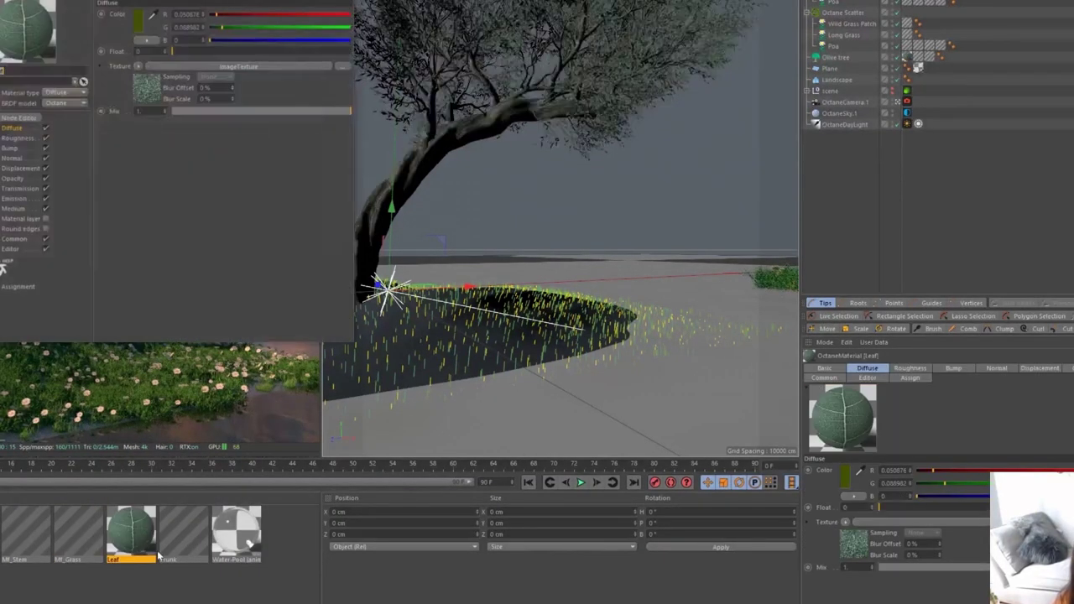
pyautogui.moveTo(172, 0); pyautogui.dragTo(849, 58)
pyautogui.click(709, 199)
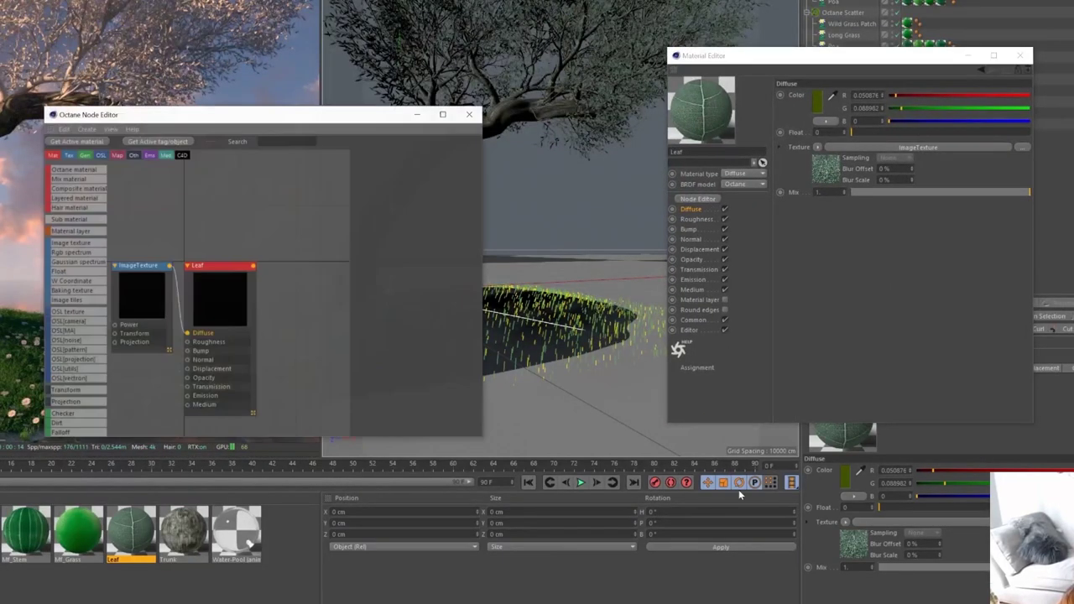
pyautogui.moveTo(243, 114); pyautogui.dragTo(693, 119)
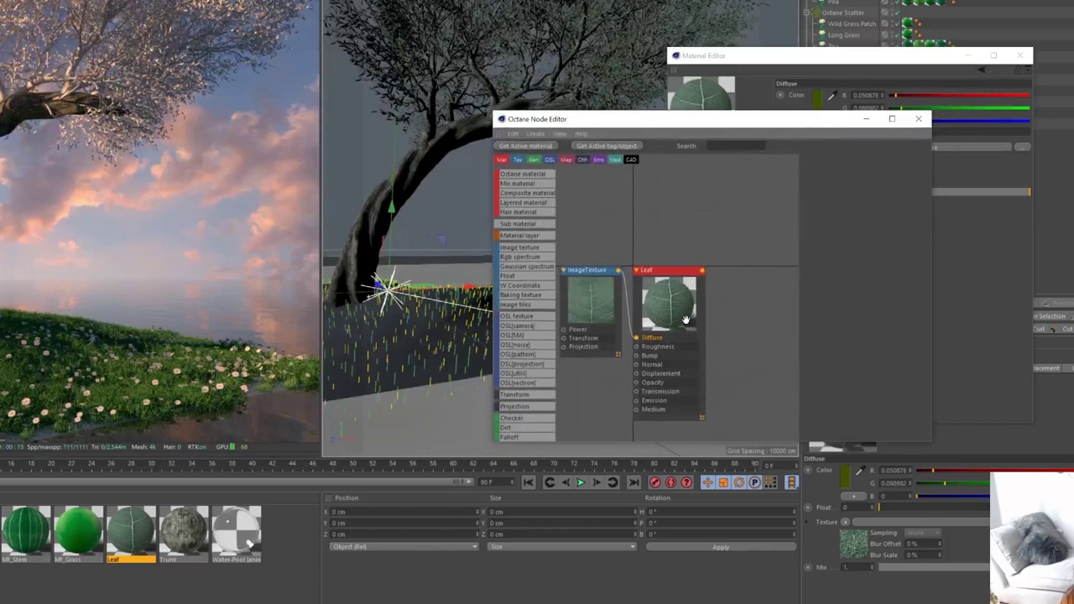
pyautogui.moveTo(673, 316); pyautogui.dragTo(733, 277)
pyautogui.scroll(-6, 553, 340)
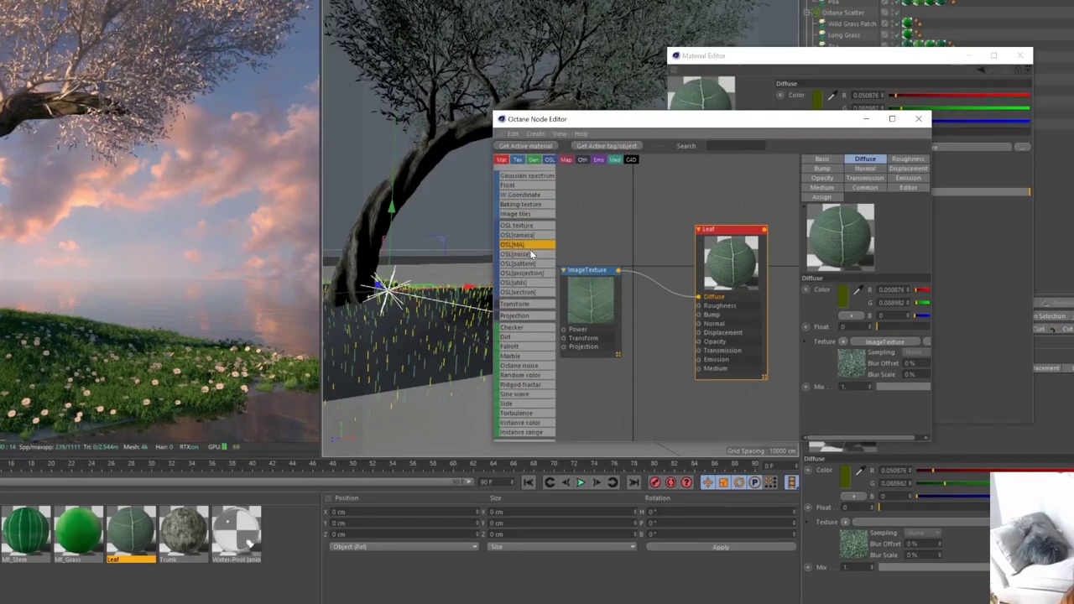
pyautogui.moveTo(527, 364); pyautogui.dragTo(645, 279)
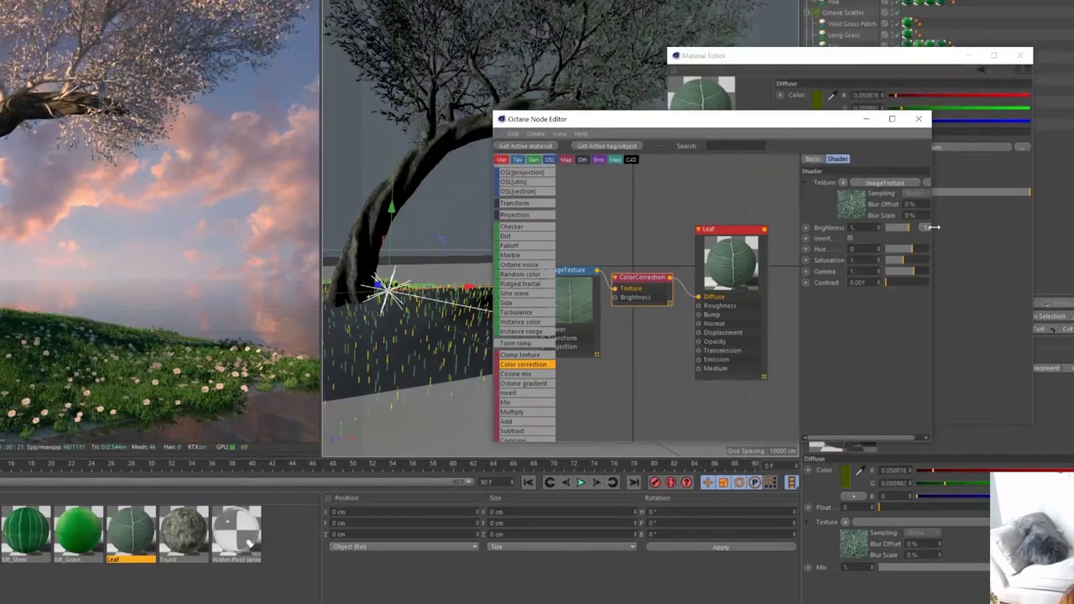
# - Tint the leaves pink by setting the color correction's hue to -0.84615, saturation to 2.853147 and gamma to 0.657933, and close the editors
pyautogui.moveTo(932, 227); pyautogui.dragTo(1055, 226)
pyautogui.moveTo(1000, 249); pyautogui.dragTo(1049, 261)
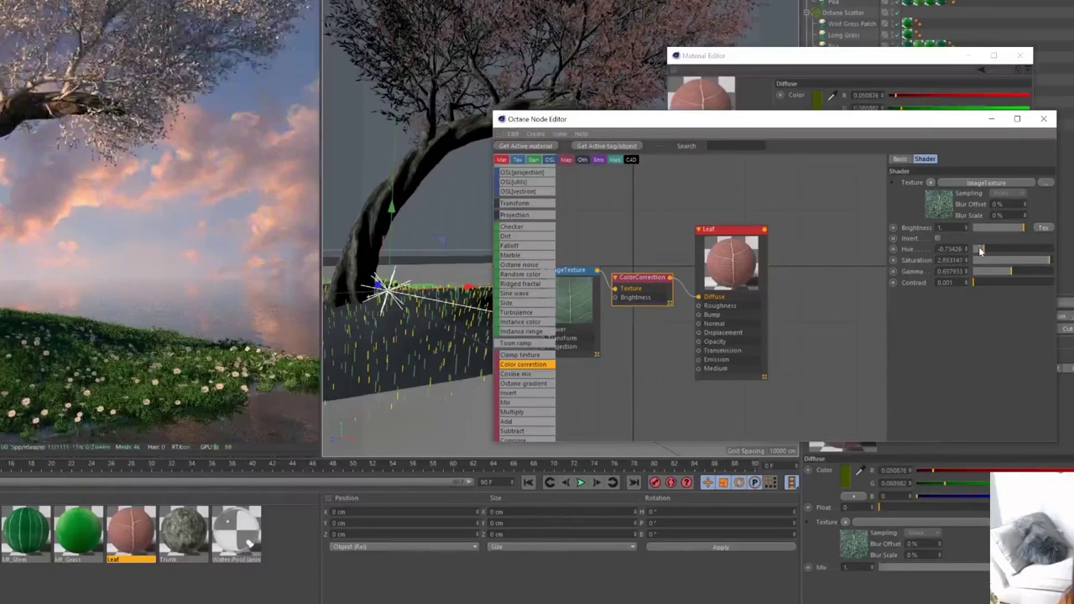
pyautogui.moveTo(980, 249); pyautogui.dragTo(981, 250)
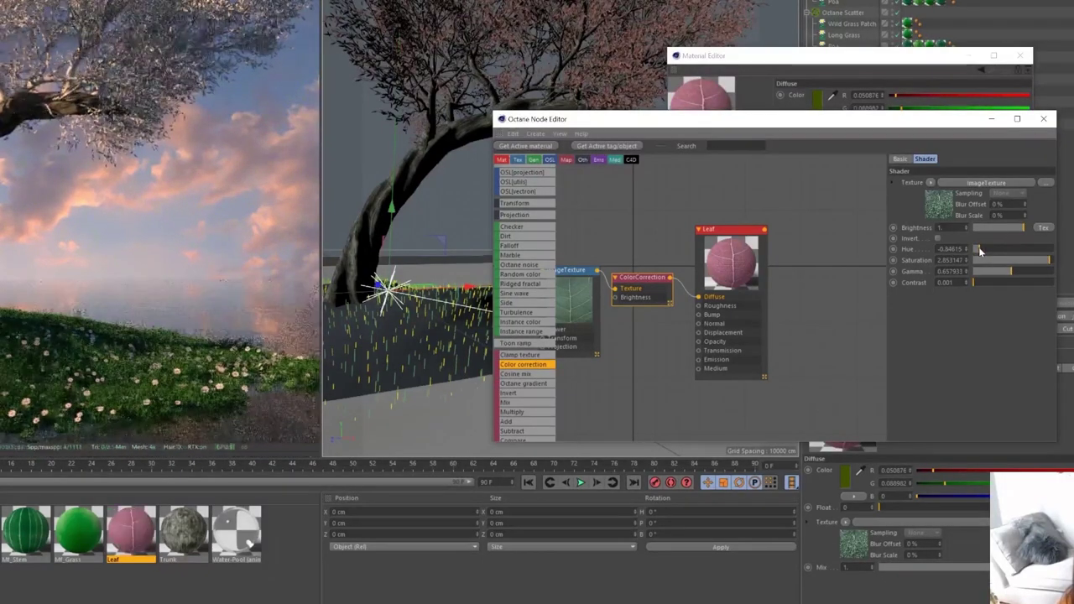
pyautogui.click(1044, 119)
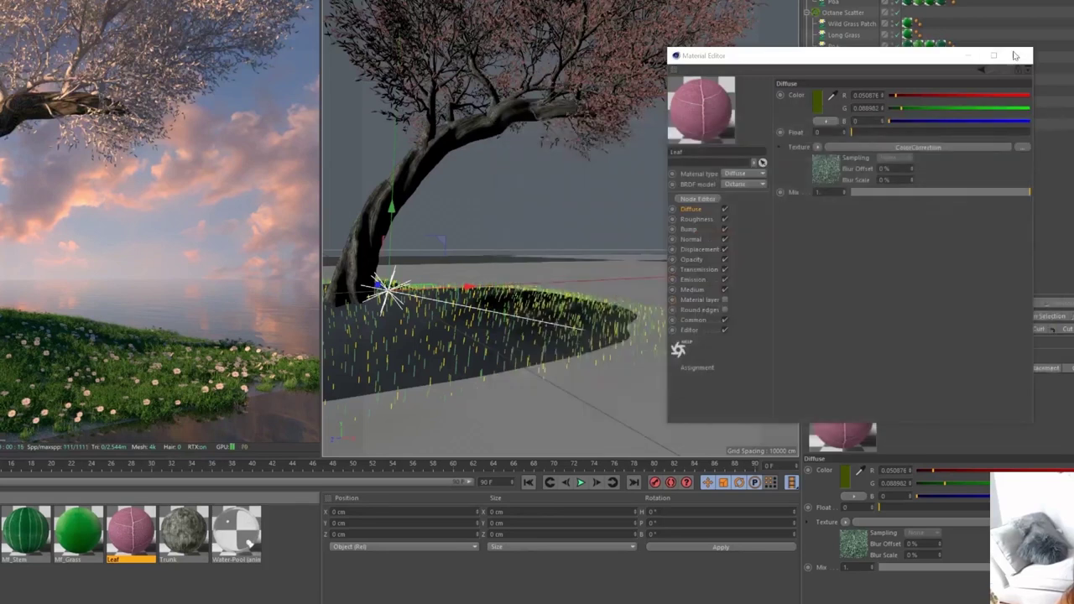
pyautogui.click(1015, 56)
# - Disable and re-enable the Olive tree object to refresh its leaf color in the live render
pyautogui.click(1, 532)
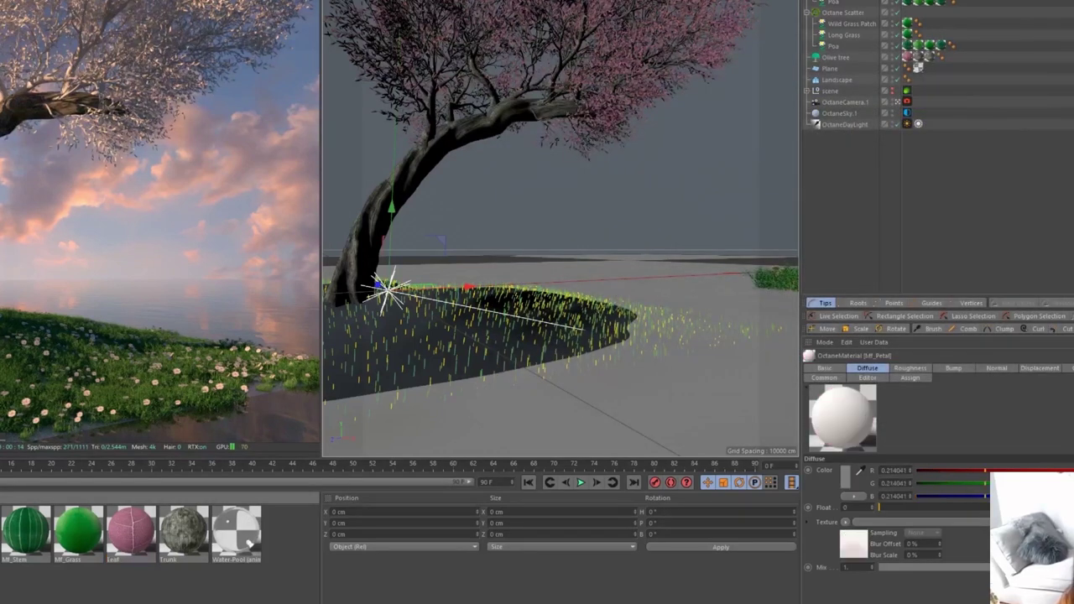
pyautogui.click(131, 539)
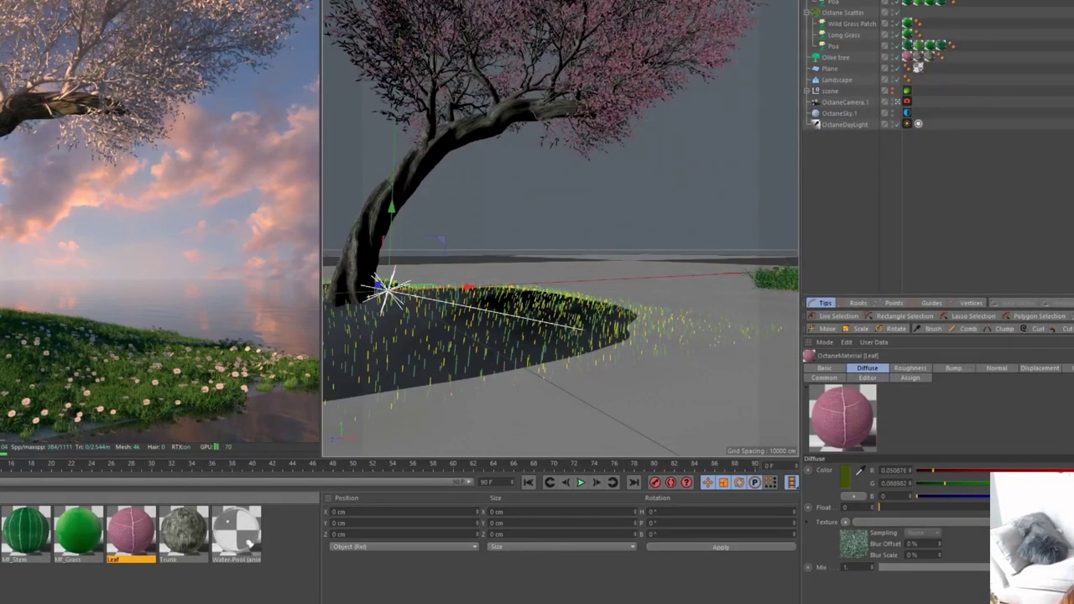
pyautogui.moveTo(904, 59); pyautogui.dragTo(903, 60)
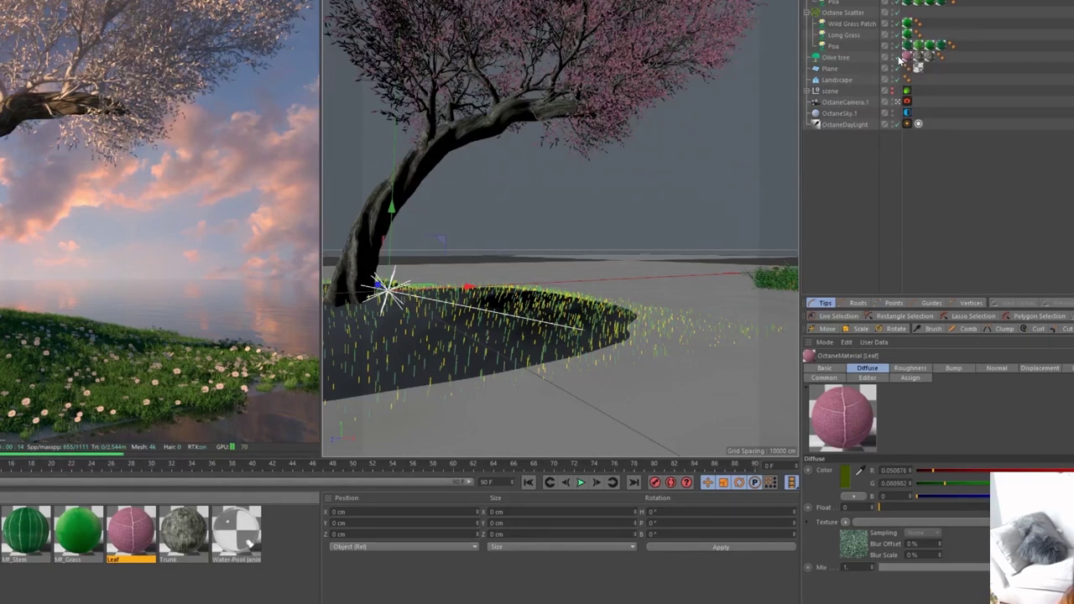
pyautogui.click(898, 57)
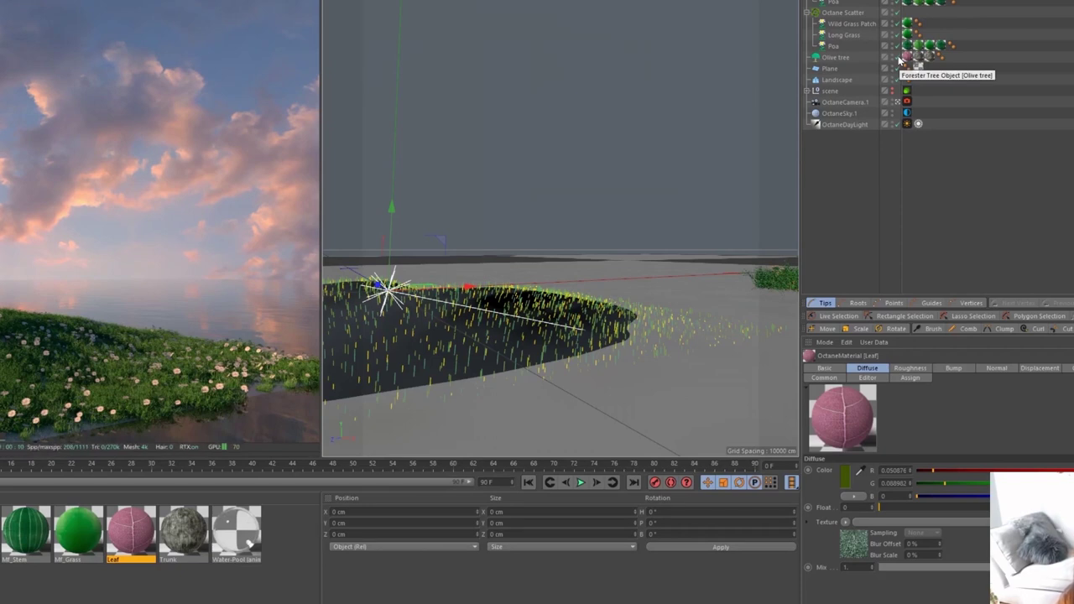
pyautogui.click(899, 57)
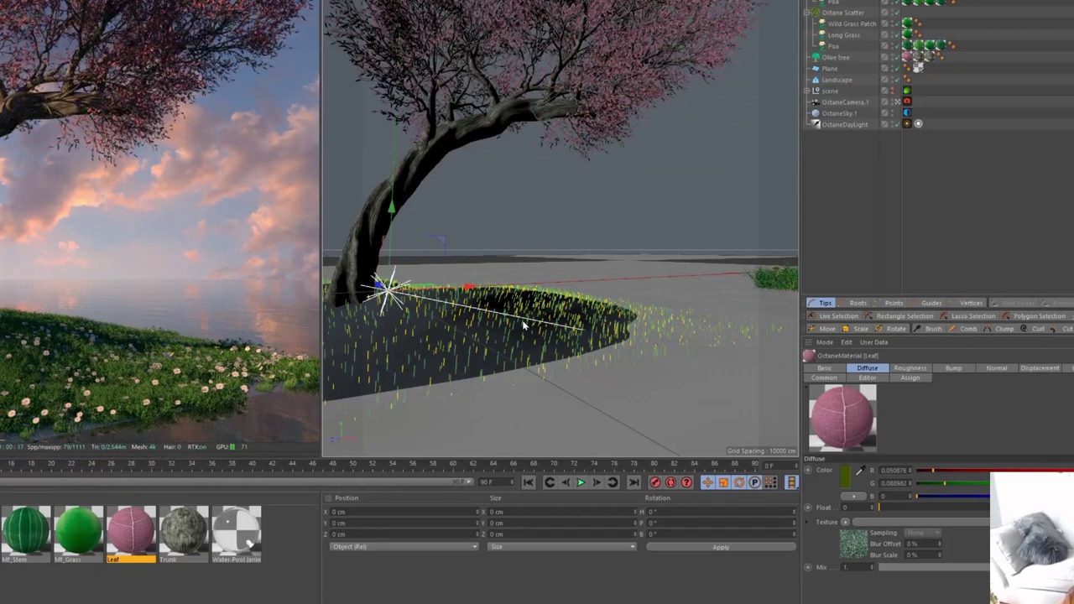
# - Reopen the Leaf material's node graph and connect its ColorCorrection node to Transmission as well
pyautogui.doubleClick(134, 538)
pyautogui.click(32, 118)
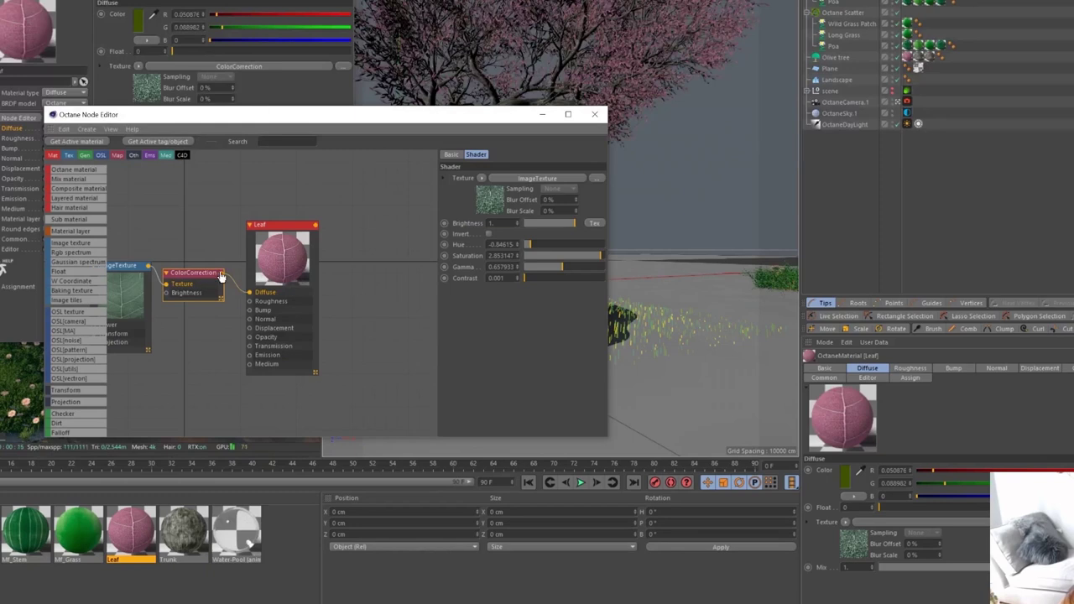
pyautogui.moveTo(224, 280); pyautogui.dragTo(249, 346)
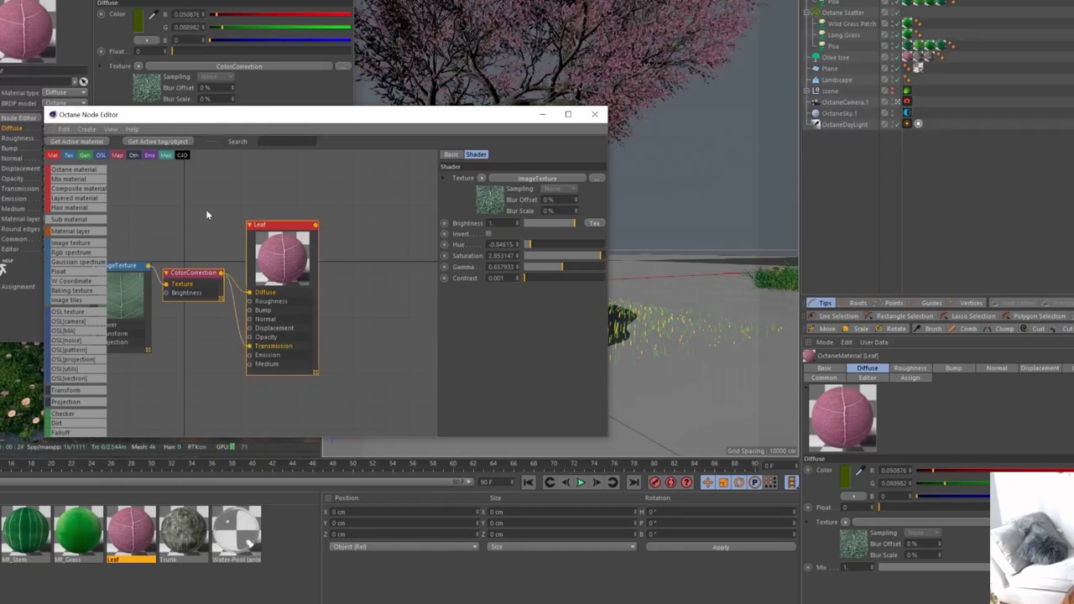
# - Copy the ColorCorrection node from the Leaf material into Mf_Grass and wire it between the image texture and Diffuse
pyautogui.moveTo(206, 210); pyautogui.dragTo(167, 311)
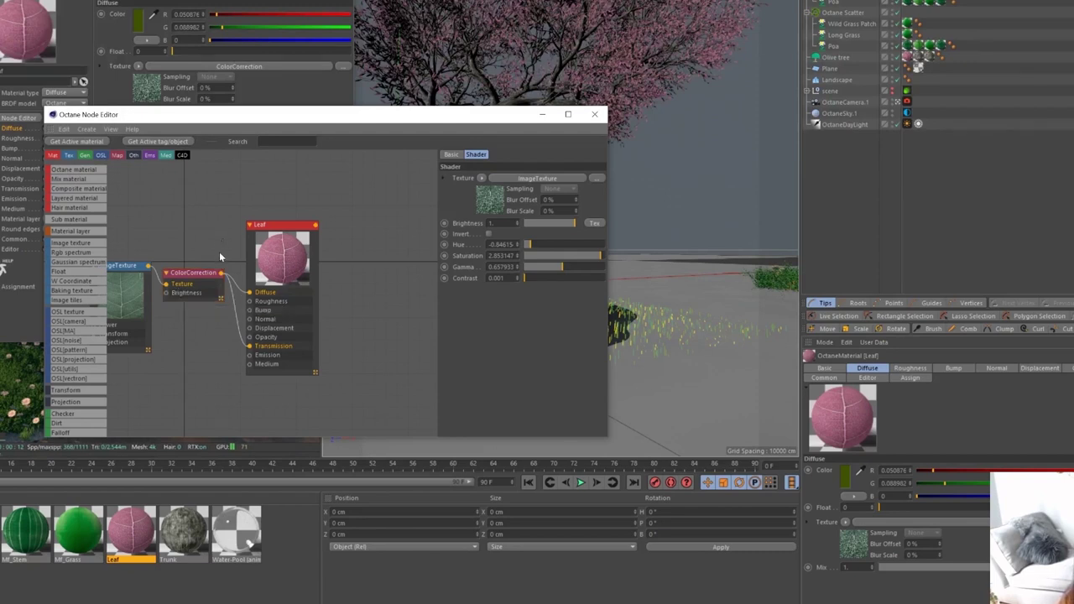
pyautogui.moveTo(180, 314); pyautogui.dragTo(143, 314)
pyautogui.moveTo(230, 241); pyautogui.dragTo(168, 314)
pyautogui.click(94, 535)
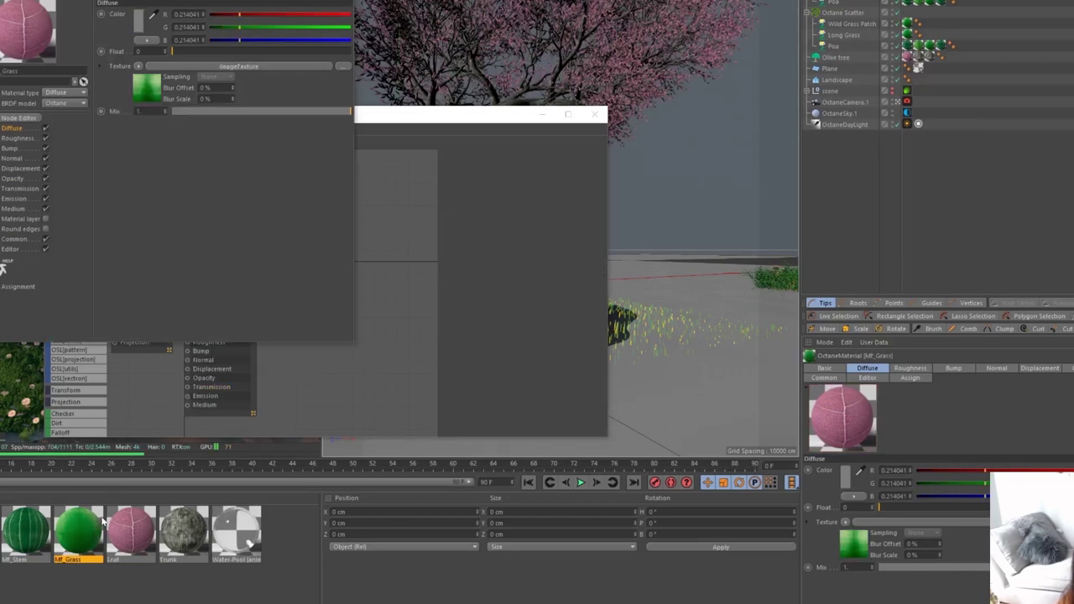
pyautogui.moveTo(193, 317); pyautogui.dragTo(209, 252)
pyautogui.hotkey('ctrl', 'v')
pyautogui.moveTo(268, 300); pyautogui.dragTo(203, 259)
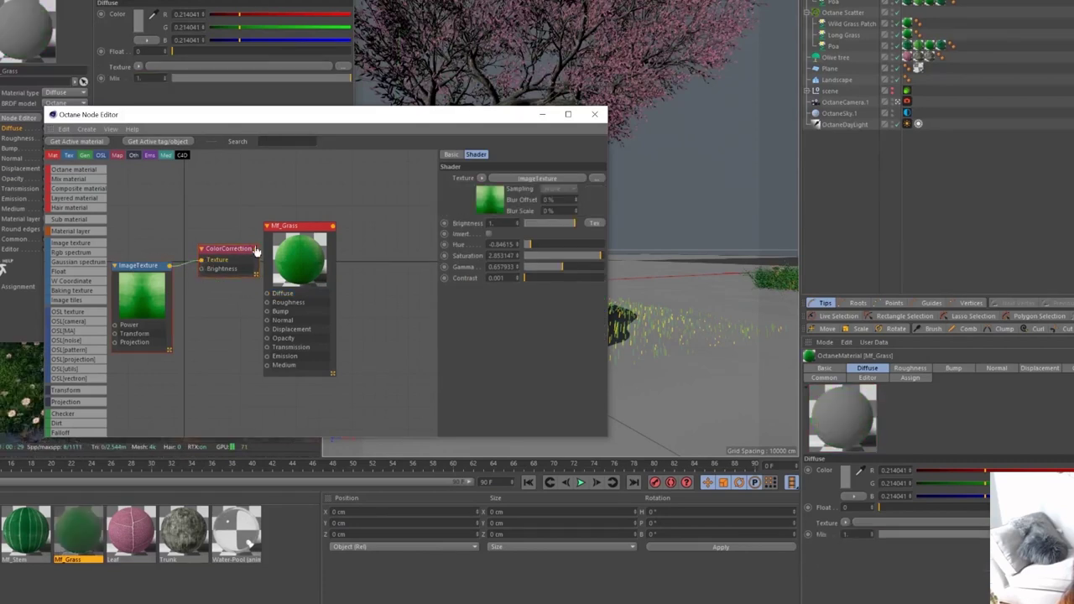
pyautogui.moveTo(276, 302)
pyautogui.mouseDown()
pyautogui.moveTo(250, 274)
pyautogui.moveTo(267, 293)
pyautogui.mouseUp()
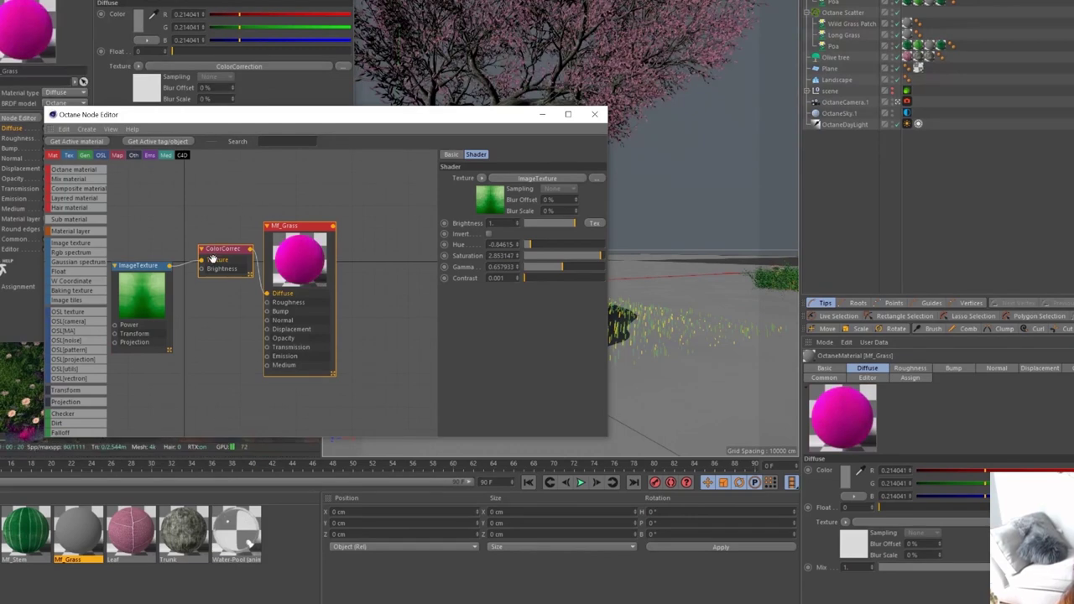
# - Lower the Mf_Grass color correction's saturation to about 0.69 and gamma to about 0.45, and close the node editor
pyautogui.click(564, 256)
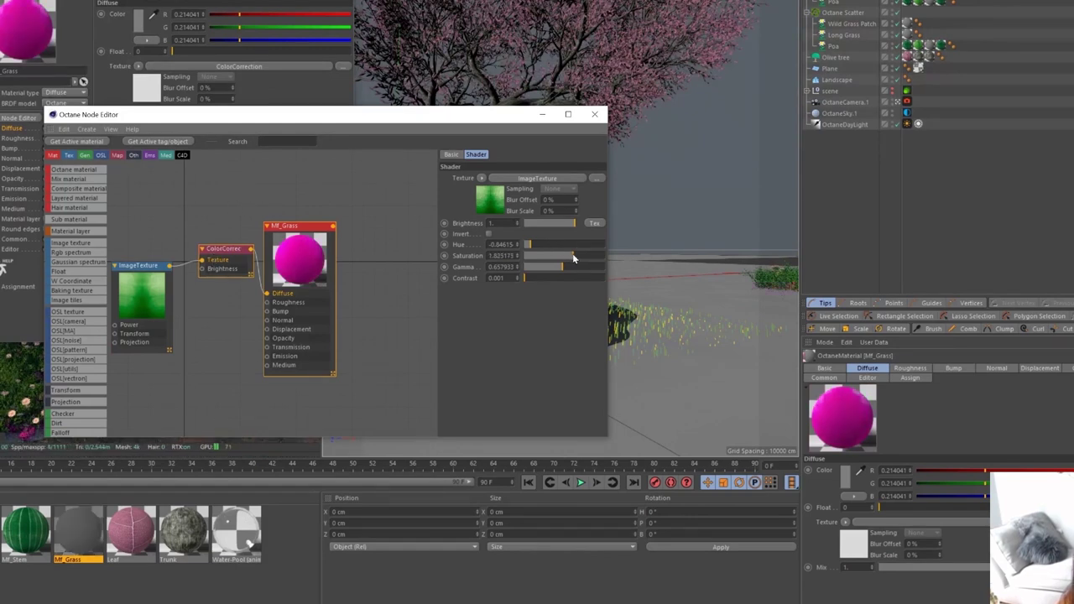
pyautogui.moveTo(565, 256); pyautogui.dragTo(542, 256)
pyautogui.click(559, 269)
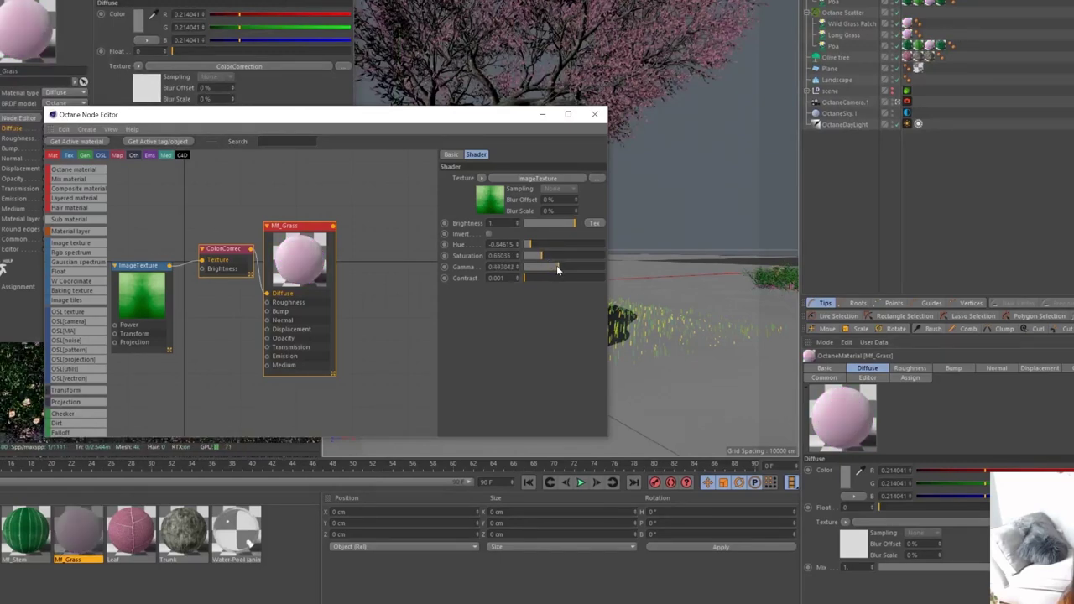
pyautogui.click(595, 114)
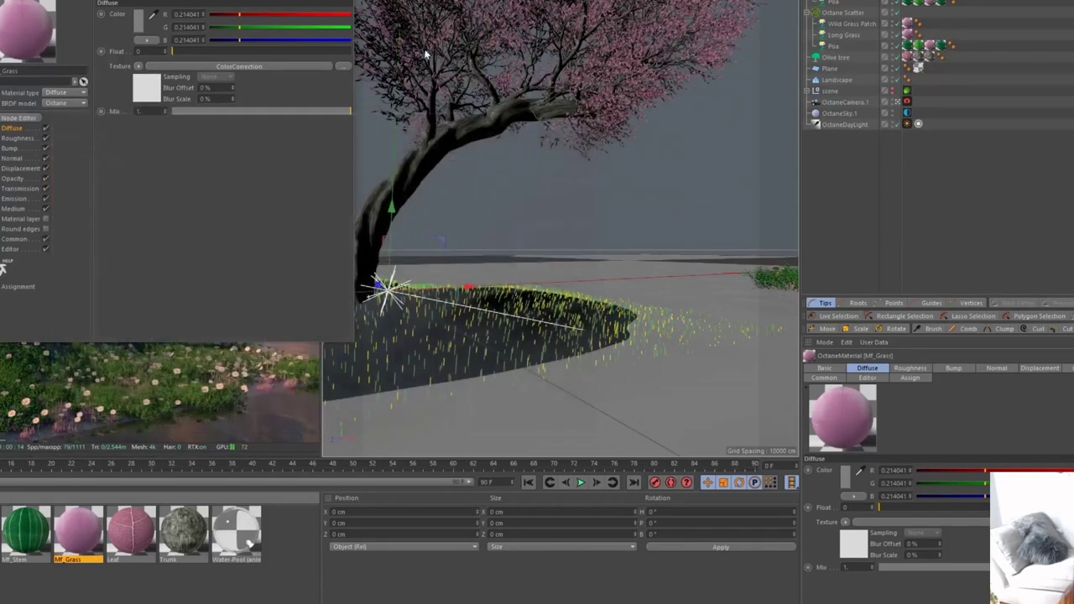
# - Copy the Leaf material's ColorCorrection node into Mf_Leaf and wire it between the image texture and Diffuse
pyautogui.doubleClick(25, 531)
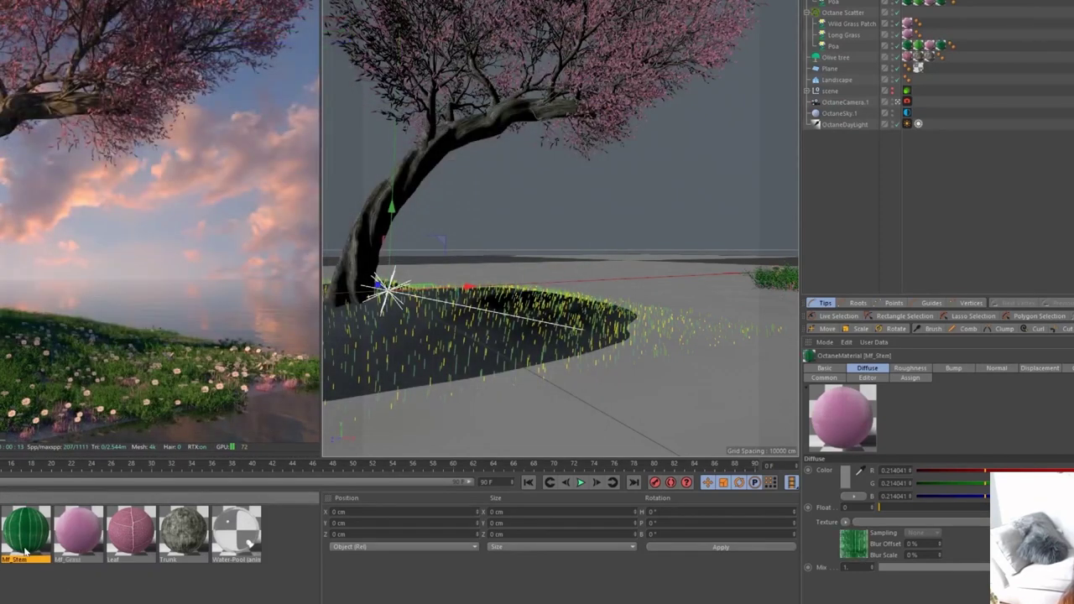
pyautogui.click(18, 118)
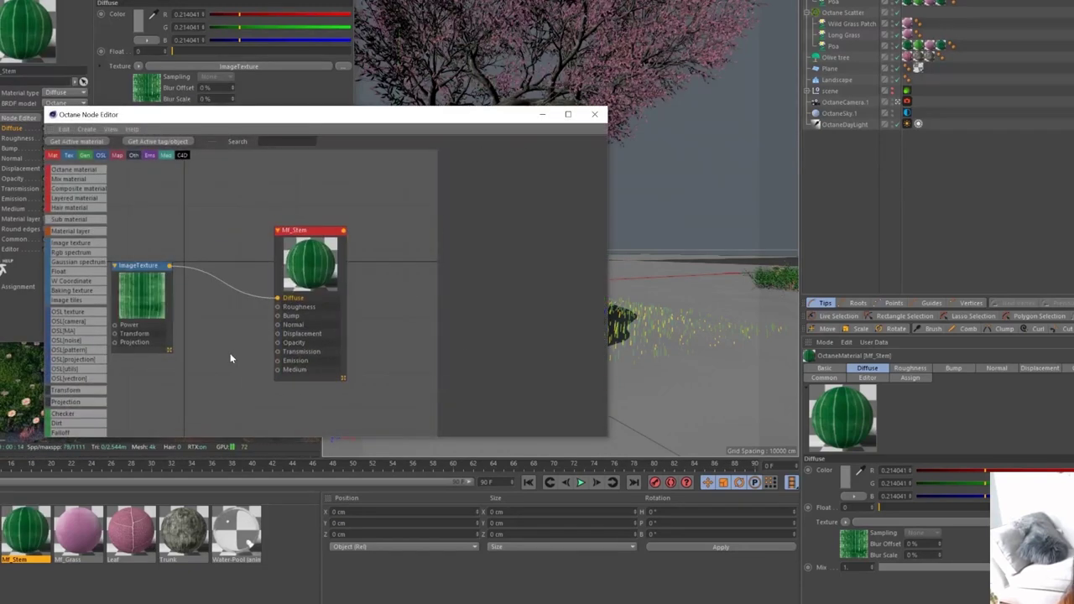
pyautogui.doubleClick(131, 531)
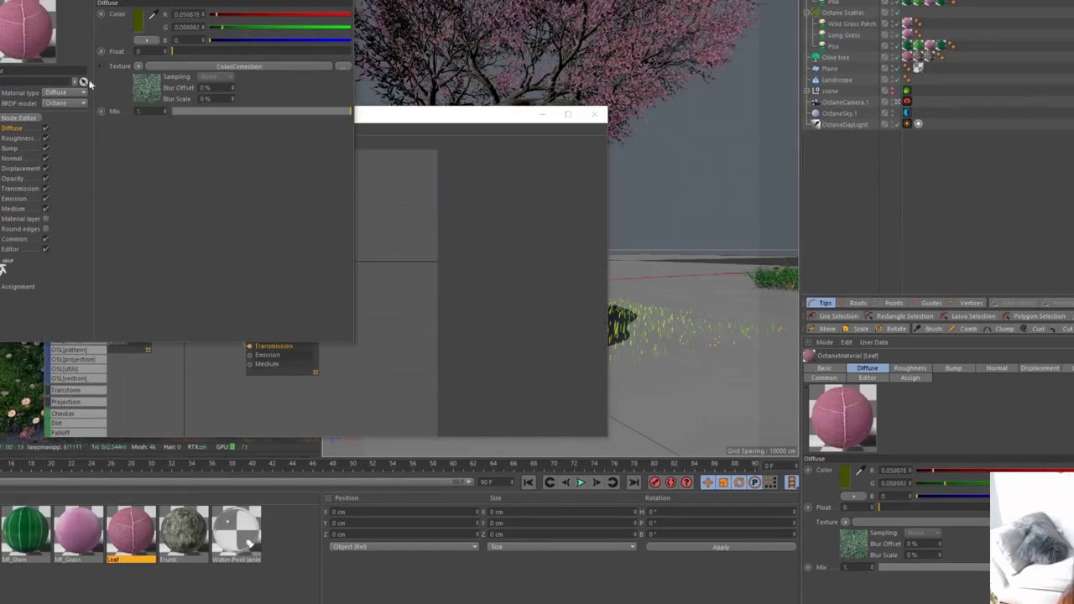
pyautogui.click(393, 225)
pyautogui.click(200, 286)
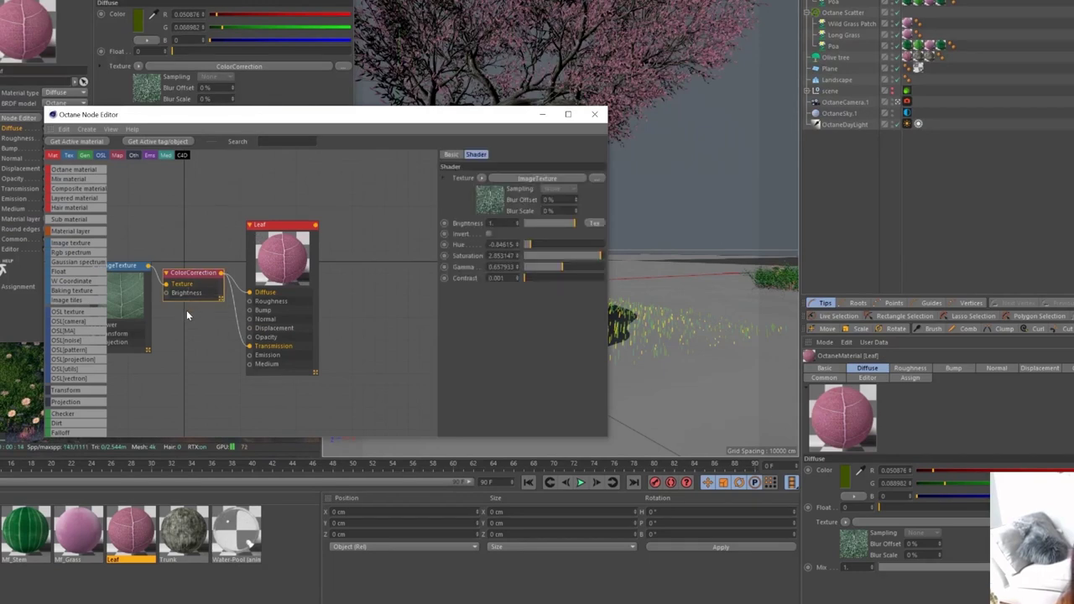
pyautogui.doubleClick(23, 533)
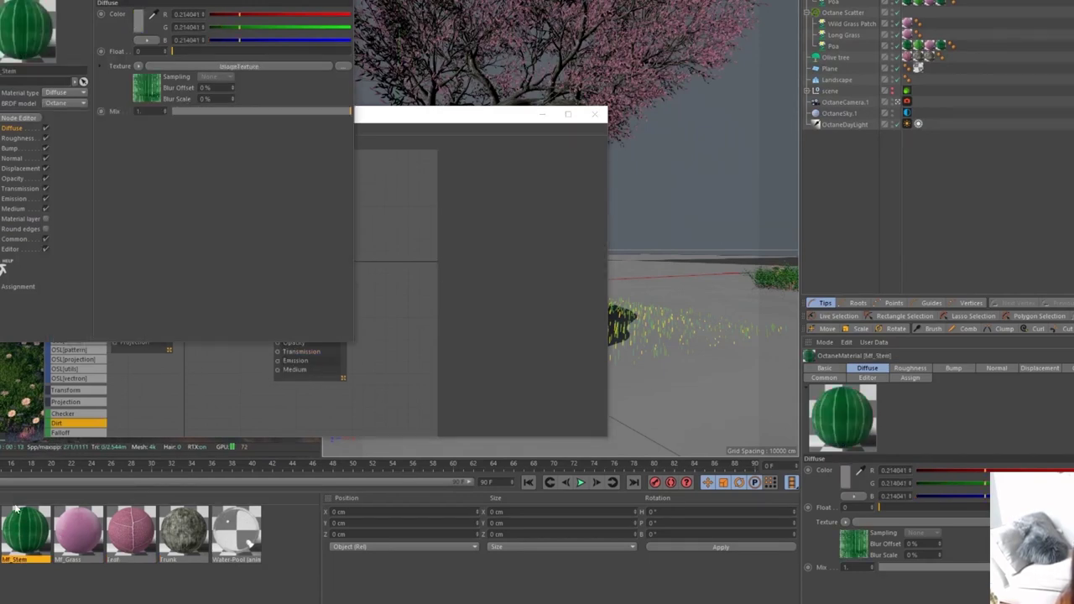
pyautogui.click(401, 260)
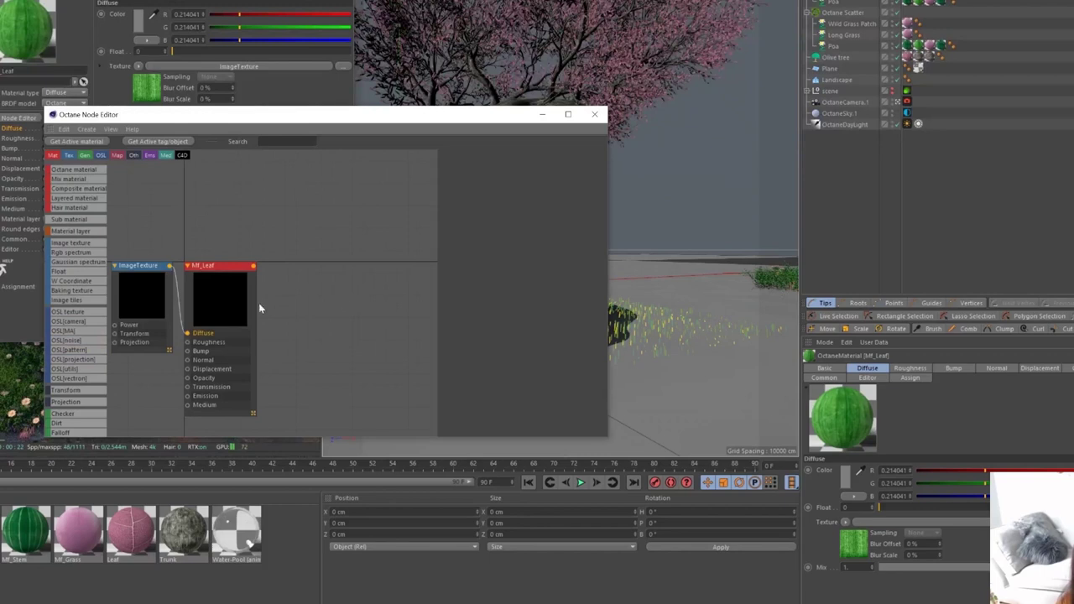
pyautogui.moveTo(231, 314); pyautogui.dragTo(206, 252)
pyautogui.press('c')
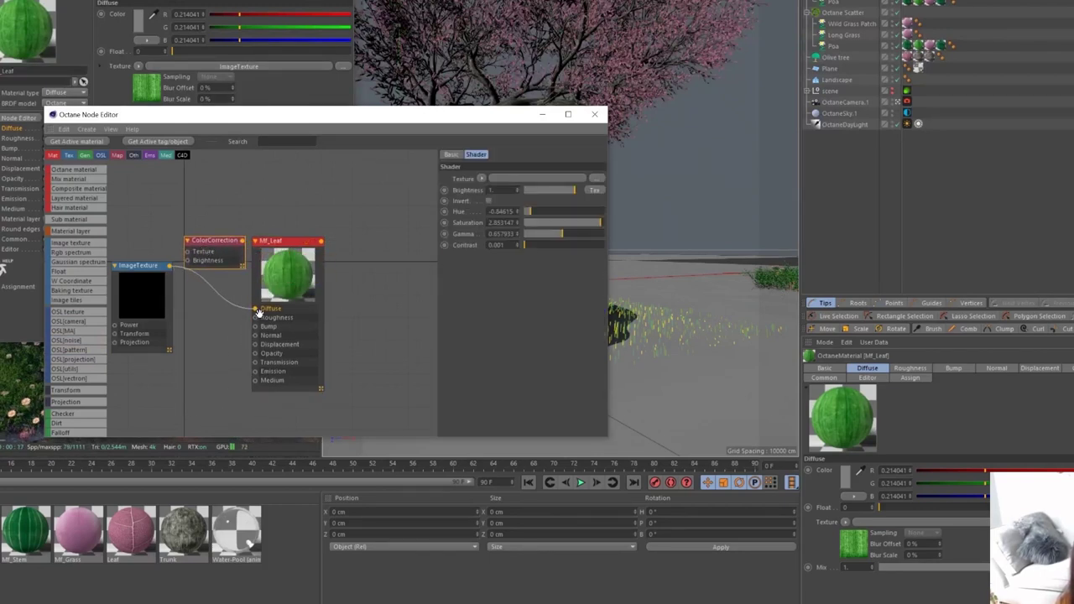
pyautogui.moveTo(256, 310)
pyautogui.mouseDown()
pyautogui.moveTo(183, 256)
pyautogui.moveTo(262, 319)
pyautogui.moveTo(256, 309)
pyautogui.mouseUp()
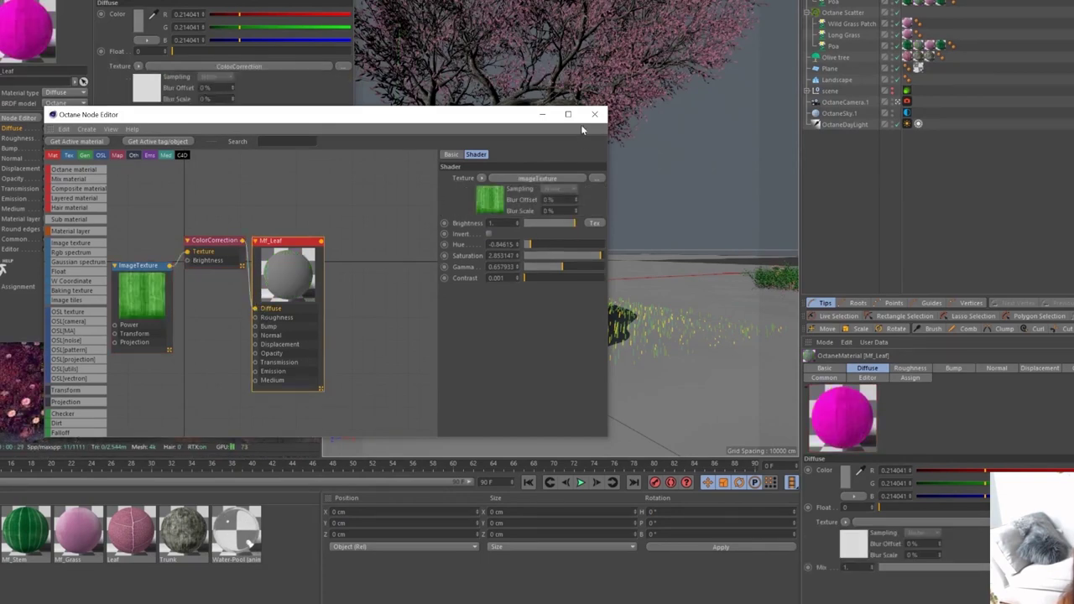
# - Lower the Mf_Leaf color correction's saturation to about 0.78 and gamma to about 0.54, and close the node editor
pyautogui.click(198, 253)
pyautogui.click(545, 267)
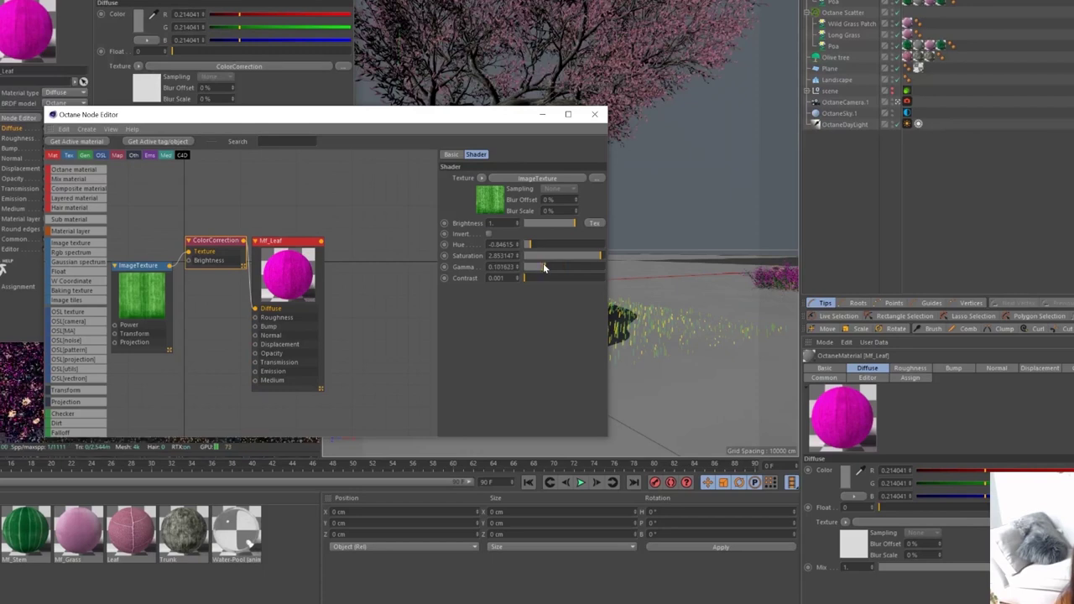
pyautogui.moveTo(578, 255); pyautogui.dragTo(558, 267)
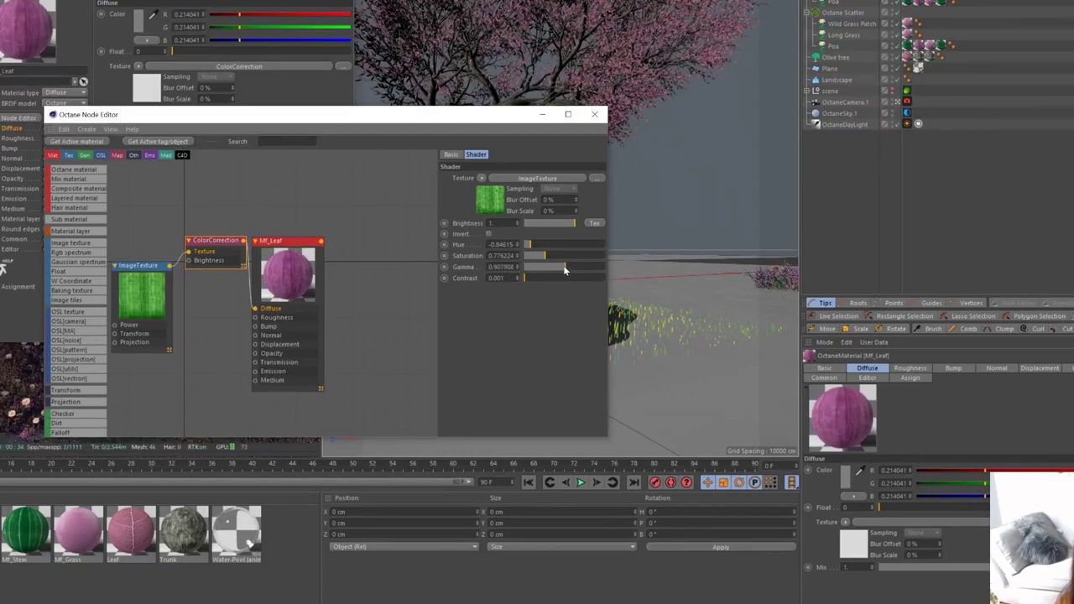
pyautogui.moveTo(564, 268); pyautogui.dragTo(560, 267)
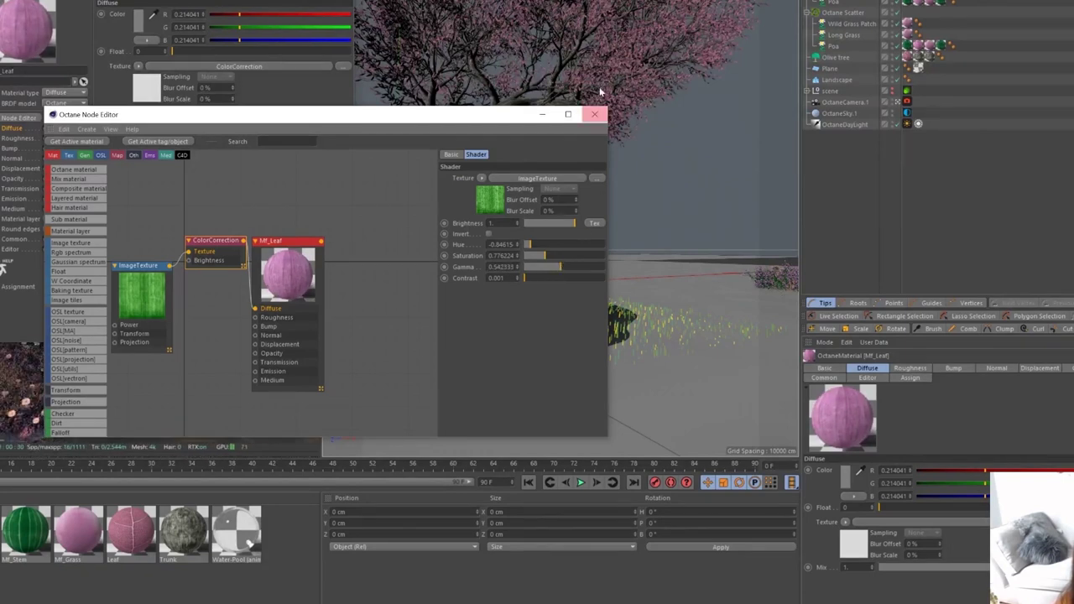
pyautogui.click(595, 115)
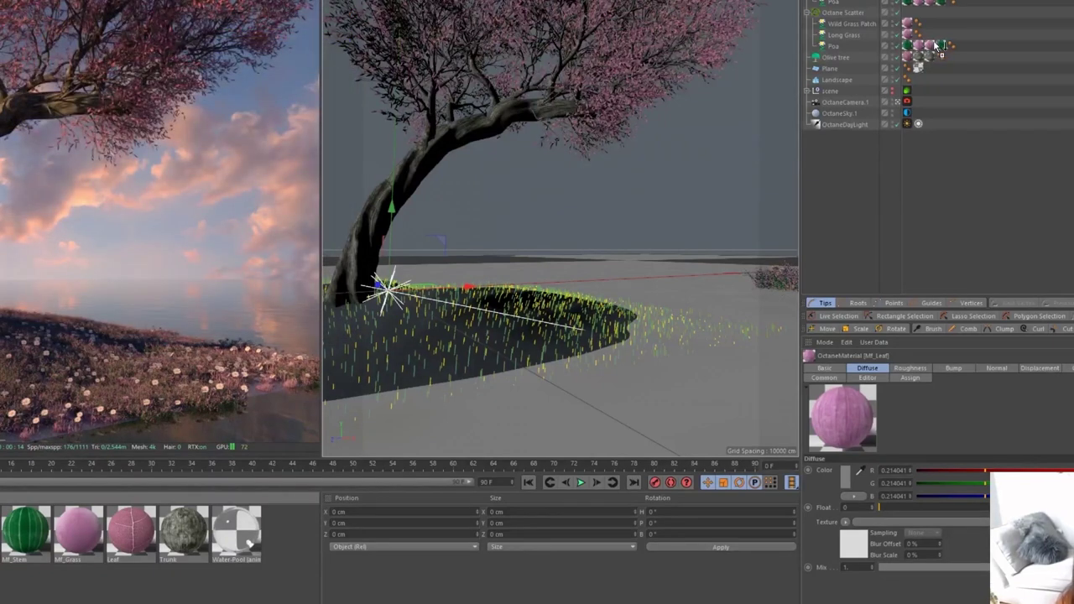
# - Replace the remaining green materials on both Poa objects with the pink material, and enlarge the viewport area
pyautogui.moveTo(939, 48); pyautogui.dragTo(915, 25)
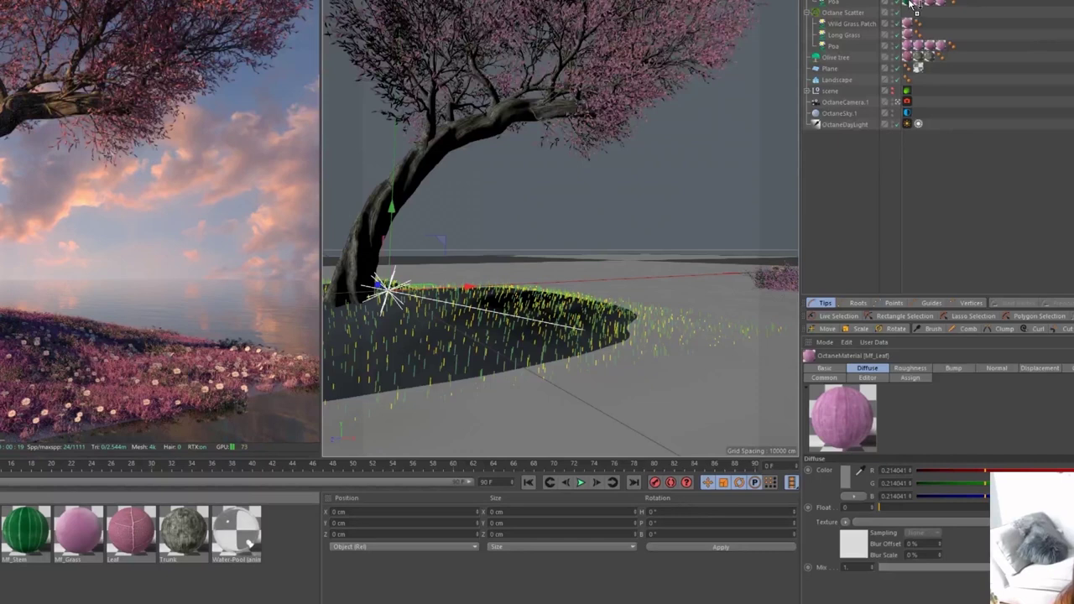
pyautogui.moveTo(909, 4); pyautogui.dragTo(909, 2)
pyautogui.moveTo(7, 519); pyautogui.dragTo(1030, 21)
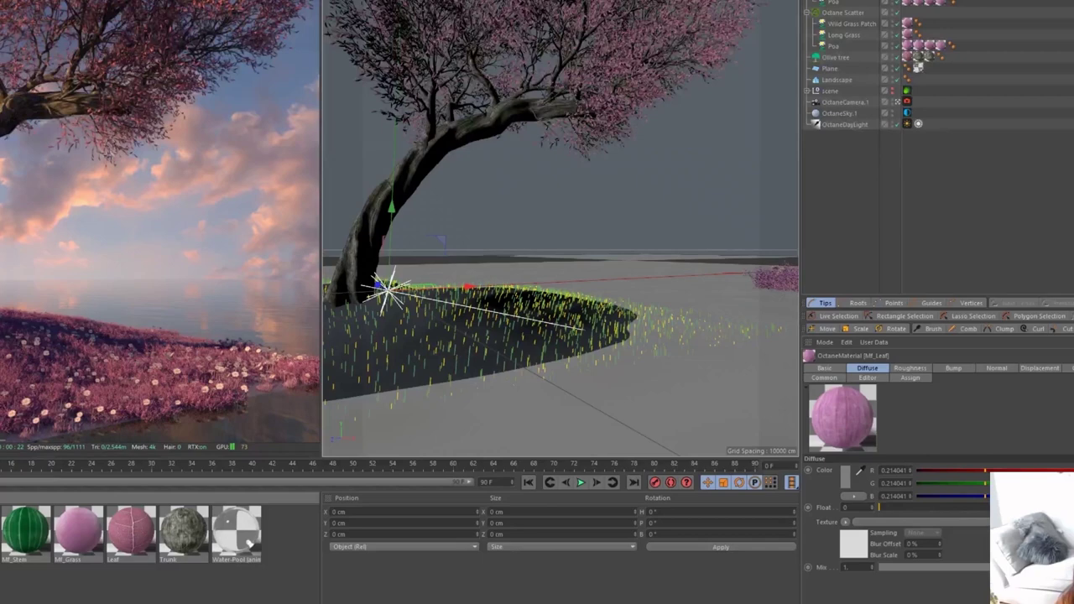
pyautogui.moveTo(378, 457); pyautogui.dragTo(372, 574)
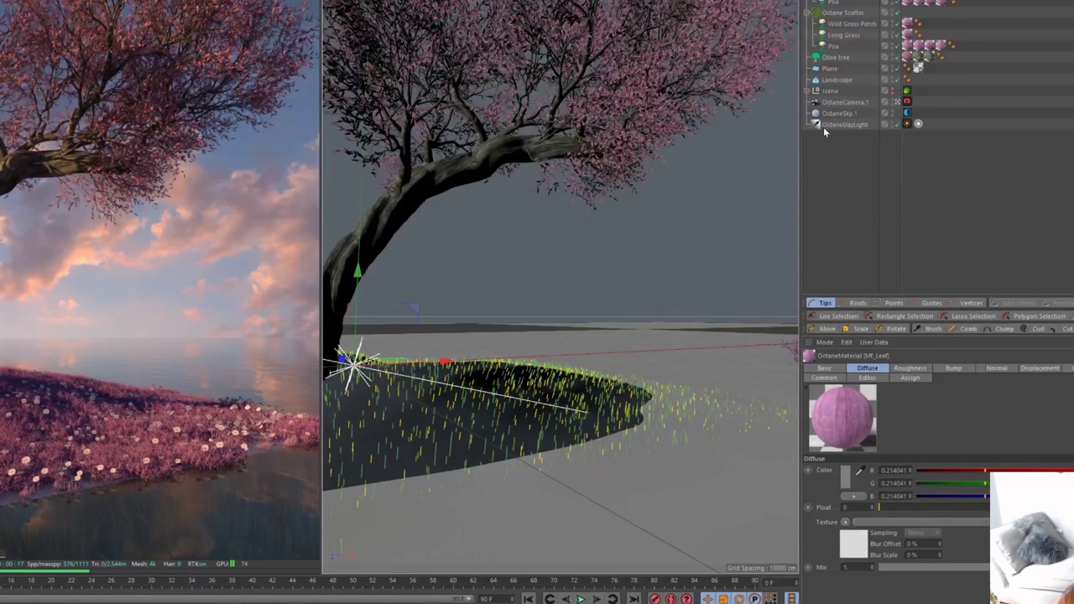
# - Move the Landscape directly below the Octane Scatter objects, and group it with all three scatters in a null named Island 1
pyautogui.click(836, 79)
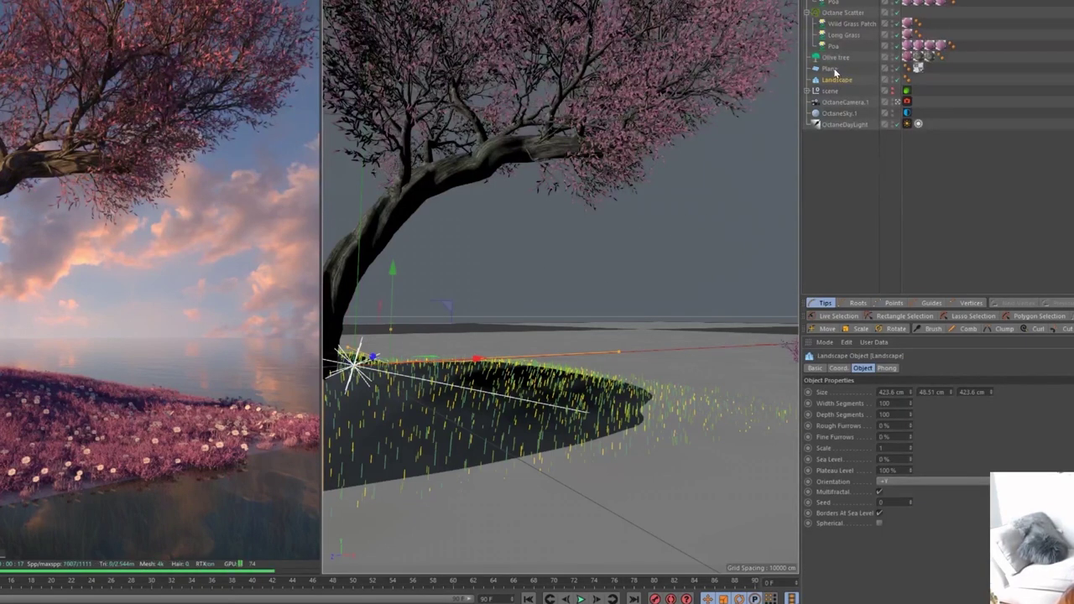
pyautogui.moveTo(836, 79); pyautogui.dragTo(829, 52)
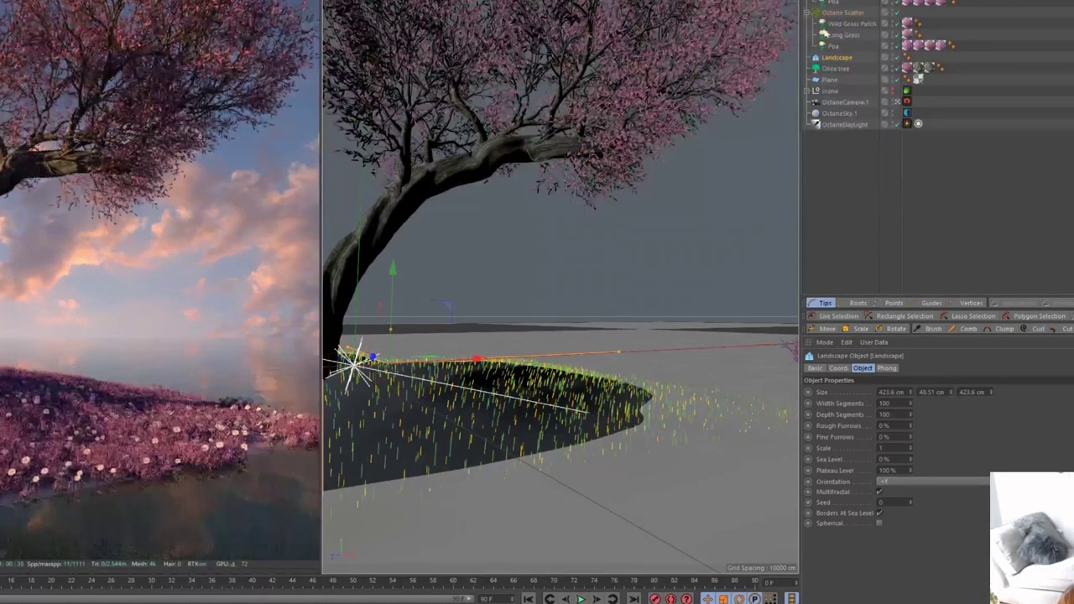
pyautogui.keyDown('ctrl'); pyautogui.click(832, 13); pyautogui.keyUp('ctrl')
pyautogui.keyDown('ctrl'); pyautogui.click(832, 1); pyautogui.keyUp('ctrl')
pyautogui.keyDown('ctrl'); pyautogui.click(832, 0); pyautogui.keyUp('ctrl')
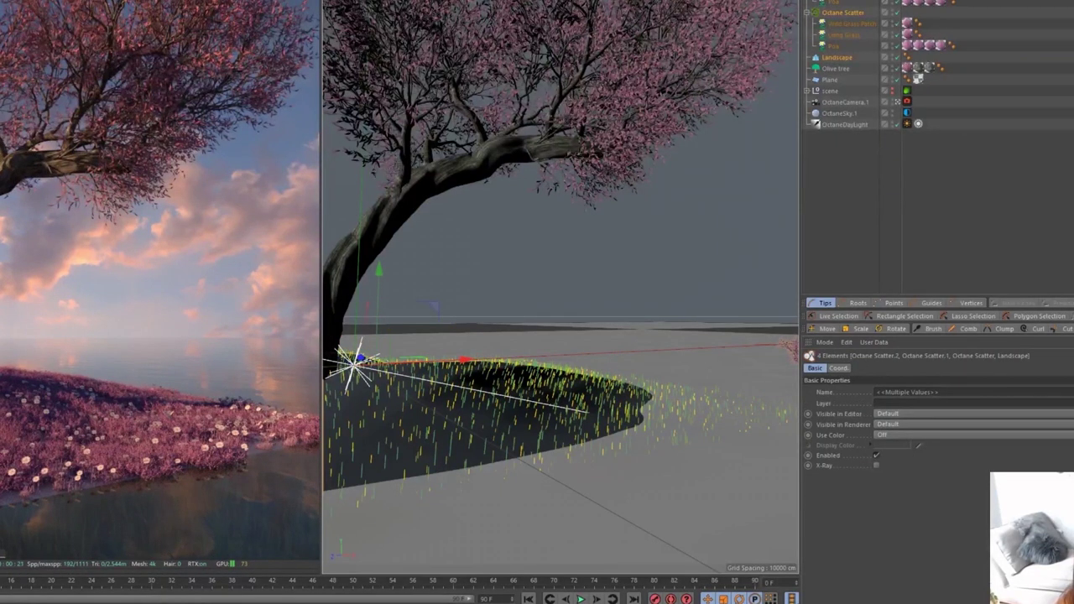
pyautogui.hotkey('alt', 'g')
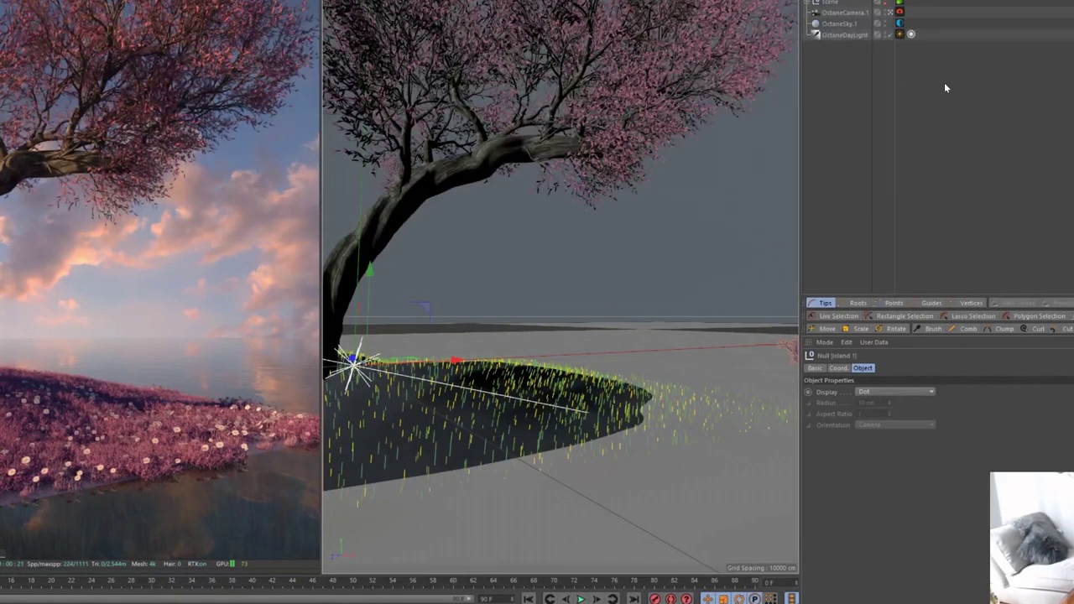
# - Duplicate the Island 1 group and move the copy far back across the water, to the right of the tree
pyautogui.hotkey('ctrl', 'v')
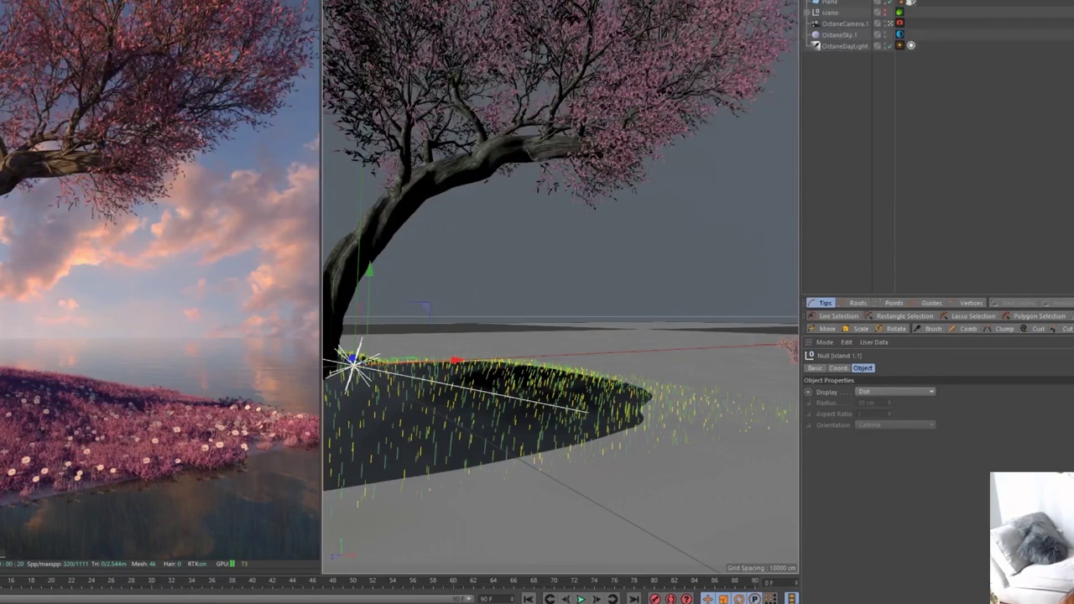
pyautogui.moveTo(451, 370); pyautogui.dragTo(617, 339)
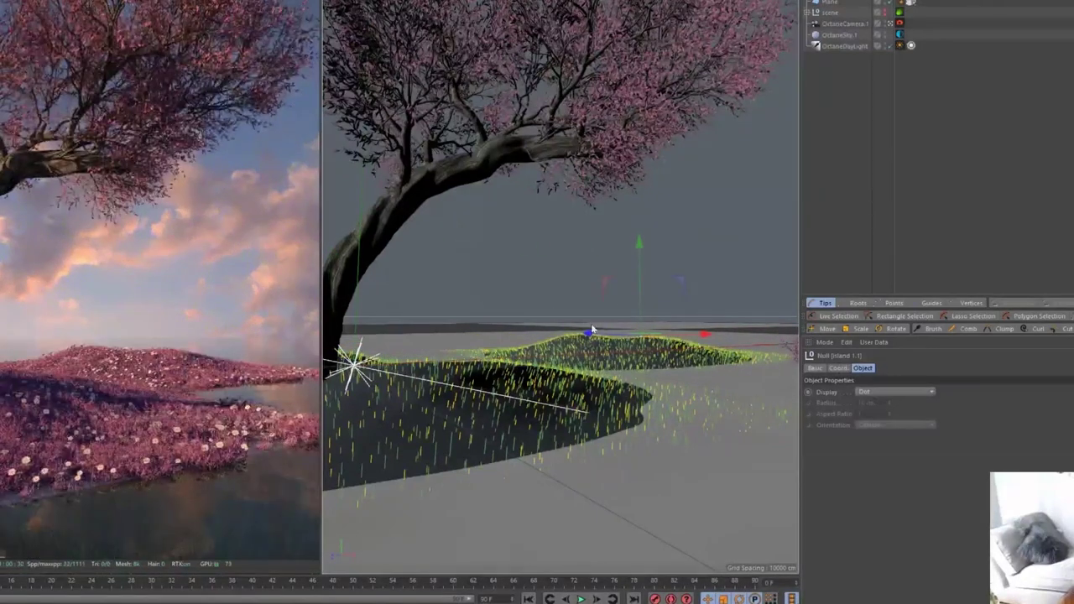
pyautogui.moveTo(564, 316); pyautogui.dragTo(749, 327)
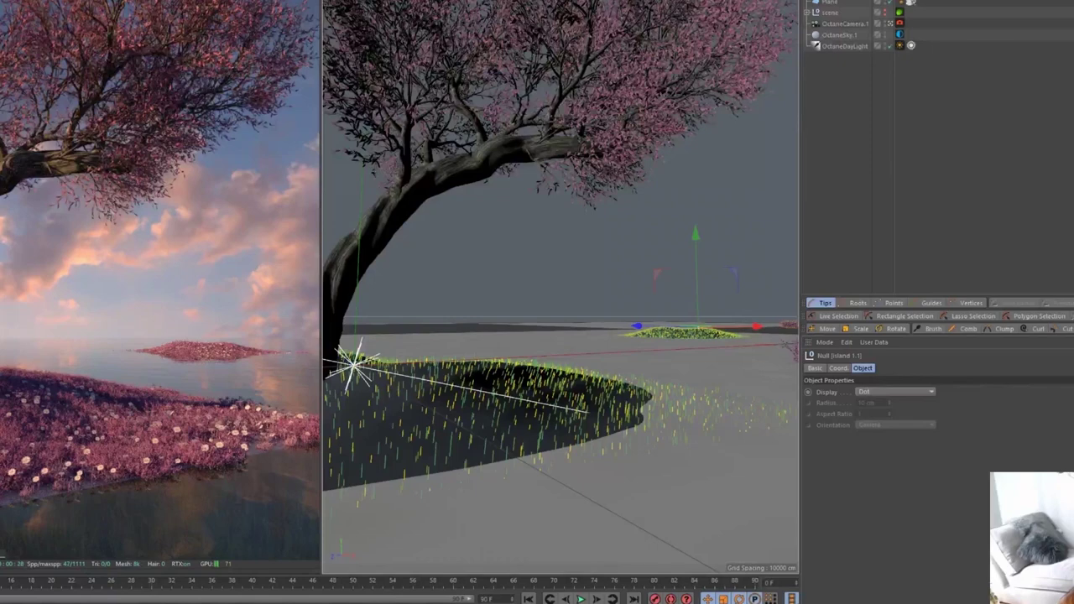
# - Set the duplicated island's Landscape seed to 4
pyautogui.scroll(3, 840, 12)
pyautogui.click(831, 81)
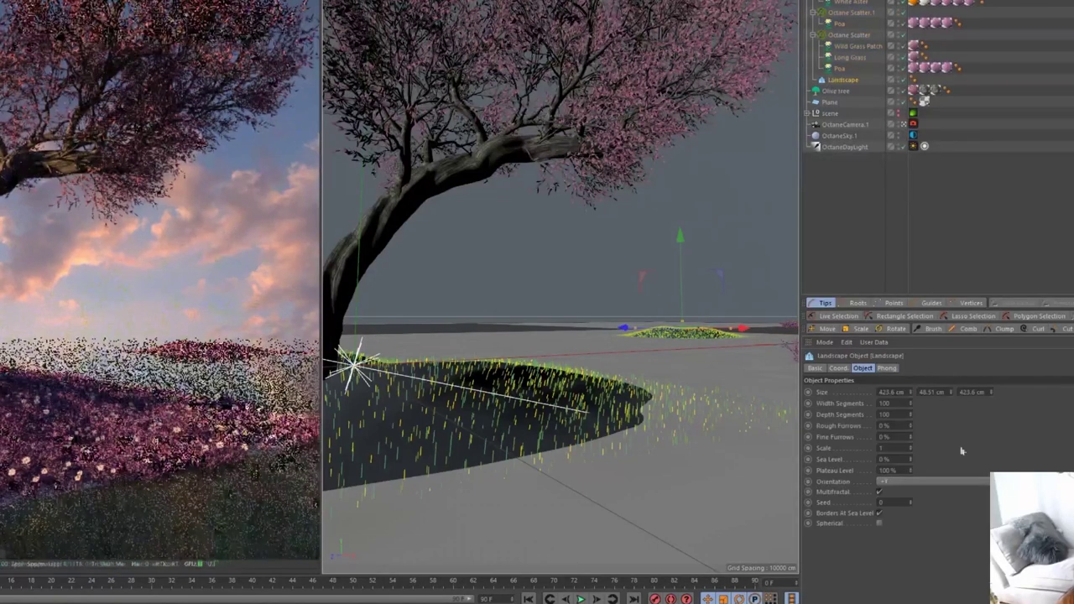
pyautogui.click(913, 500)
pyautogui.click(912, 500)
pyautogui.click(913, 501)
pyautogui.click(913, 500)
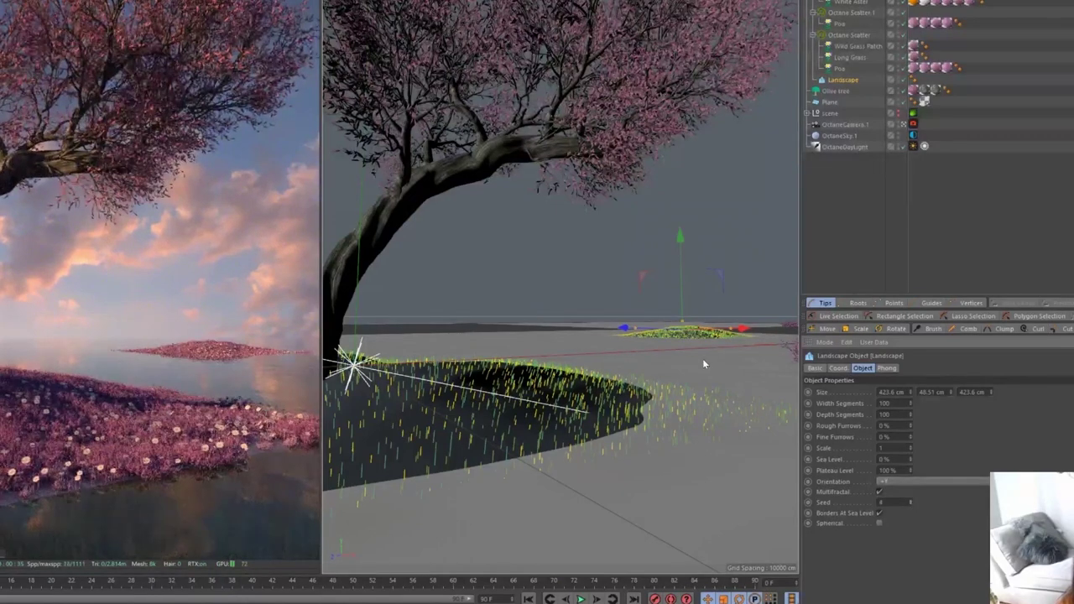
# - Scale up the distant island's Landscape and adjust its height above the water
pyautogui.press('t')
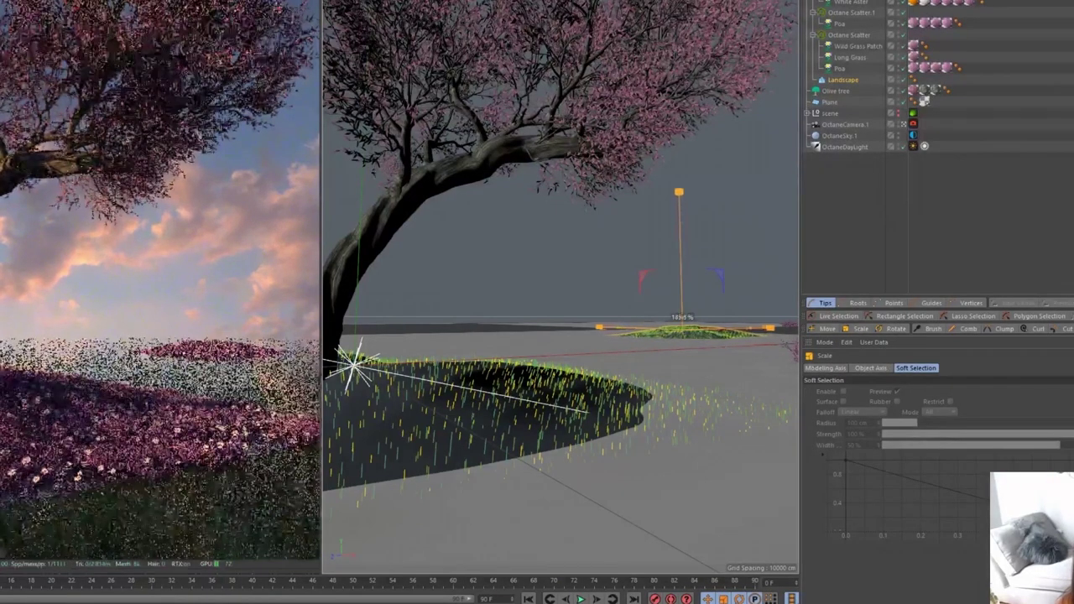
pyautogui.press('e')
pyautogui.moveTo(680, 279); pyautogui.dragTo(681, 281)
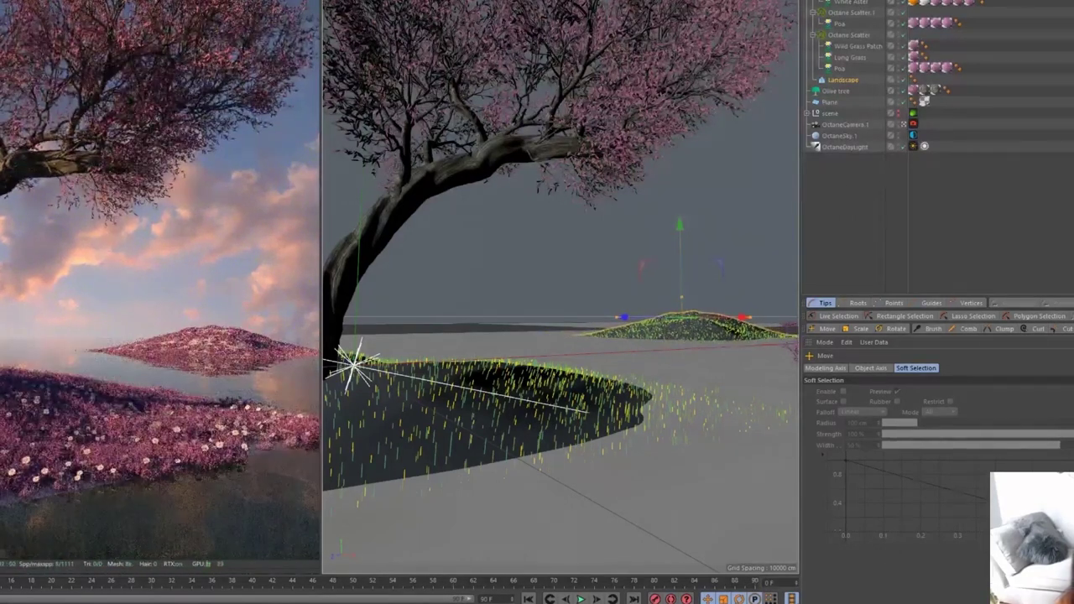
# - Raise the distant island's Octane Scatter count to about 6511 and its Octane Scatter.1 count to about 3172
pyautogui.click(848, 36)
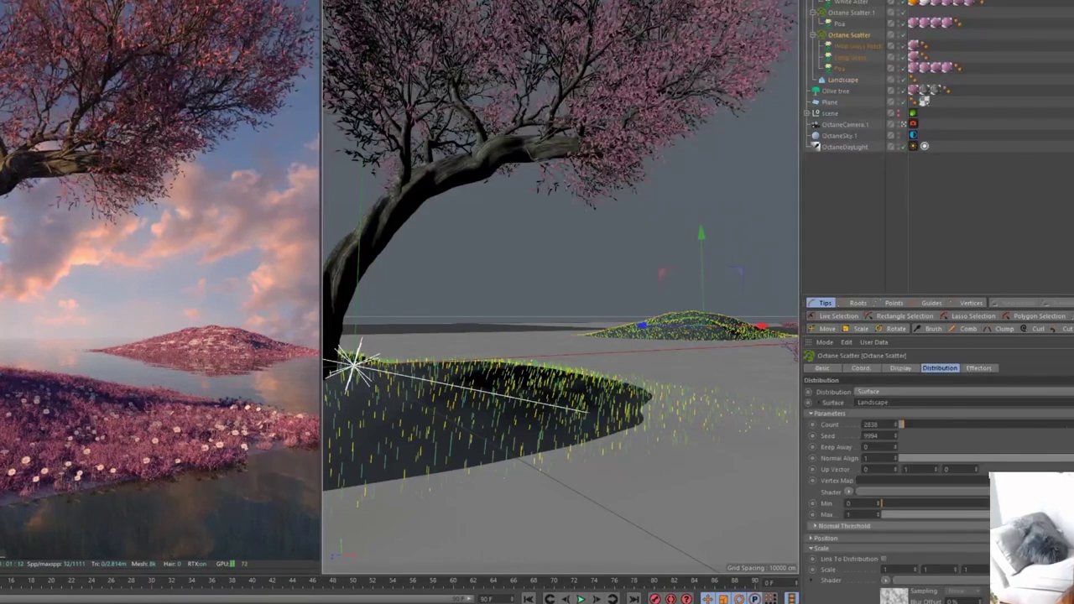
pyautogui.click(911, 425)
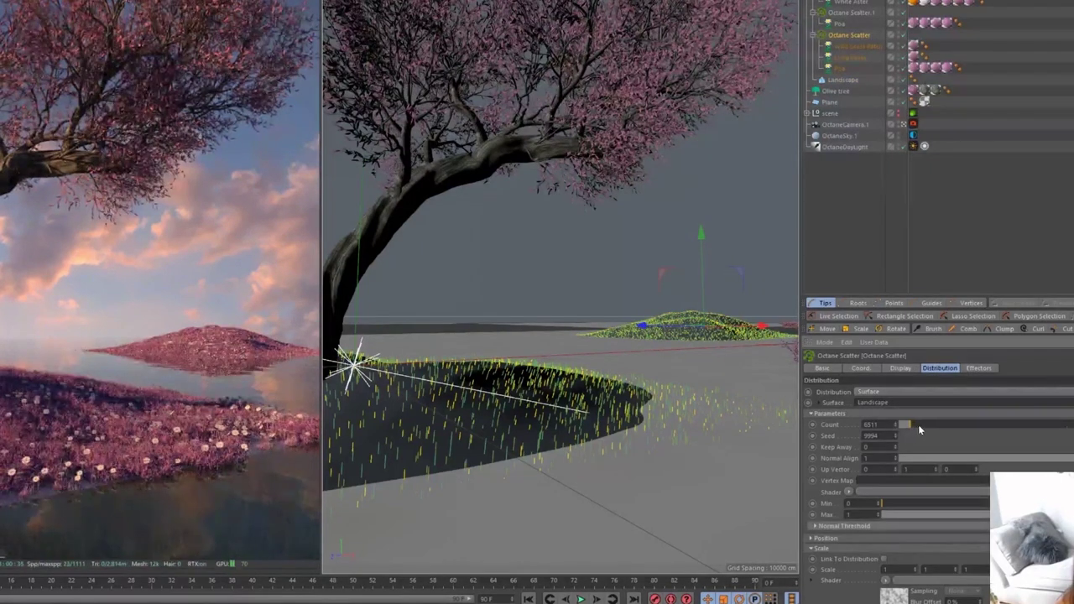
pyautogui.click(840, 14)
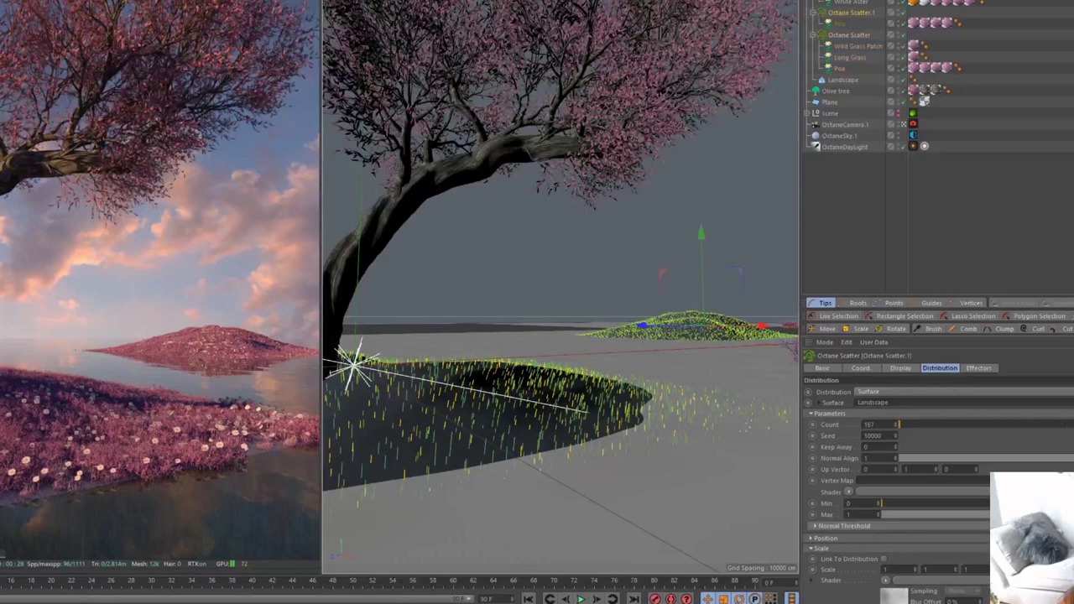
pyautogui.click(910, 425)
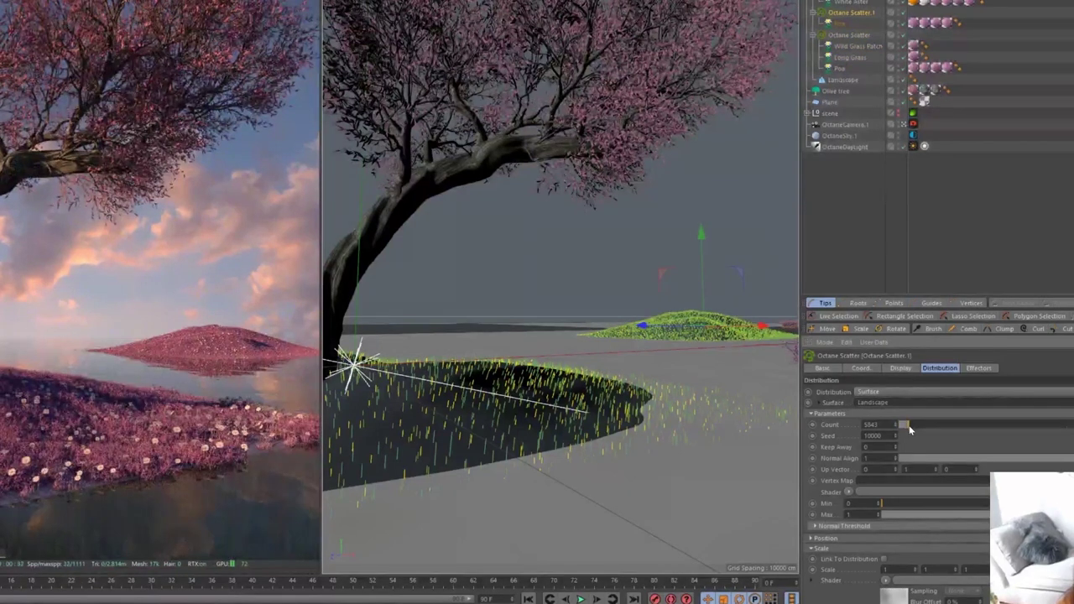
pyautogui.moveTo(910, 428); pyautogui.dragTo(905, 428)
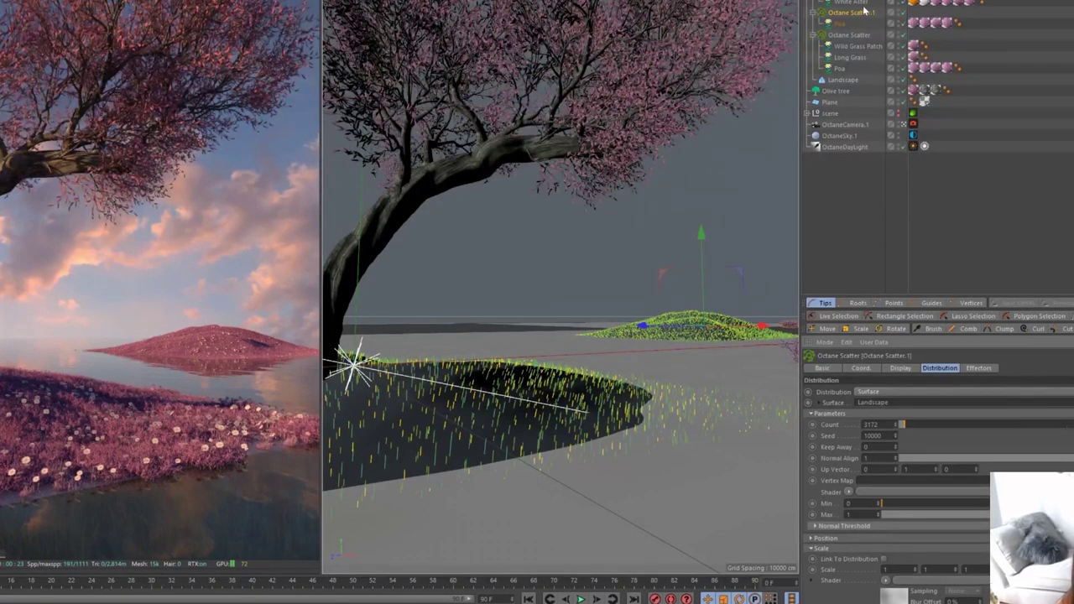
# - Increase the Multiflora size of the Poa grass inside the distant island's Octane Scatter.1 to 0.83
pyautogui.click(842, 24)
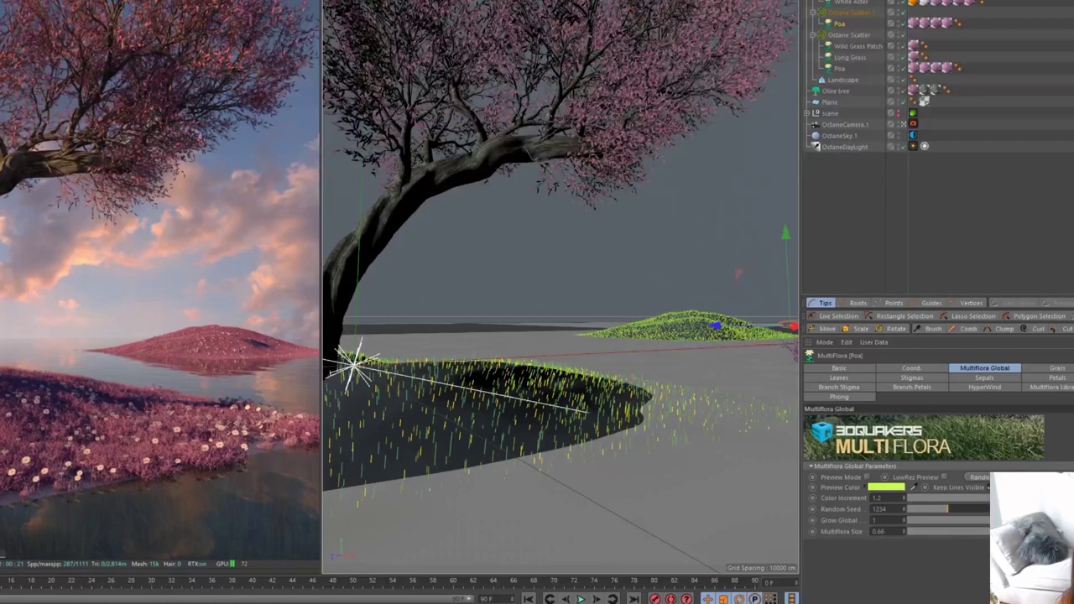
pyautogui.moveTo(1013, 531); pyautogui.dragTo(1041, 532)
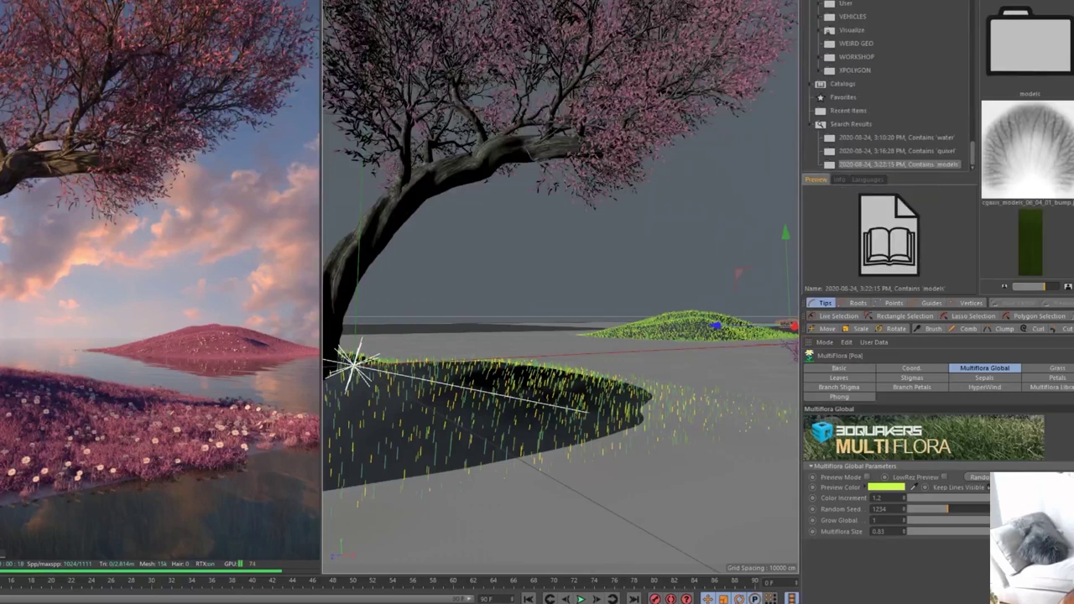
# - Add the wooden rope bridge model from the models library to the scene
pyautogui.doubleClick(1042, 65)
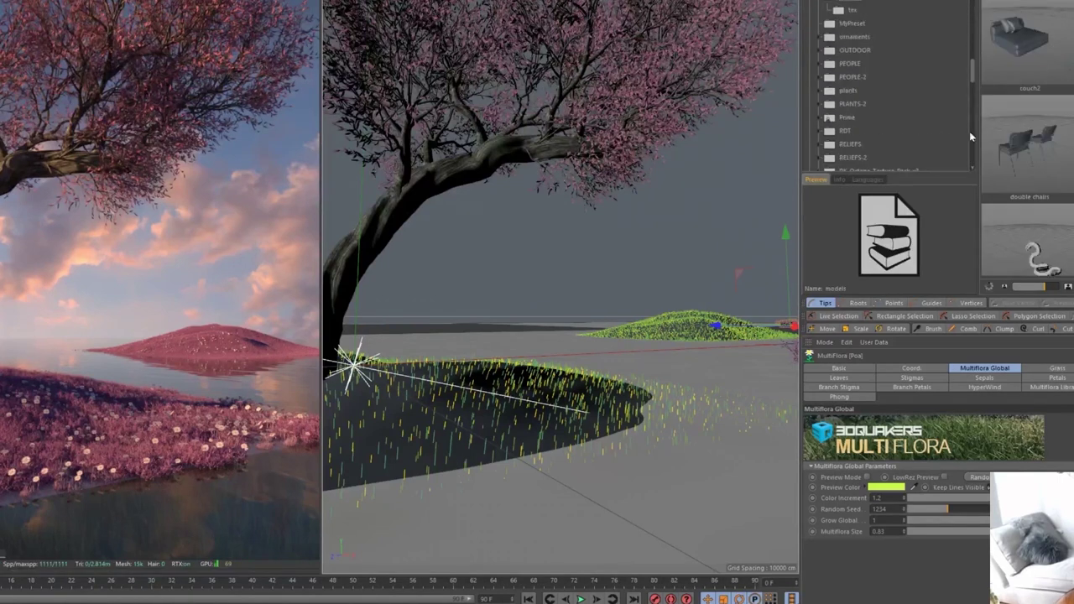
pyautogui.scroll(-5, 1054, 138)
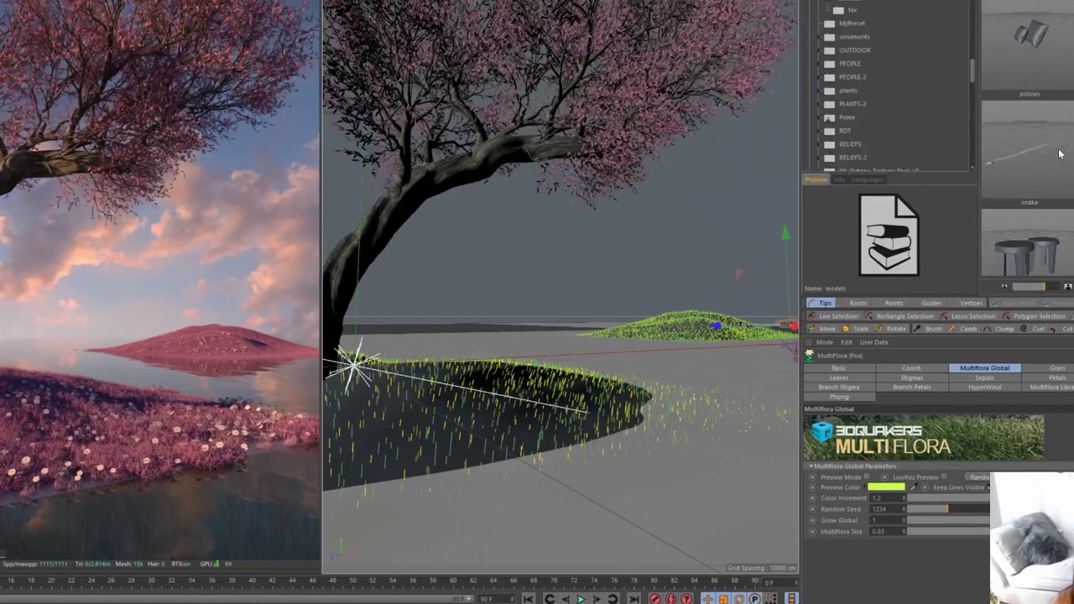
pyautogui.scroll(-2, 1060, 155)
pyautogui.scroll(5, 1060, 155)
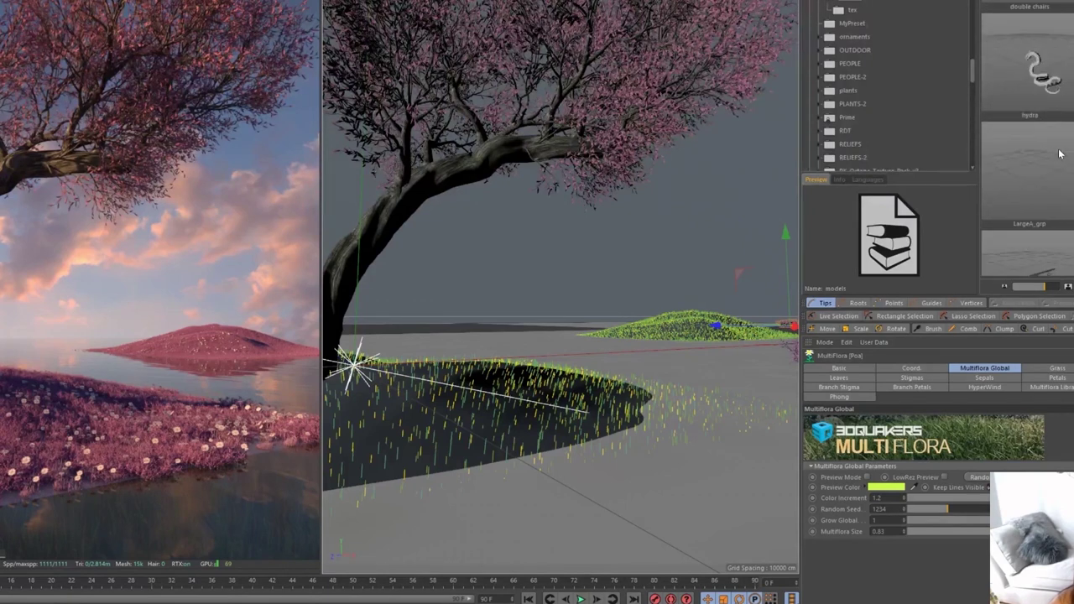
pyautogui.scroll(1, 1061, 154)
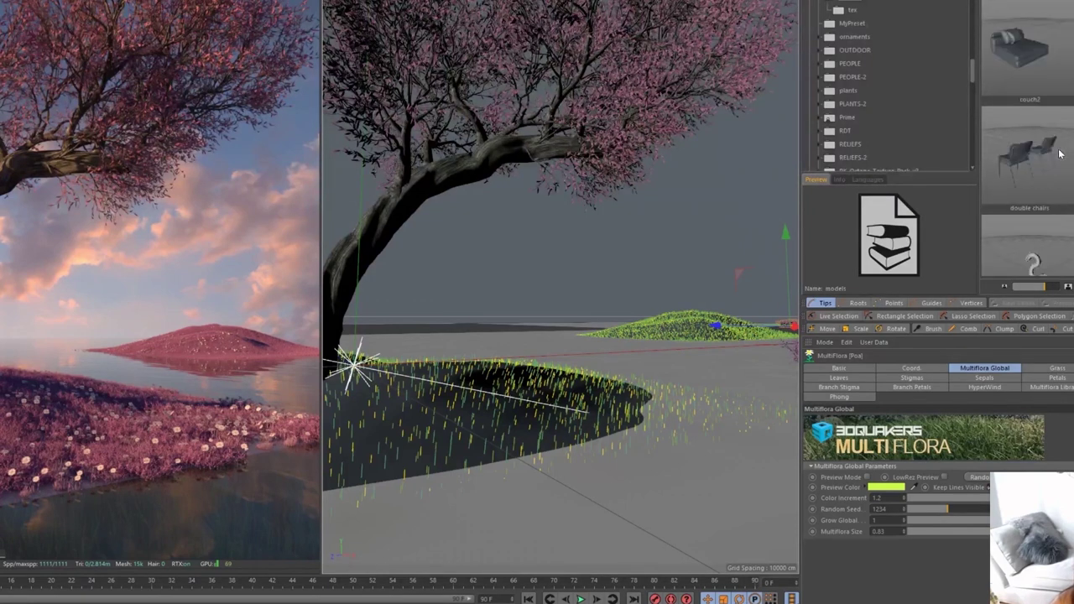
pyautogui.scroll(2, 1060, 155)
pyautogui.scroll(4, 1060, 154)
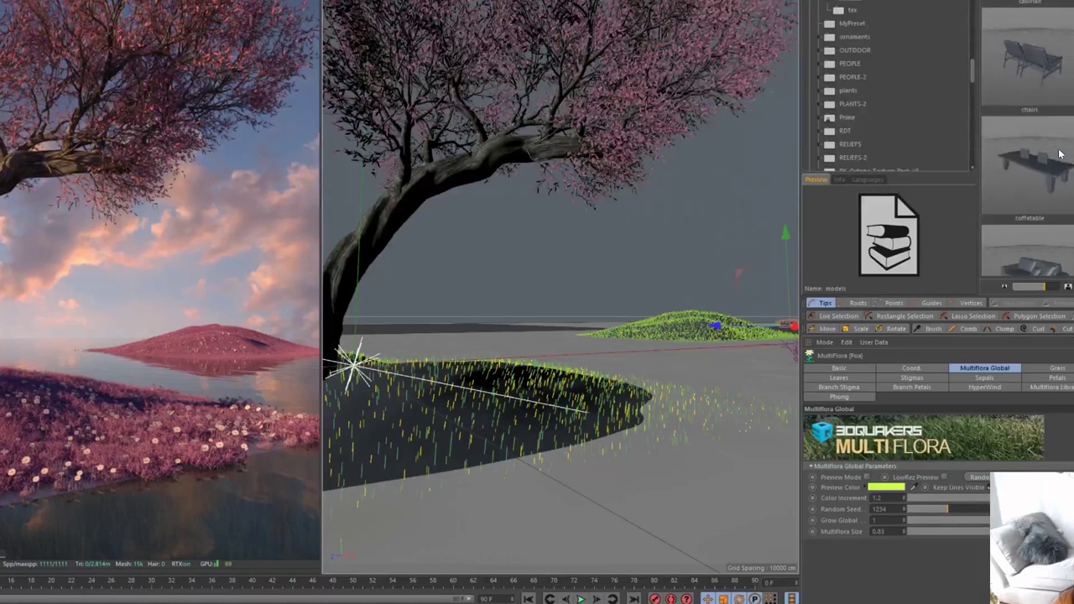
pyautogui.scroll(3, 1060, 155)
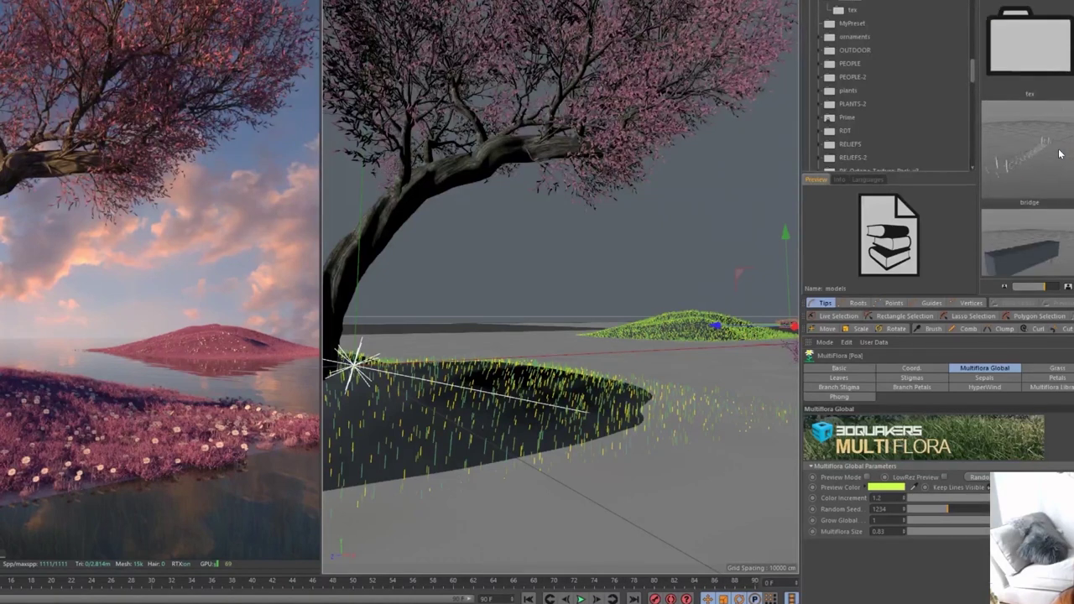
pyautogui.doubleClick(1054, 133)
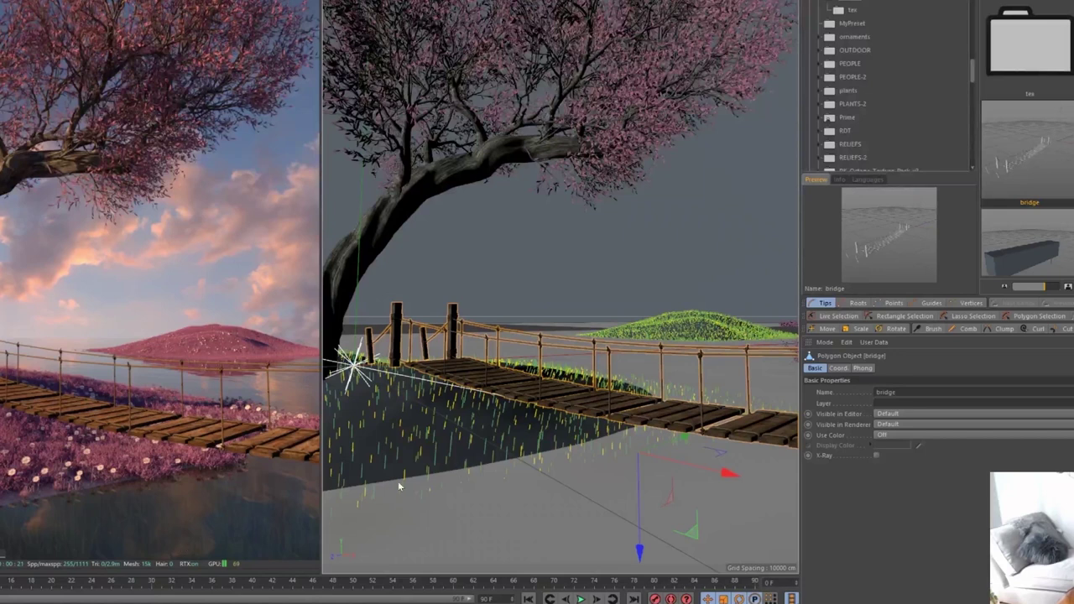
# - Select the main island's Landscape and shift it horizontally toward the bridge
pyautogui.click(432, 411)
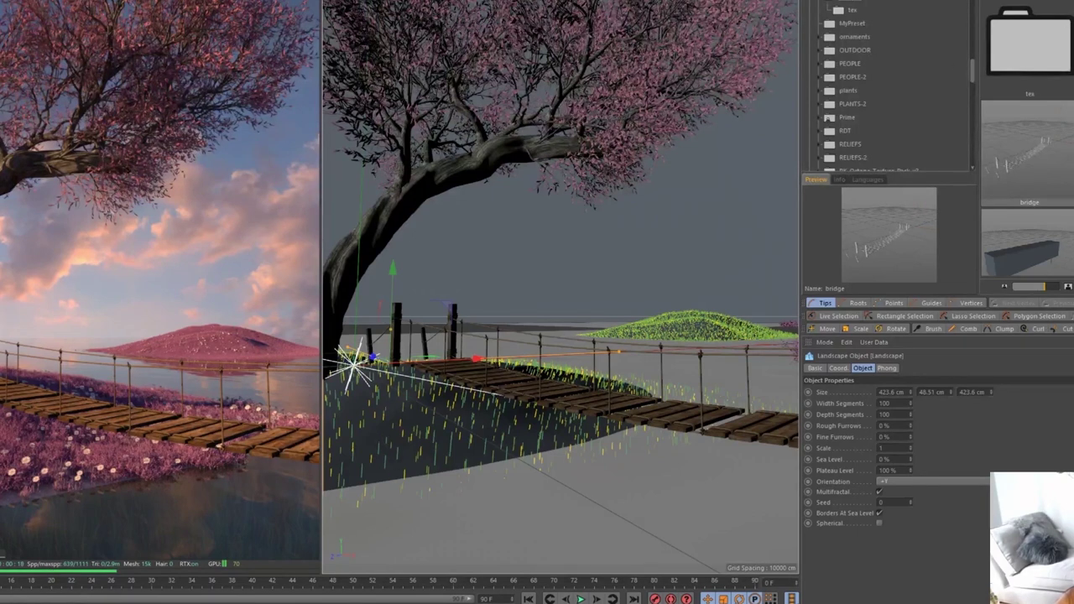
pyautogui.hotkey('shift', 'F2')
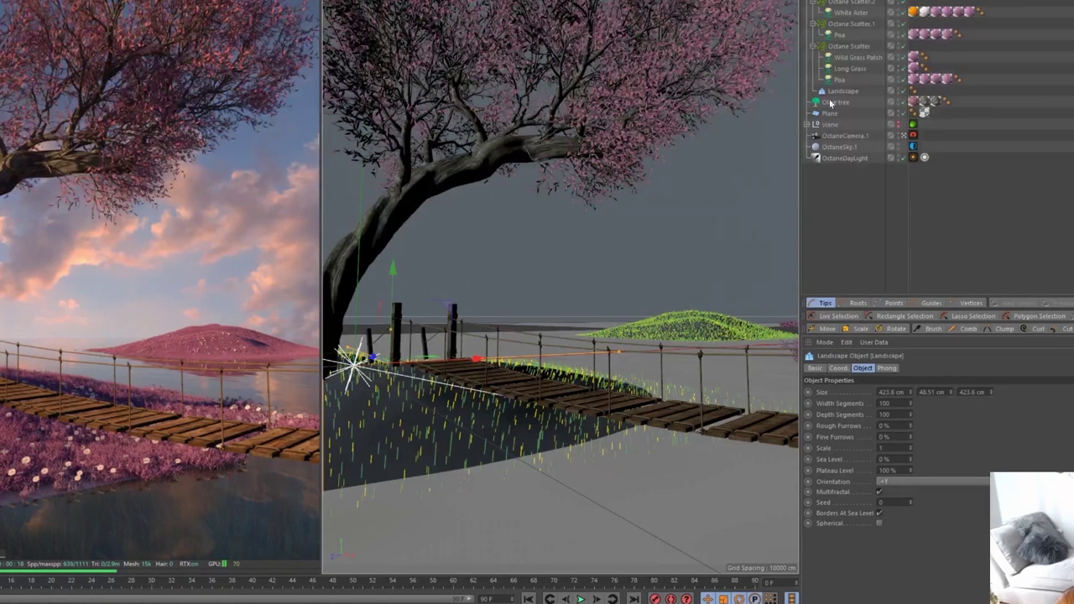
pyautogui.click(809, 1)
pyautogui.click(809, 1)
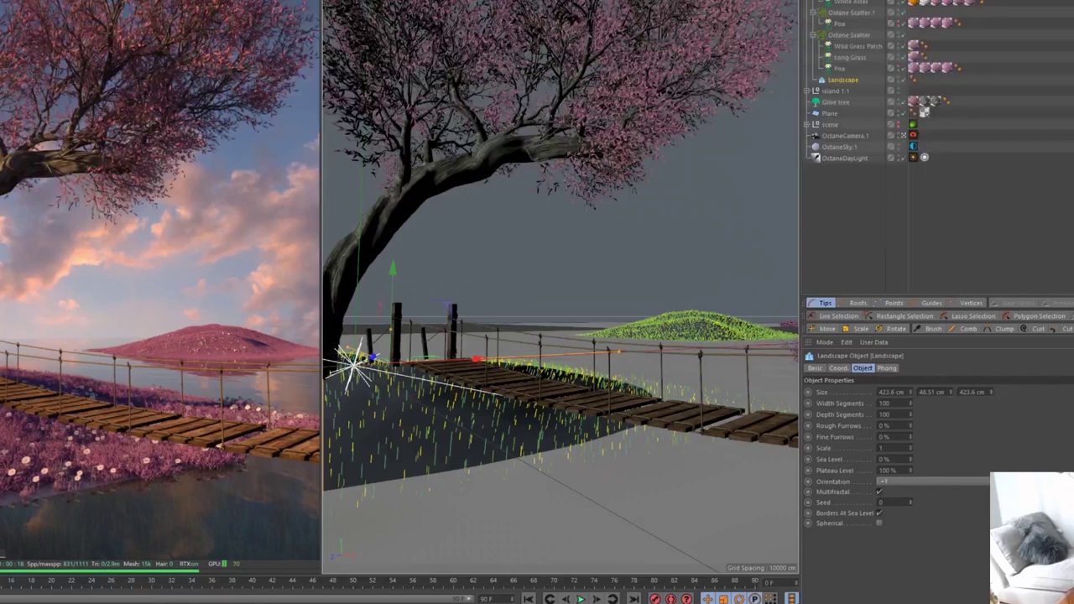
pyautogui.click(840, 94)
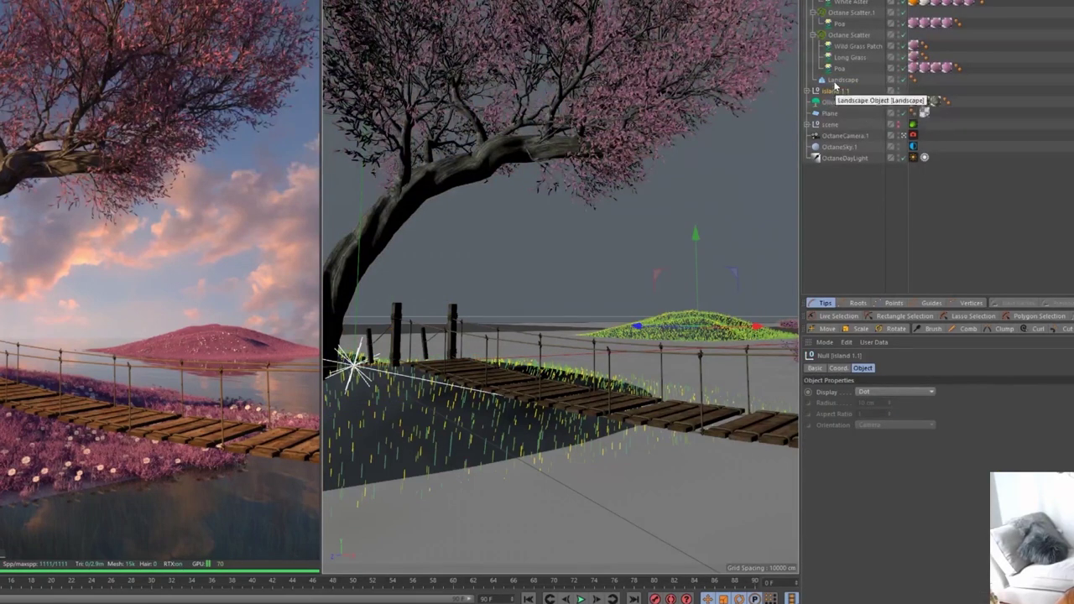
pyautogui.click(843, 79)
pyautogui.moveTo(373, 359); pyautogui.dragTo(383, 361)
pyautogui.moveTo(497, 364); pyautogui.dragTo(491, 365)
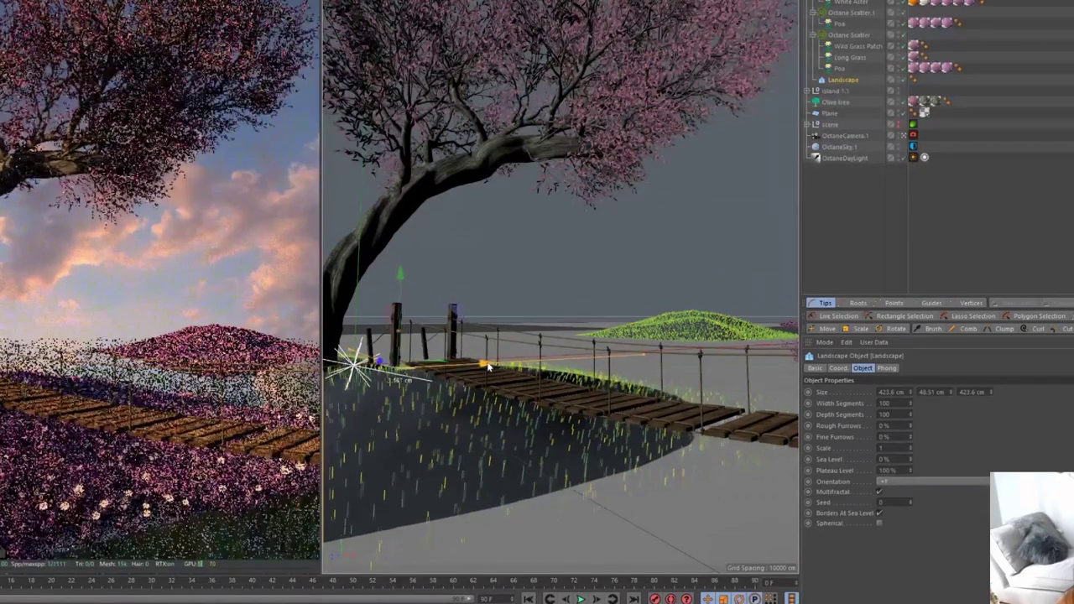
# - Raise the main island's Landscape, scale it up to about 637 × 65 × 637 cm, and reposition it beneath the tree
pyautogui.moveTo(398, 333); pyautogui.dragTo(397, 254)
pyautogui.press('t')
pyautogui.moveTo(594, 274); pyautogui.dragTo(731, 224)
pyautogui.press('e')
pyautogui.moveTo(400, 244)
pyautogui.mouseDown()
pyautogui.moveTo(402, 276)
pyautogui.moveTo(403, 237)
pyautogui.moveTo(400, 263)
pyautogui.mouseUp()
pyautogui.moveTo(380, 315); pyautogui.dragTo(365, 314)
pyautogui.moveTo(377, 257)
pyautogui.mouseDown()
pyautogui.moveTo(380, 287)
pyautogui.moveTo(381, 253)
pyautogui.mouseUp()
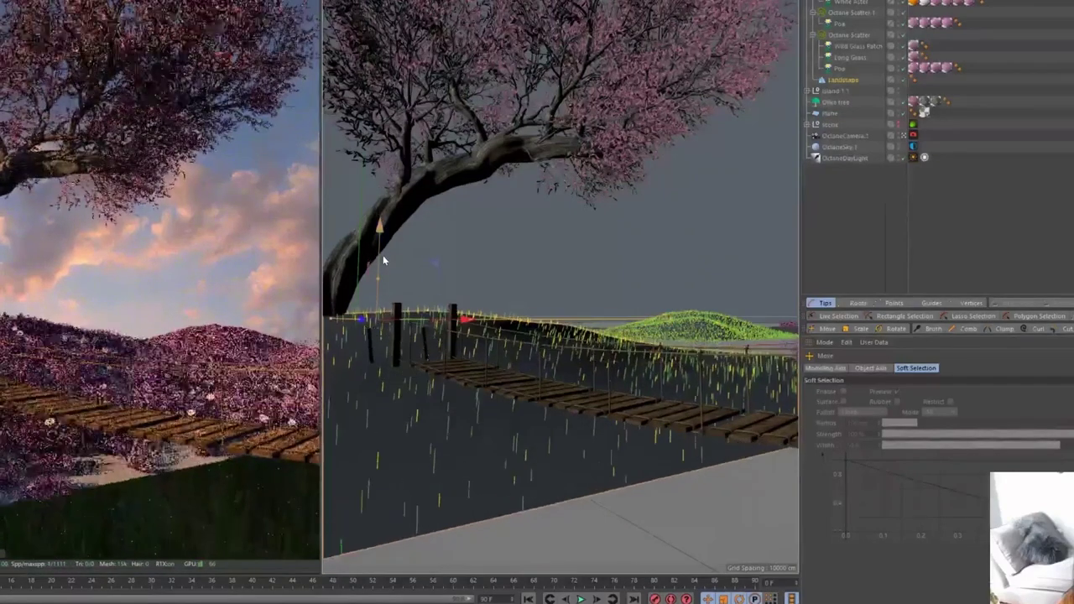
# - Move the bridge toward the camera and raise the water Plane around the islands
pyautogui.click(570, 406)
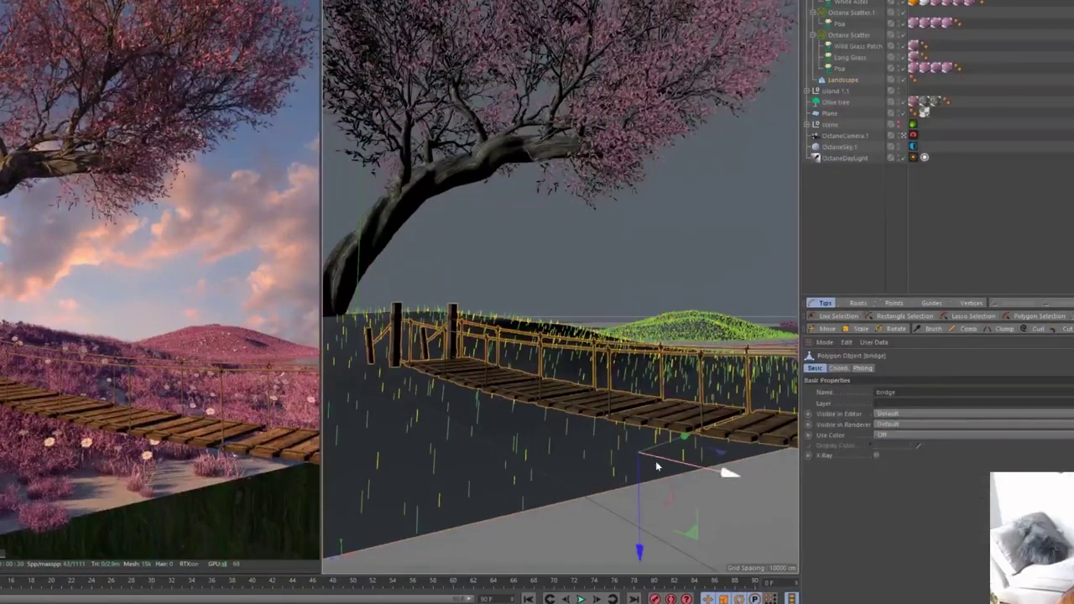
pyautogui.moveTo(640, 486); pyautogui.dragTo(641, 525)
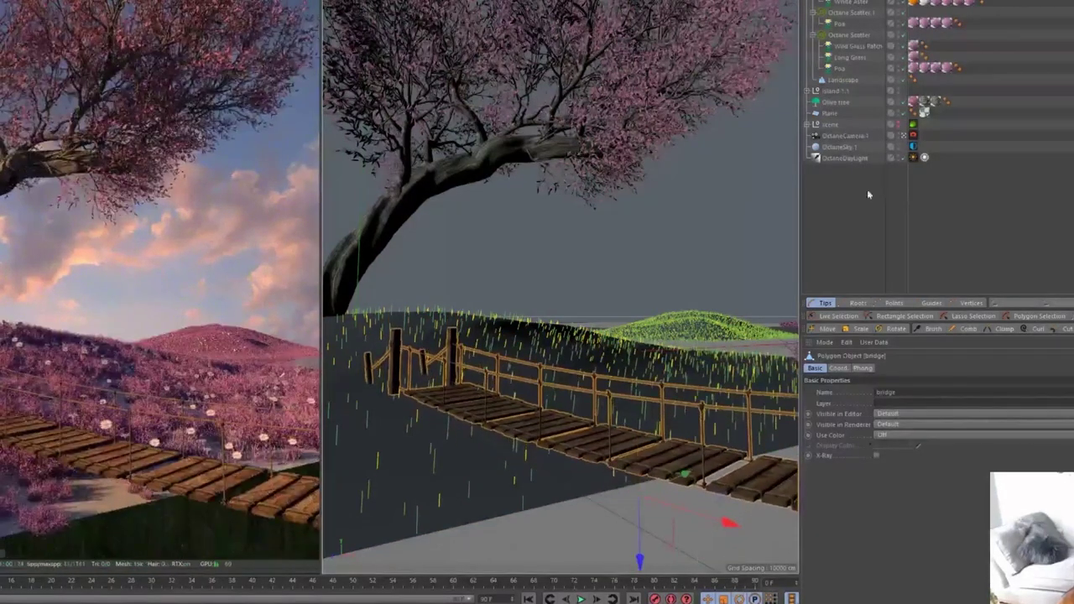
pyautogui.click(831, 120)
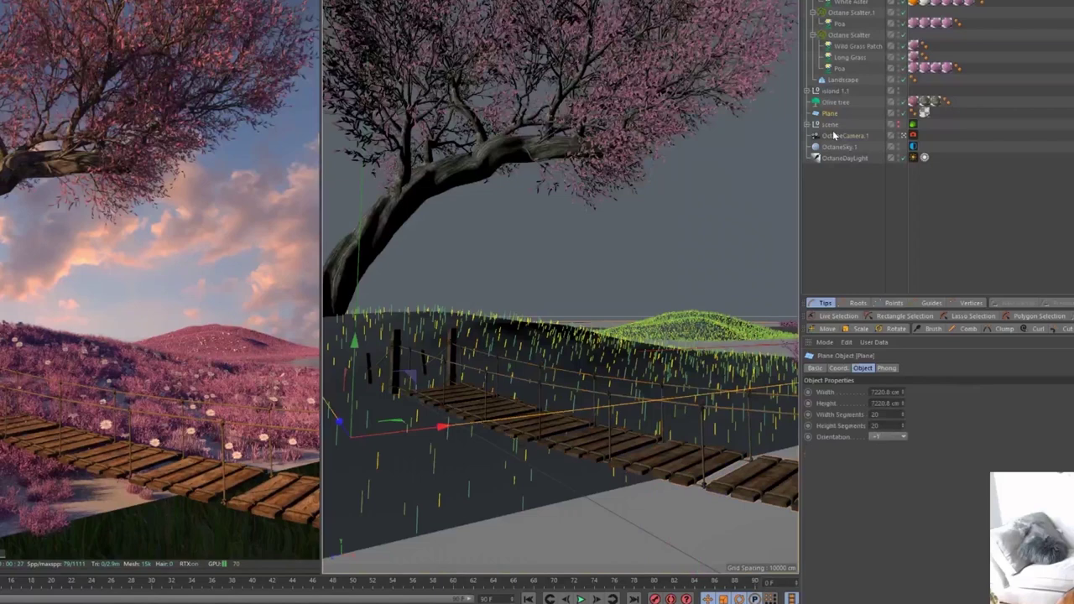
pyautogui.click(848, 102)
pyautogui.click(831, 113)
pyautogui.moveTo(356, 388); pyautogui.dragTo(352, 333)
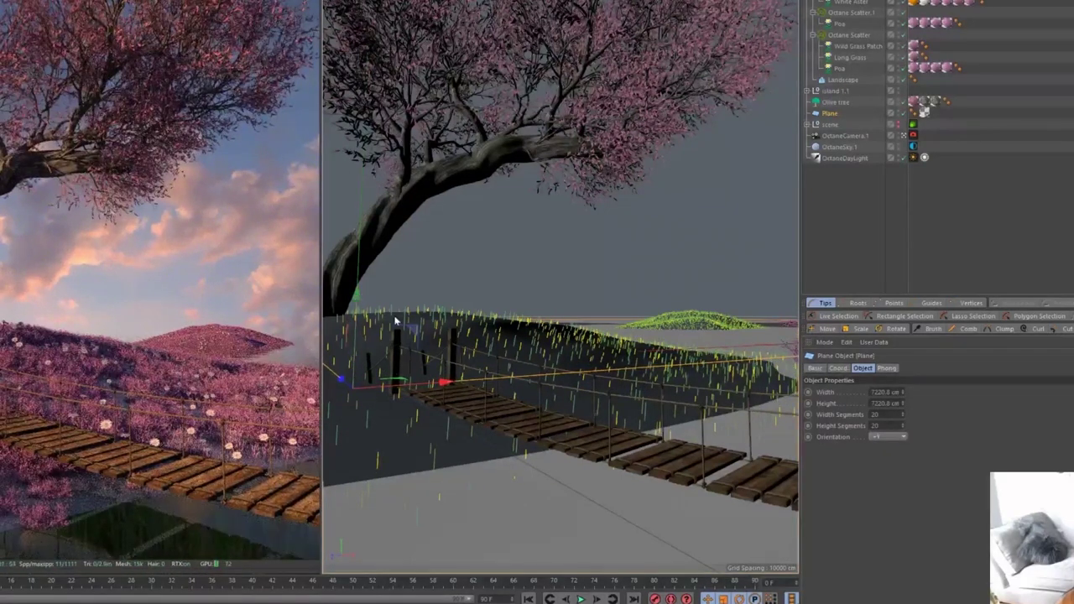
# - Adjust the main island's Landscape height against the raised water Plane
pyautogui.click(841, 80)
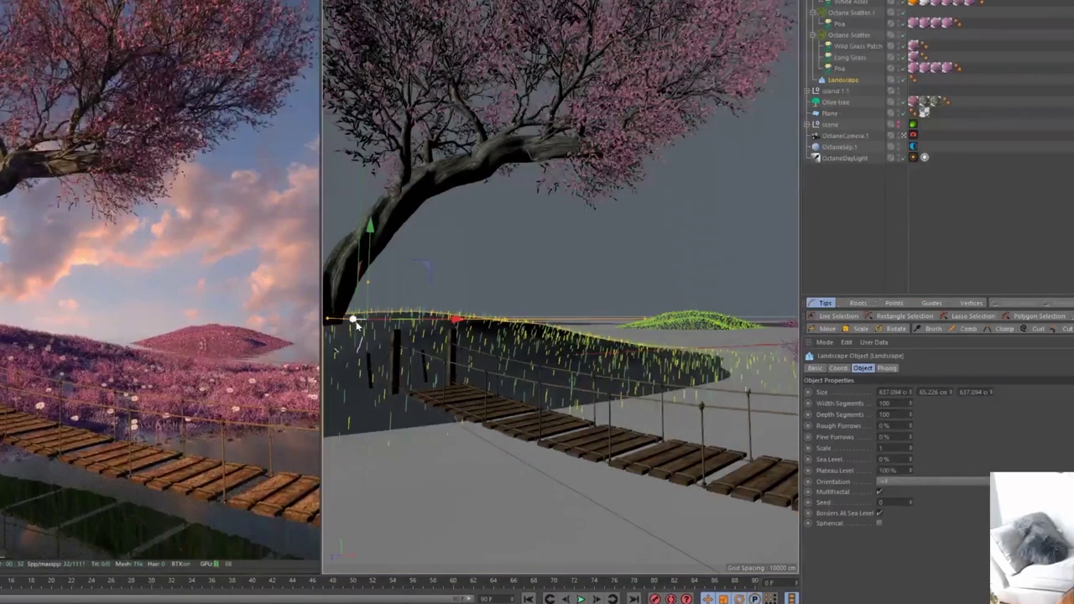
pyautogui.moveTo(372, 250); pyautogui.dragTo(375, 247)
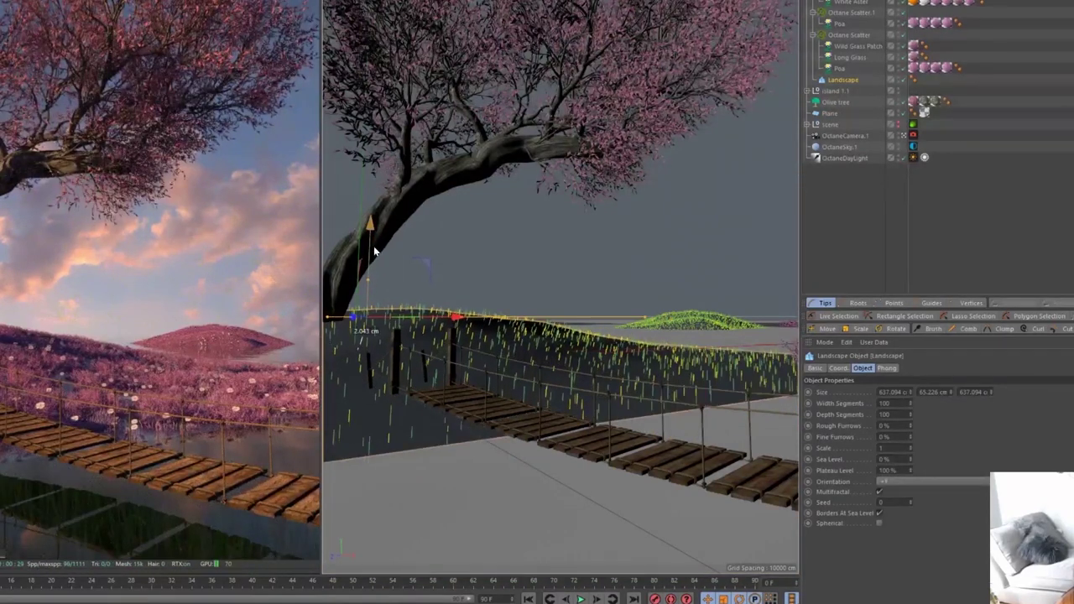
pyautogui.press('super')
pyautogui.press('s')
# - Move the bridge farther toward the camera and lower the main island's Landscape slightly
pyautogui.click(520, 397)
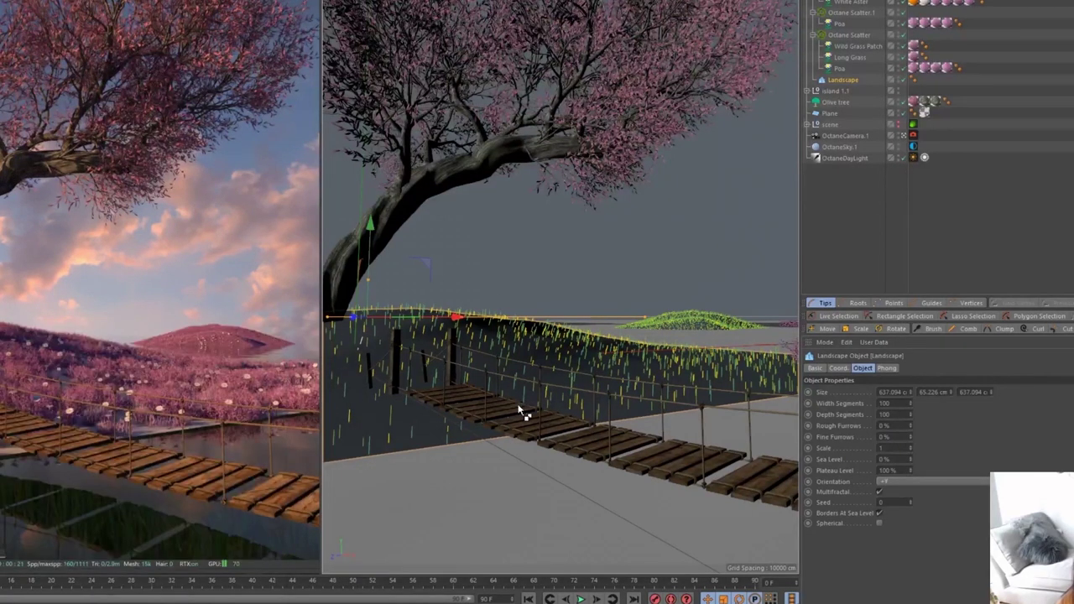
pyautogui.click(521, 411)
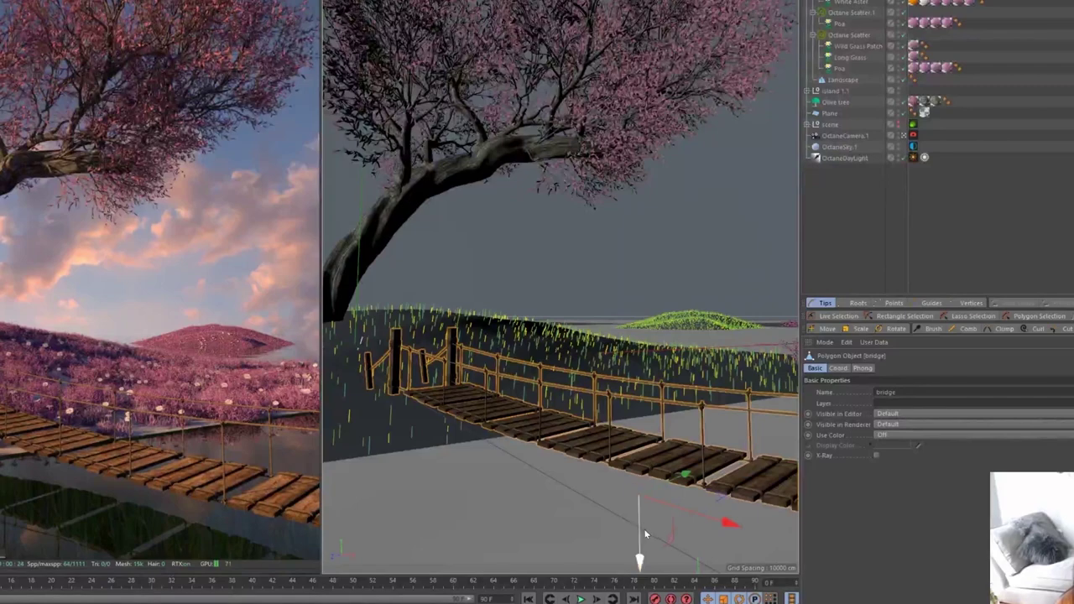
pyautogui.moveTo(643, 534)
pyautogui.mouseDown()
pyautogui.moveTo(644, 564)
pyautogui.moveTo(643, 549)
pyautogui.mouseUp()
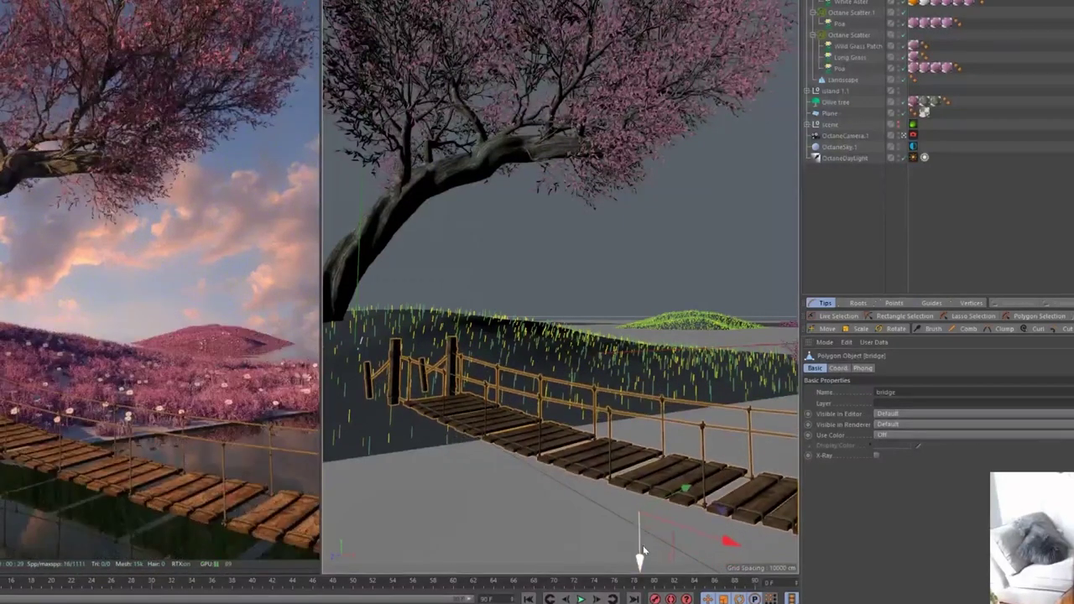
pyautogui.click(834, 78)
pyautogui.moveTo(369, 224); pyautogui.dragTo(369, 230)
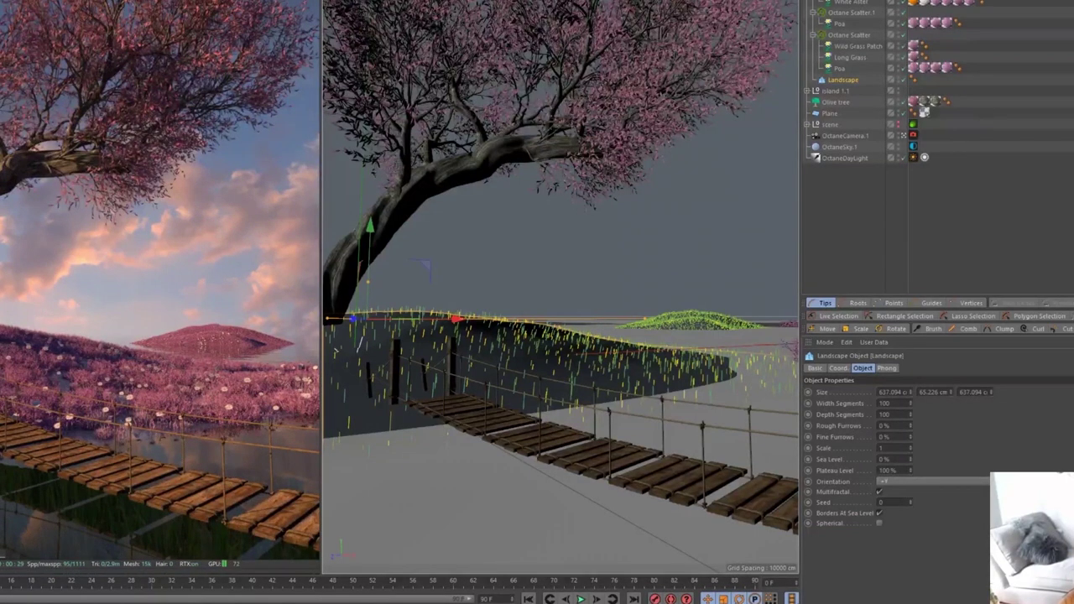
# - Add the swing model from the library and raise it so it hangs from the olive tree's branch
pyautogui.hotkey('shift', 'F8')
pyautogui.scroll(-5, 1027, 139)
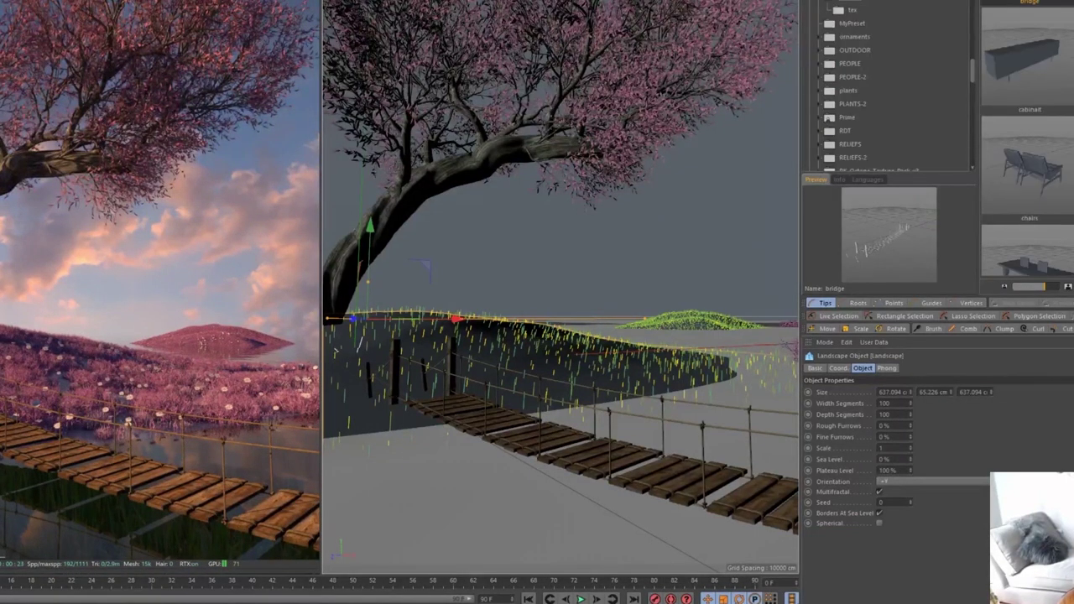
pyautogui.scroll(-3, 1028, 138)
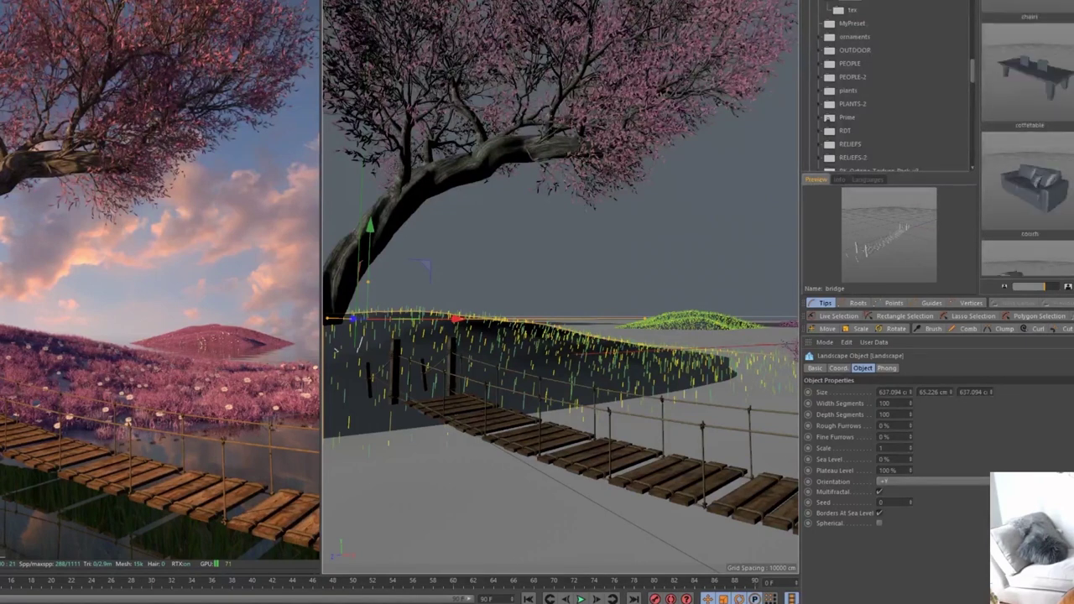
pyautogui.scroll(-3, 1028, 139)
pyautogui.scroll(-2, 1027, 138)
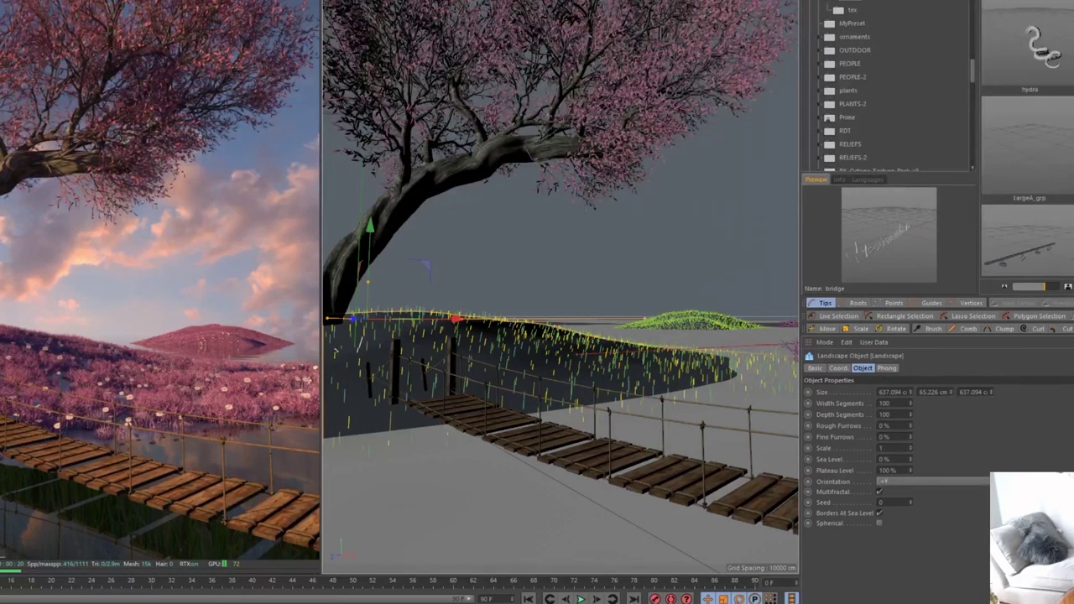
pyautogui.scroll(-3, 1027, 138)
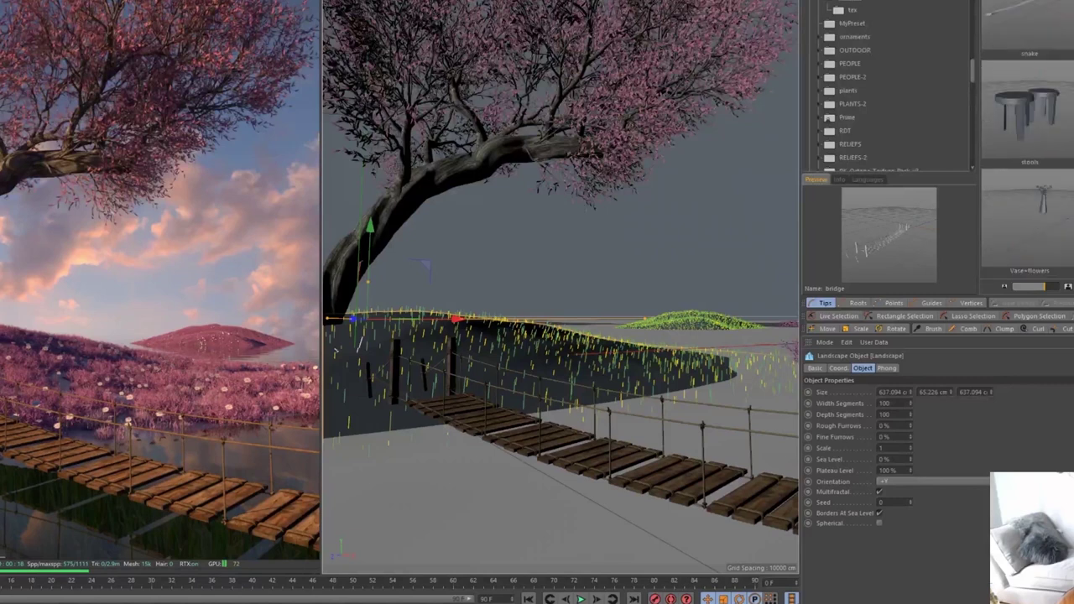
pyautogui.doubleClick(1072, 166)
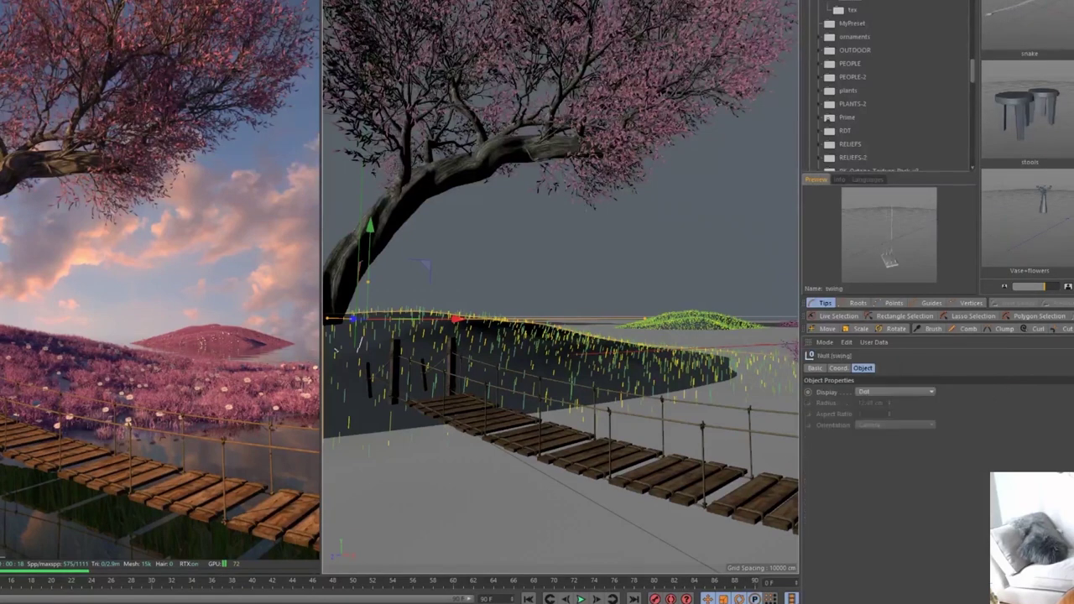
pyautogui.hotkey('shift', 'F1')
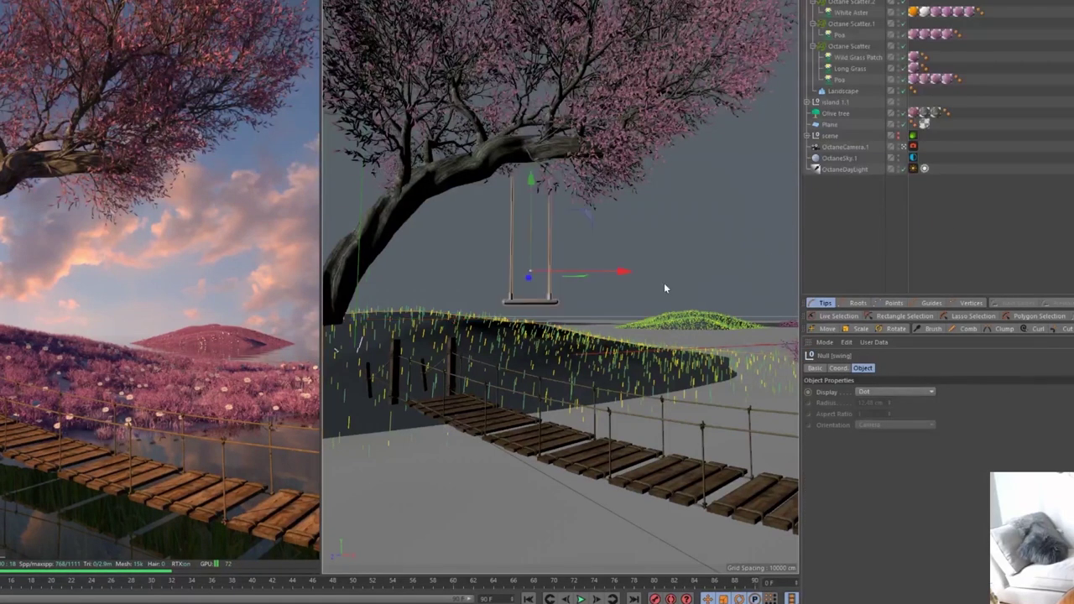
pyautogui.moveTo(532, 210); pyautogui.dragTo(532, 180)
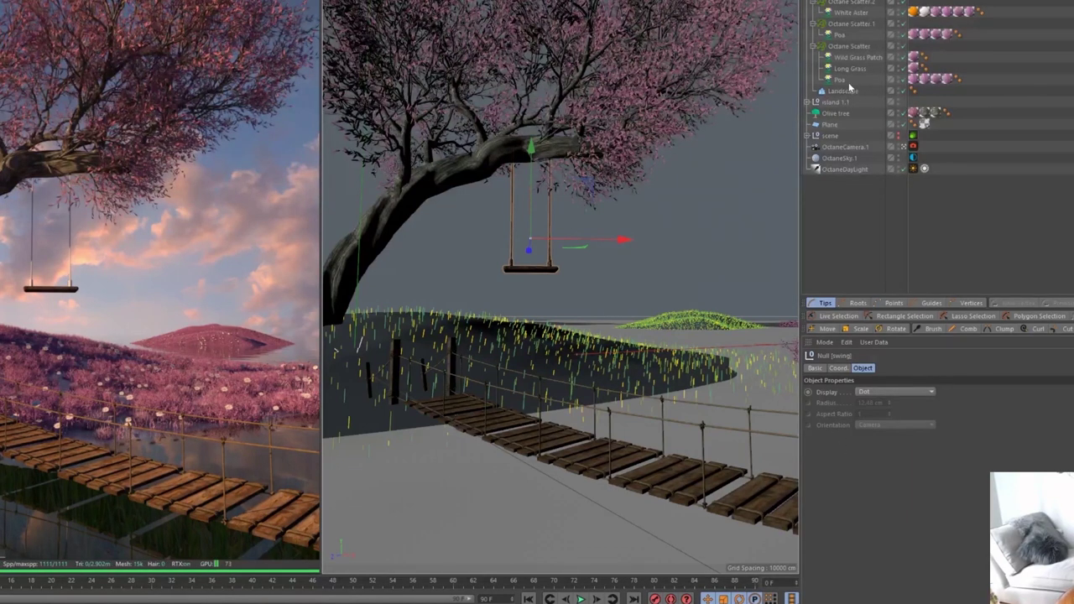
# - Group Landscape, Island 1.1, Olive tree and Plane under a null, and group that null with the objects above it
pyautogui.keyDown('shift'); pyautogui.click(829, 125); pyautogui.keyUp('shift')
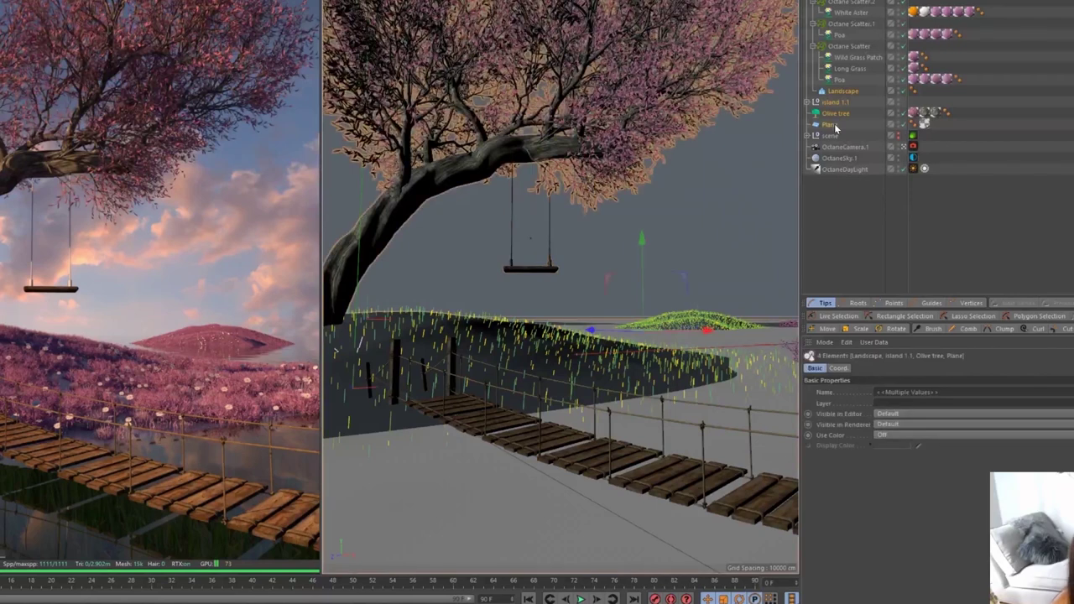
pyautogui.hotkey('alt', 'g')
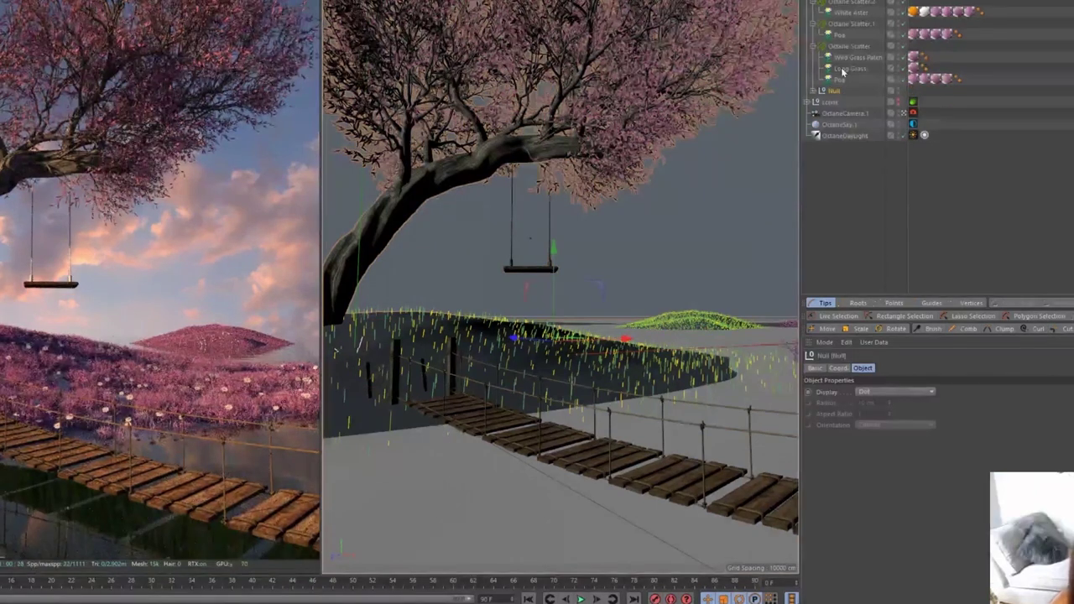
pyautogui.keyDown('shift'); pyautogui.click(839, 1); pyautogui.keyUp('shift')
pyautogui.hotkey('alt', 'g')
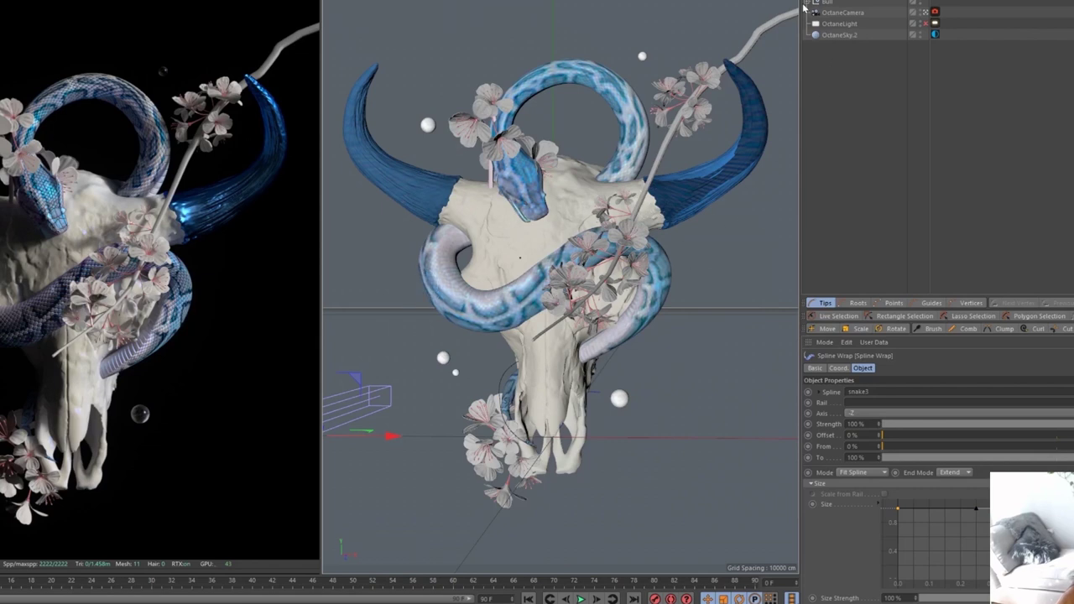
# - Inspect the snake's Subdivision Surface.1 settings in the skull scene
pyautogui.scroll(2, 842, 22)
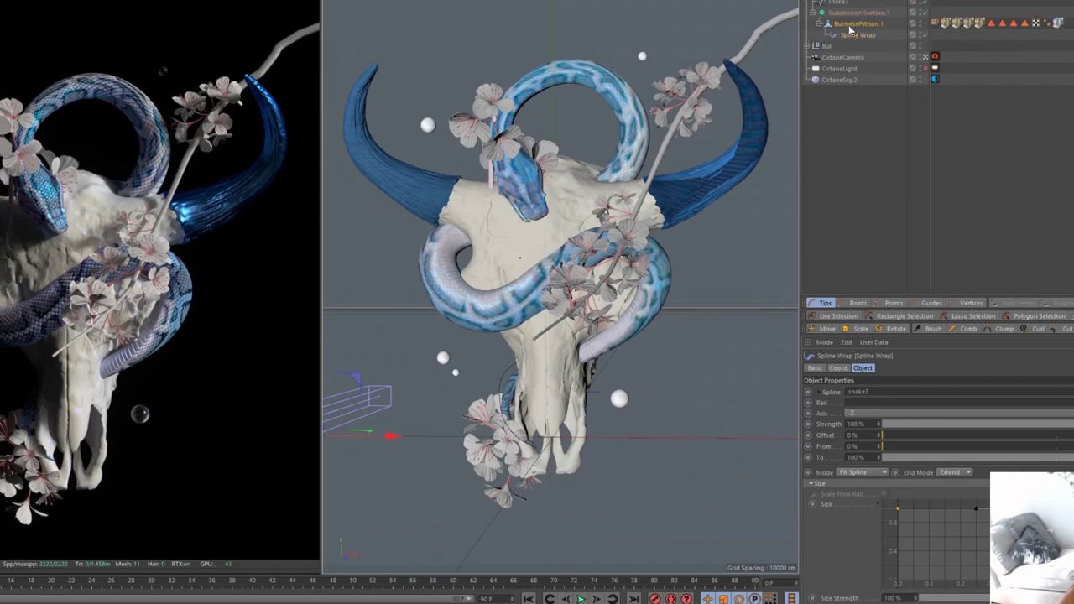
pyautogui.click(849, 15)
pyautogui.scroll(-2, 810, 4)
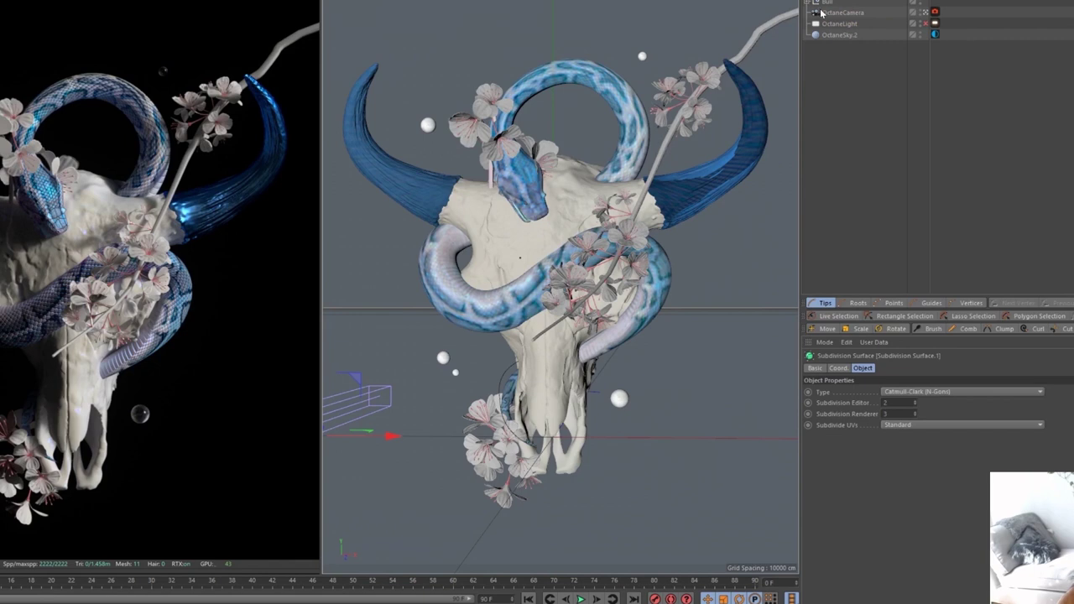
# - Inspect the object settings of the snake3 spline that guides the snake around the skull
pyautogui.scroll(2, 848, 7)
pyautogui.click(848, 4)
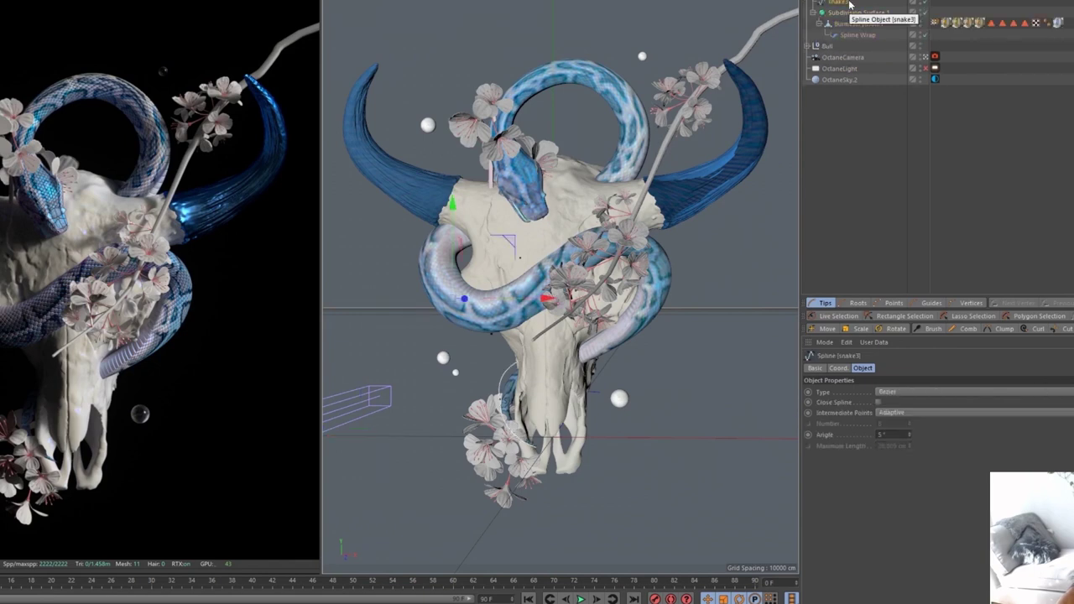
pyautogui.scroll(-2, 813, 3)
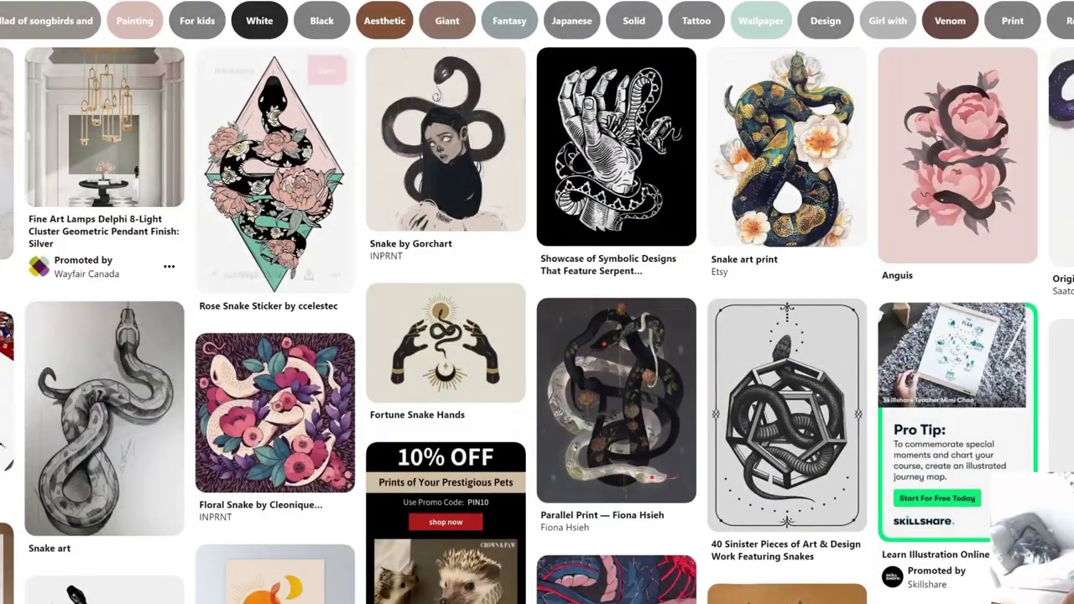
# - Switch to Pinterest, browse snake illustrations for reference, and open the Freepik pin of a white snake with red flowers
pyautogui.scroll(-15, 445, 252)
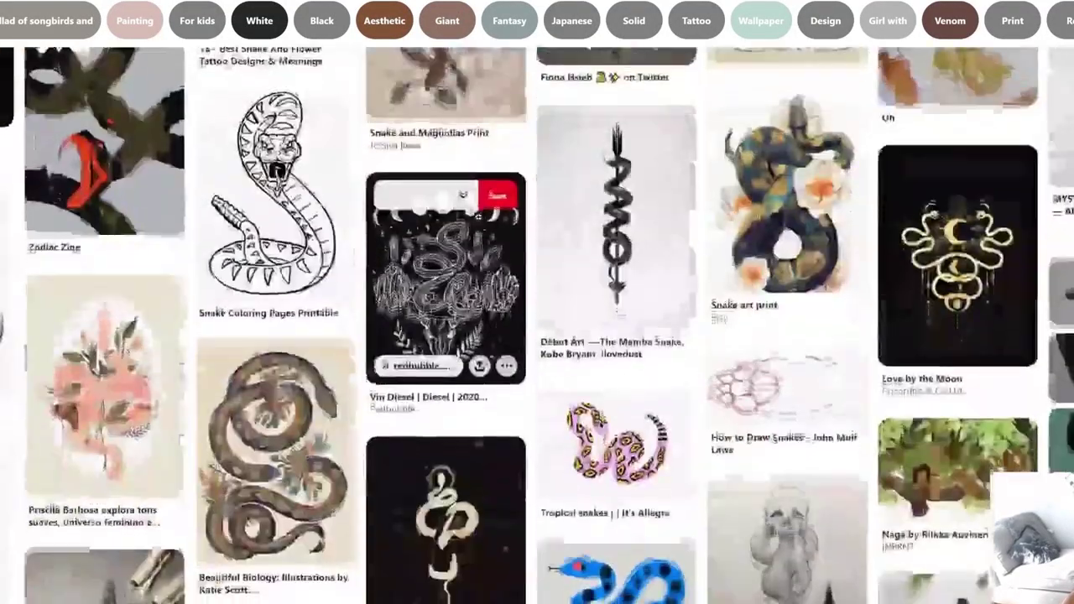
pyautogui.scroll(-10, 445, 260)
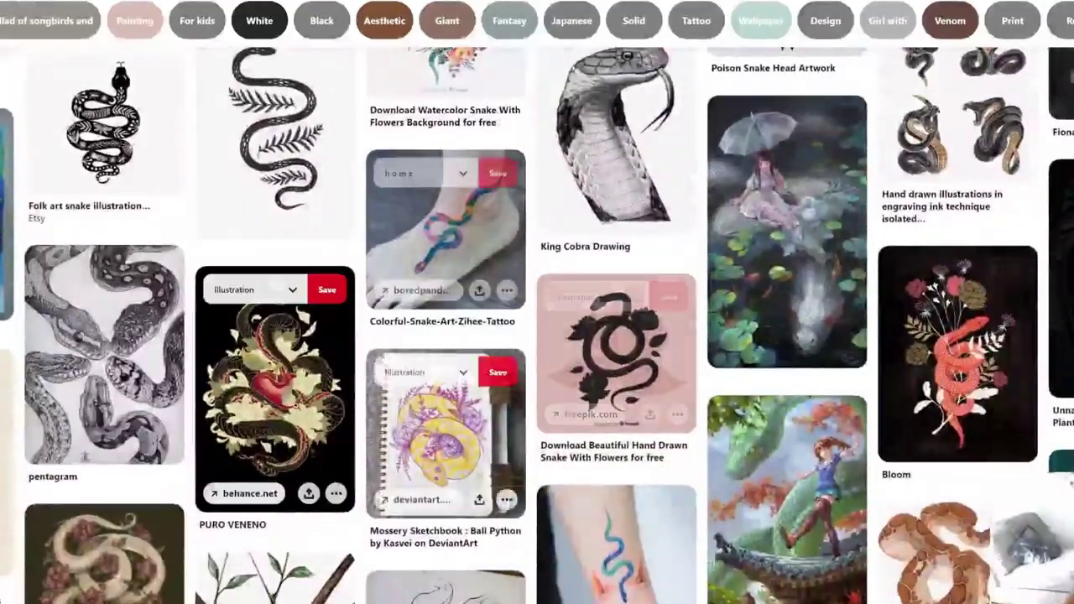
pyautogui.scroll(-4, 437, 361)
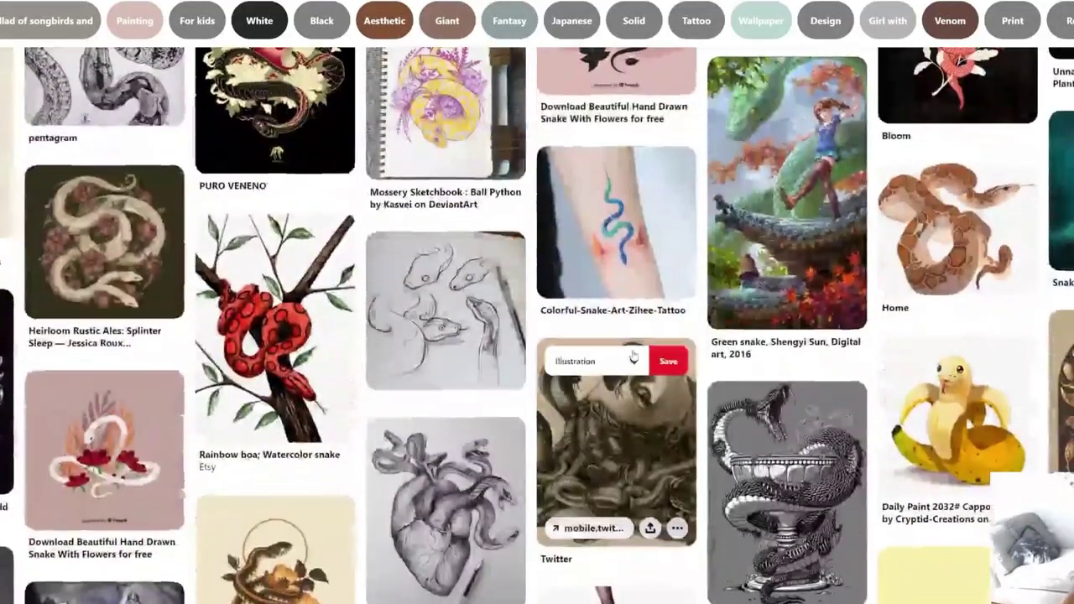
pyautogui.scroll(-4, 633, 357)
pyautogui.click(101, 251)
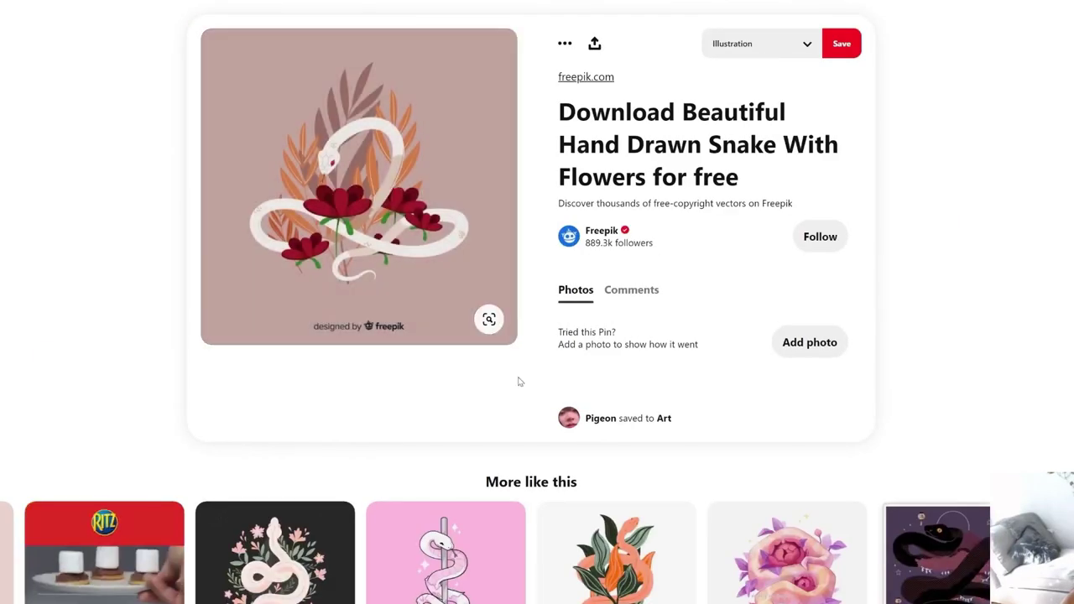
pyautogui.scroll(-4, 504, 357)
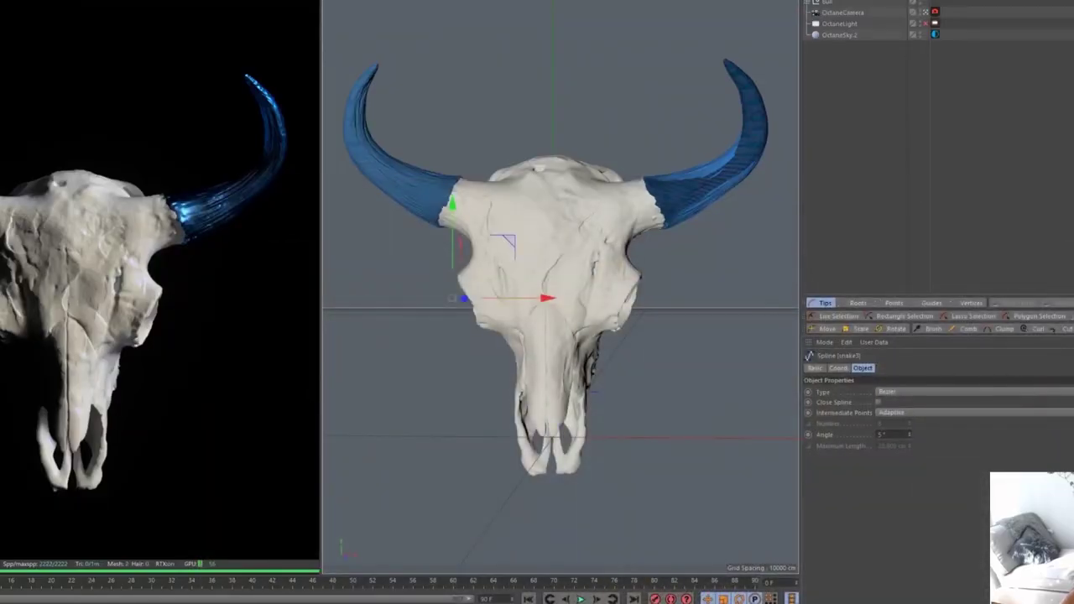
# - Return to the skull scene and merge in the snake Illustrator file as a spline using the default import settings
pyautogui.rightClick(816, 3)
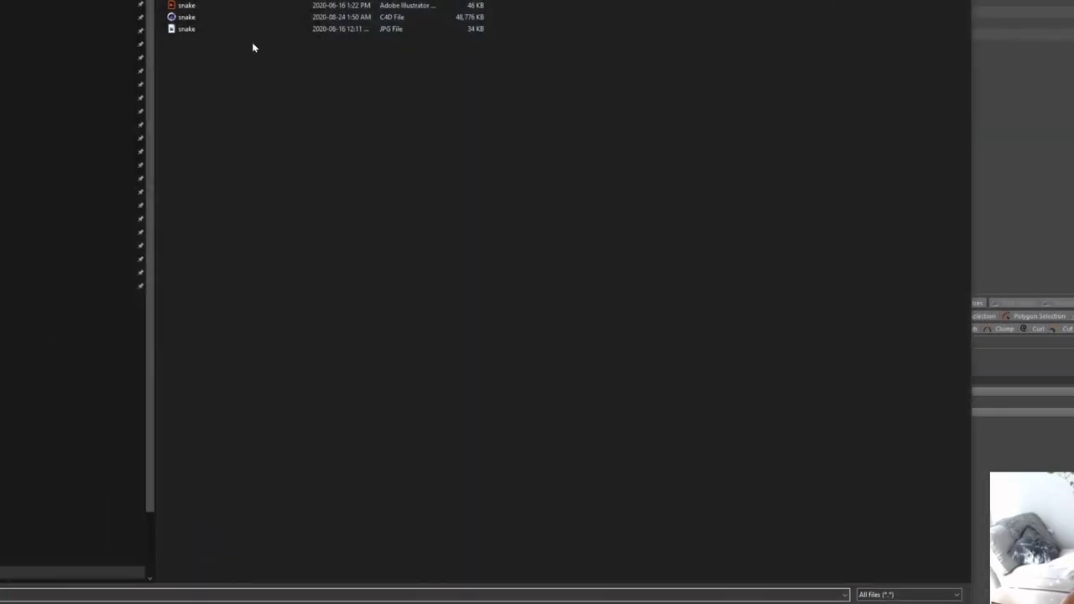
pyautogui.click(230, 5)
pyautogui.doubleClick(230, 5)
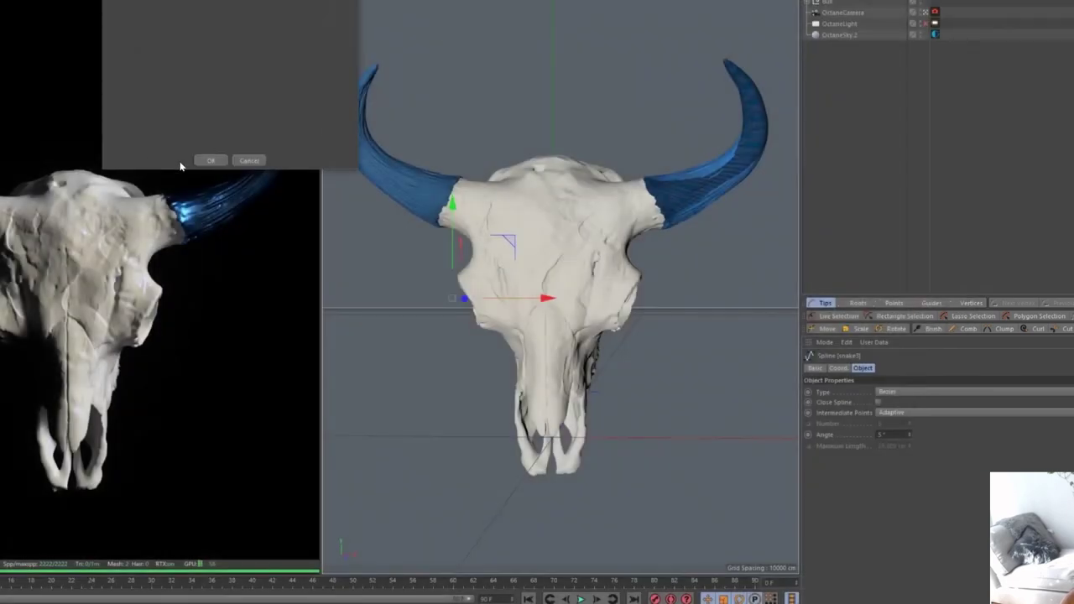
pyautogui.click(205, 160)
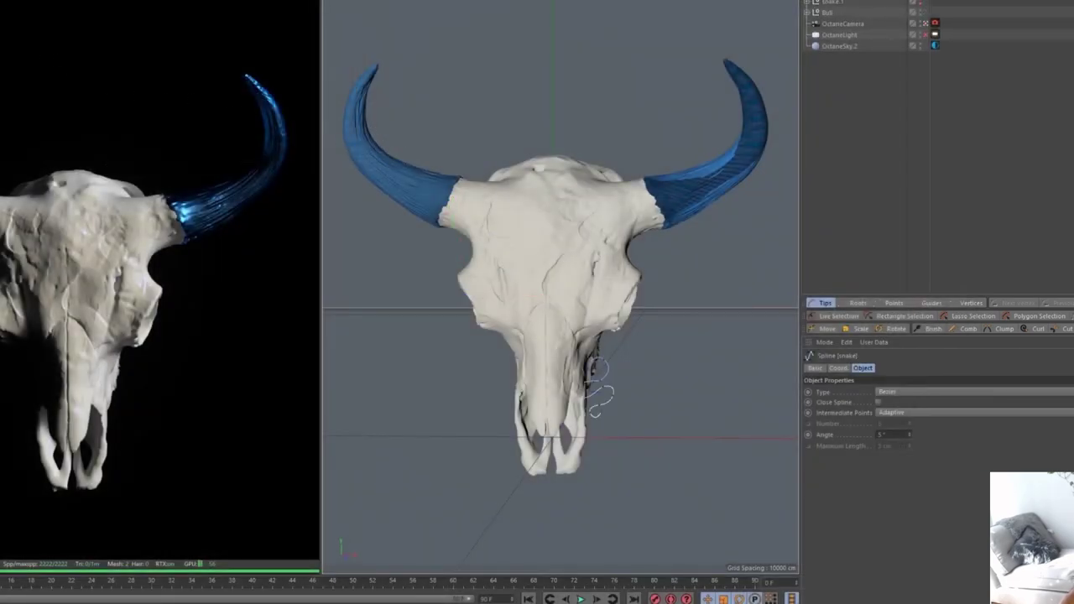
# - Enlarge the imported snake spline to about the skull's height and center it over the skull
pyautogui.press('t')
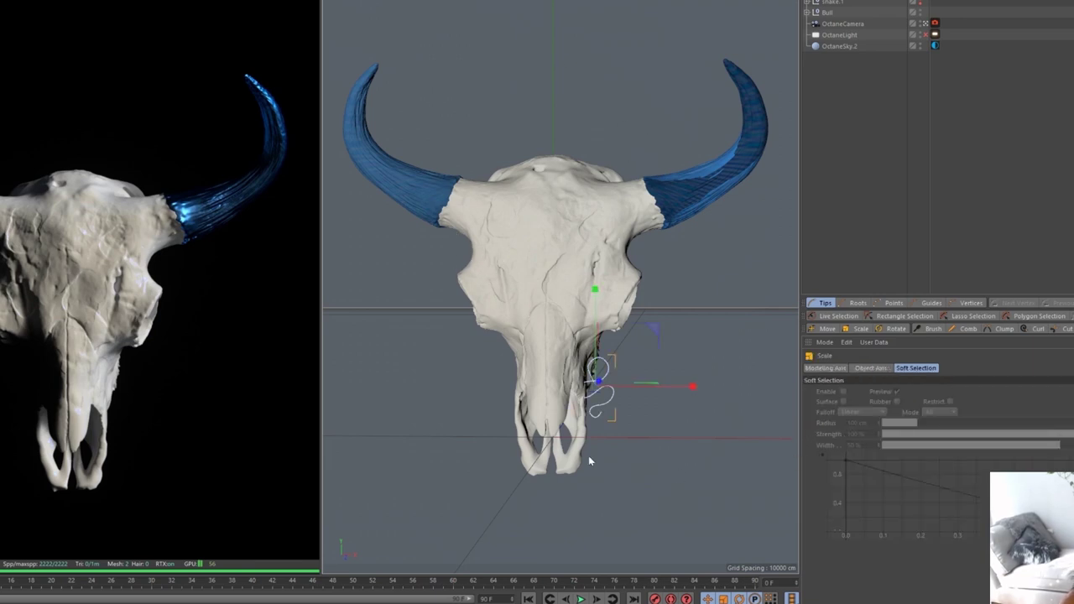
pyautogui.moveTo(588, 456); pyautogui.dragTo(797, 455)
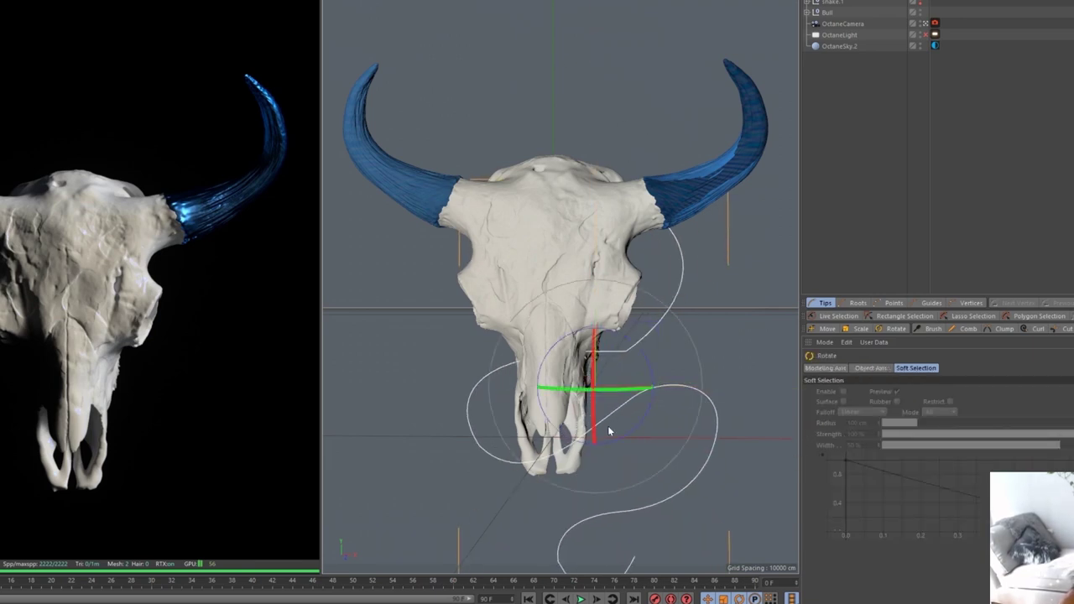
pyautogui.press('e')
pyautogui.moveTo(594, 348); pyautogui.dragTo(569, 252)
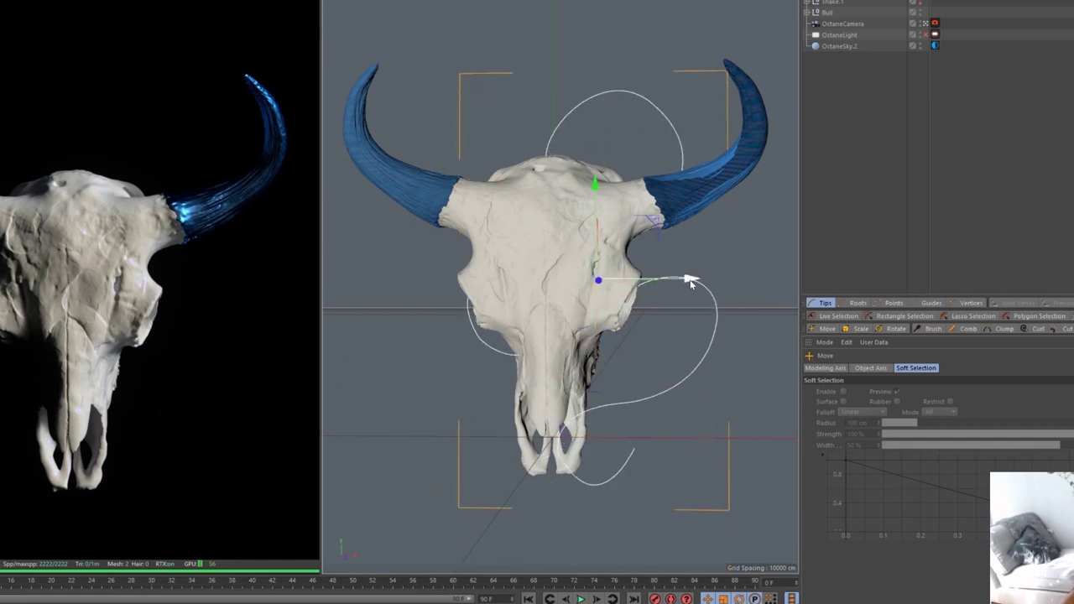
pyautogui.moveTo(688, 279); pyautogui.dragTo(630, 280)
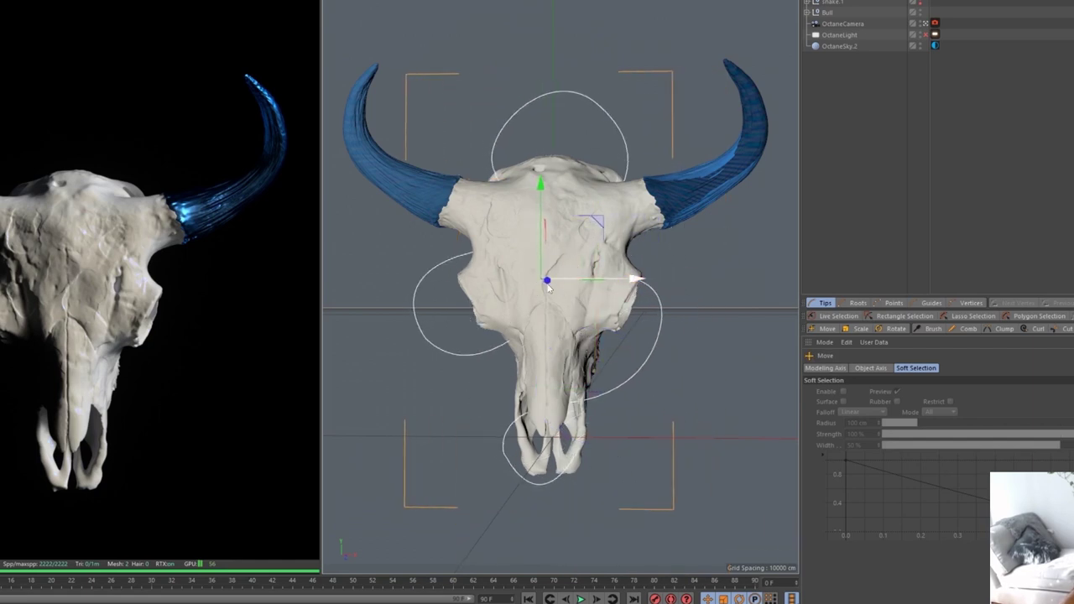
pyautogui.moveTo(541, 264); pyautogui.dragTo(540, 280)
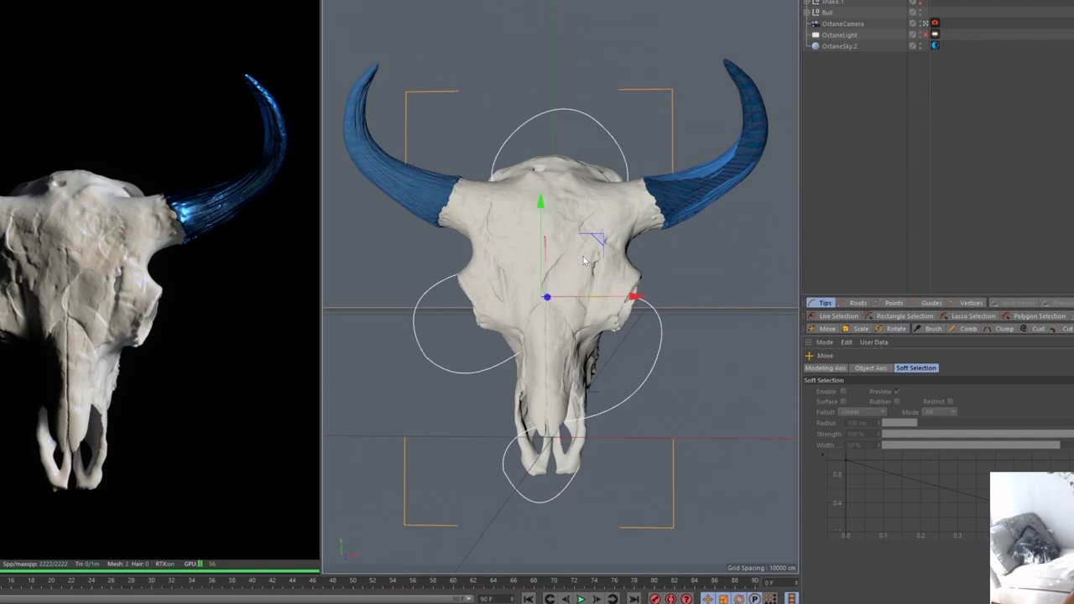
pyautogui.press('t')
pyautogui.moveTo(626, 245); pyautogui.dragTo(583, 292)
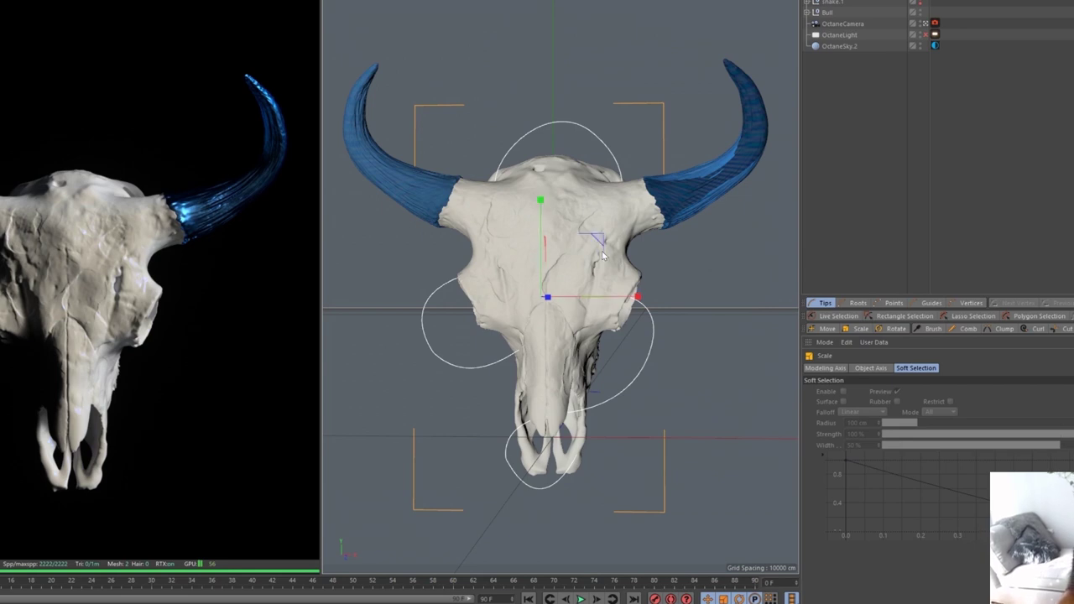
# - Show the finished snake.1 as a guide and raise the imported spline so its curves line up with the snake
pyautogui.click(920, 3)
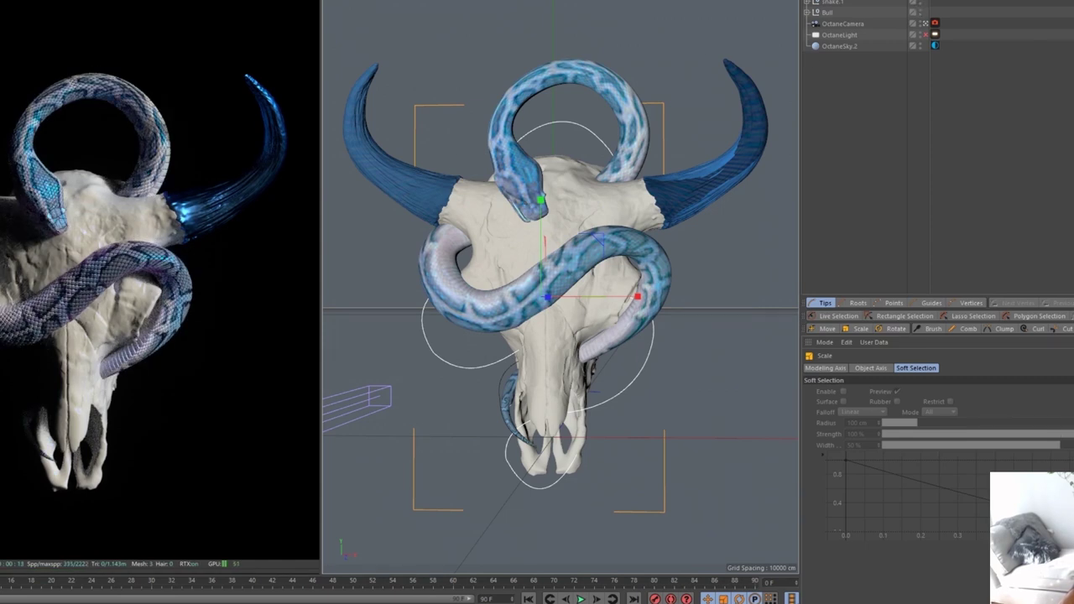
pyautogui.click(737, 110)
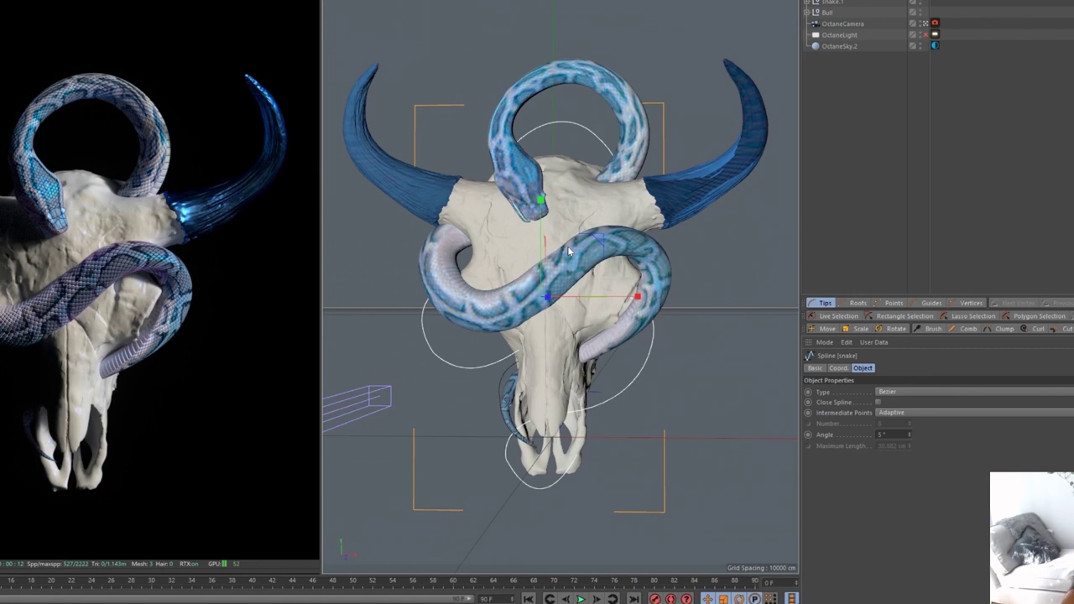
pyautogui.press('e')
pyautogui.moveTo(546, 254); pyautogui.dragTo(548, 206)
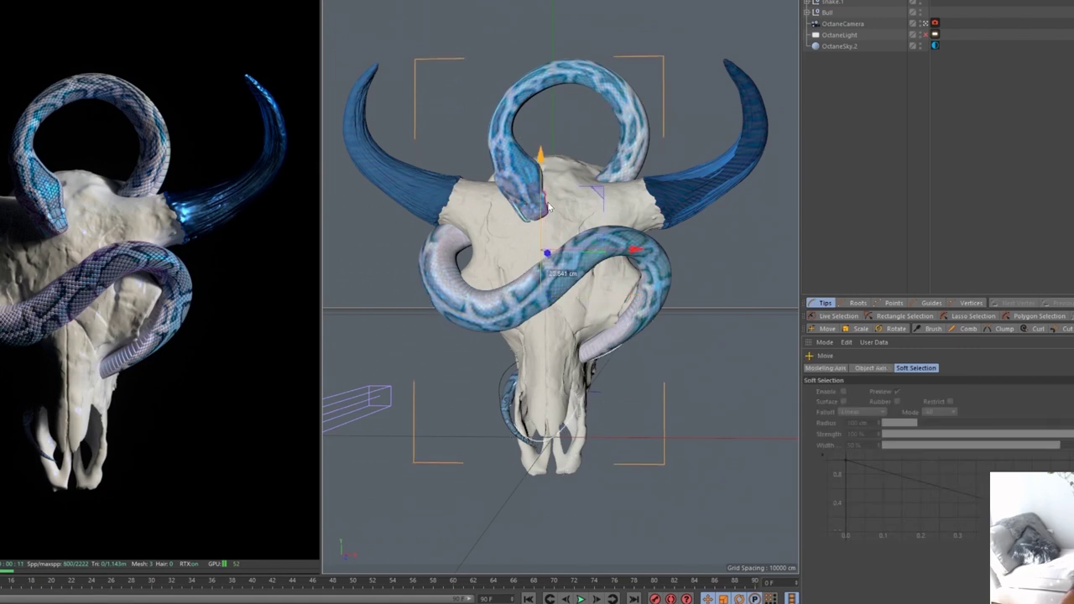
# - Hide snake.1, leave the OctaneCamera view, and set up the imported spline for point editing with Live Selection
pyautogui.click(923, 4)
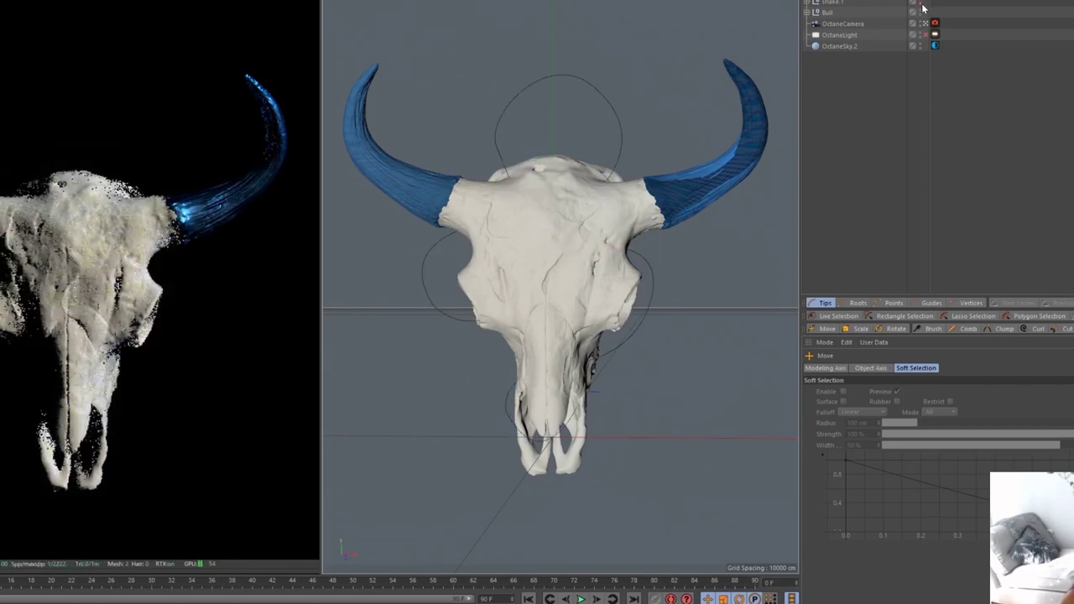
pyautogui.click(852, 3)
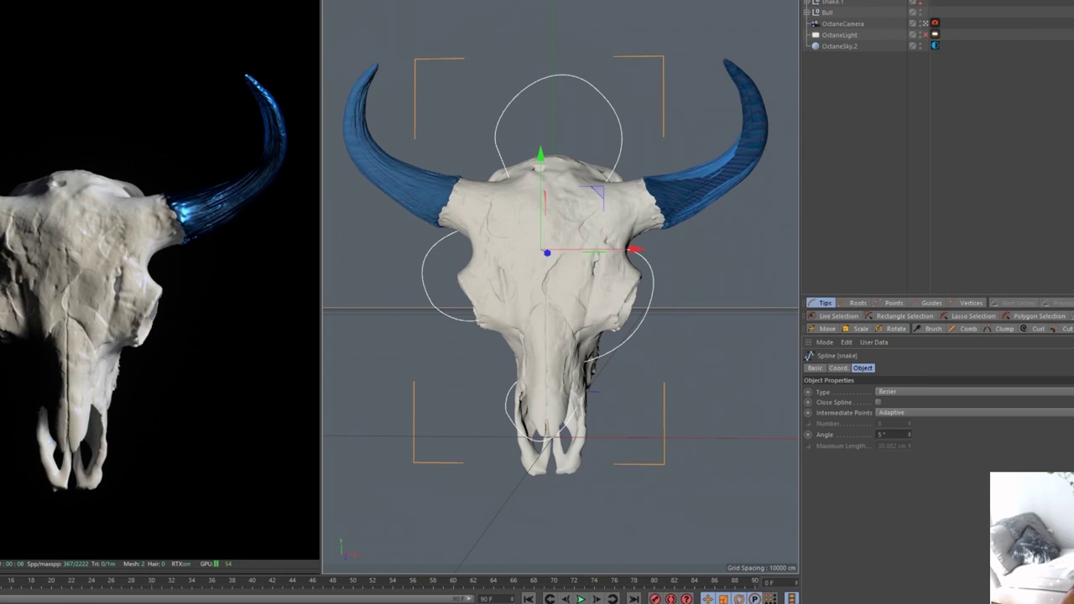
pyautogui.click(927, 24)
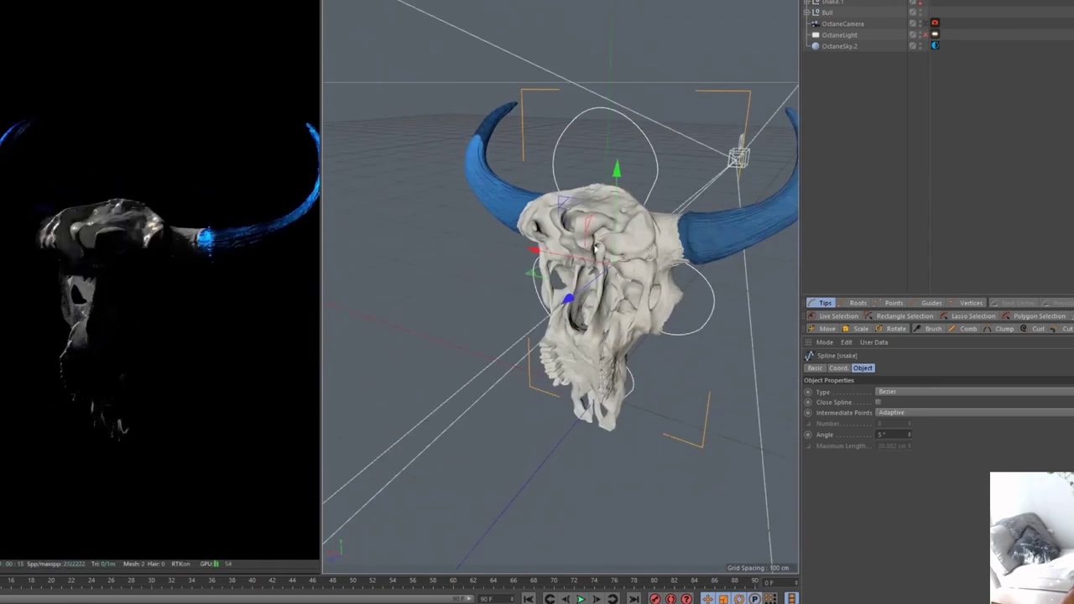
pyautogui.keyDown('alt'); pyautogui.moveTo(684, 280); pyautogui.dragTo(601, 312); pyautogui.keyUp('alt')
pyautogui.press('Return')
pyautogui.press('9')
pyautogui.keyDown('alt'); pyautogui.moveTo(675, 306); pyautogui.dragTo(430, 256); pyautogui.keyUp('alt')
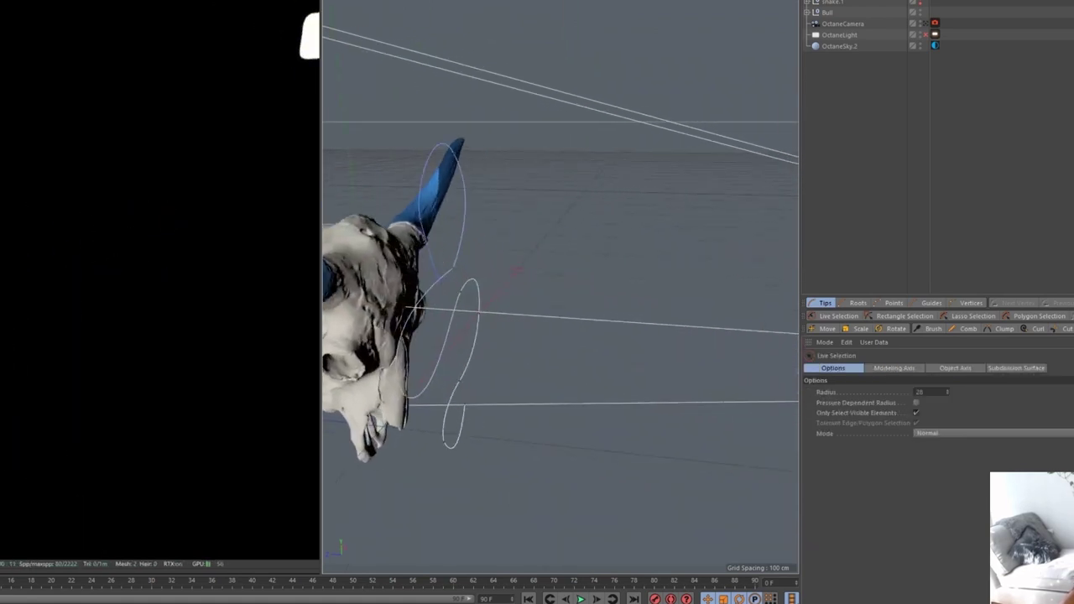
# - Show snake.1 again and move the end point of the imported spline's upper loop backward, away from the skull
pyautogui.click(921, 2)
pyautogui.click(921, 4)
pyautogui.keyDown('alt'); pyautogui.moveTo(381, 314); pyautogui.dragTo(408, 320); pyautogui.keyUp('alt')
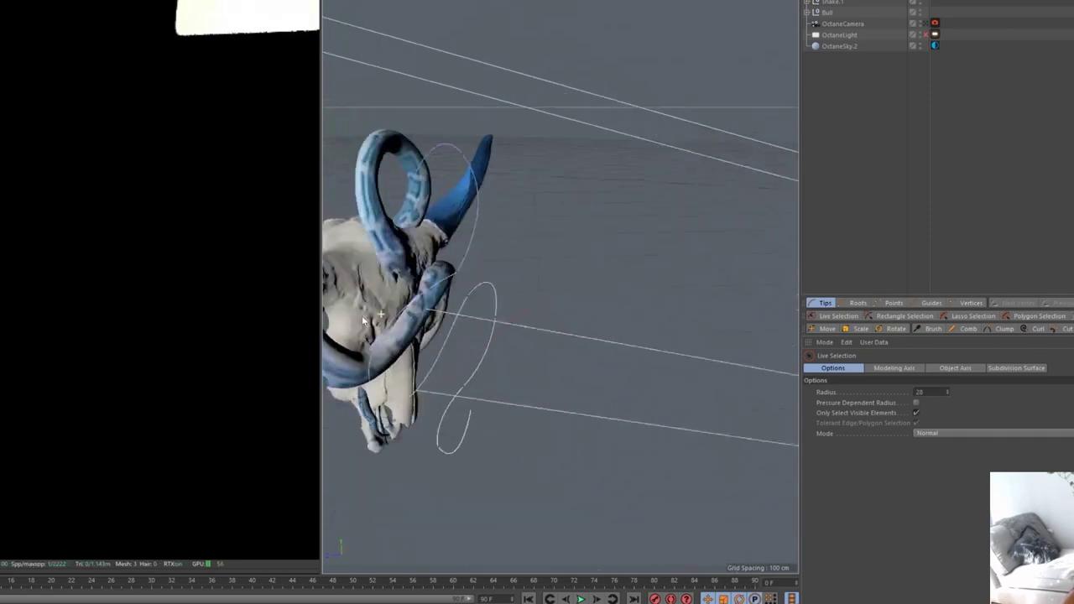
pyautogui.keyDown('alt'); pyautogui.moveTo(358, 321); pyautogui.dragTo(448, 293); pyautogui.keyUp('alt')
pyautogui.click(432, 293)
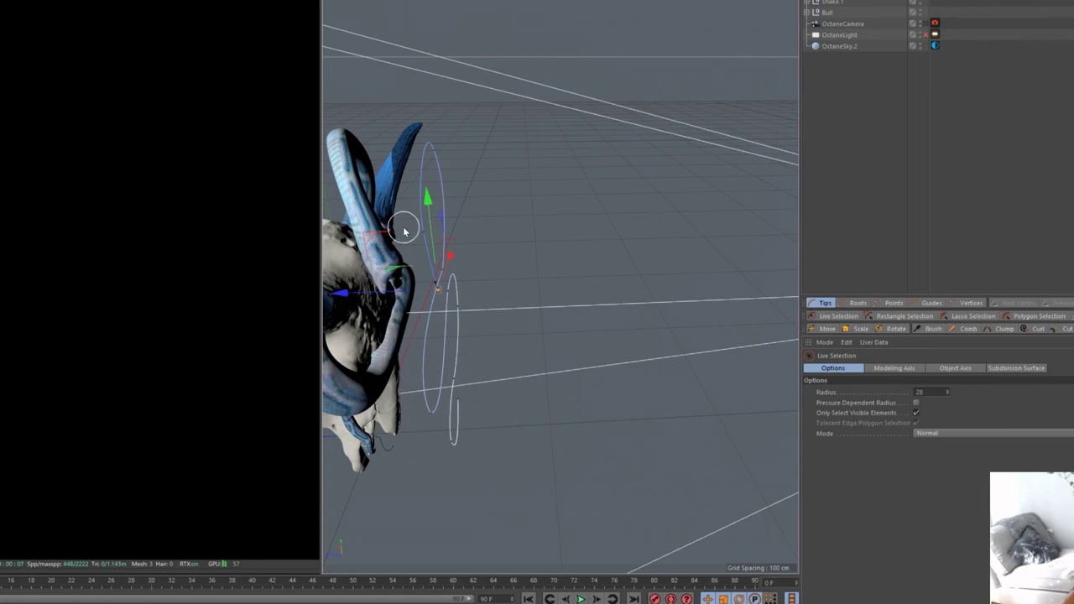
pyautogui.moveTo(379, 268); pyautogui.dragTo(420, 269)
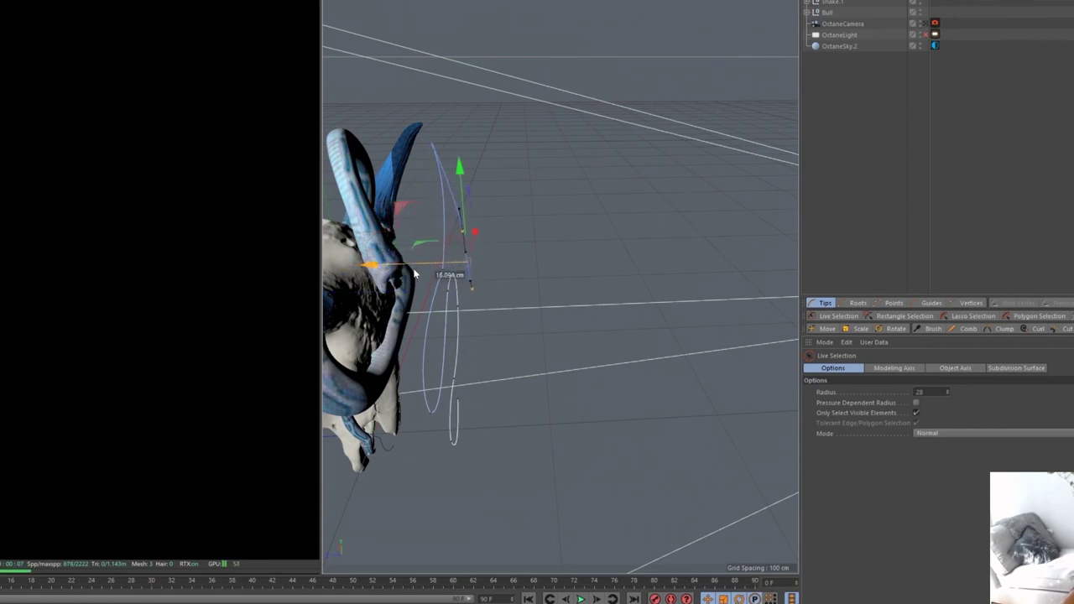
pyautogui.keyDown('shift'); pyautogui.click(435, 158); pyautogui.keyUp('shift')
pyautogui.moveTo(419, 226); pyautogui.dragTo(415, 223)
pyautogui.hotkey('ctrl', 'z')
pyautogui.click(608, 194)
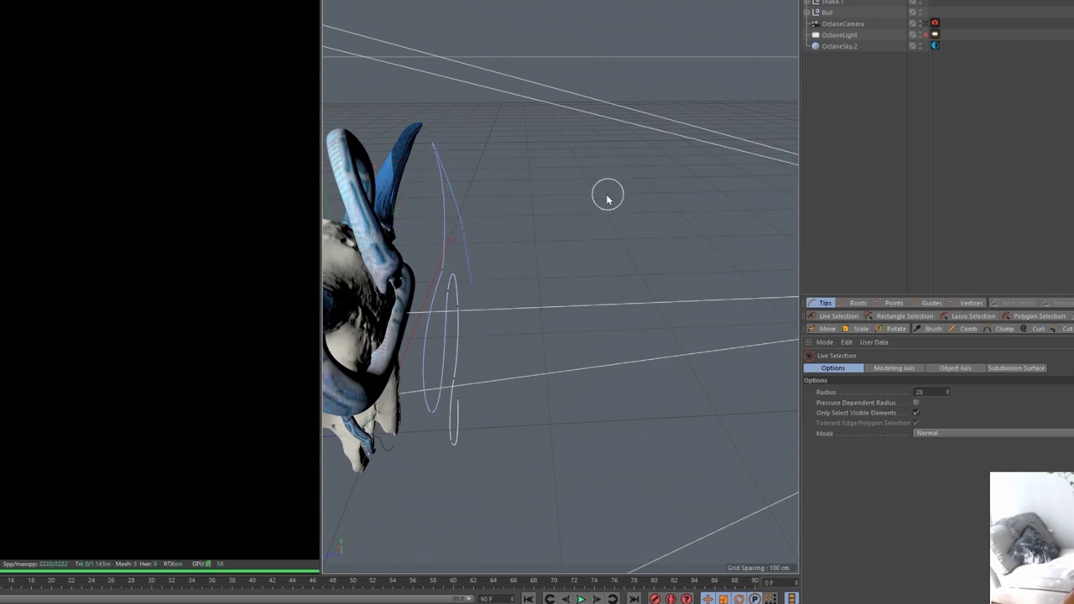
# - Move the points at the top and lower inner part of the spline's upper loop toward the skull
pyautogui.click(439, 272)
pyautogui.keyDown('shift'); pyautogui.click(434, 151); pyautogui.keyUp('shift')
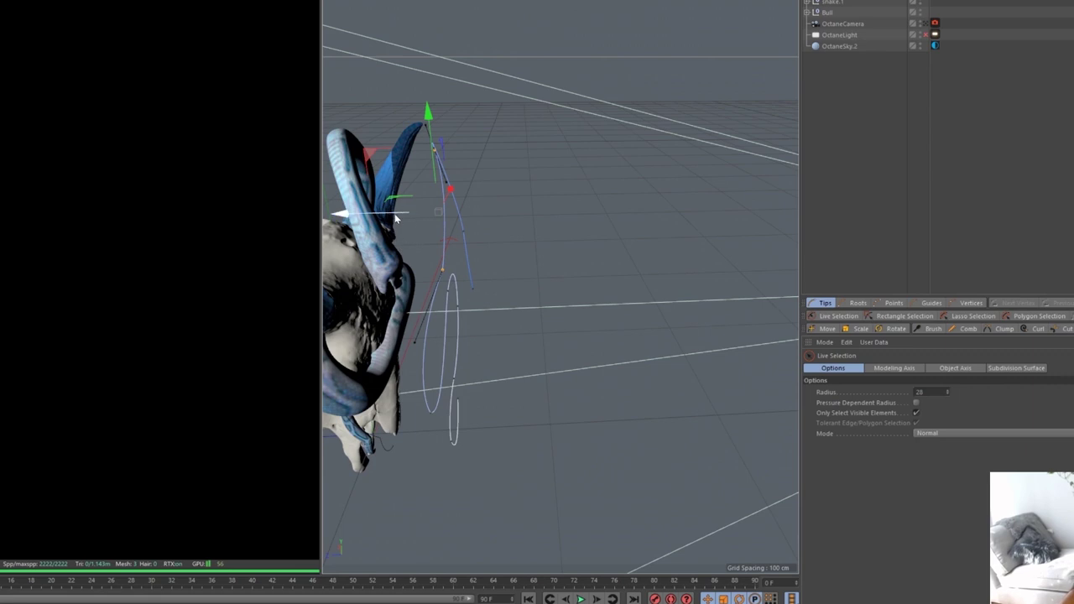
pyautogui.moveTo(401, 216); pyautogui.dragTo(381, 213)
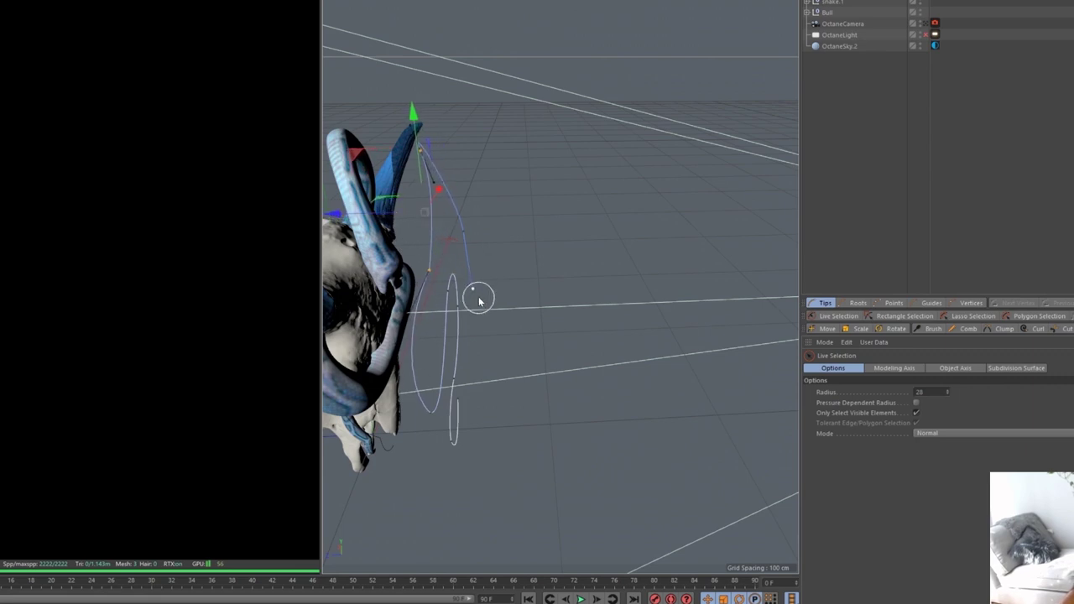
# - Select two points on the spline's lower curves and pull them backward, away from the skull
pyautogui.click(451, 291)
pyautogui.keyDown('shift'); pyautogui.click(430, 412); pyautogui.keyUp('shift')
pyautogui.moveTo(405, 334); pyautogui.dragTo(480, 321)
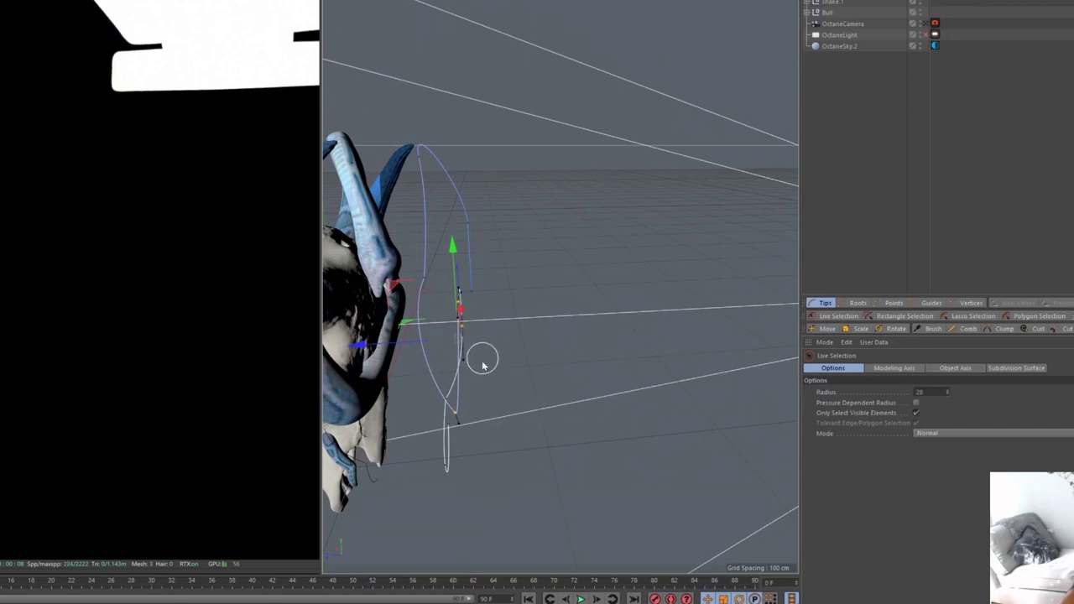
pyautogui.keyDown('alt'); pyautogui.moveTo(456, 463); pyautogui.dragTo(456, 376); pyautogui.keyUp('alt')
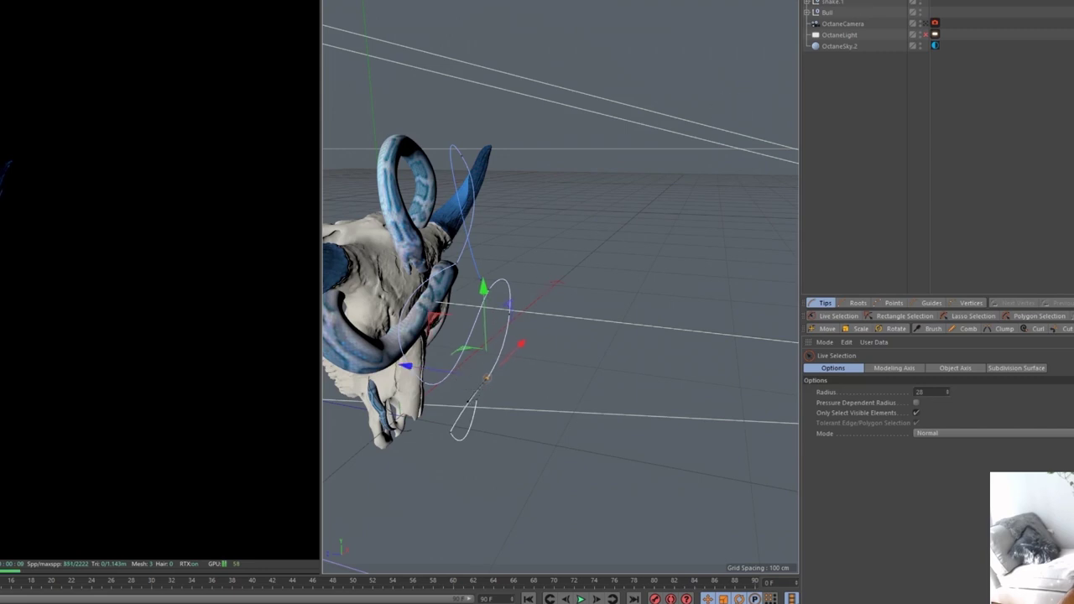
# - Hide snake.1 and expand its hierarchy to inspect the Spline Wrap settings on the python mesh
pyautogui.click(921, 2)
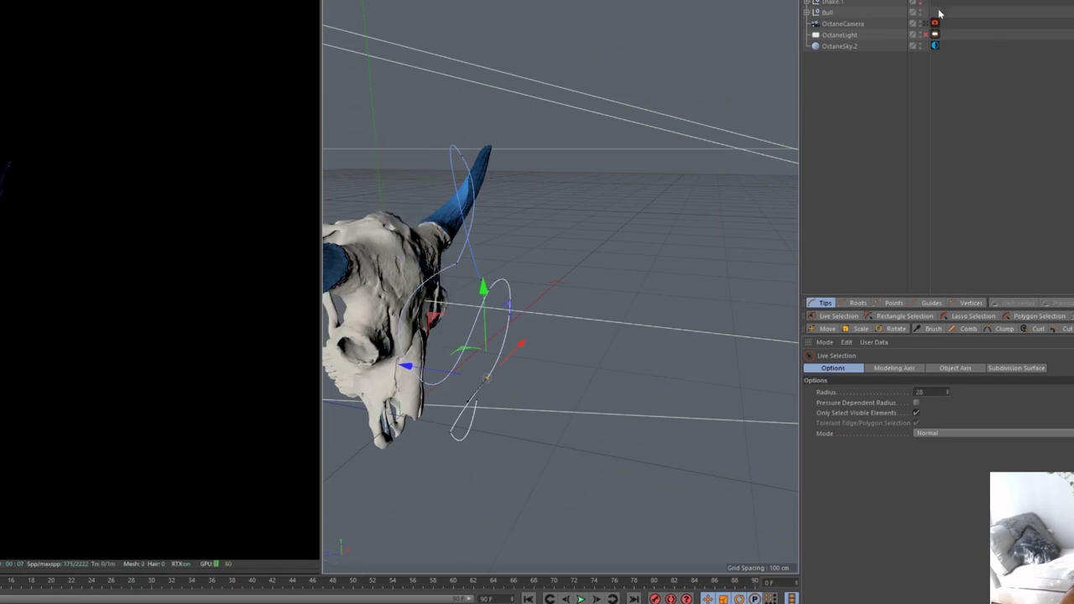
pyautogui.click(807, 12)
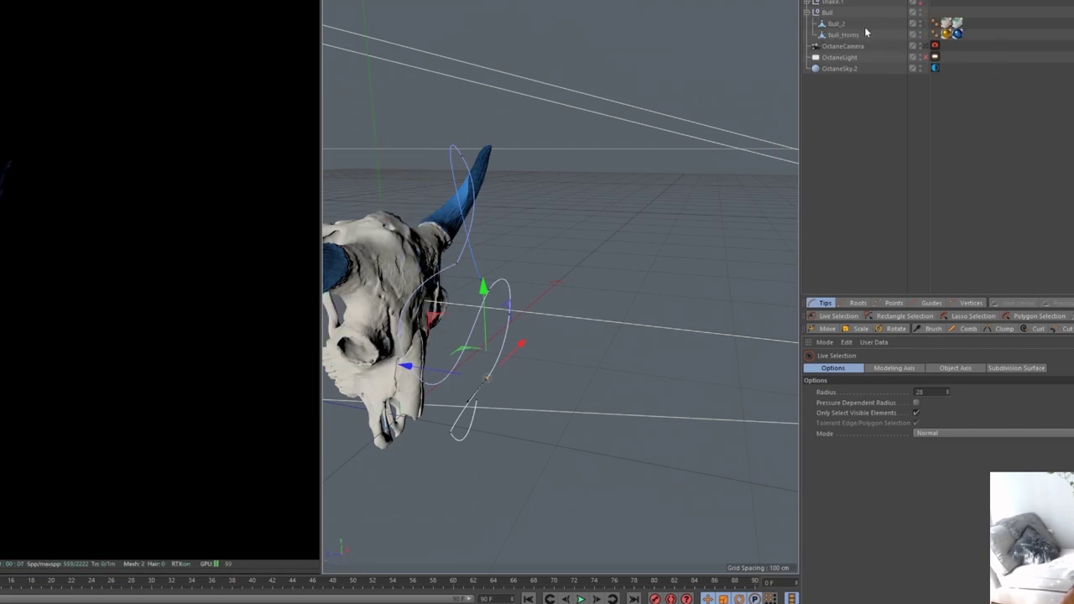
pyautogui.click(809, 13)
pyautogui.click(807, 2)
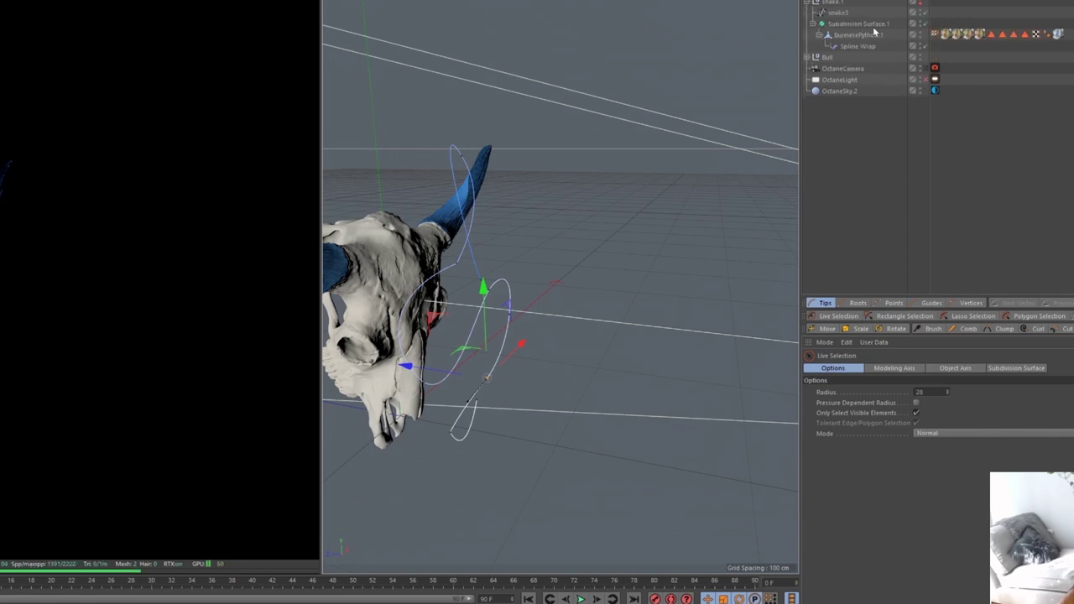
pyautogui.click(865, 47)
pyautogui.scroll(1, 840, 29)
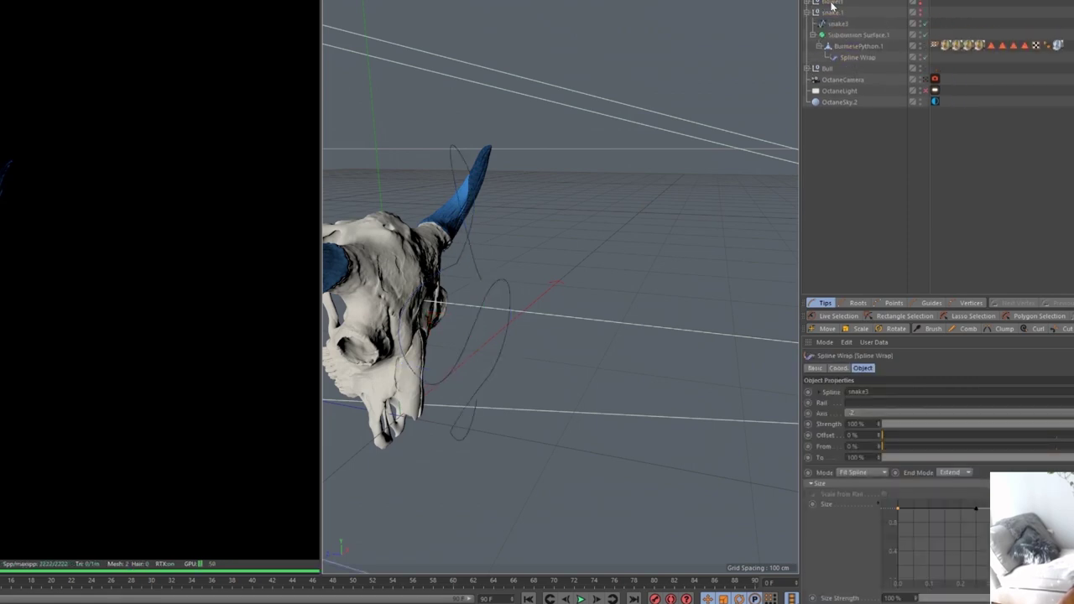
# - Collapse the snake.1 hierarchy and look up the Spline Wrap deformer among the available deformers
pyautogui.click(807, 14)
pyautogui.click(629, 79)
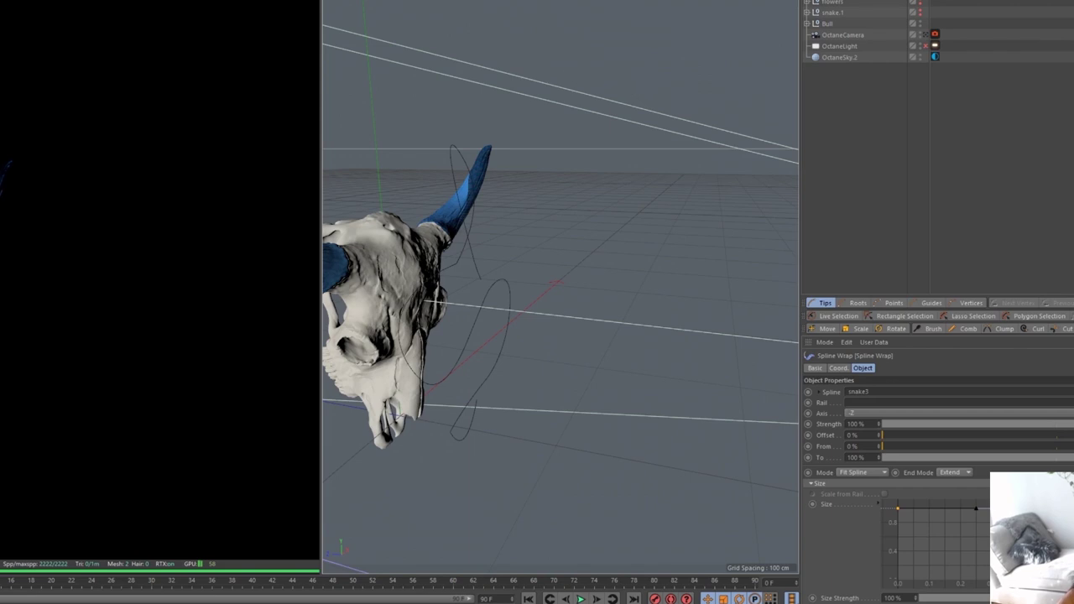
pyautogui.click(395, 1)
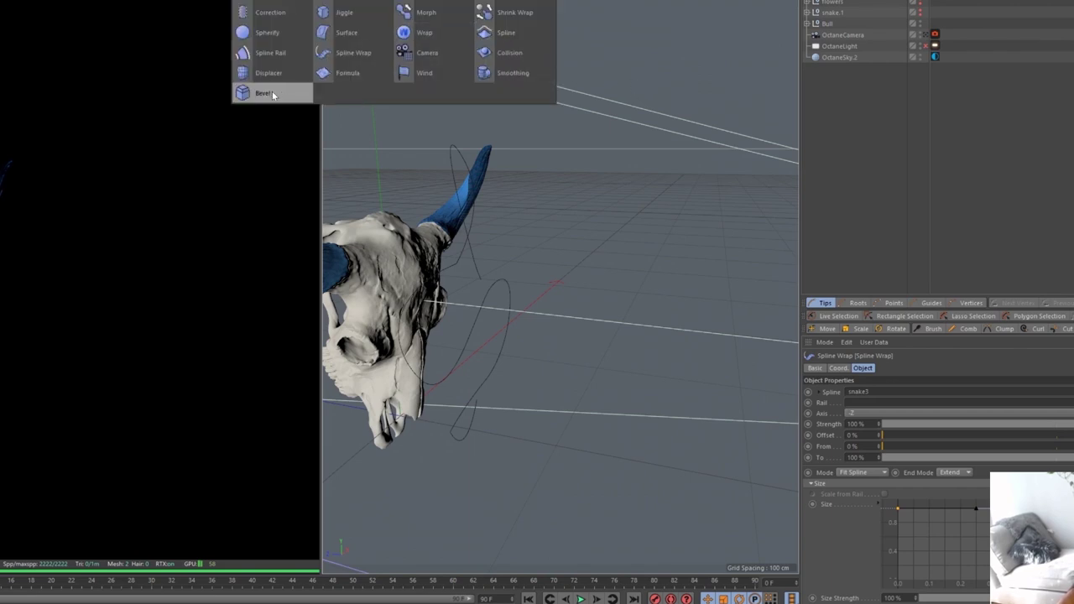
pyautogui.click(354, 53)
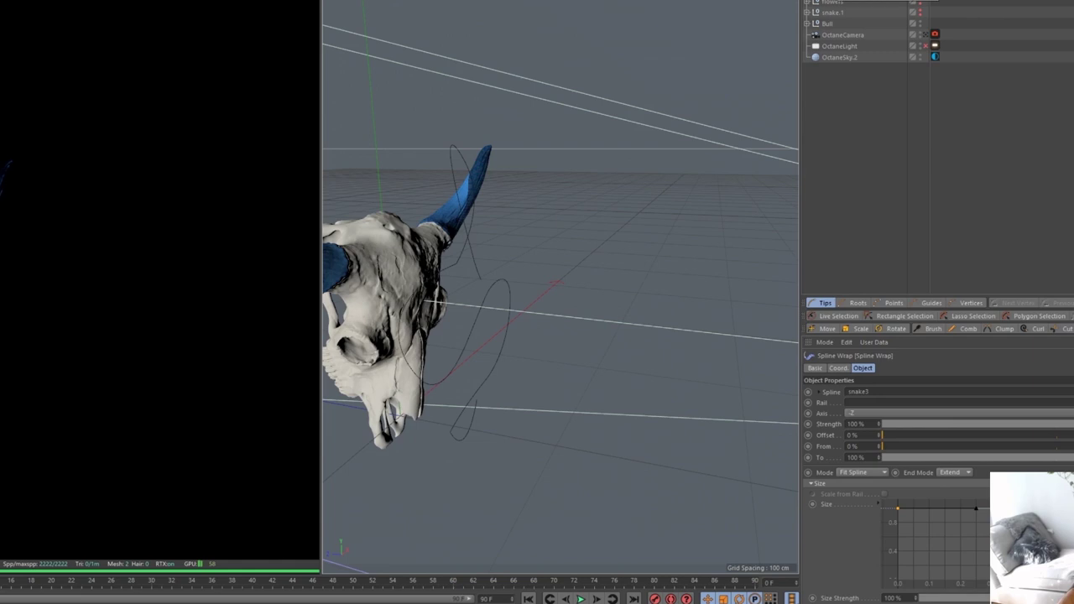
# - Load the BurmesePython model from the content library and view the straight snake beside the skull
pyautogui.hotkey('shift', 'F8')
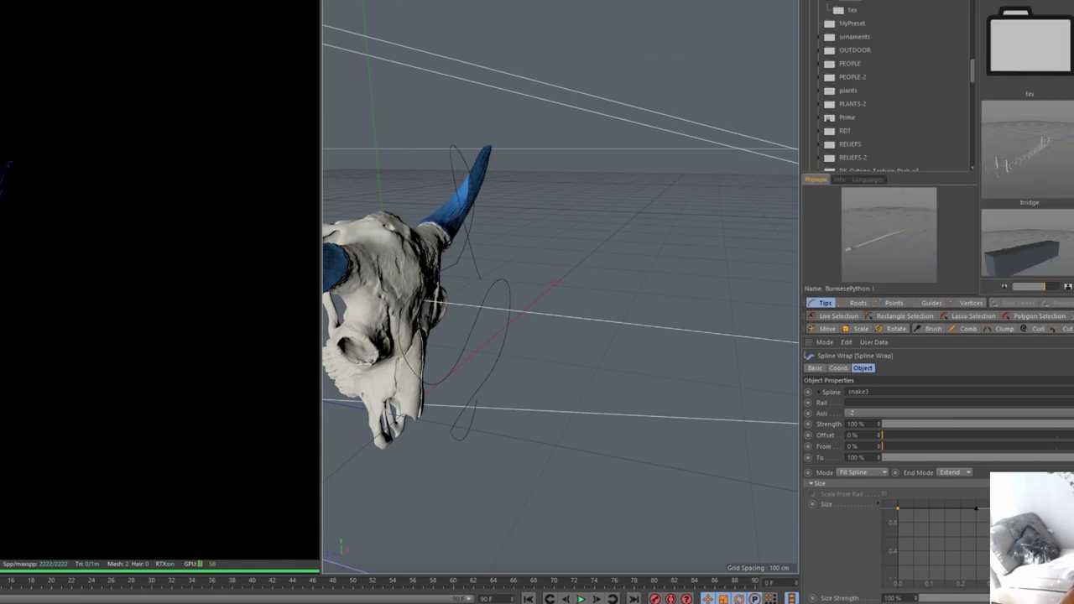
pyautogui.hotkey('shift', 'F8')
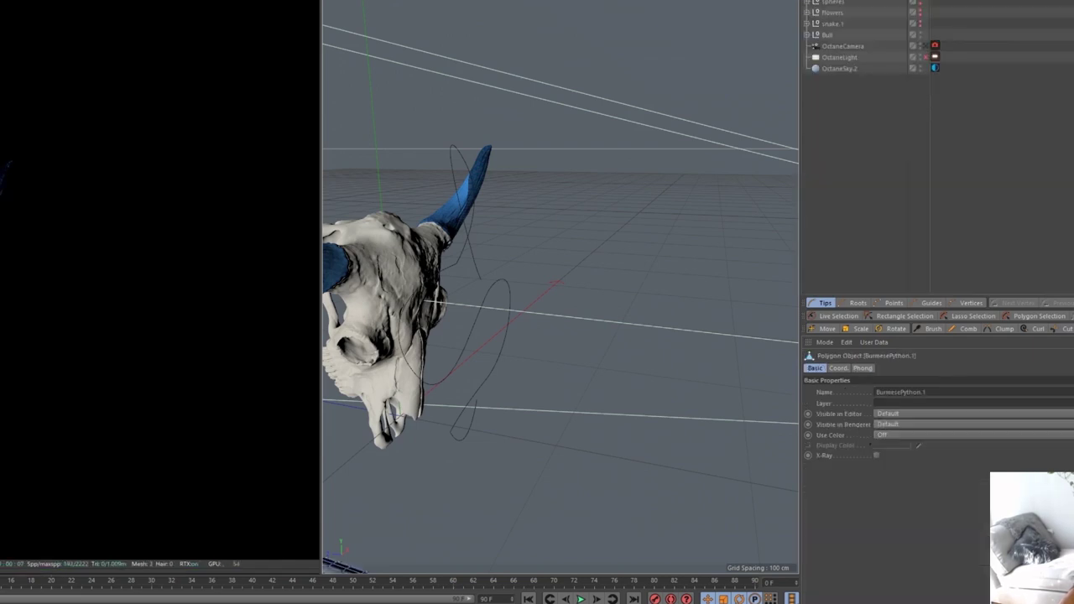
pyautogui.scroll(-3, 608, 268)
pyautogui.keyDown('alt'); pyautogui.moveTo(608, 271); pyautogui.dragTo(515, 384); pyautogui.keyUp('alt')
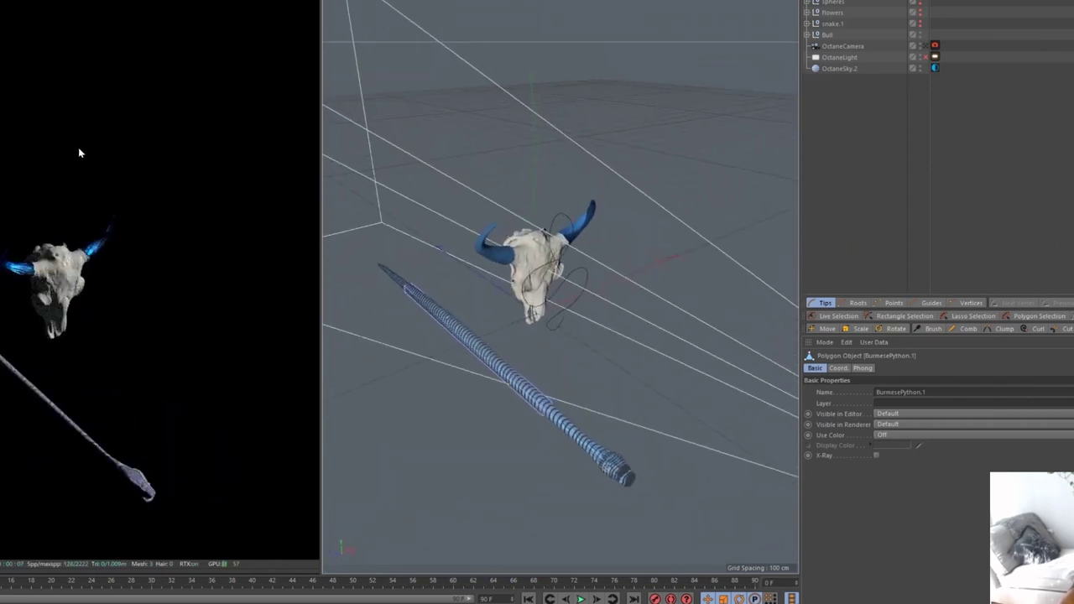
pyautogui.scroll(5, 467, 353)
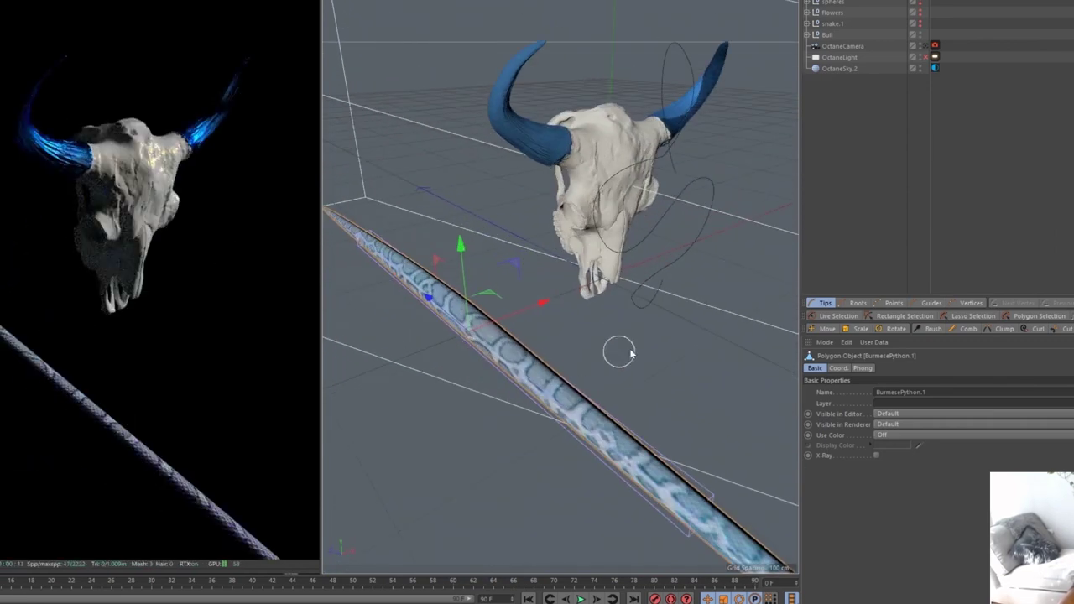
pyautogui.keyDown('alt'); pyautogui.moveTo(714, 350); pyautogui.dragTo(602, 380); pyautogui.keyUp('alt')
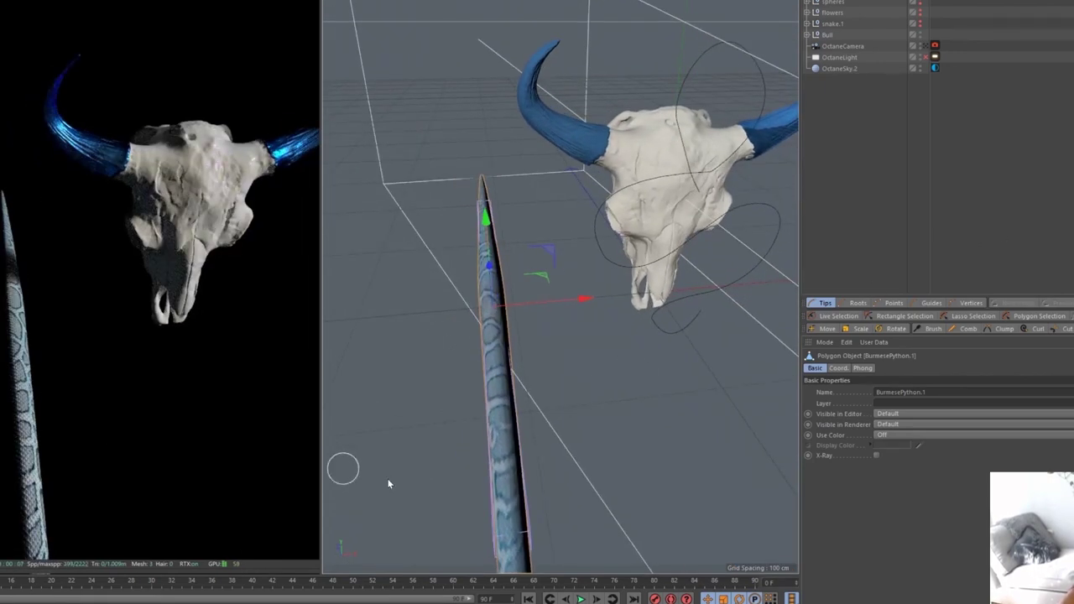
# - Bend the loaded python along snake.1's spline with a Spline Wrap and view it through OctaneCamera
pyautogui.scroll(-3, 473, 355)
pyautogui.scroll(4, 489, 408)
pyautogui.scroll(-3, 583, 361)
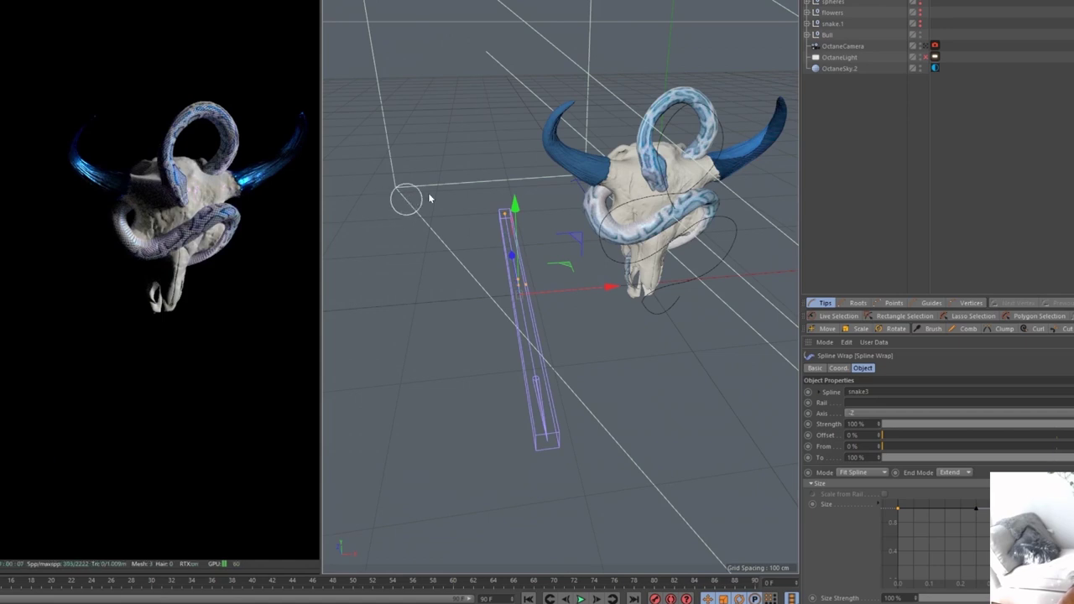
pyautogui.click(935, 47)
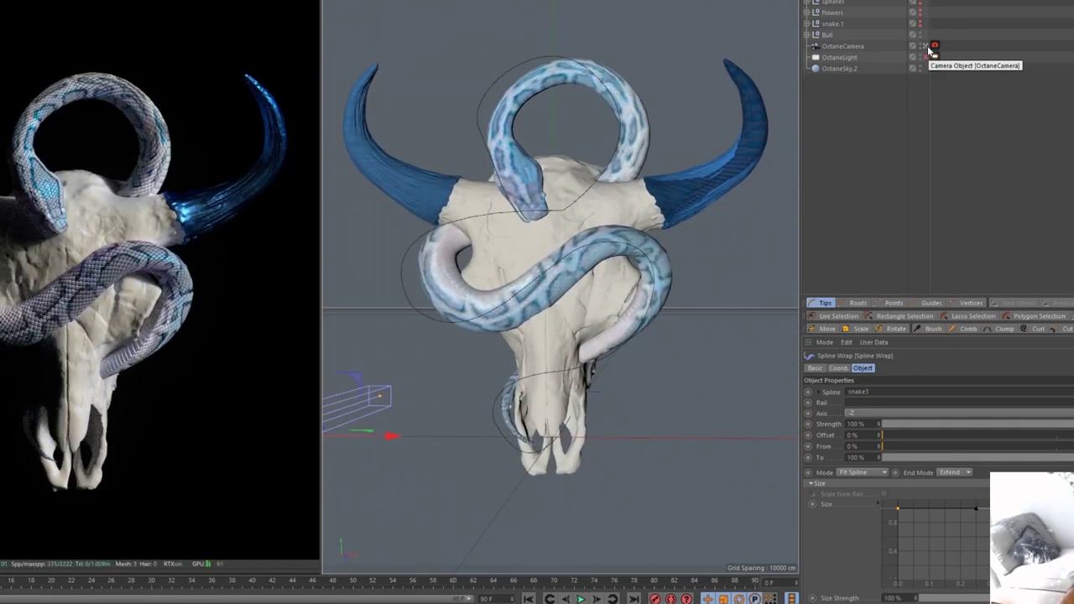
# - Switch the Spline Wrap axis to +X and back to -Z, and choose the Fit Spline mode
pyautogui.click(857, 2)
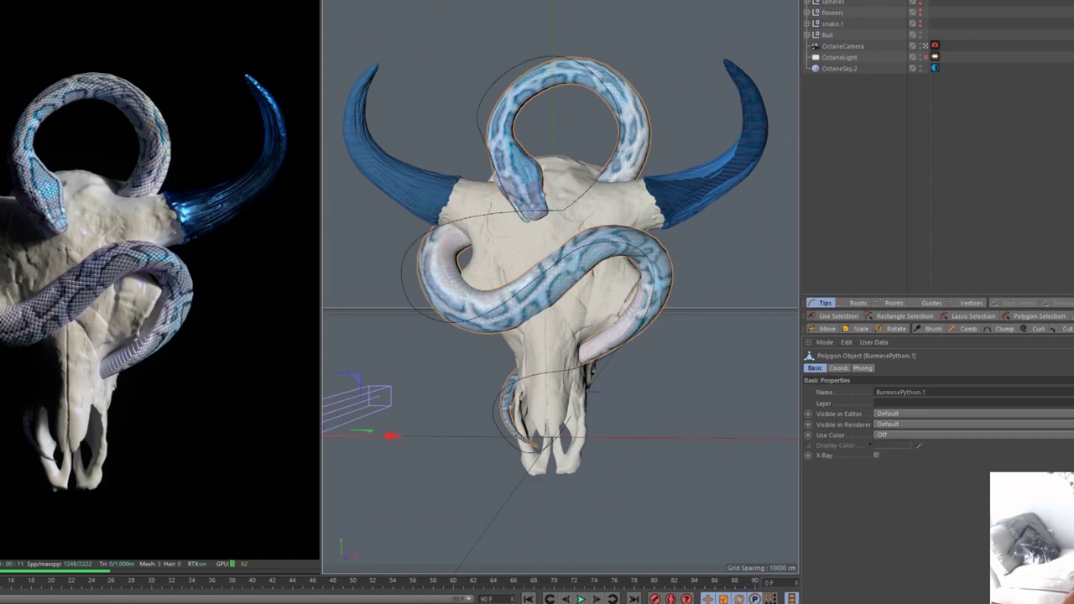
pyautogui.click(858, 1)
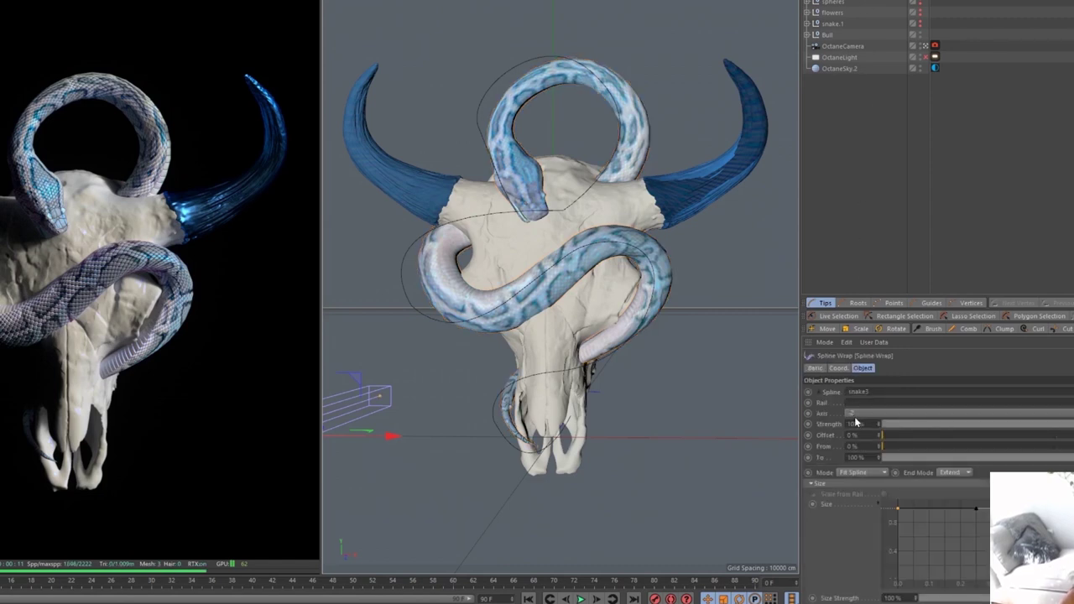
pyautogui.click(851, 416)
pyautogui.click(858, 424)
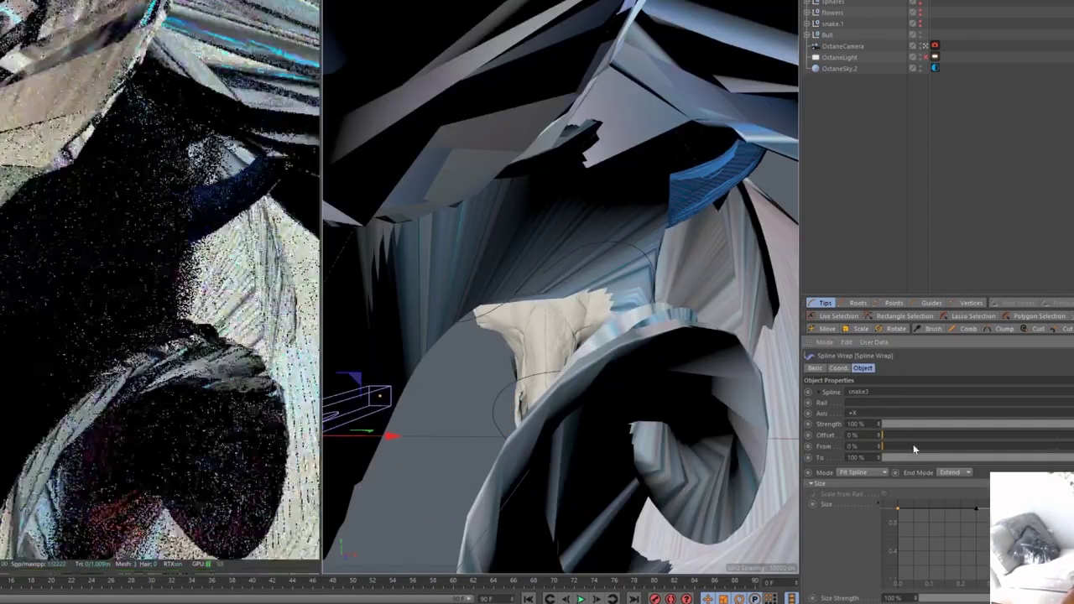
pyautogui.click(885, 412)
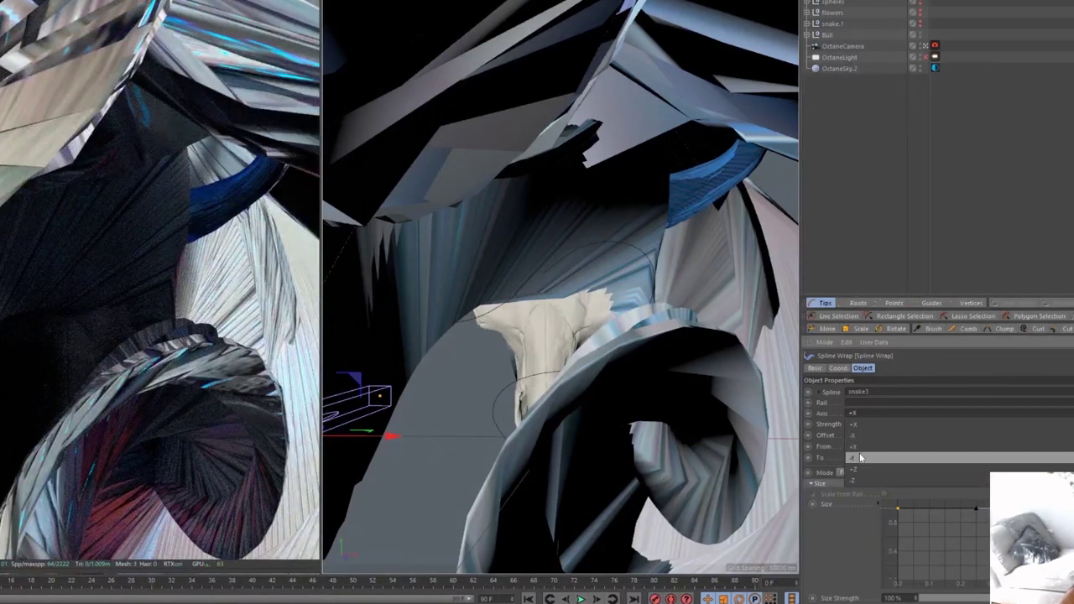
pyautogui.click(858, 481)
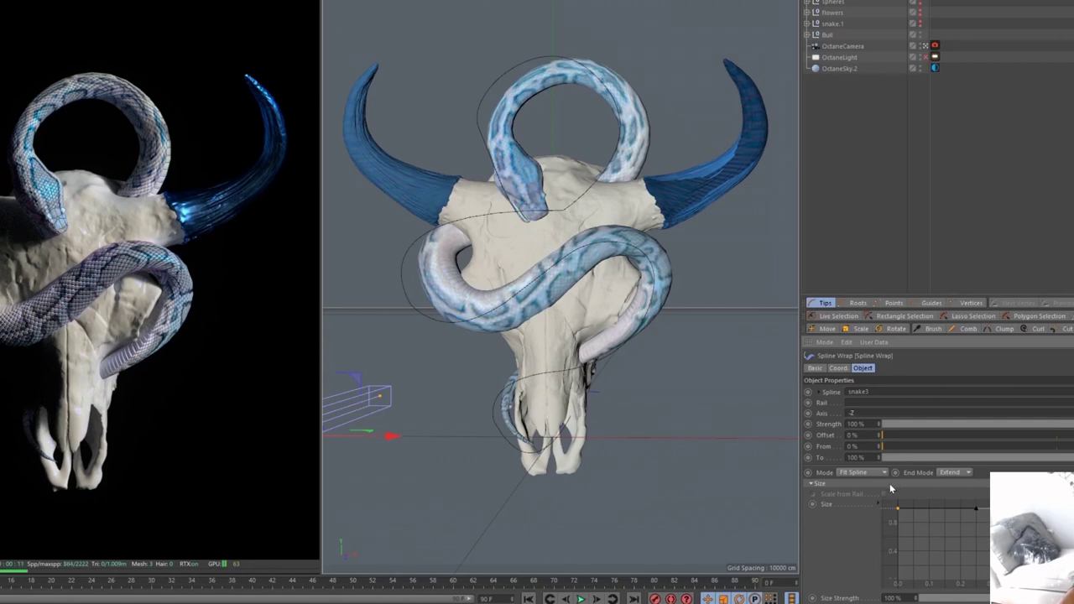
pyautogui.click(848, 475)
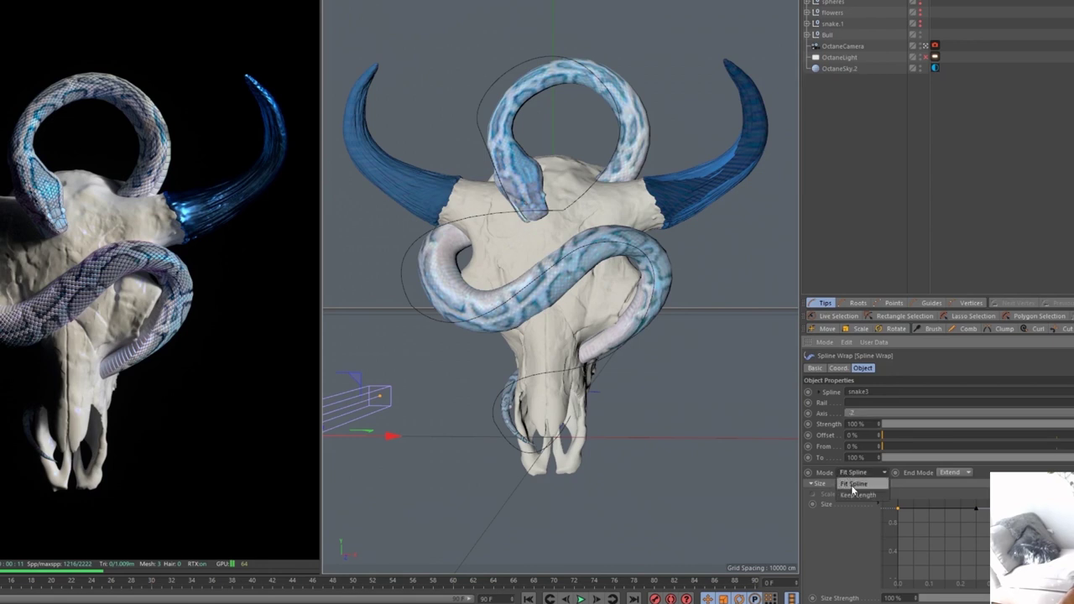
pyautogui.click(854, 484)
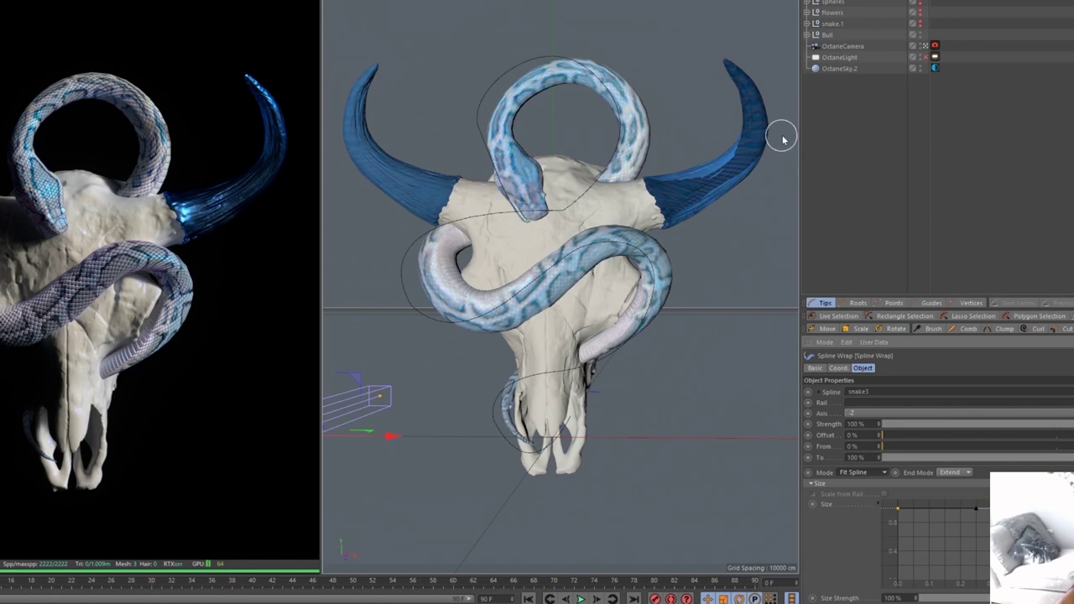
# - Make the python's Spline Wrap follow the separately imported spline named snake, and view it through OctaneCamera
pyautogui.click(858, 1)
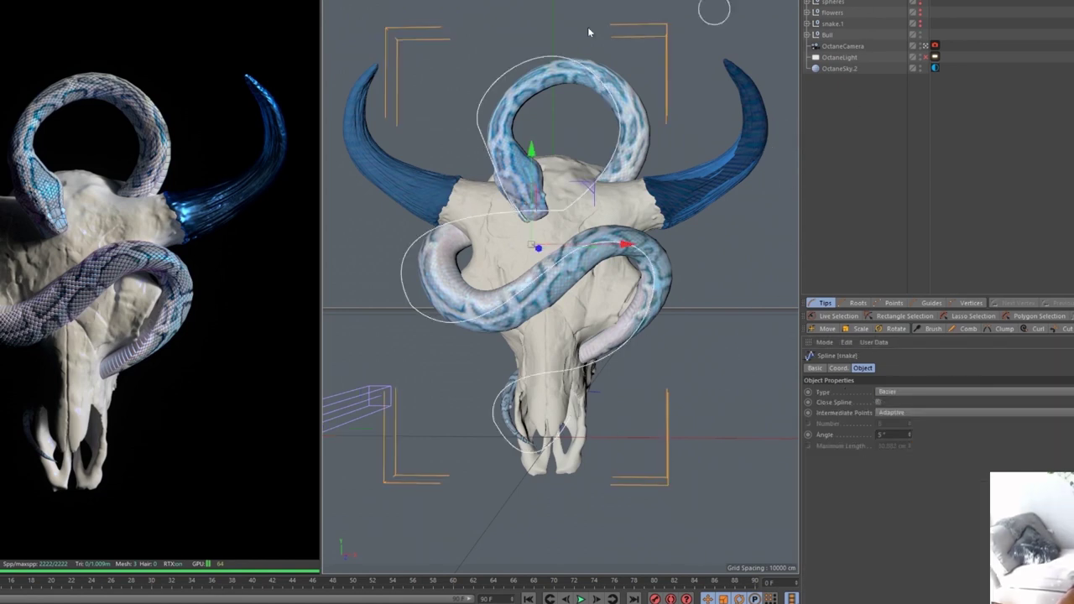
pyautogui.click(926, 46)
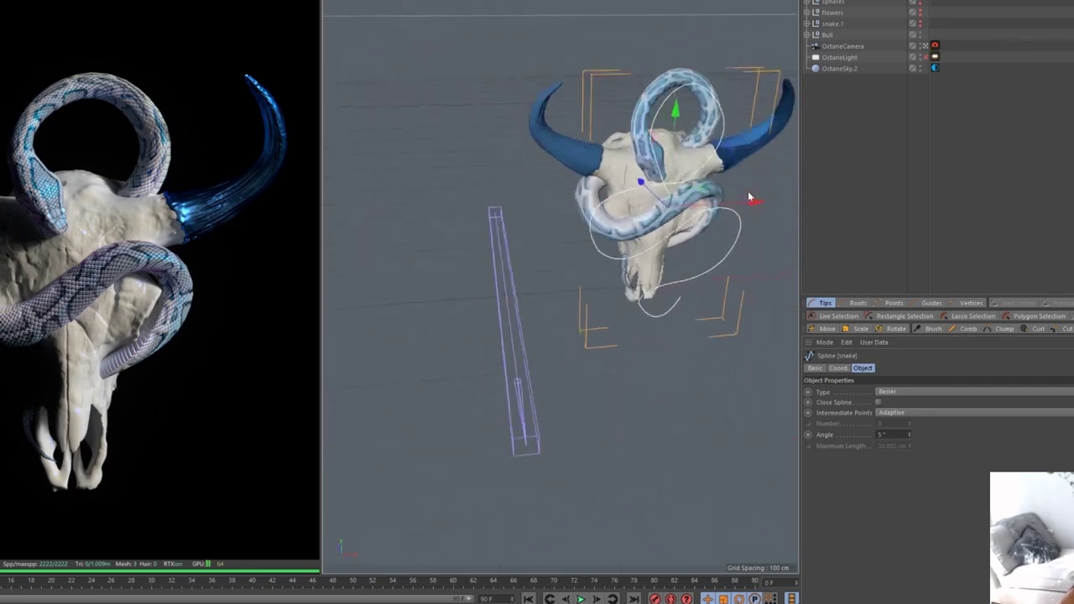
pyautogui.scroll(5, 688, 193)
pyautogui.keyDown('alt'); pyautogui.moveTo(686, 197); pyautogui.dragTo(636, 247); pyautogui.keyUp('alt')
pyautogui.keyDown('alt'); pyautogui.moveTo(684, 355); pyautogui.dragTo(648, 354); pyautogui.keyUp('alt')
pyautogui.click(836, 2)
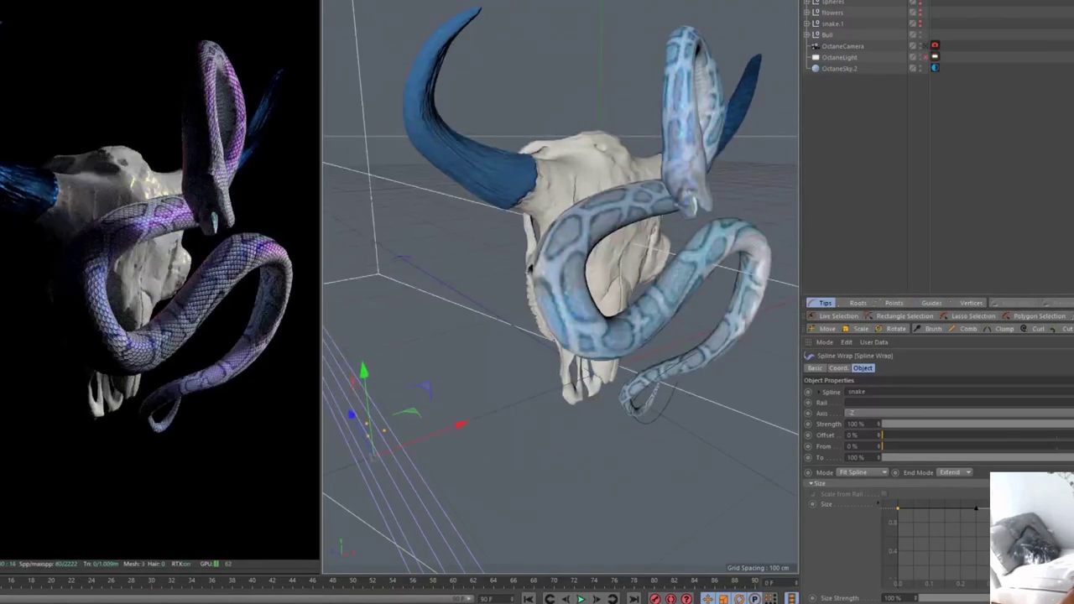
pyautogui.click(702, 323)
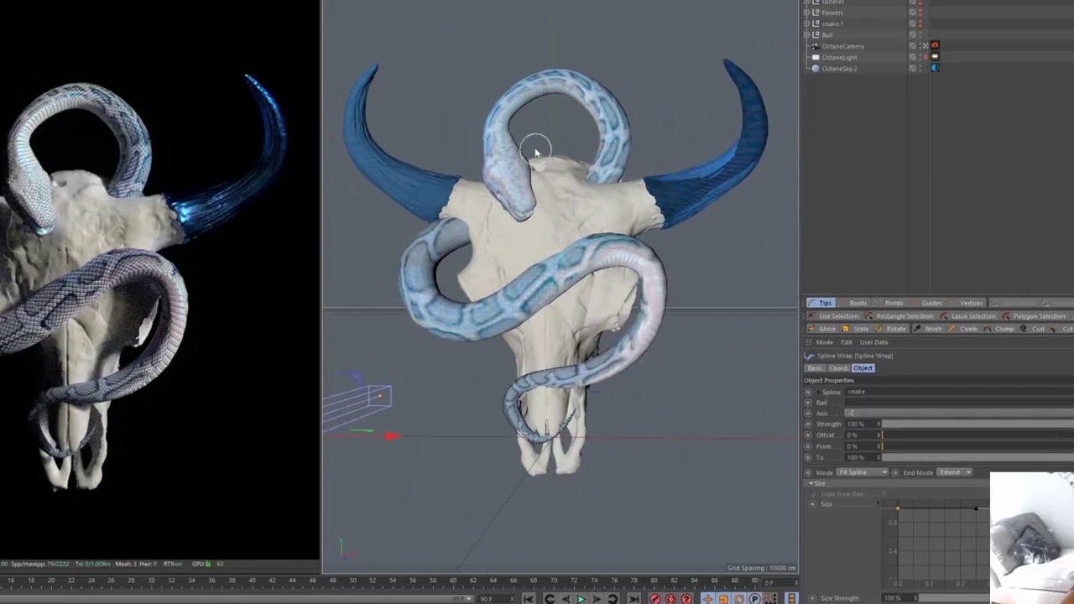
# - Adjust the Spline Wrap's rotation to turn the python's body around its spline
pyautogui.scroll(-3, 852, 534)
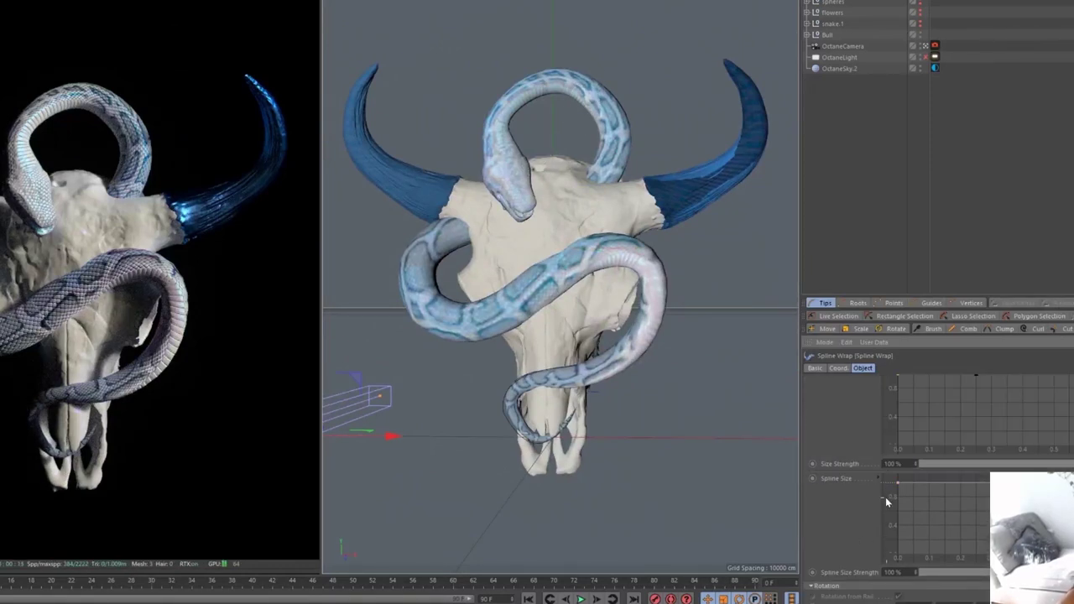
pyautogui.scroll(-2, 886, 497)
pyautogui.moveTo(911, 568); pyautogui.dragTo(912, 603)
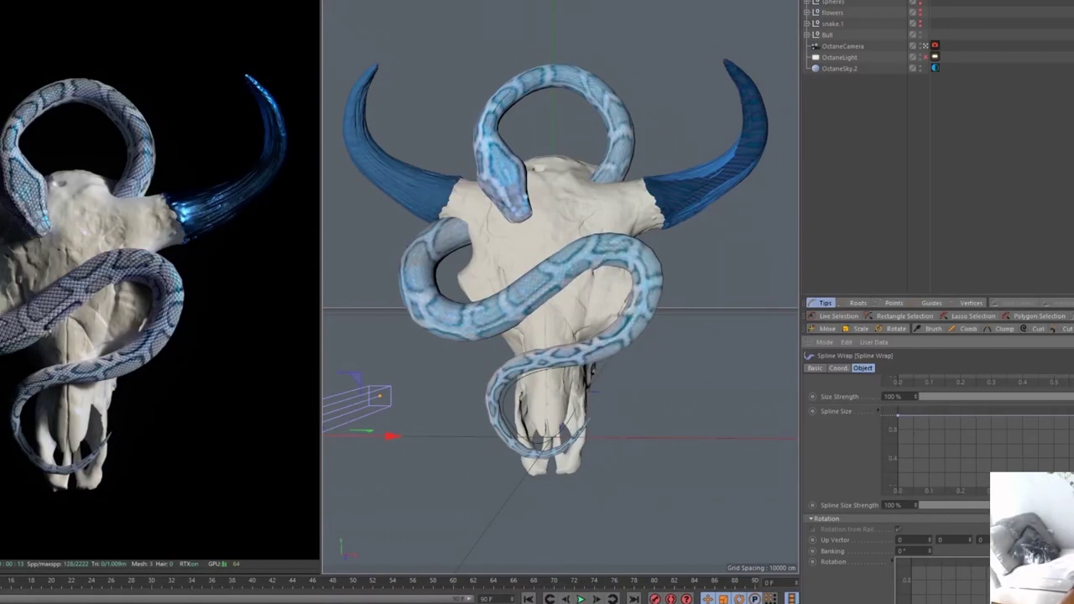
# - Edit the snake spline's points to reshape the tail loop around the lower end of the skull
pyautogui.click(857, 0)
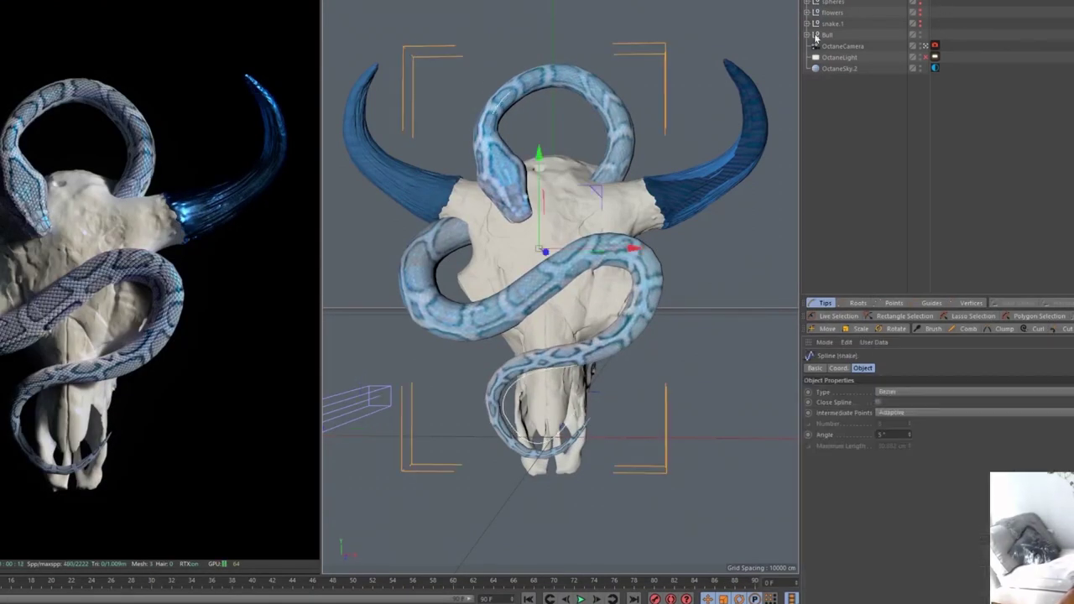
pyautogui.click(926, 46)
pyautogui.keyDown('alt'); pyautogui.moveTo(537, 402); pyautogui.dragTo(590, 406); pyautogui.keyUp('alt')
pyautogui.scroll(4, 590, 402)
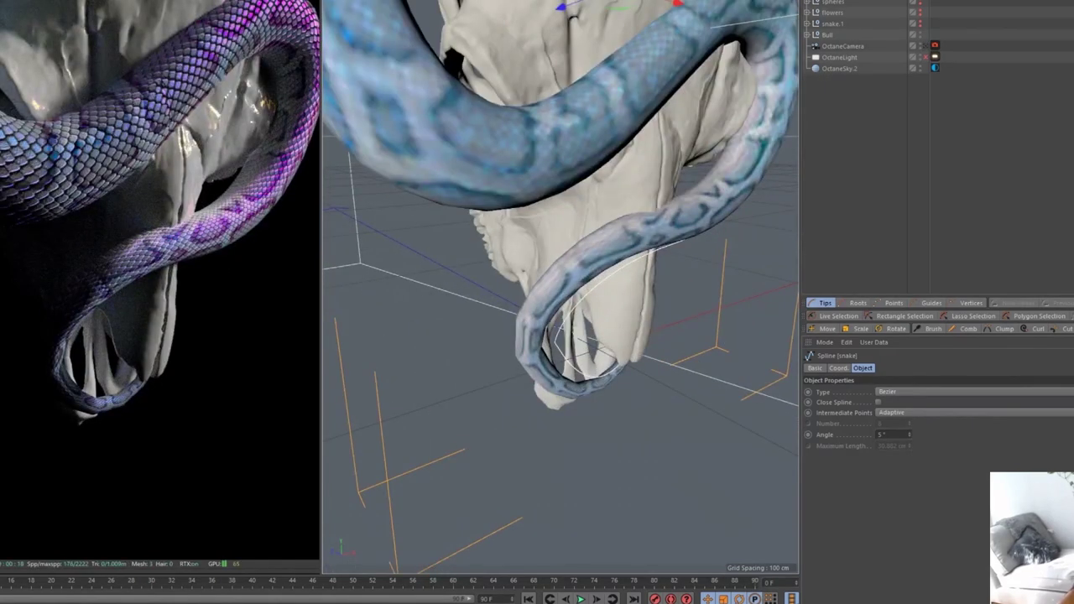
pyautogui.press('Return')
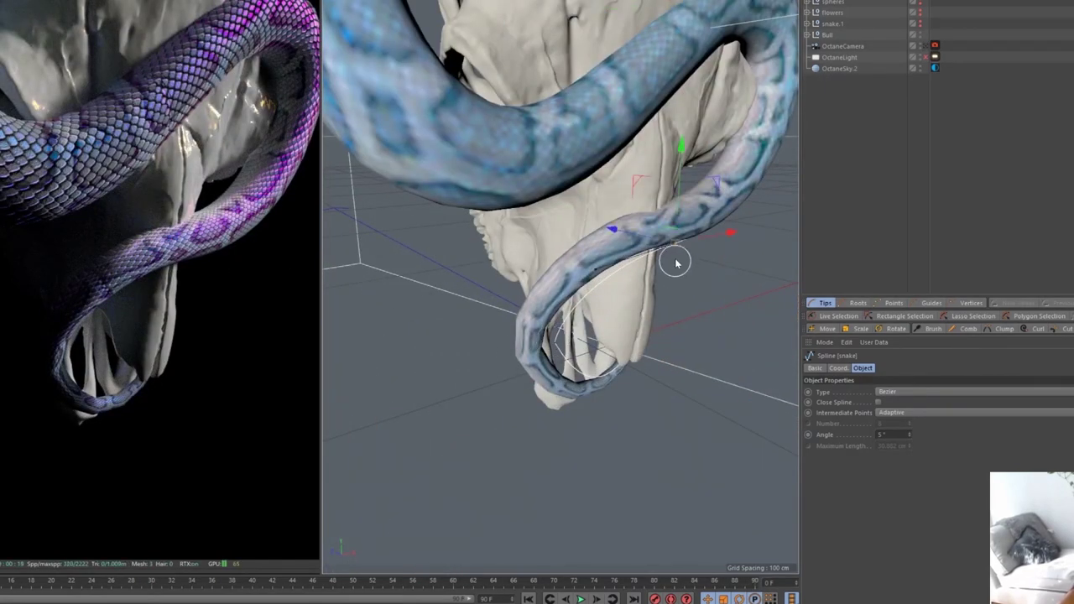
pyautogui.keyDown('alt'); pyautogui.moveTo(640, 366); pyautogui.dragTo(565, 309); pyautogui.keyUp('alt')
pyautogui.moveTo(646, 326)
pyautogui.keyDown('alt'); pyautogui.mouseDown()
pyautogui.moveTo(564, 356)
pyautogui.moveTo(659, 290)
pyautogui.moveTo(636, 331)
pyautogui.moveTo(514, 346)
pyautogui.moveTo(518, 336)
pyautogui.moveTo(636, 336)
pyautogui.mouseUp(); pyautogui.keyUp('alt')
pyautogui.keyDown('alt'); pyautogui.moveTo(600, 251); pyautogui.dragTo(509, 306); pyautogui.keyUp('alt')
pyautogui.click(534, 315)
pyautogui.keyDown('alt'); pyautogui.moveTo(582, 317); pyautogui.dragTo(522, 282); pyautogui.keyUp('alt')
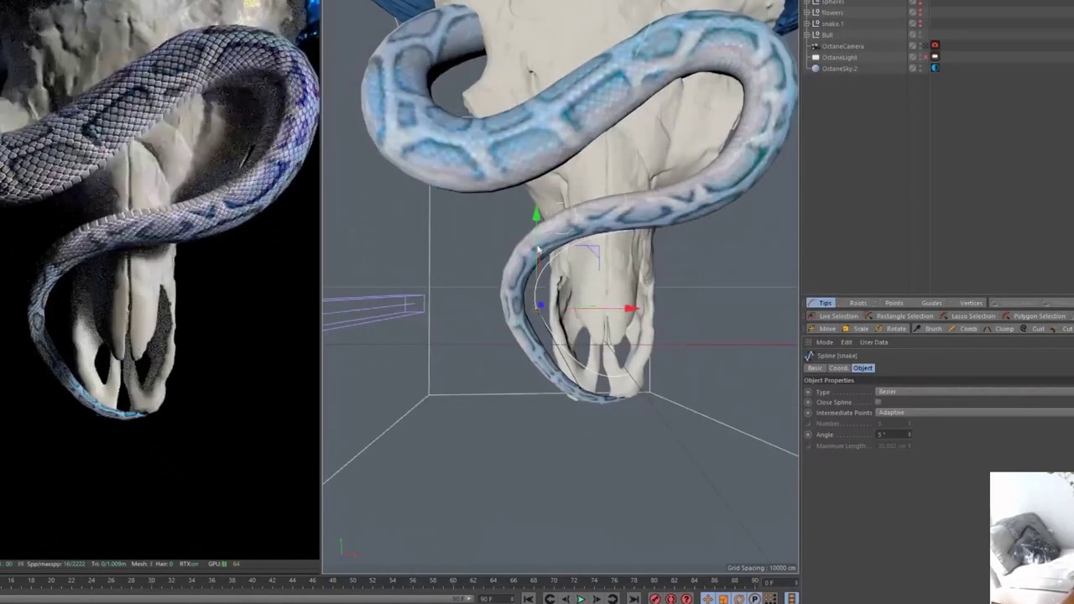
pyautogui.click(925, 45)
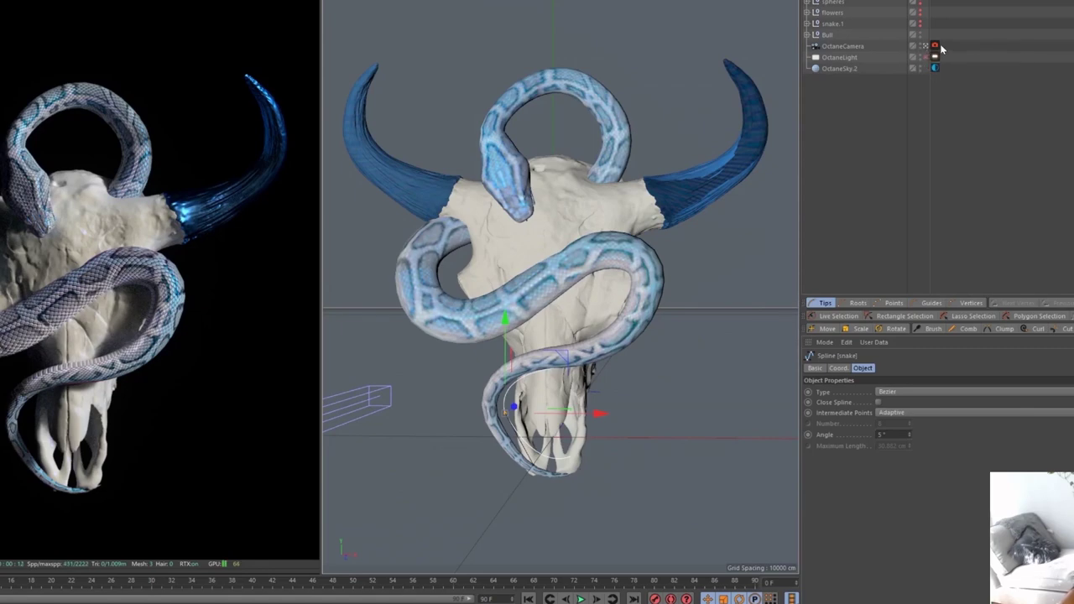
# - Place the wrapped python under a Subdivision Surface, return to OctaneCamera's view and select the python's Spline Wrap
pyautogui.click(925, 46)
pyautogui.keyDown('alt'); pyautogui.moveTo(621, 252); pyautogui.dragTo(546, 210); pyautogui.keyUp('alt')
pyautogui.keyDown('alt'); pyautogui.moveTo(547, 210); pyautogui.dragTo(577, 198, button='right'); pyautogui.keyUp('alt')
pyautogui.keyDown('alt'); pyautogui.moveTo(577, 198); pyautogui.dragTo(544, 201); pyautogui.keyUp('alt')
pyautogui.keyDown('alt'); pyautogui.moveTo(607, 112); pyautogui.dragTo(495, 134, button='right'); pyautogui.keyUp('alt')
pyautogui.click(822, 4)
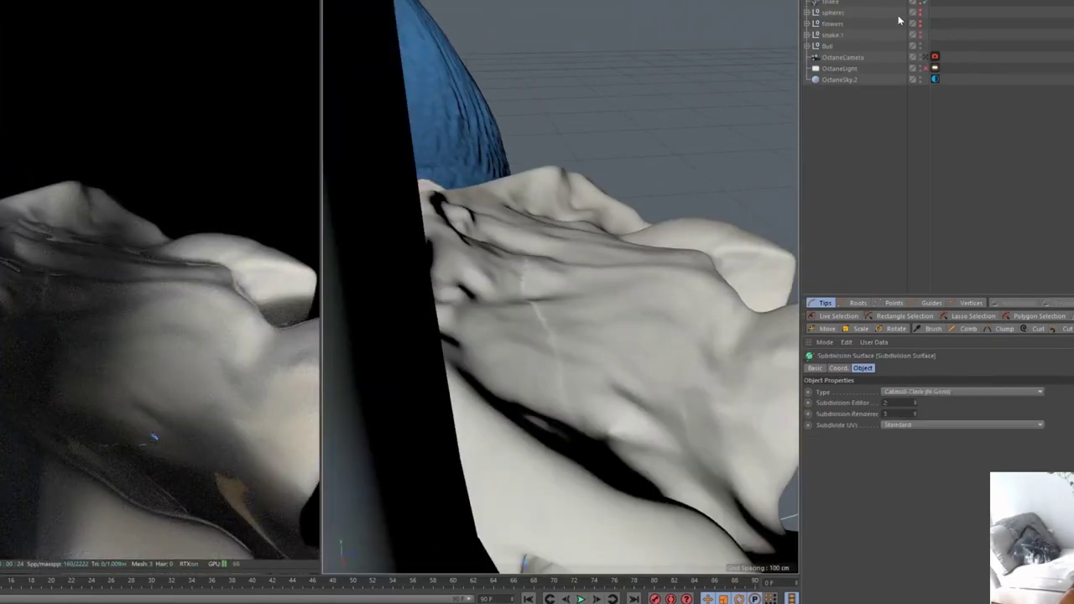
pyautogui.click(925, 57)
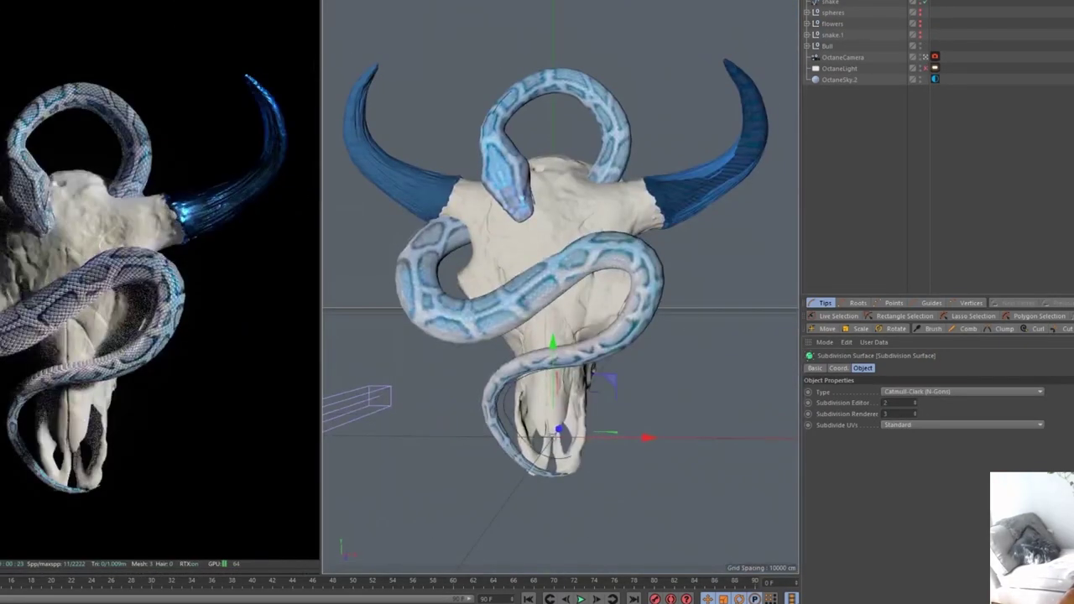
pyautogui.click(840, 2)
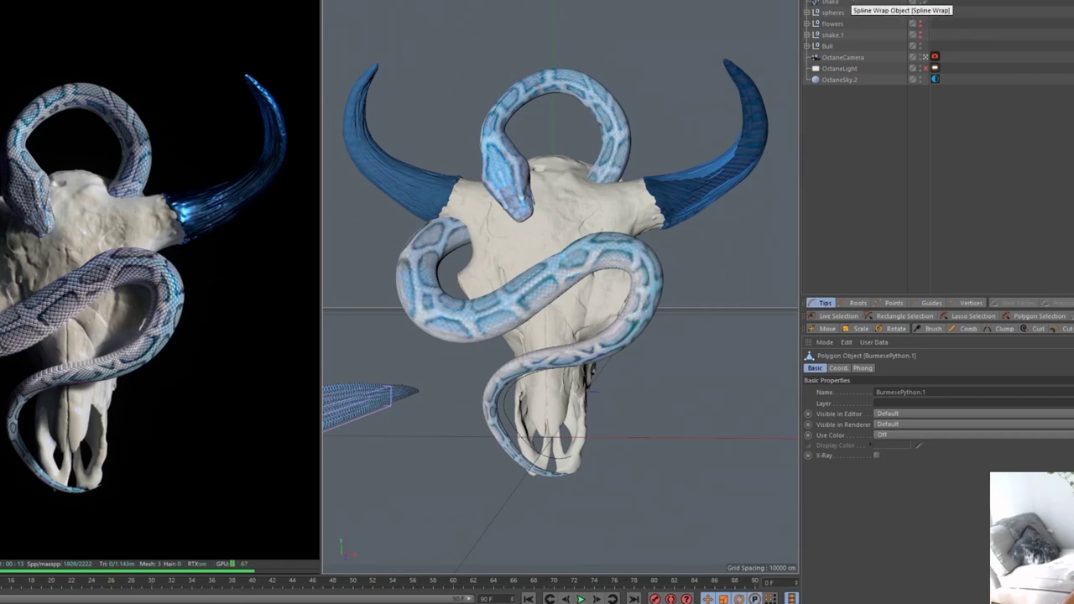
pyautogui.click(857, 3)
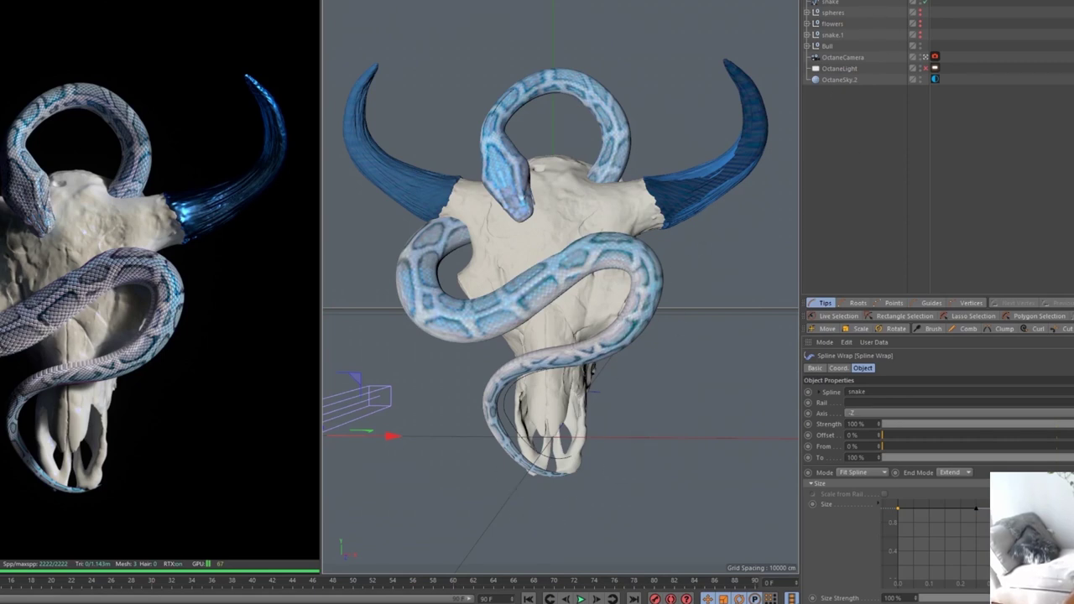
# - Show the spheres, flowers and snake.1 groups in the scene again
pyautogui.click(920, 13)
pyautogui.click(921, 24)
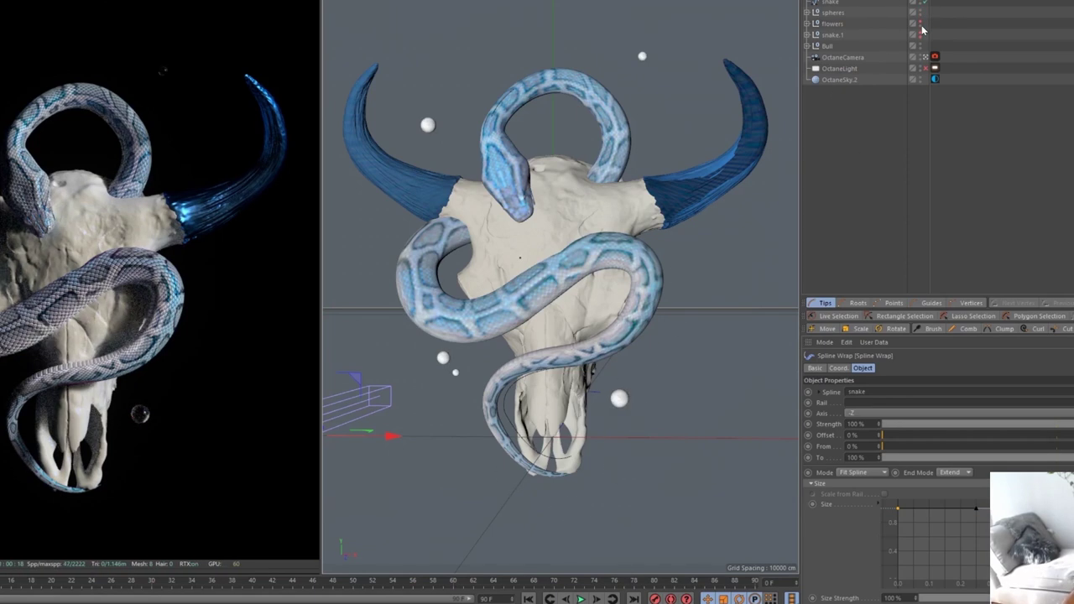
pyautogui.click(921, 22)
pyautogui.click(922, 26)
pyautogui.click(922, 34)
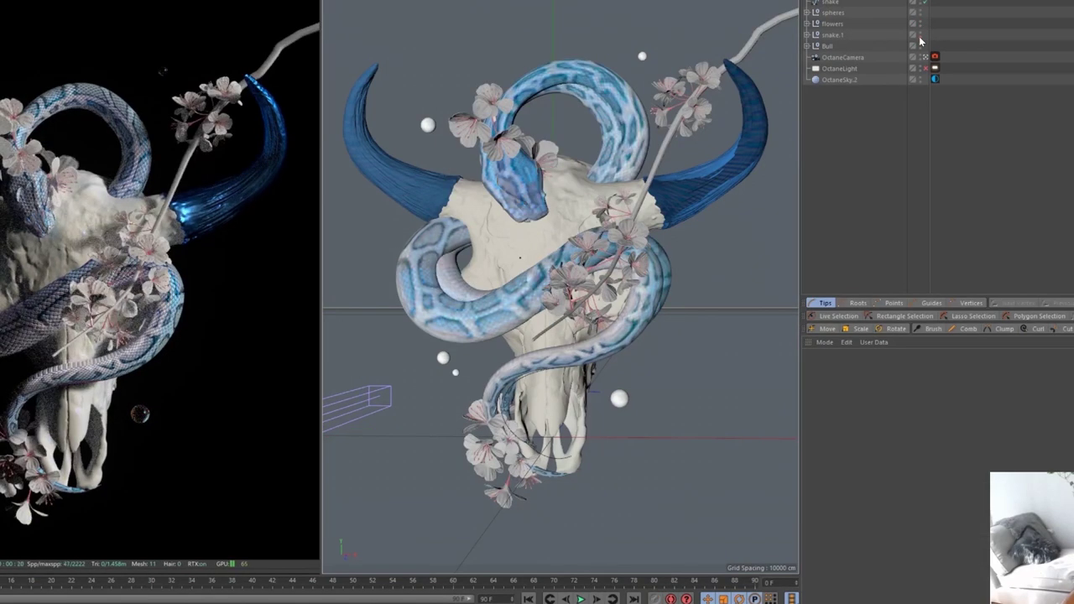
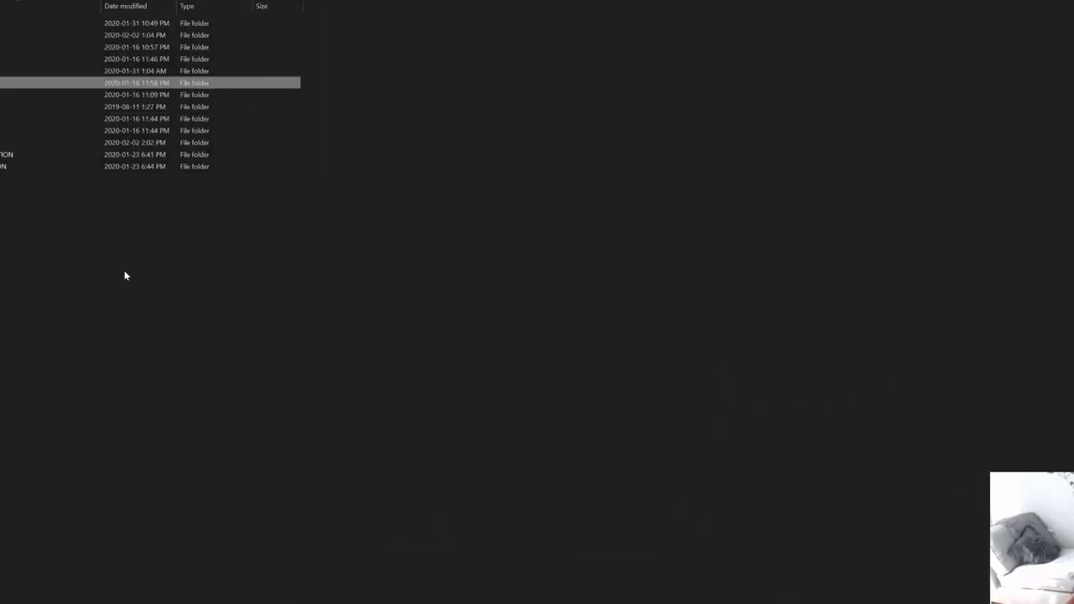
# - Browse through the asset folders and open the walking female figure in the ruffled top and shorts
pyautogui.moveTo(124, 273); pyautogui.dragTo(40, 172)
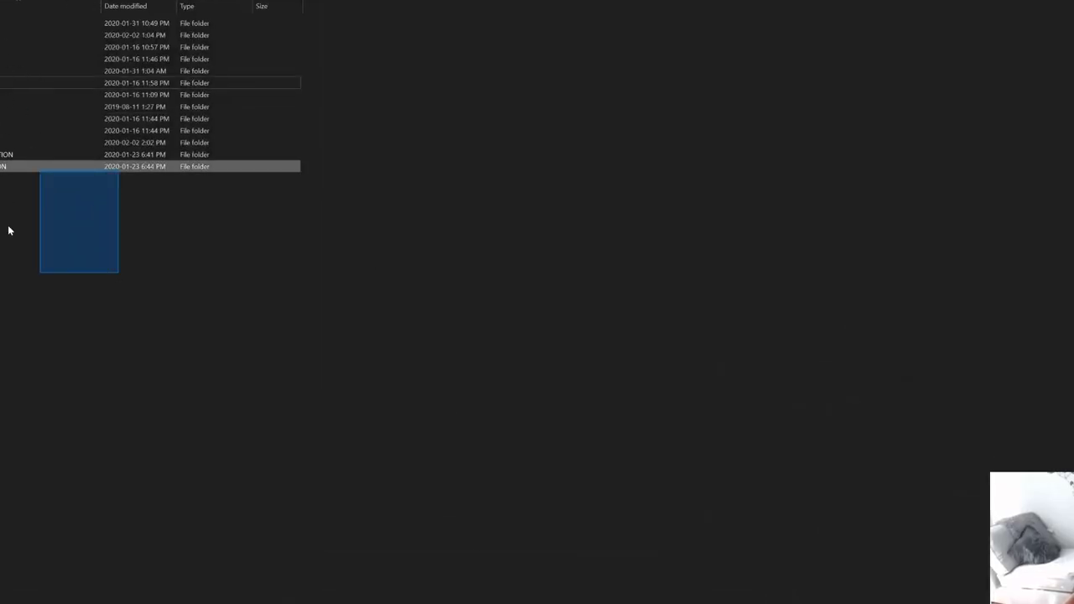
pyautogui.moveTo(9, 231); pyautogui.dragTo(0, 82)
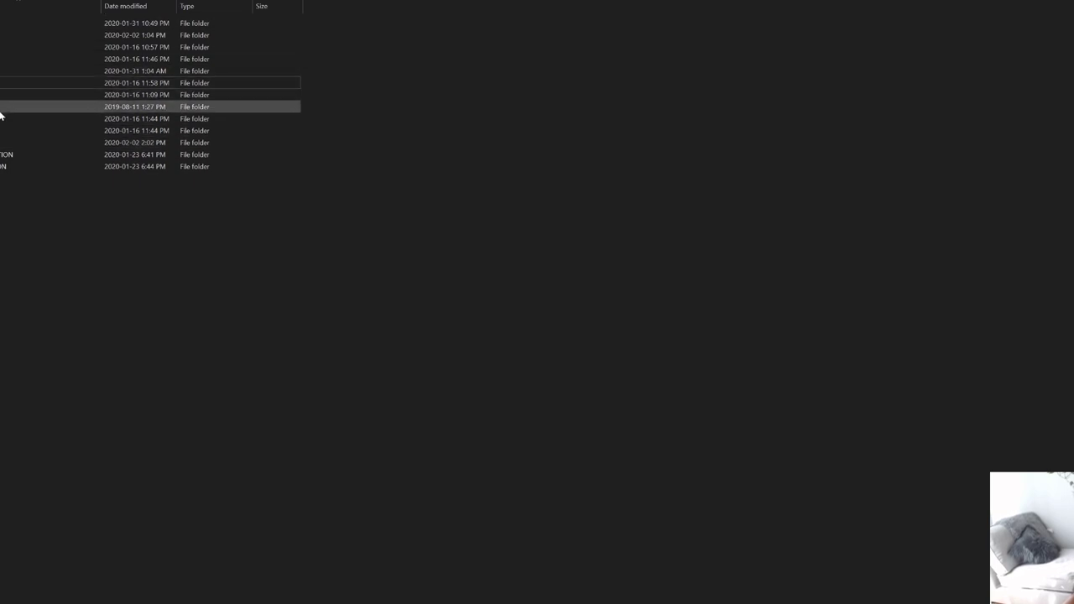
pyautogui.doubleClick(0, 83)
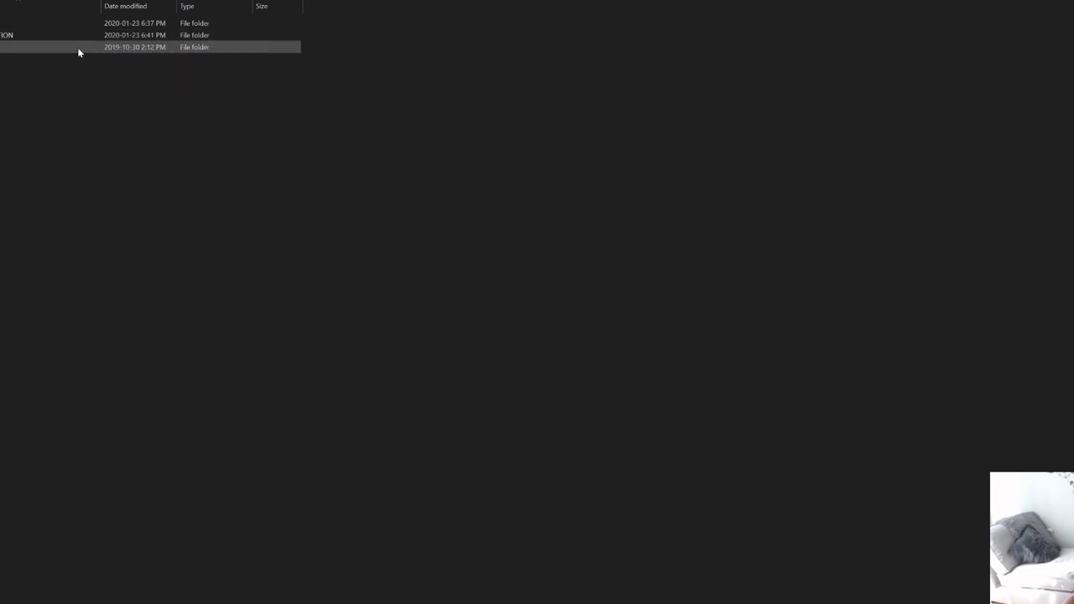
pyautogui.doubleClick(3, 48)
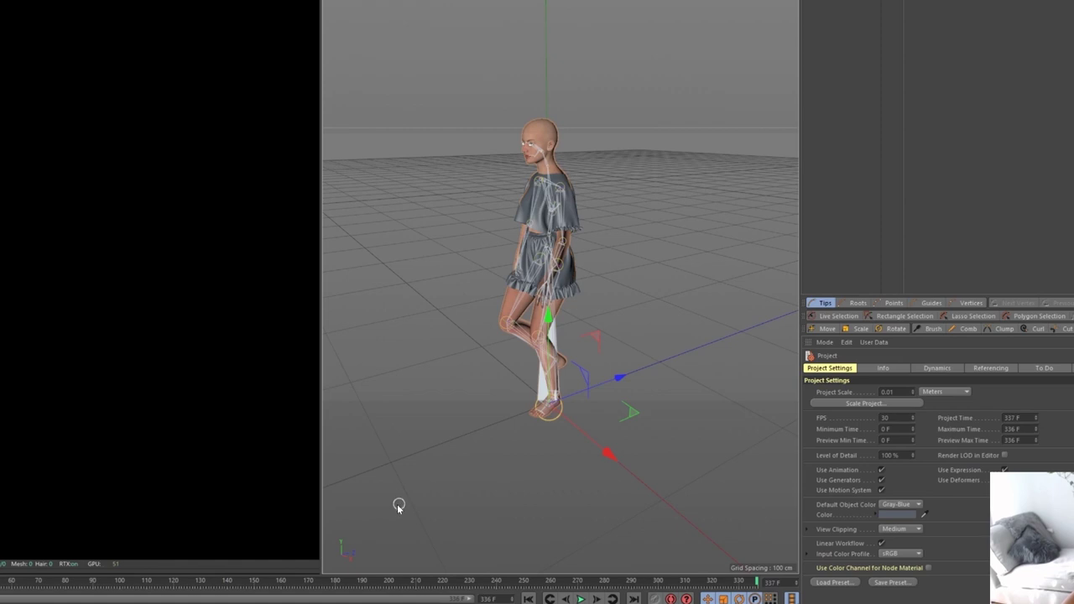
# - Group the imported figure's two top-level objects into a null and name it "shorts walk"
pyautogui.press('F8')
pyautogui.moveTo(857, 13); pyautogui.dragTo(835, 1)
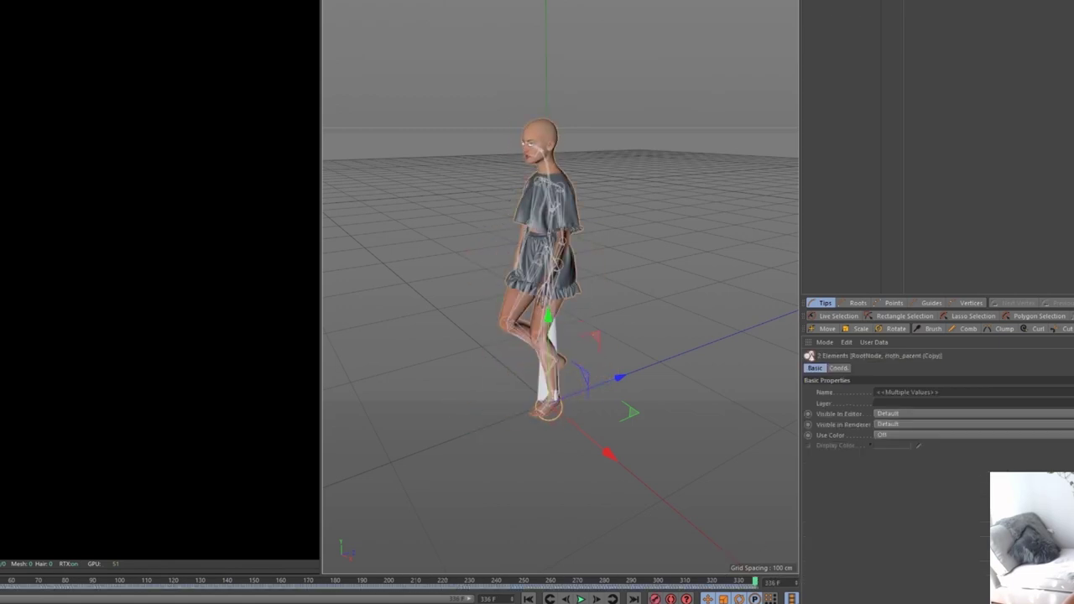
pyautogui.hotkey('alt', 'g')
pyautogui.scroll(3, 554, 243)
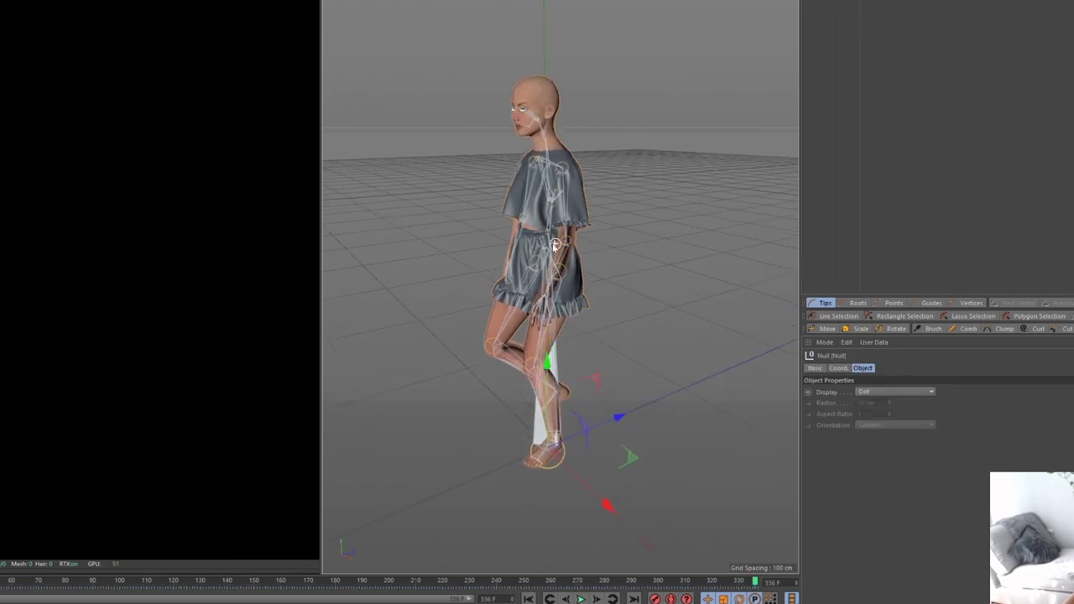
pyautogui.keyDown('alt'); pyautogui.moveTo(512, 217); pyautogui.dragTo(603, 206); pyautogui.keyUp('alt')
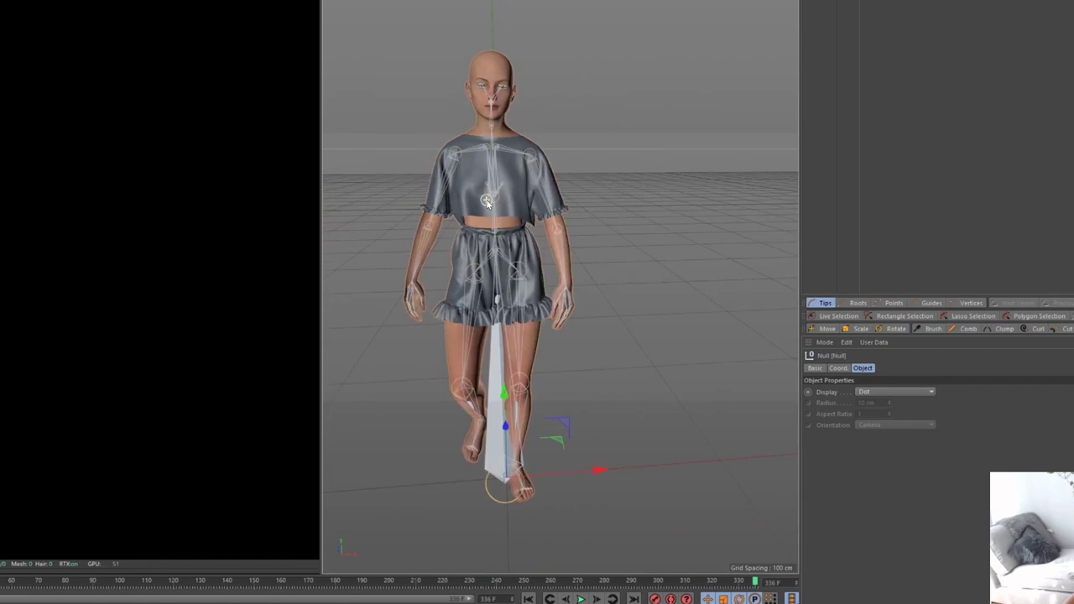
pyautogui.keyDown('alt'); pyautogui.moveTo(487, 202); pyautogui.dragTo(542, 235); pyautogui.keyUp('alt')
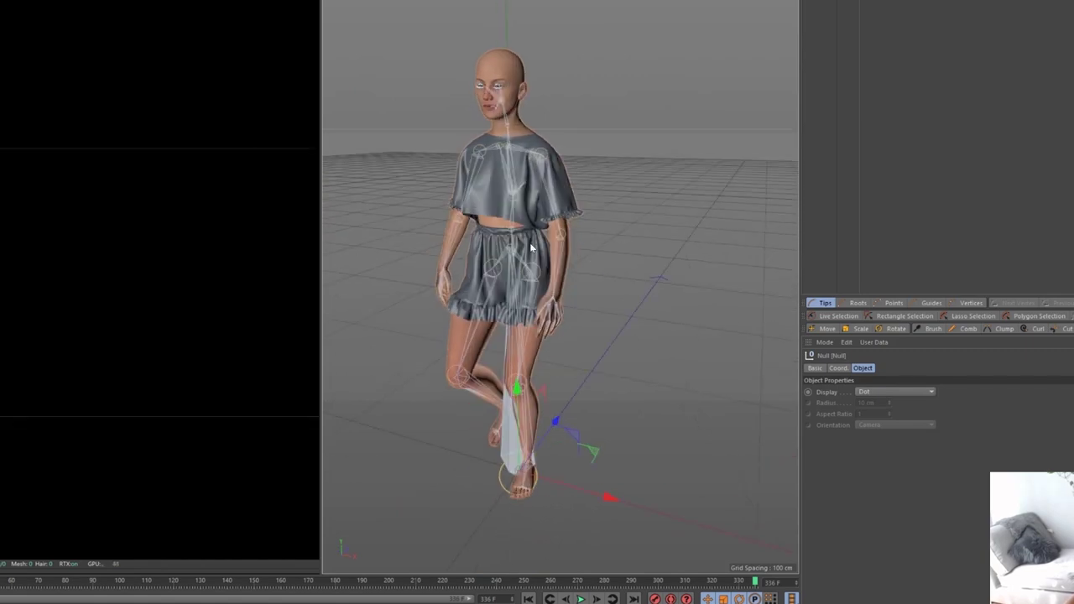
pyautogui.scroll(-5, 531, 244)
pyautogui.scroll(6, 540, 242)
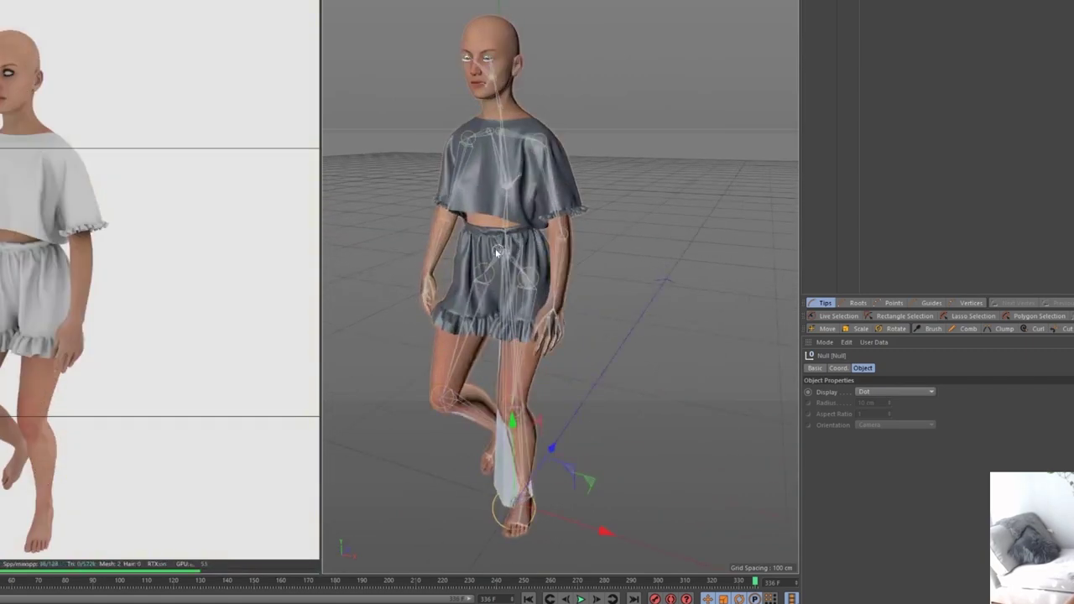
pyautogui.moveTo(494, 246)
pyautogui.keyDown('alt'); pyautogui.mouseDown()
pyautogui.moveTo(403, 236)
pyautogui.moveTo(621, 229)
pyautogui.moveTo(492, 248)
pyautogui.mouseUp(); pyautogui.keyUp('alt')
pyautogui.scroll(-6, 532, 250)
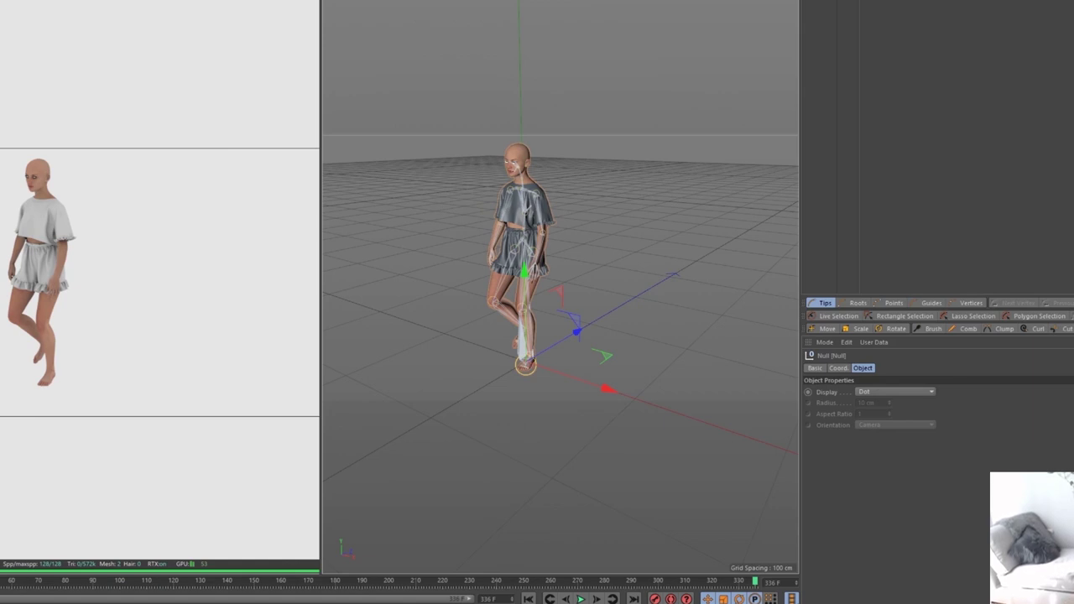
pyautogui.press('Return')
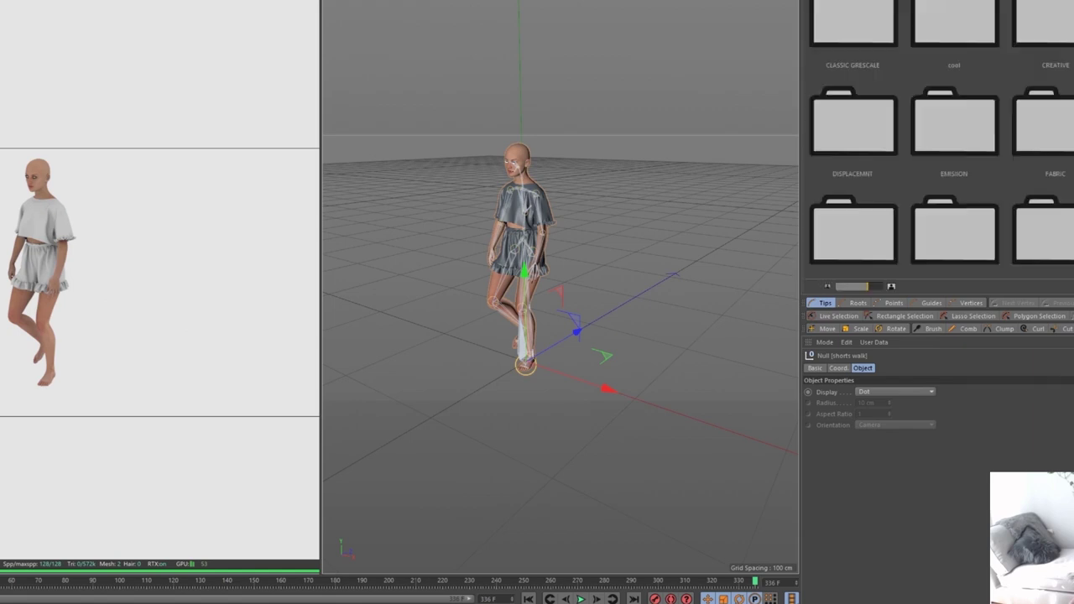
# - Create a new preset library named "MD SMECCEA" in the Content Browser
pyautogui.scroll(-3, 1030, 33)
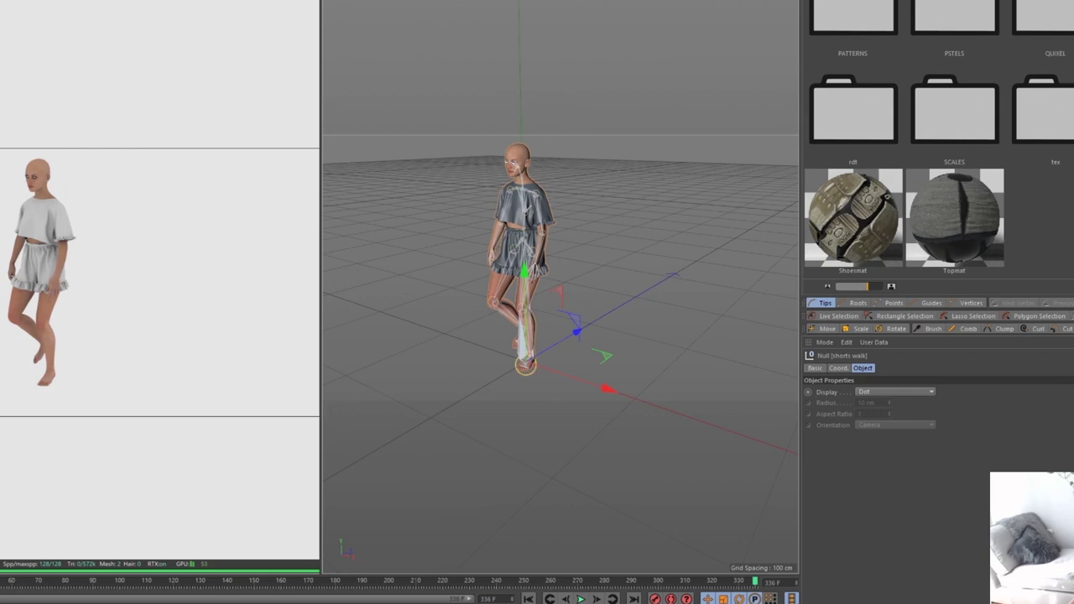
pyautogui.scroll(5, 938, 135)
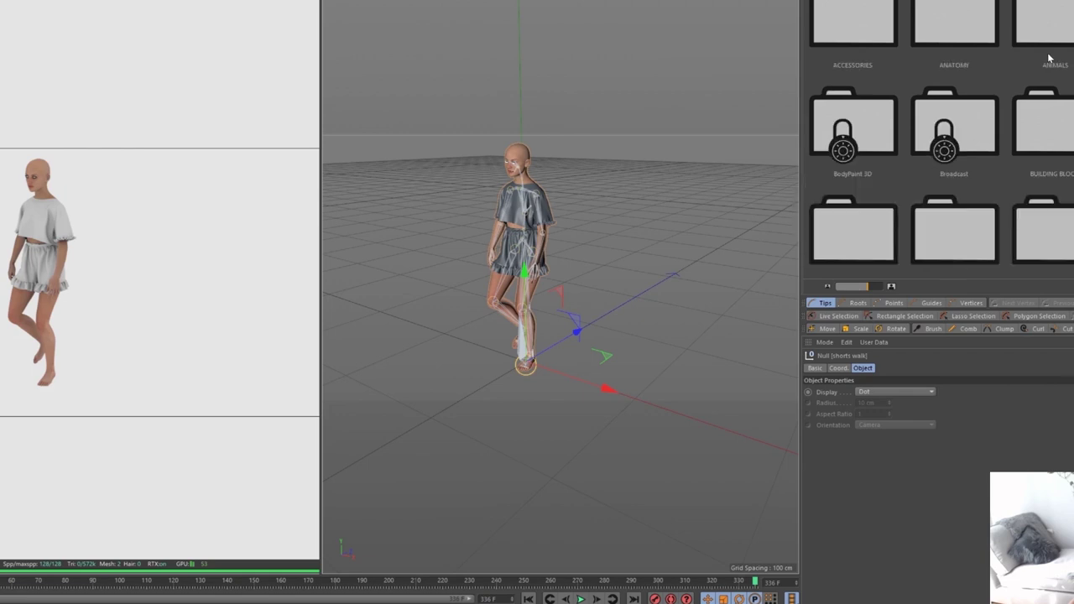
pyautogui.scroll(-10, 1050, 59)
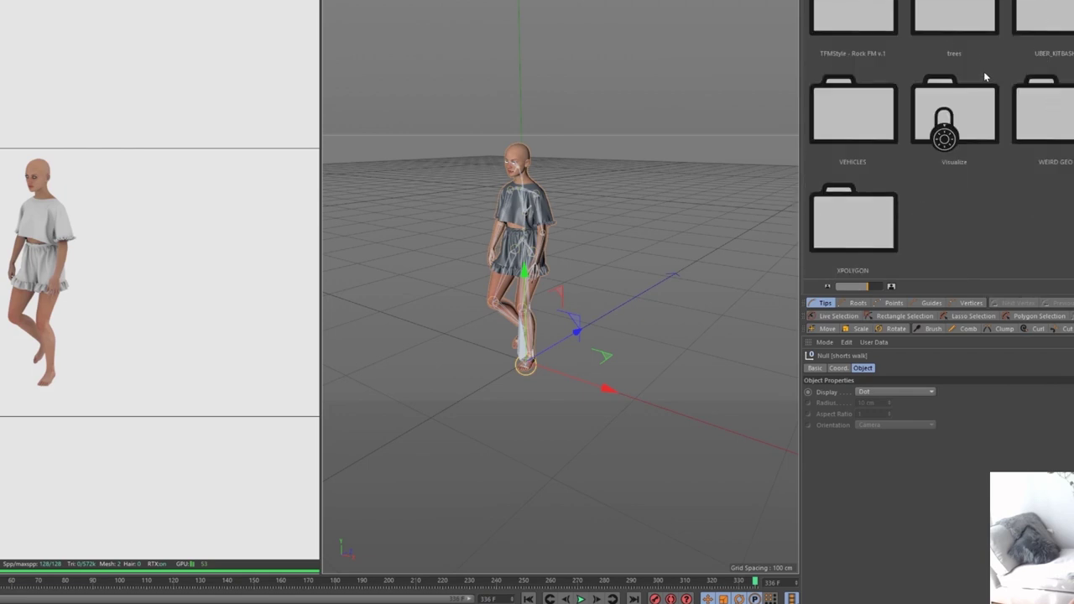
pyautogui.scroll(5, 986, 70)
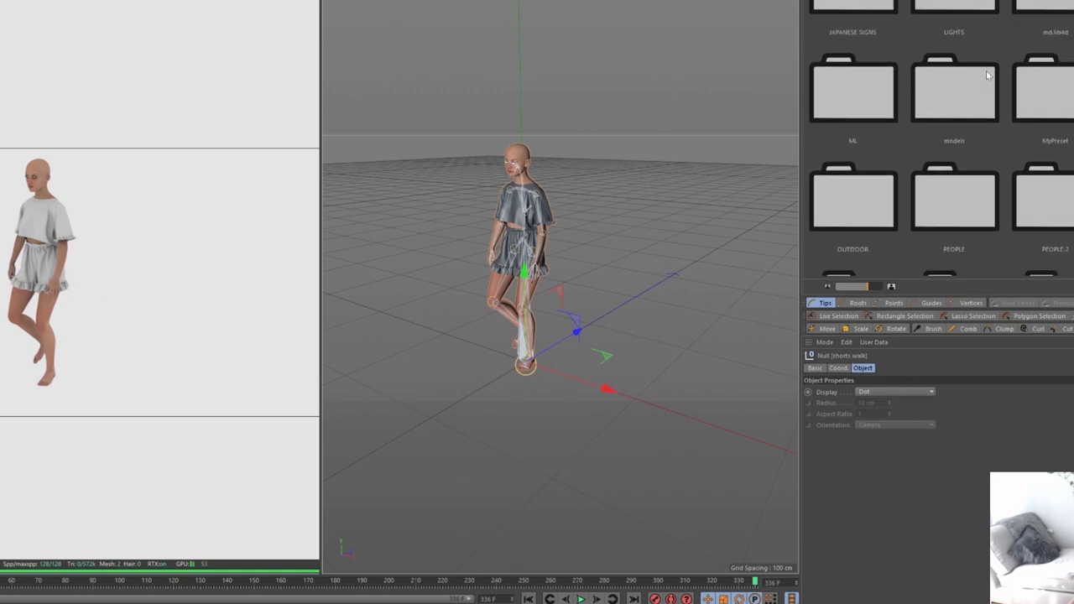
pyautogui.scroll(-5, 988, 75)
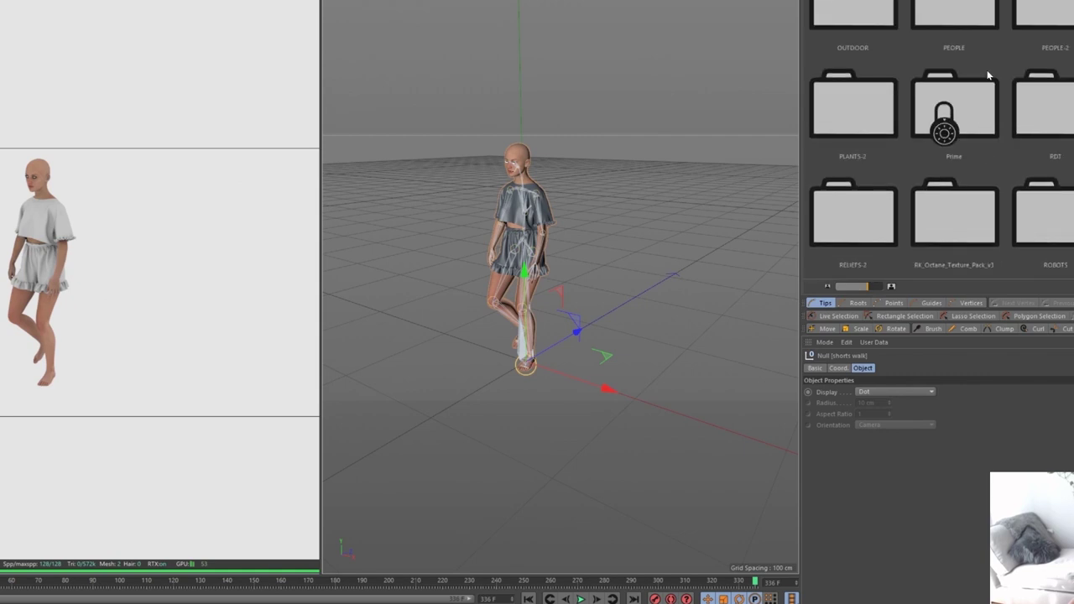
pyautogui.scroll(-2, 987, 74)
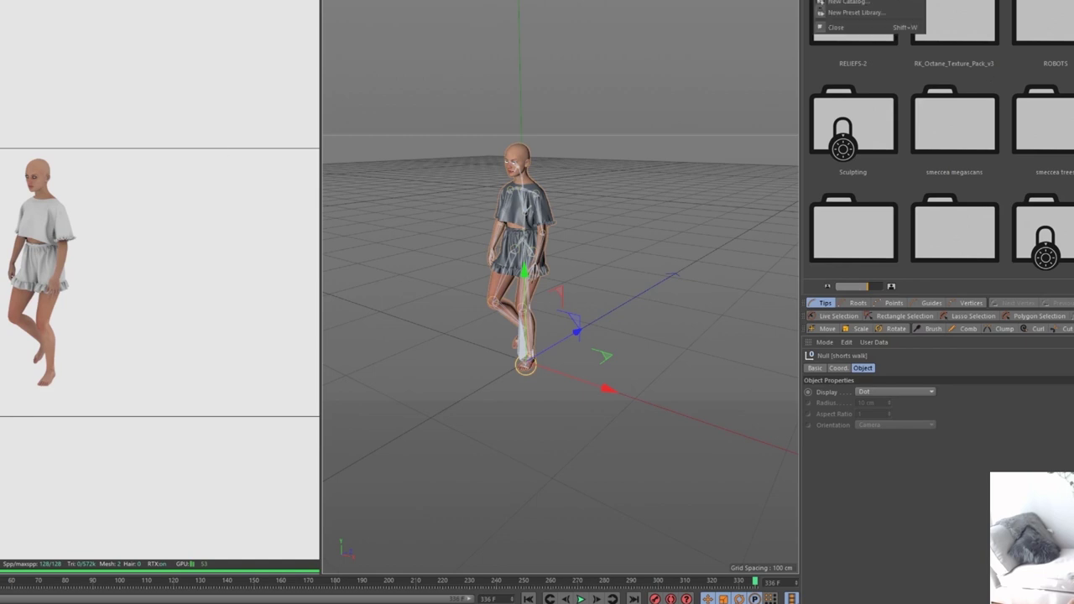
pyautogui.click(849, 14)
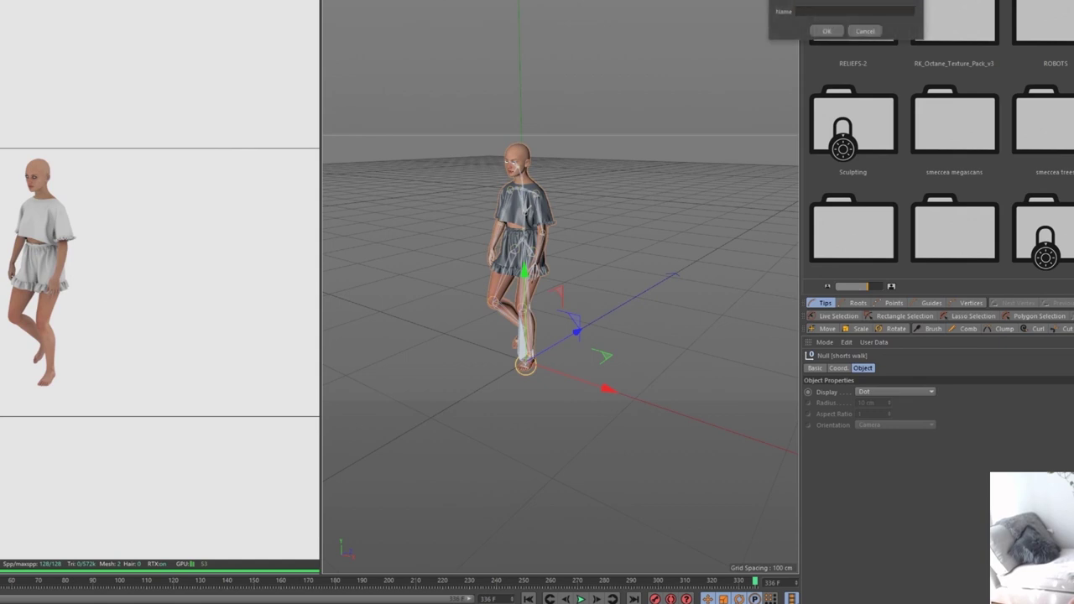
pyautogui.press('capslock')
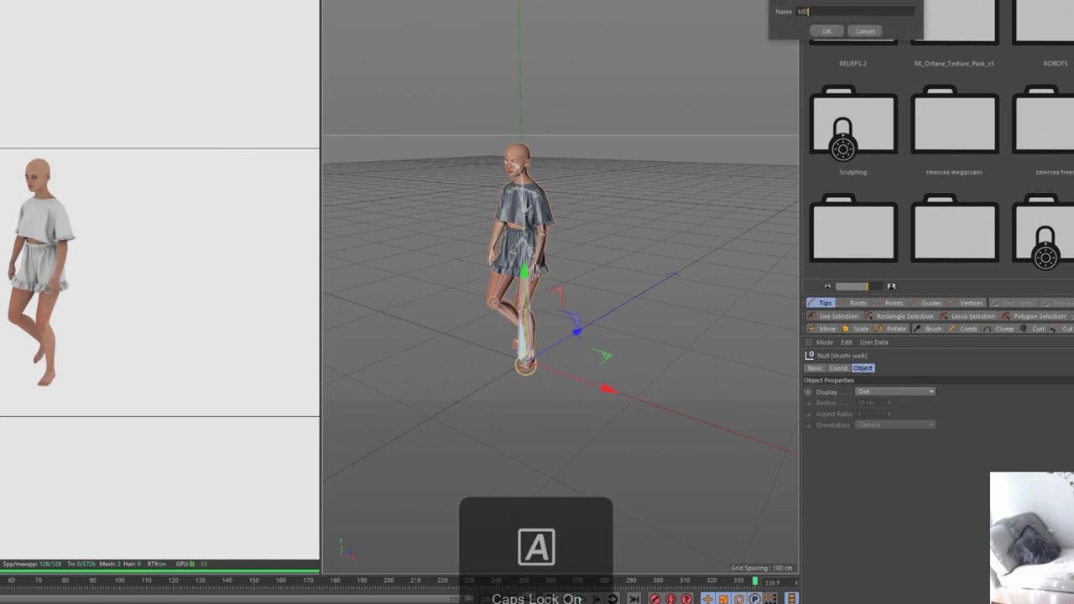
pyautogui.write('MD SMECCEA')
pyautogui.press('capslock')
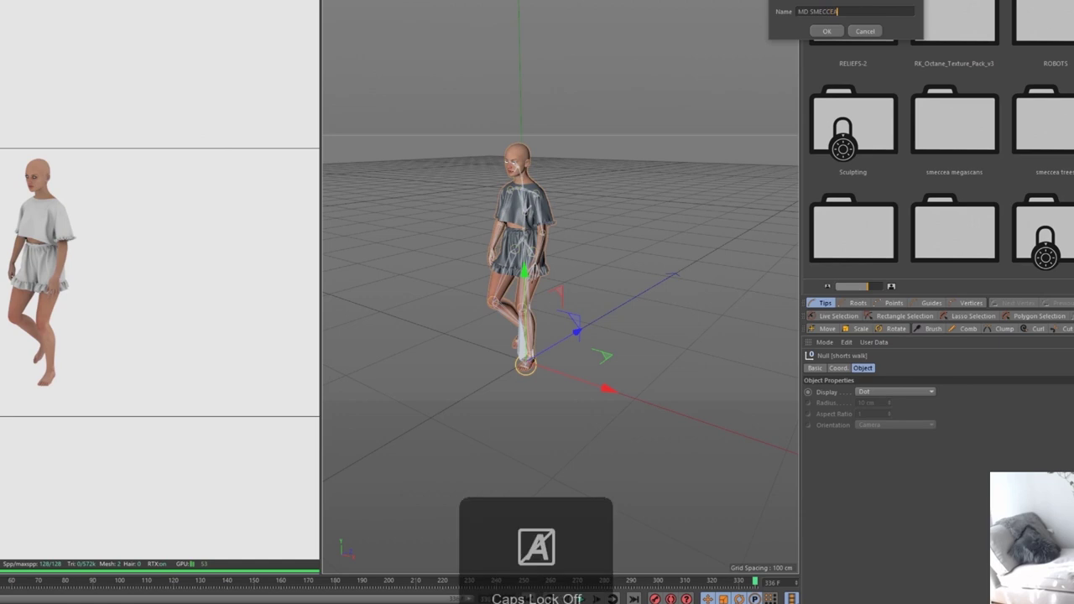
pyautogui.click(838, 32)
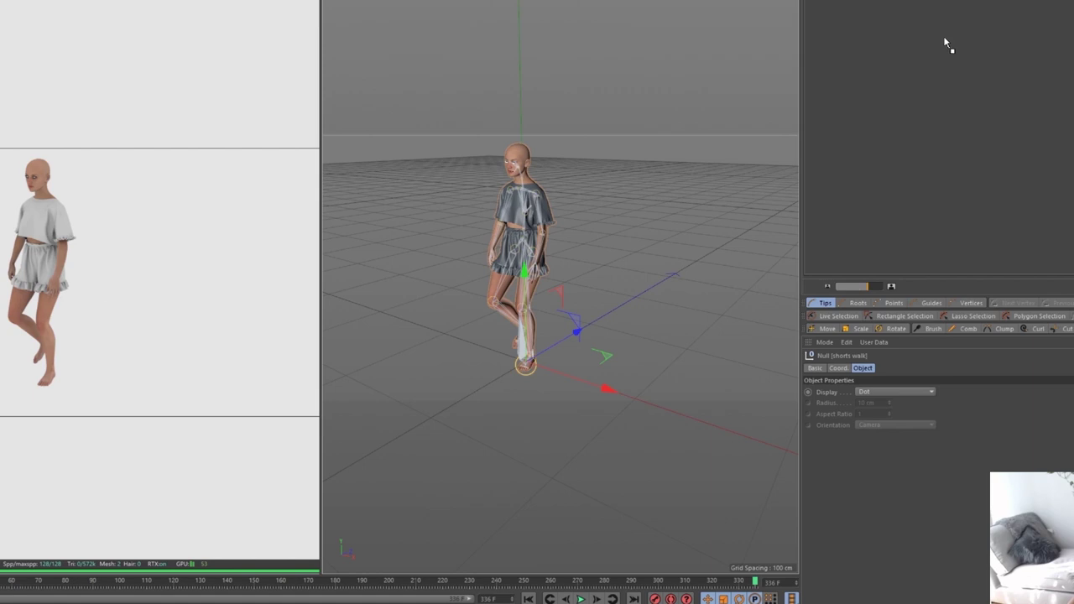
# - Save the shorts walk null as a preset in the new library and enlarge the preset thumbnails slightly
pyautogui.moveTo(886, 106); pyautogui.dragTo(889, 104)
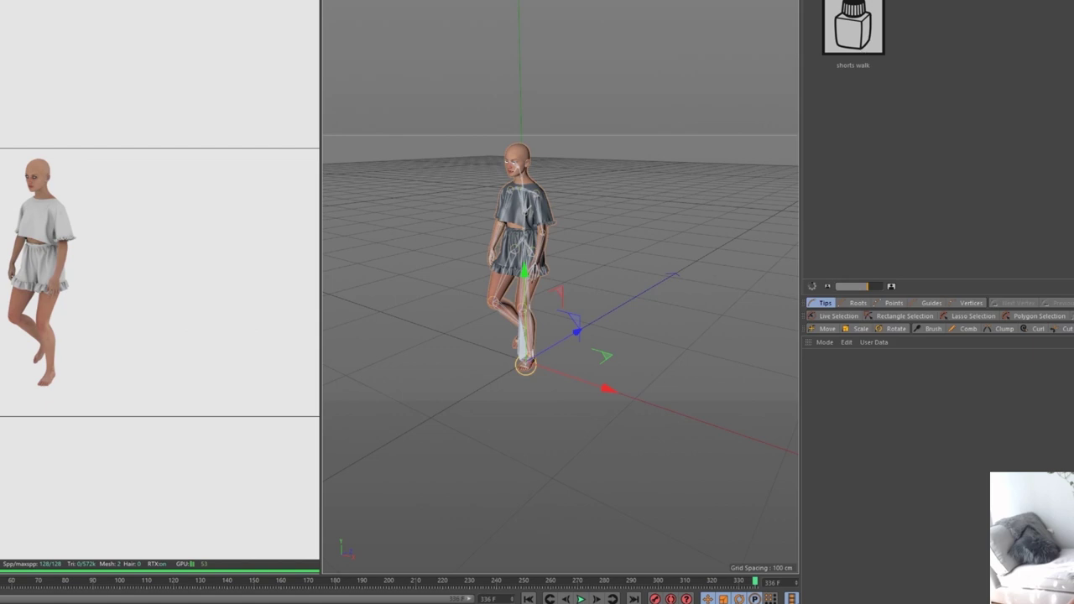
pyautogui.click(867, 287)
pyautogui.moveTo(866, 288); pyautogui.dragTo(873, 288)
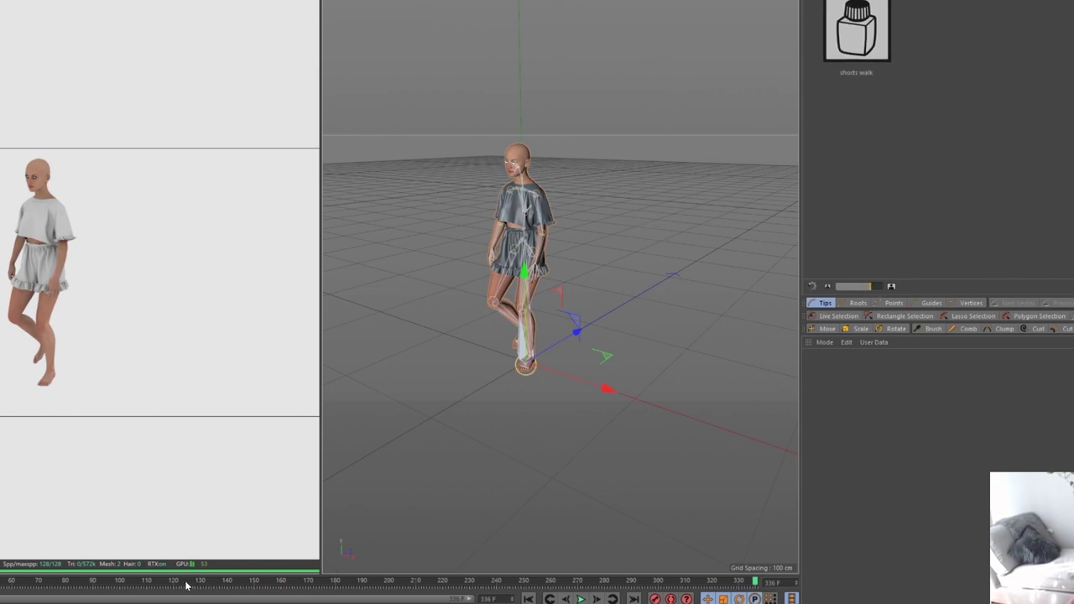
# - Scrub the walk animation to frame 87 and examine the figure's pose
pyautogui.moveTo(187, 585); pyautogui.dragTo(85, 581)
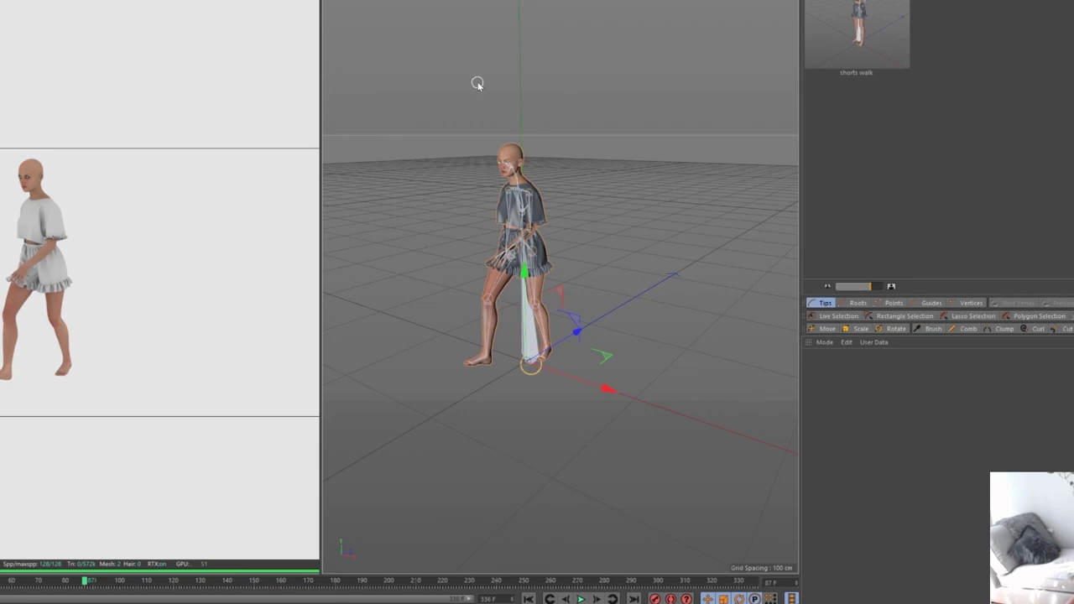
pyautogui.scroll(5, 496, 161)
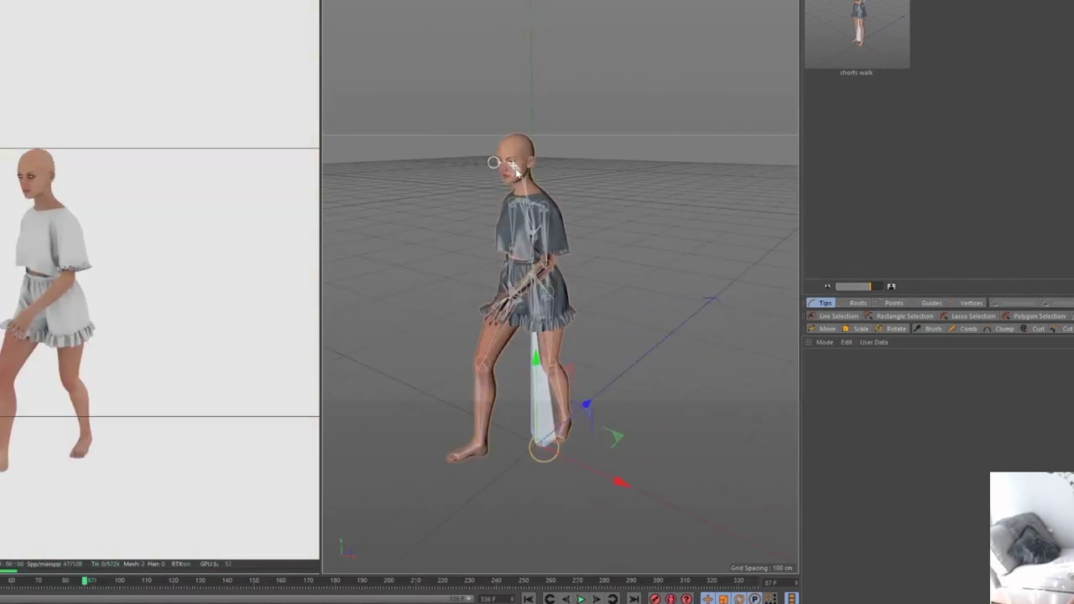
pyautogui.scroll(-5, 492, 258)
pyautogui.scroll(4, 499, 275)
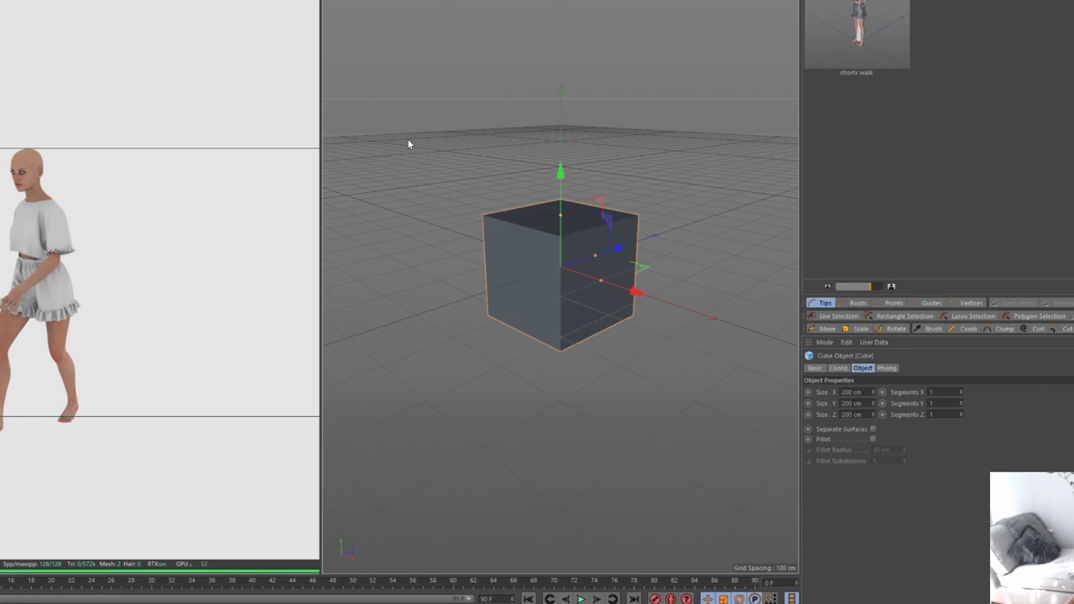
# - Flatten and stretch the cube into a long, 200 cm wide path and add a ground plane scaled to 6902 cm
pyautogui.moveTo(561, 216); pyautogui.dragTo(787, 192)
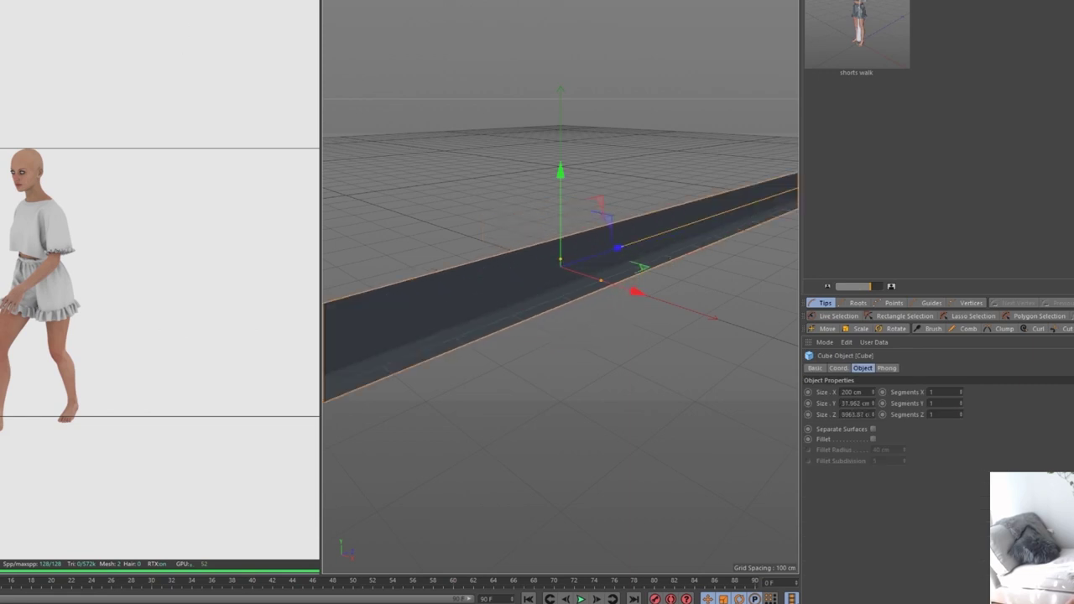
pyautogui.click(235, 33)
pyautogui.press('t')
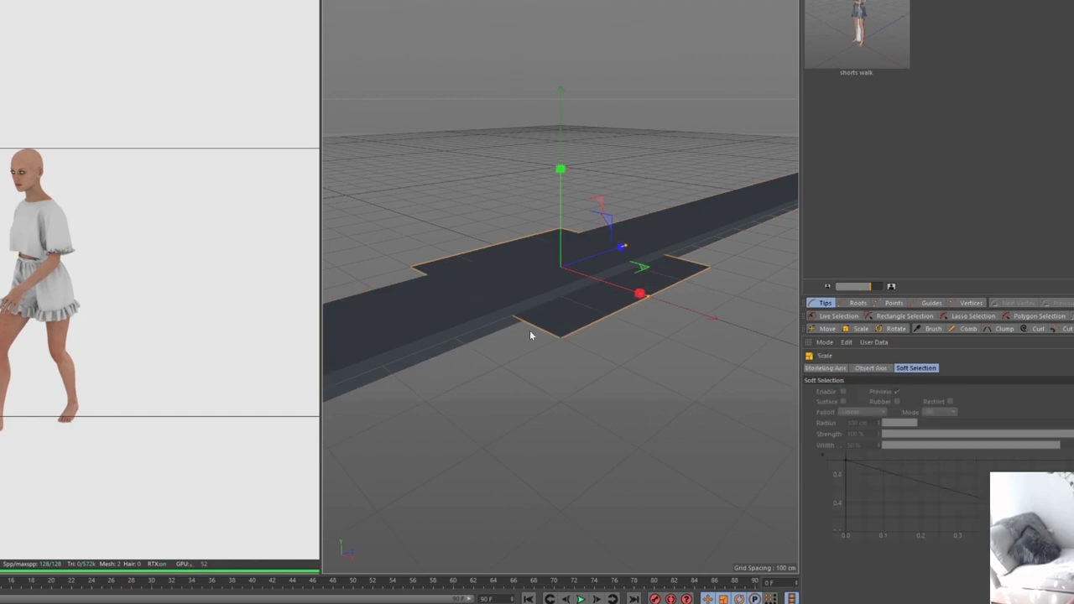
pyautogui.moveTo(530, 330); pyautogui.dragTo(572, 423)
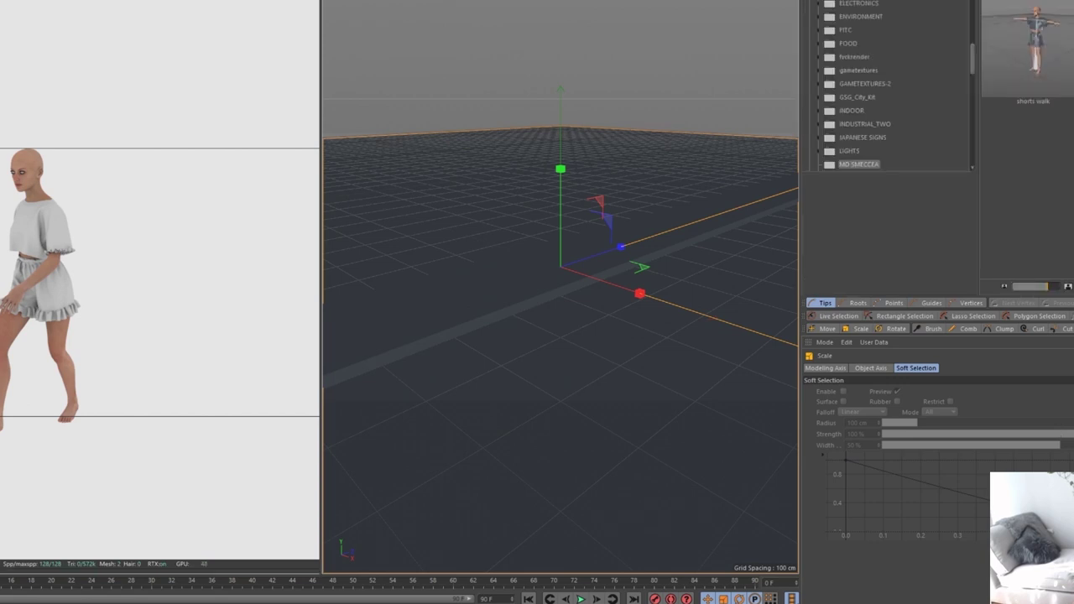
pyautogui.scroll(-10, 1040, 4)
pyautogui.scroll(3, 1069, 76)
pyautogui.click(1069, 81)
pyautogui.moveTo(1069, 80); pyautogui.dragTo(675, 432)
pyautogui.hotkey('ctrl', 'z')
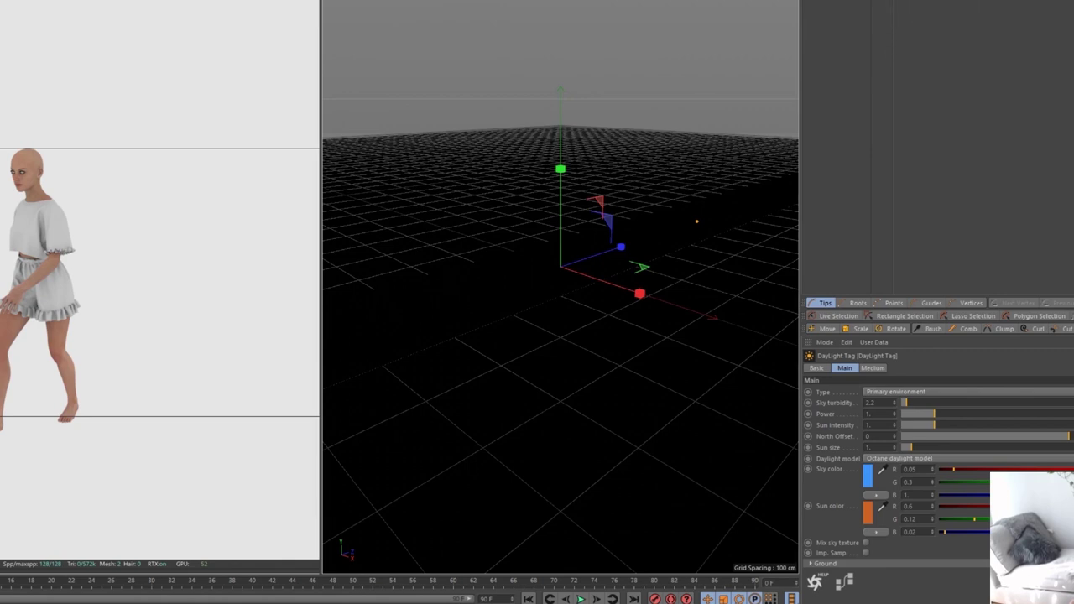
# - Rotate the Octane daylight so the sun stands high over the path and ground, and select the ground plane
pyautogui.scroll(-3, 542, 223)
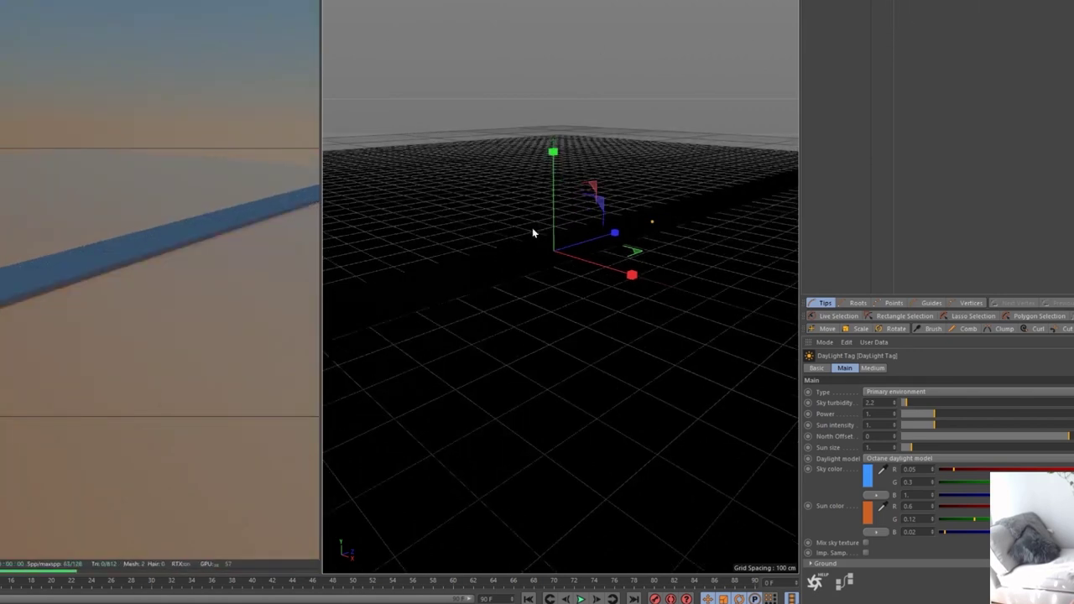
pyautogui.keyDown('alt'); pyautogui.moveTo(492, 306); pyautogui.dragTo(543, 304); pyautogui.keyUp('alt')
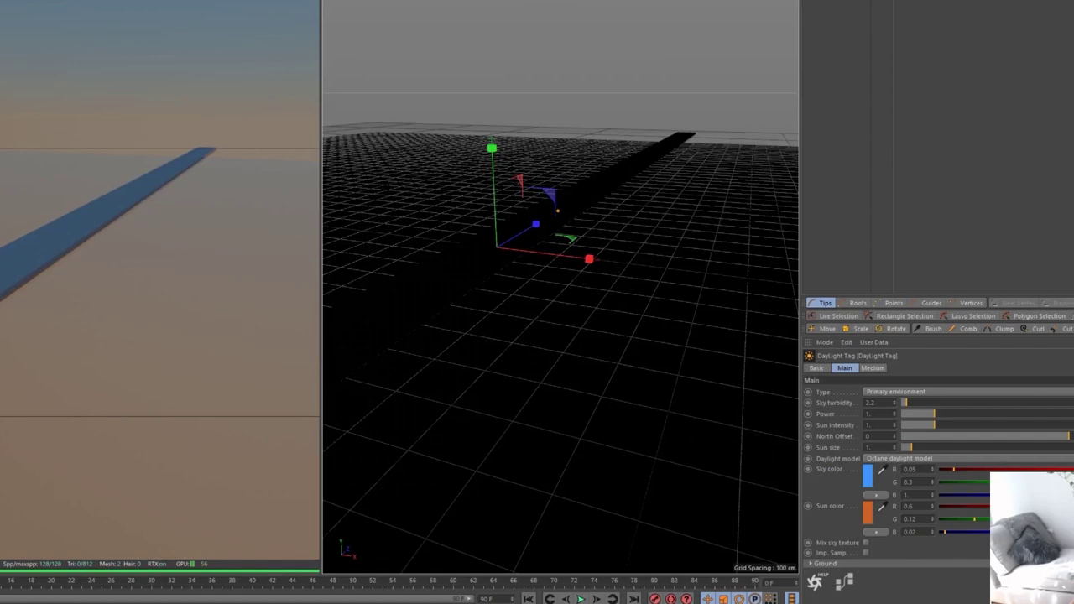
pyautogui.press('r')
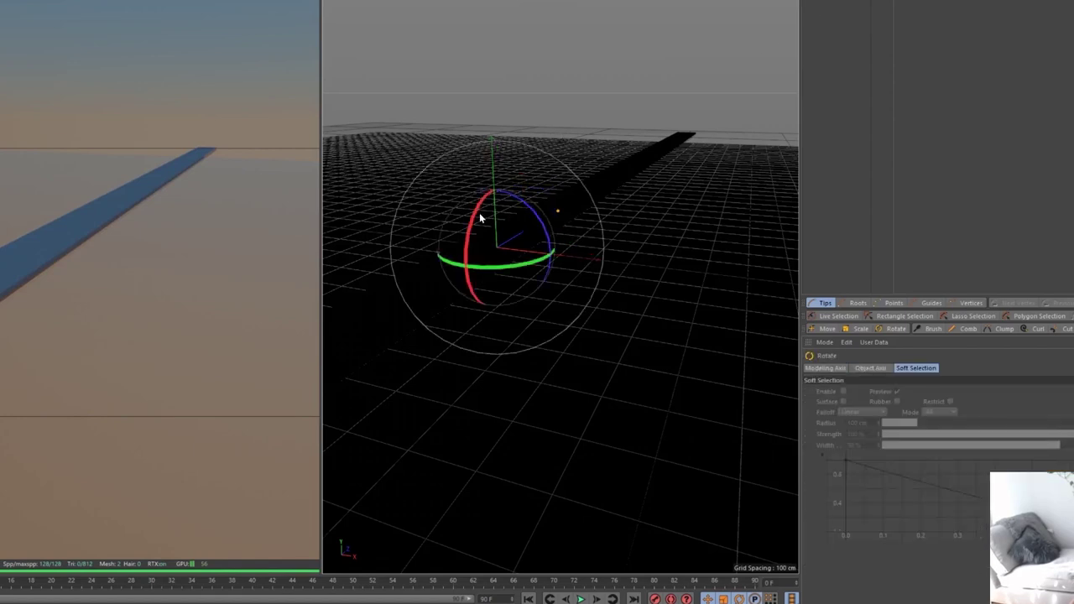
pyautogui.moveTo(478, 216); pyautogui.dragTo(532, 306)
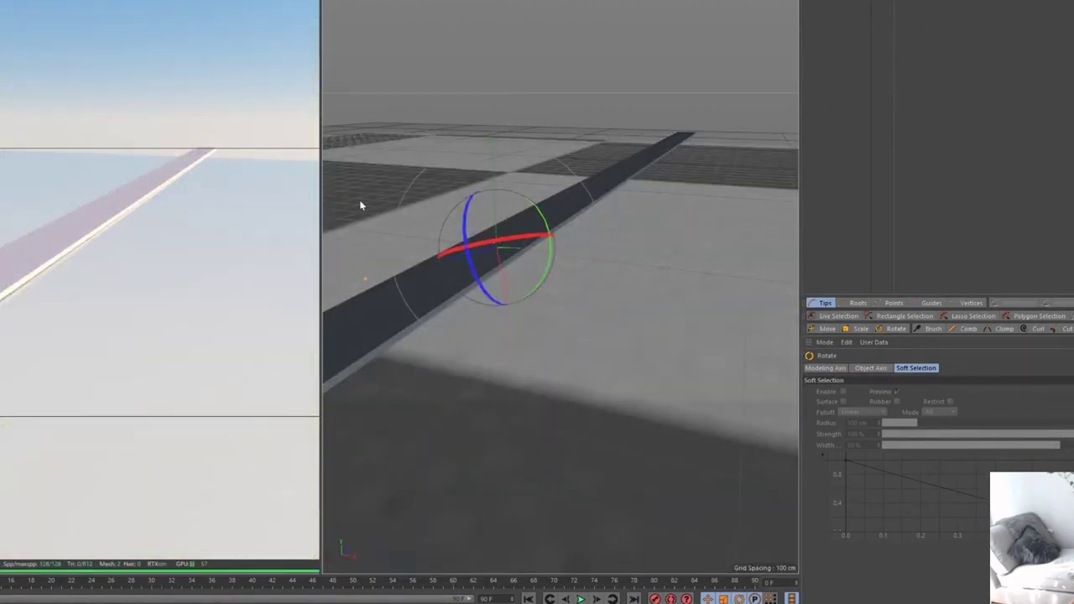
pyautogui.keyDown('alt'); pyautogui.moveTo(325, 214); pyautogui.dragTo(547, 273); pyautogui.keyUp('alt')
pyautogui.click(662, 359)
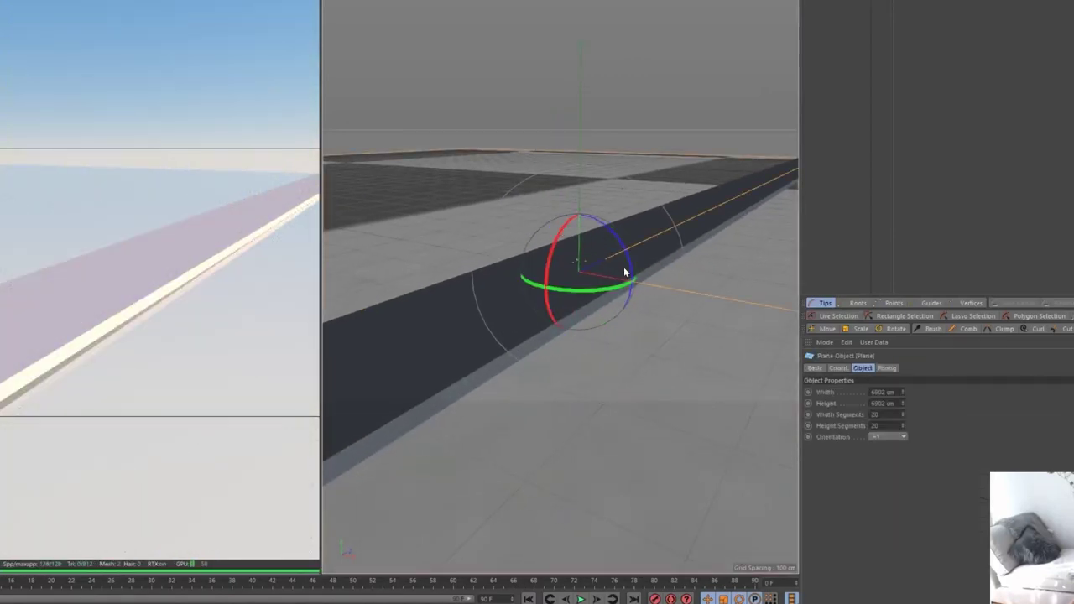
# - Apply the Water-Pool (animated) material to the ground plane and raise the plane slightly toward the path's top surface
pyautogui.press('t')
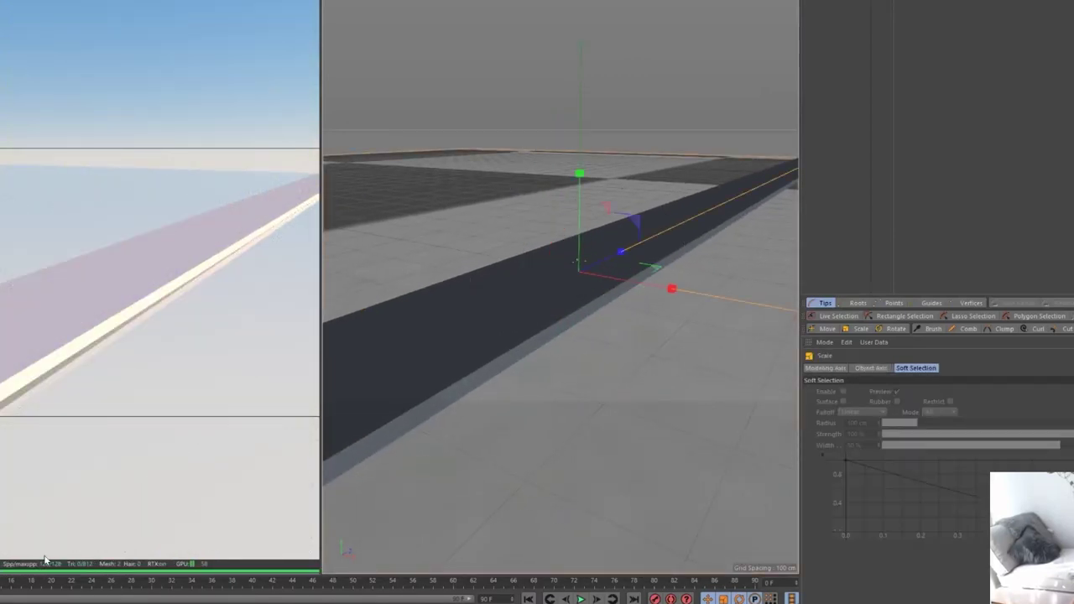
pyautogui.moveTo(46, 601); pyautogui.dragTo(522, 441)
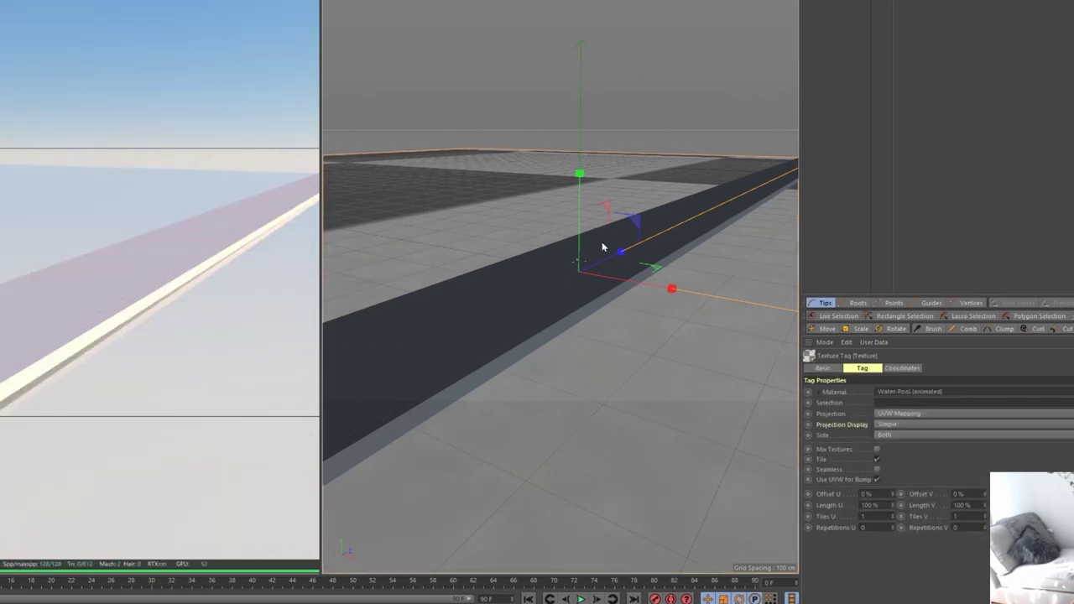
pyautogui.press('e')
pyautogui.moveTo(581, 212); pyautogui.dragTo(582, 215)
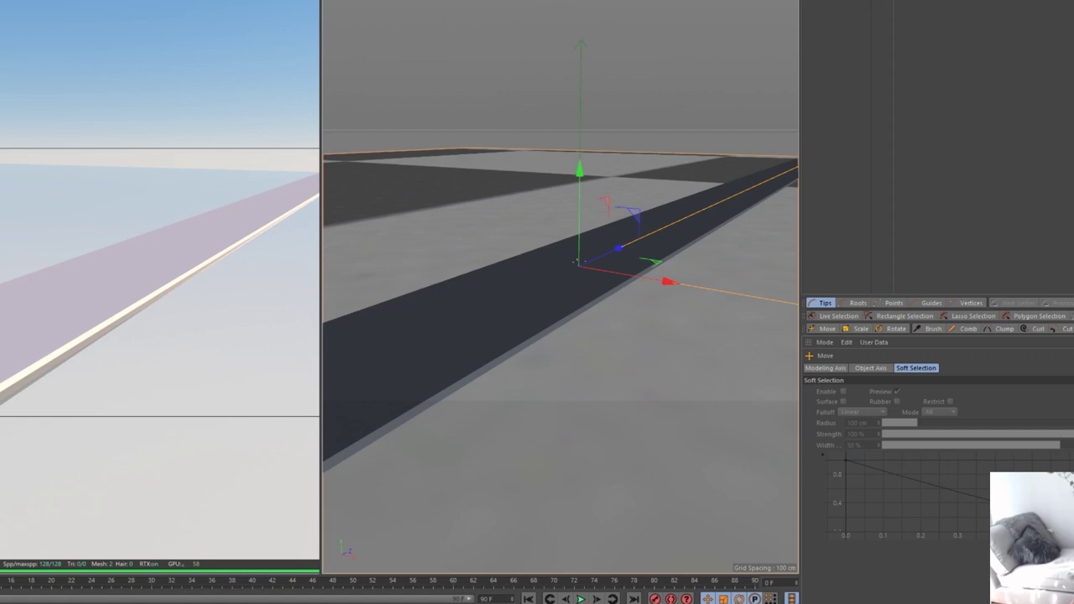
# - Search the content library for "md", open the MD SMECCEA library and load its shorts walk preset into the scene
pyautogui.hotkey('shift', 'F8')
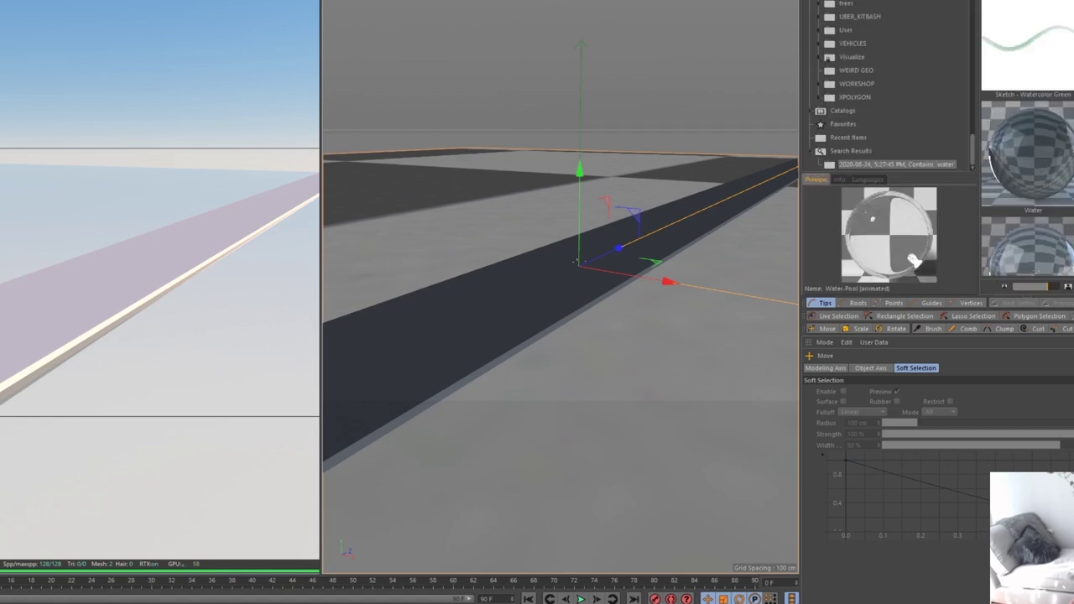
pyautogui.press('BackSpace')
pyautogui.press('BackSpace')
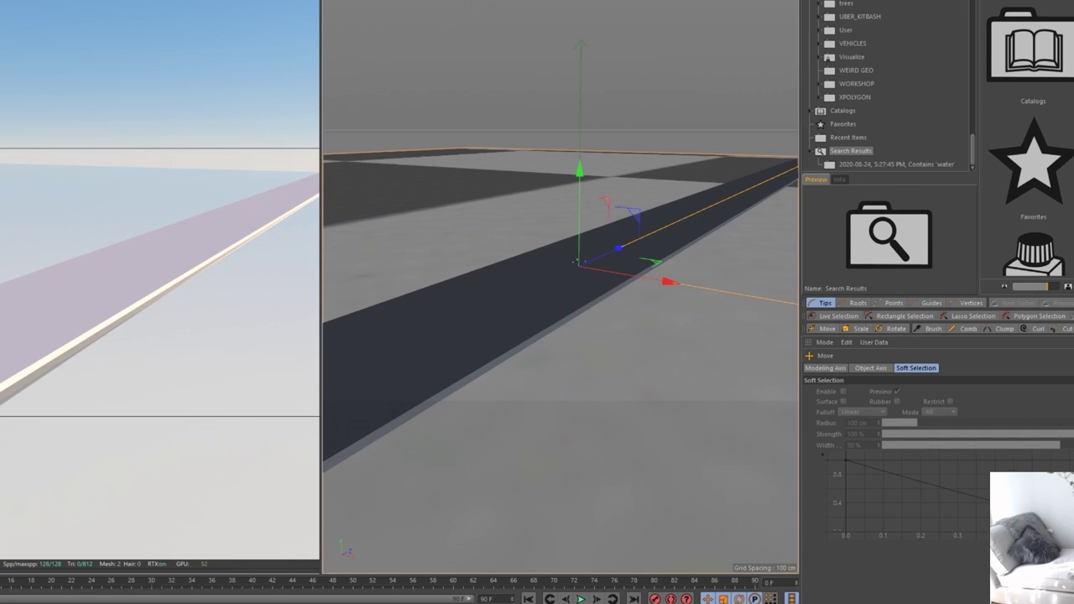
pyautogui.press('Return')
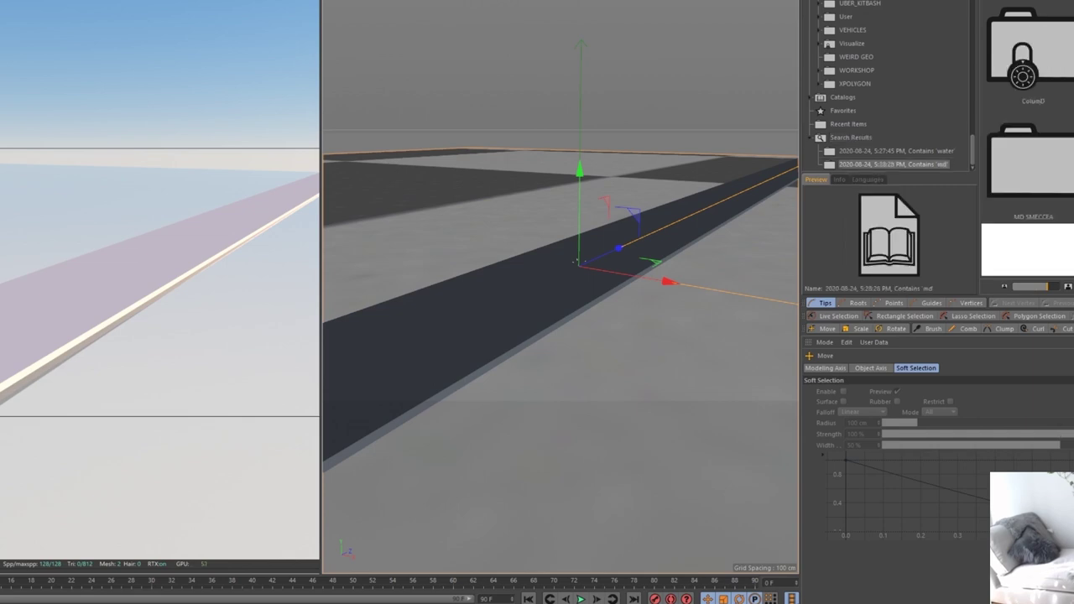
pyautogui.doubleClick(1039, 173)
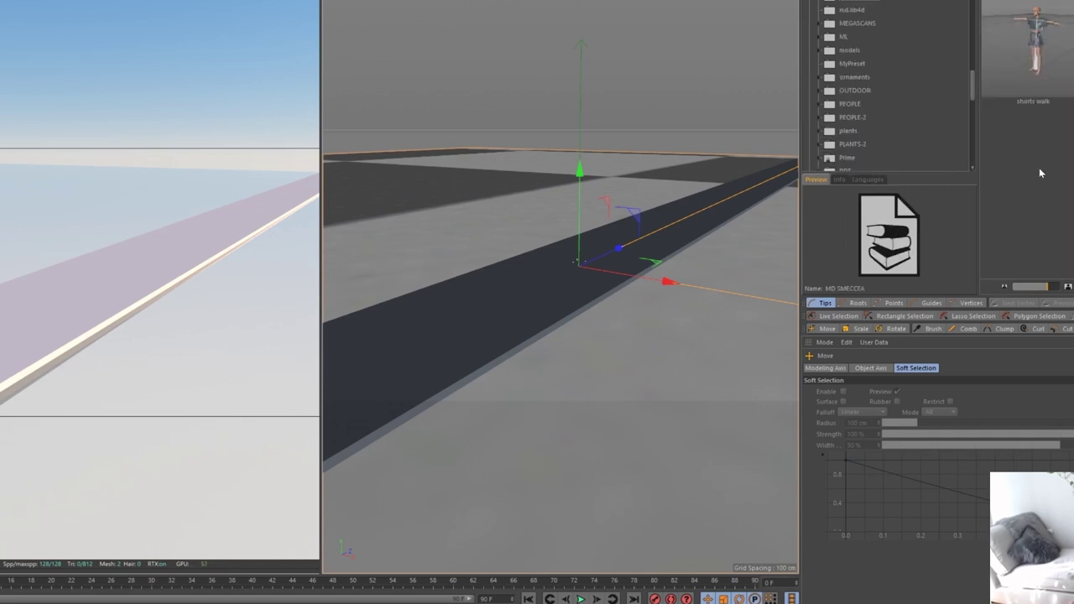
pyautogui.click(1058, 51)
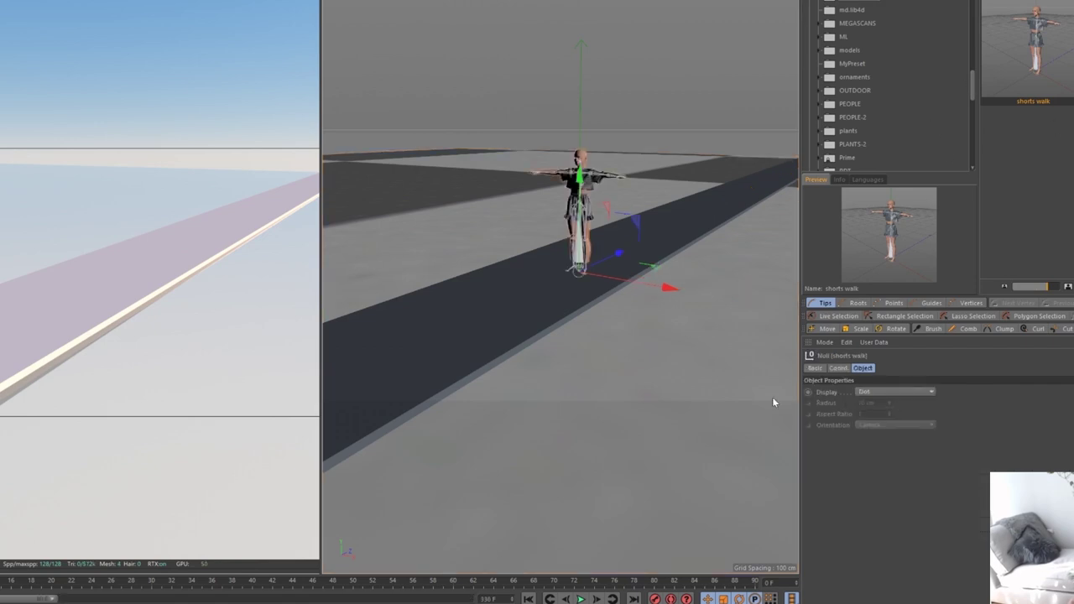
# - Raise the shorts walk figure so its feet stand on top of the path
pyautogui.scroll(6, 592, 187)
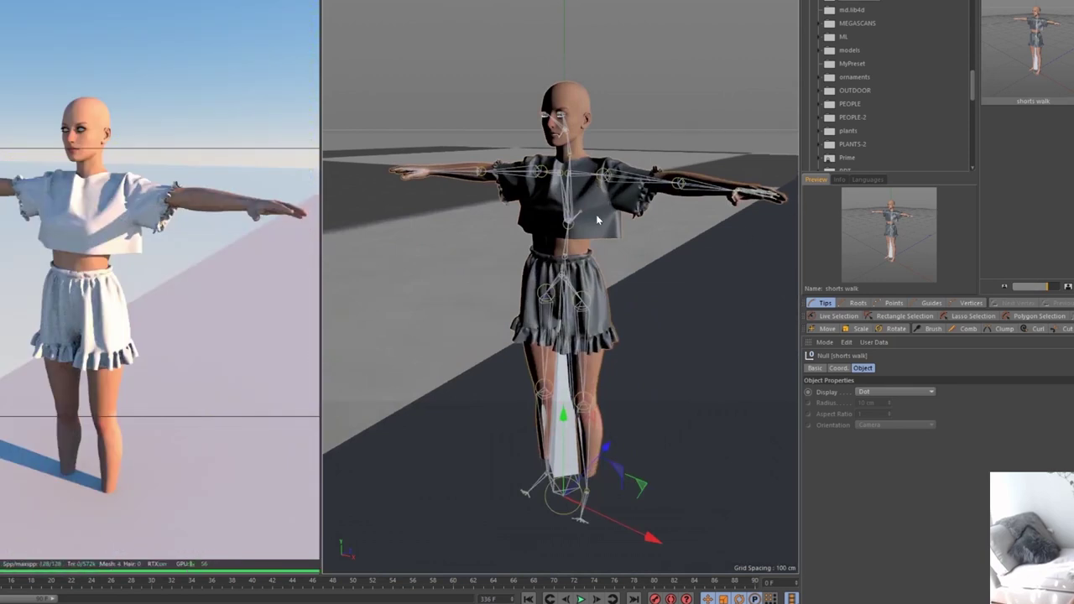
pyautogui.scroll(-5, 606, 360)
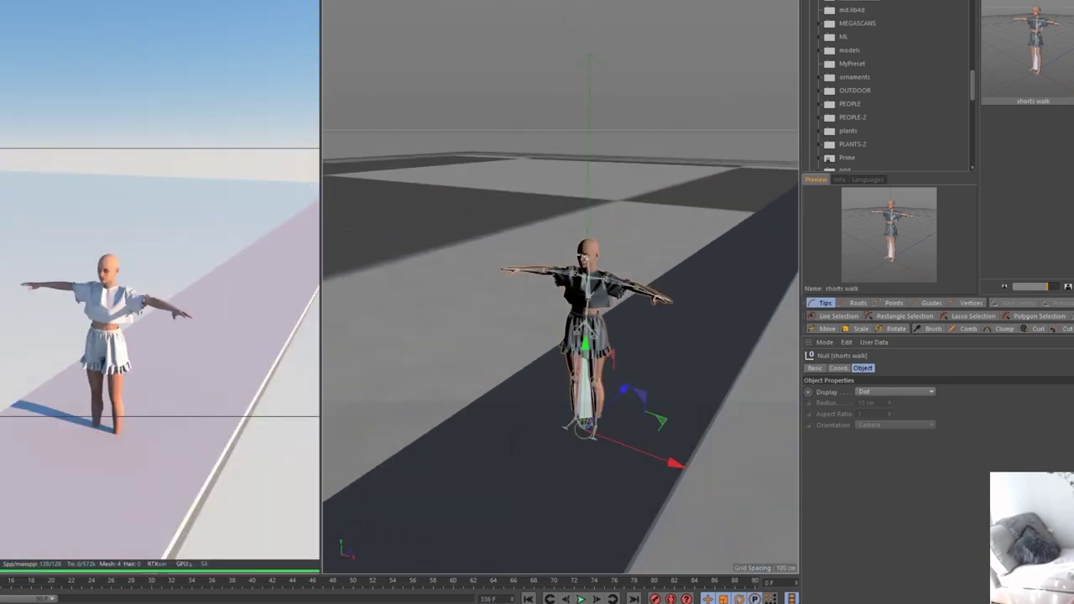
pyautogui.keyDown('alt'); pyautogui.moveTo(601, 395); pyautogui.dragTo(629, 377, button='middle'); pyautogui.keyUp('alt')
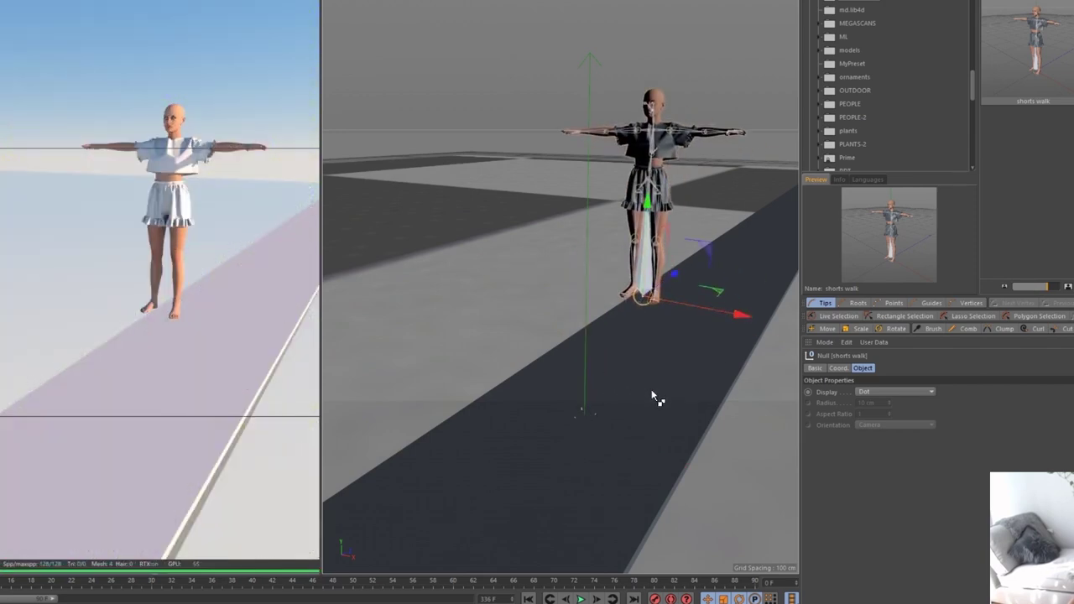
pyautogui.keyDown('alt'); pyautogui.moveTo(650, 391); pyautogui.dragTo(779, 407); pyautogui.keyUp('alt')
pyautogui.moveTo(652, 435); pyautogui.dragTo(723, 429)
pyautogui.hotkey('ctrl', 'z')
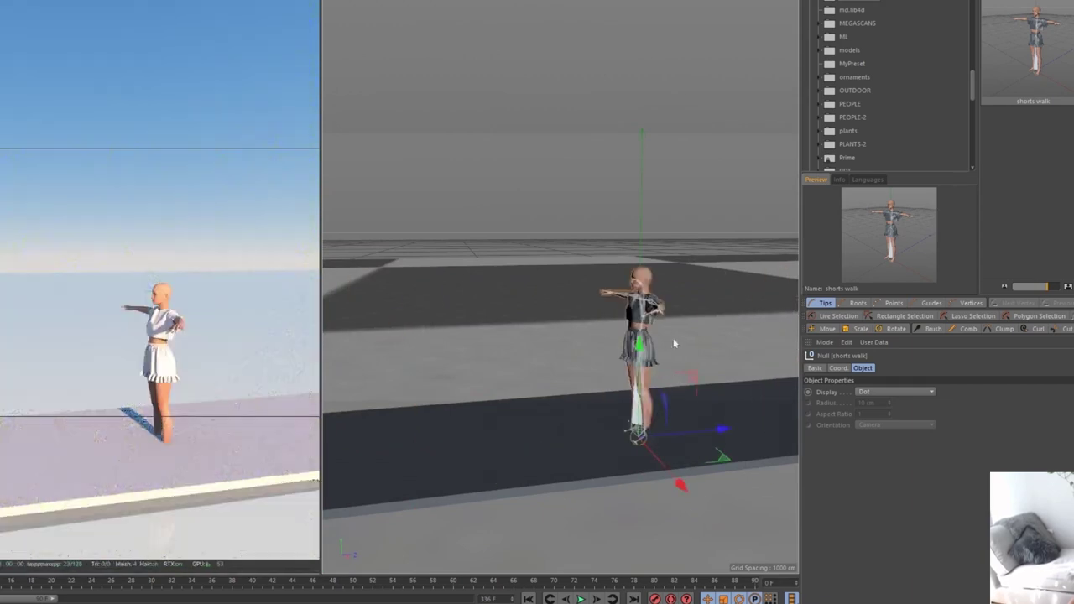
pyautogui.moveTo(645, 373); pyautogui.dragTo(645, 363)
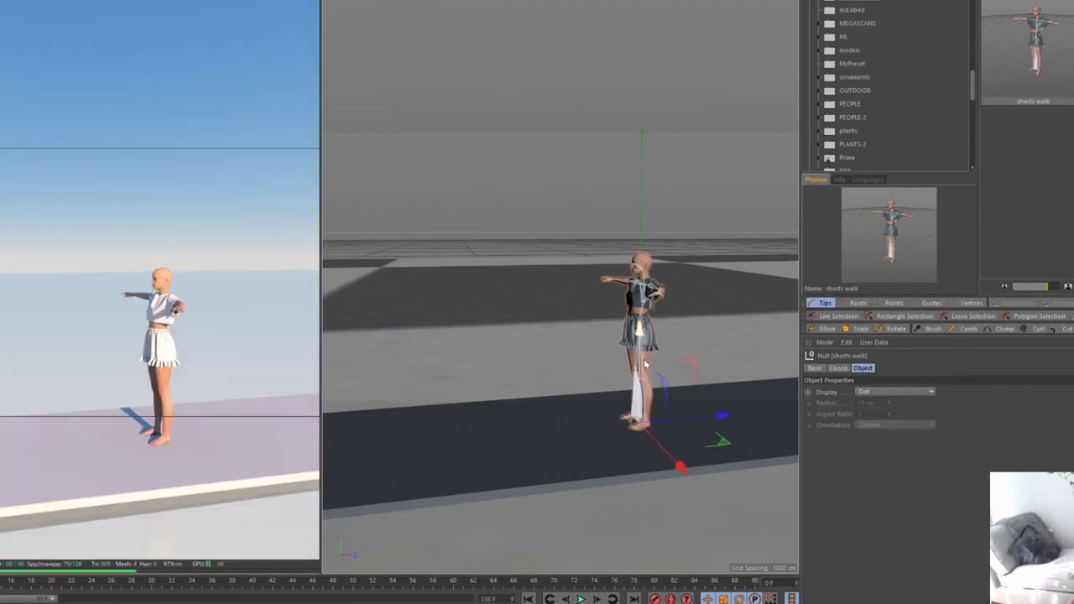
# - Scrub the animation to frame 59 and examine the walking figure on the path from several angles
pyautogui.moveTo(457, 588)
pyautogui.mouseDown()
pyautogui.moveTo(720, 585)
pyautogui.moveTo(445, 586)
pyautogui.mouseUp()
pyautogui.keyDown('alt'); pyautogui.moveTo(632, 398); pyautogui.dragTo(699, 400); pyautogui.keyUp('alt')
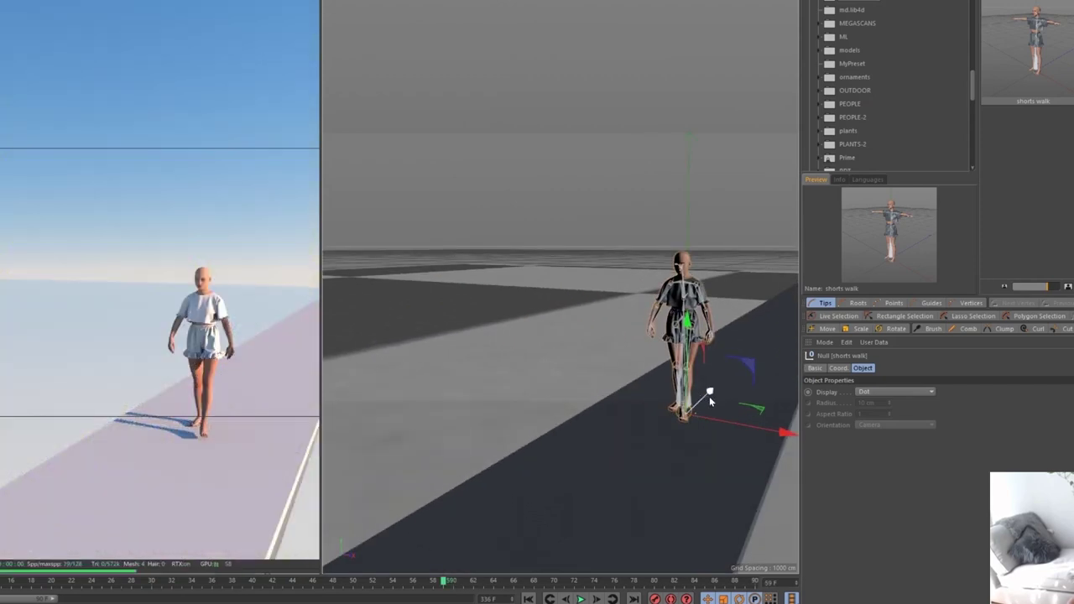
pyautogui.keyDown('alt'); pyautogui.moveTo(701, 400); pyautogui.dragTo(640, 368, button='middle'); pyautogui.keyUp('alt')
pyautogui.keyDown('alt'); pyautogui.moveTo(639, 367); pyautogui.dragTo(643, 339, button='right'); pyautogui.keyUp('alt')
pyautogui.keyDown('alt'); pyautogui.moveTo(643, 339); pyautogui.dragTo(629, 328, button='middle'); pyautogui.keyUp('alt')
pyautogui.keyDown('alt'); pyautogui.moveTo(627, 335); pyautogui.dragTo(598, 348); pyautogui.keyUp('alt')
pyautogui.keyDown('alt'); pyautogui.moveTo(597, 348); pyautogui.dragTo(659, 340, button='middle'); pyautogui.keyUp('alt')
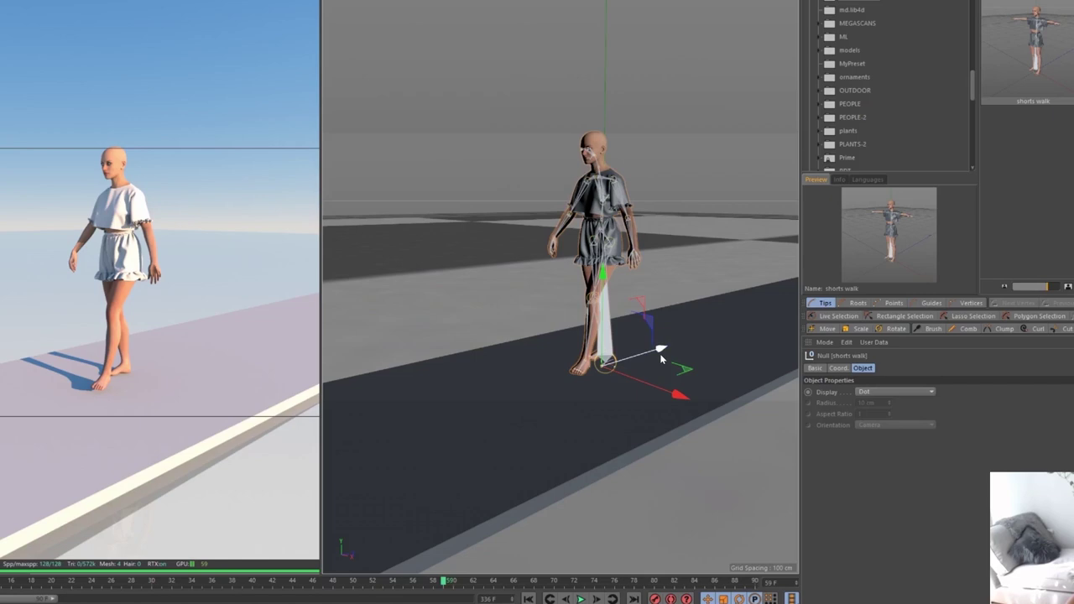
pyautogui.moveTo(661, 359); pyautogui.dragTo(622, 312)
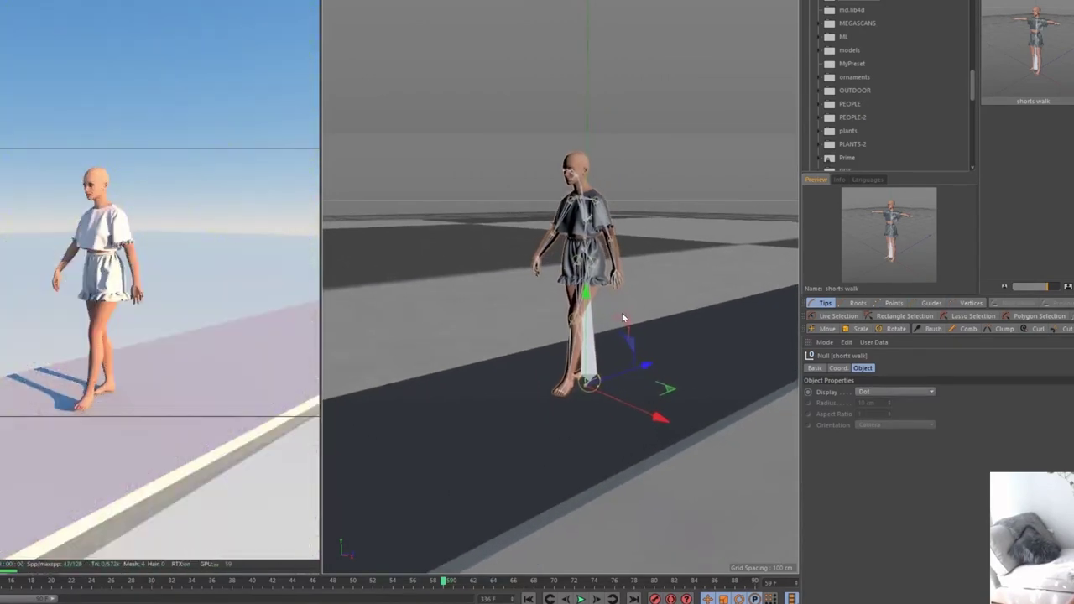